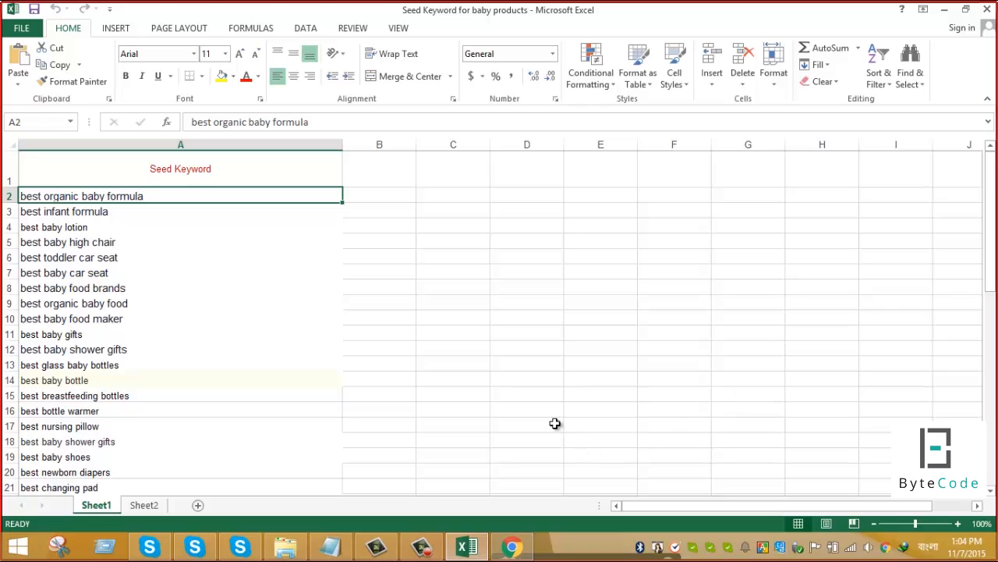
Review the full list of baby product seed keywords in column A of Sheet1.
scroll(342, 319, down, 2)
scroll(342, 319, down, 1)
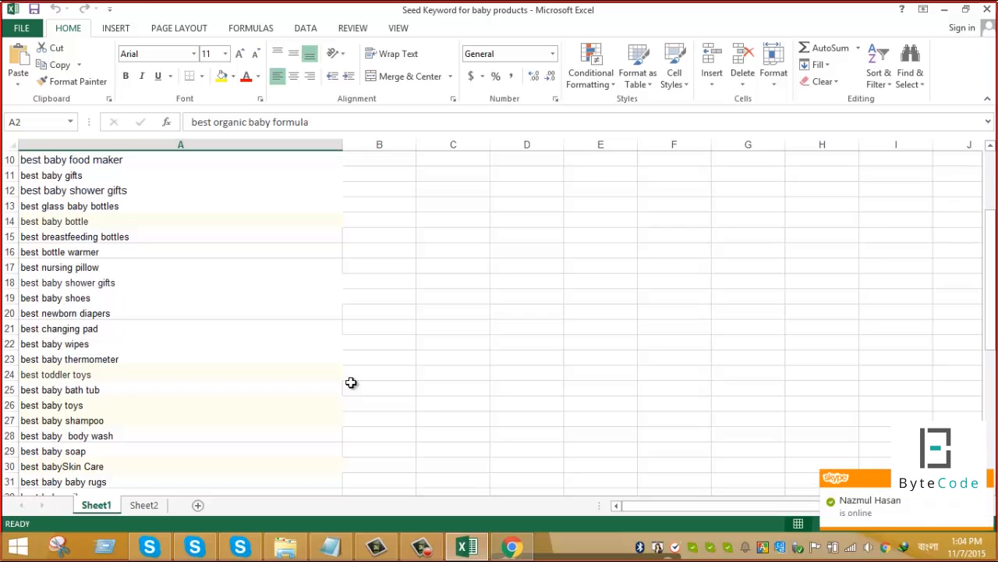
scroll(351, 382, up, 2)
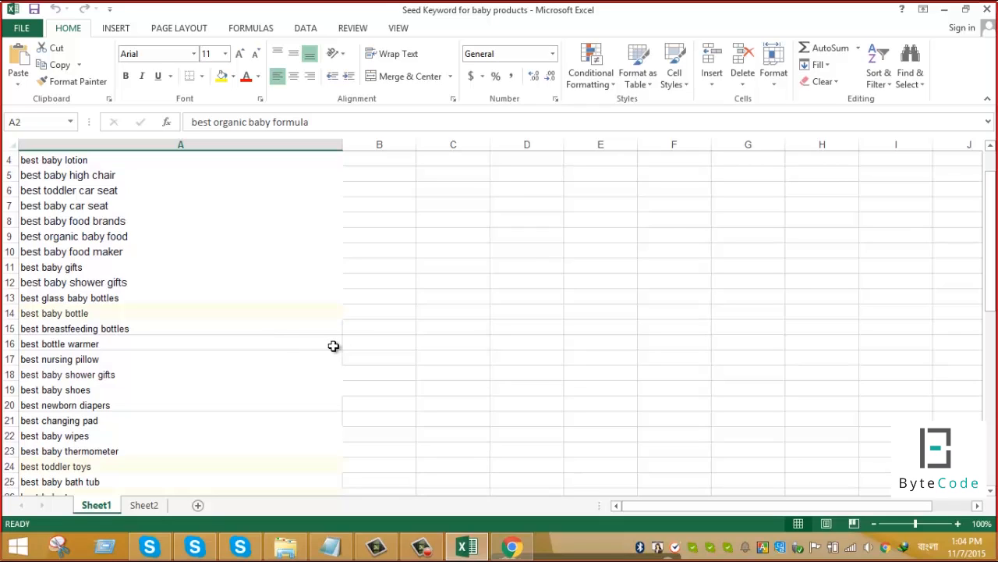
scroll(207, 328, down, 6)
scroll(210, 360, down, 2)
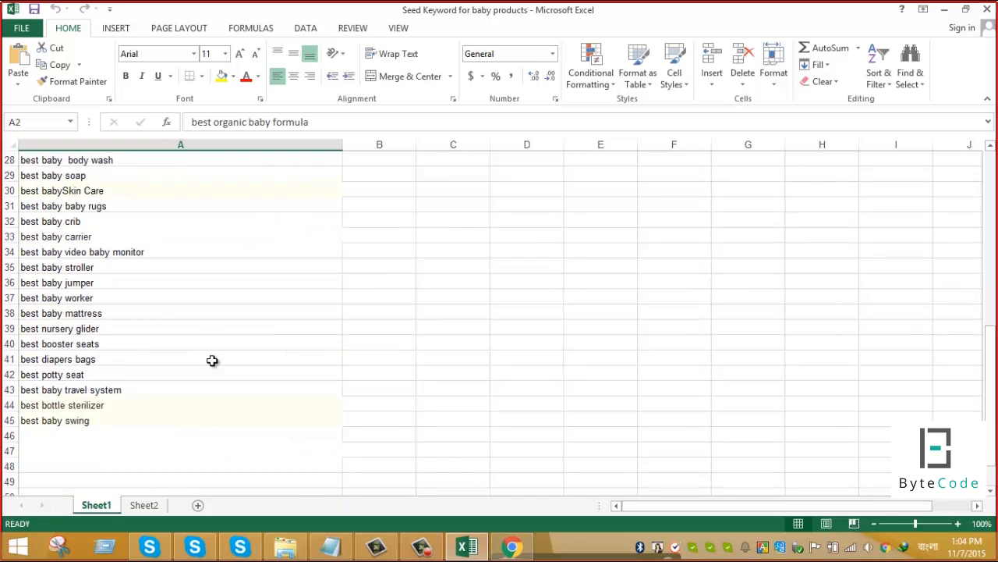
scroll(212, 360, up, 9)
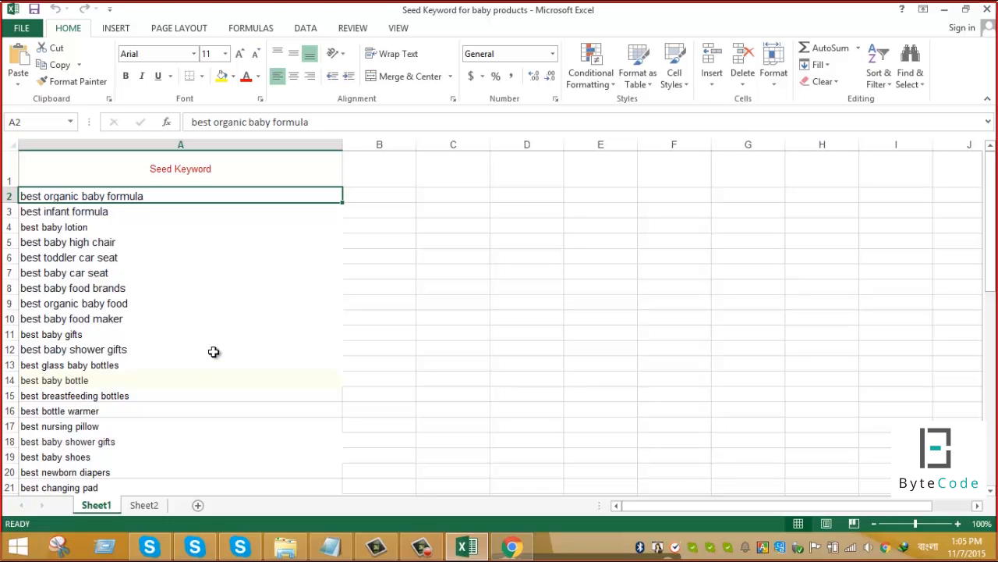
scroll(214, 352, down, 7)
scroll(214, 352, down, 4)
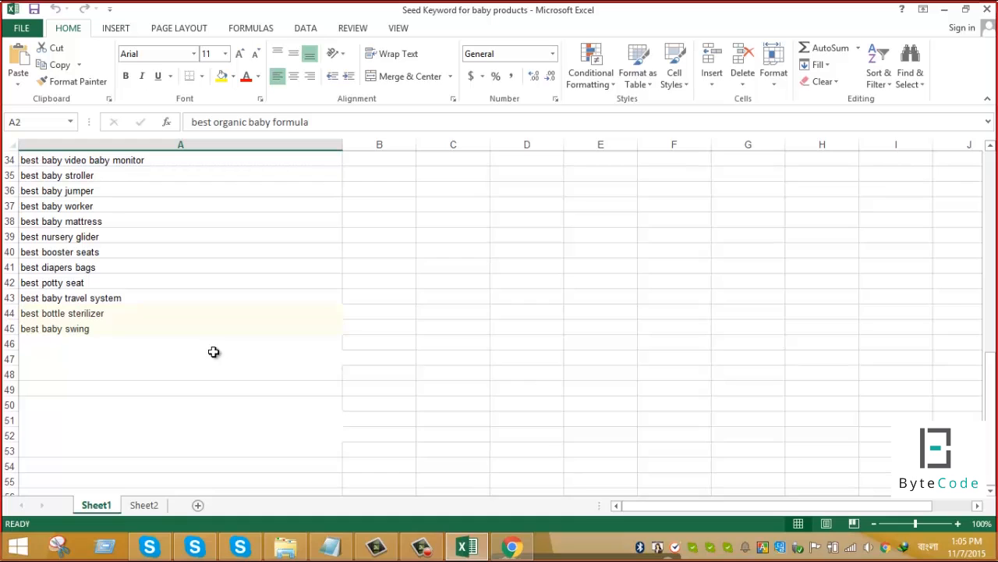
scroll(214, 352, up, 4)
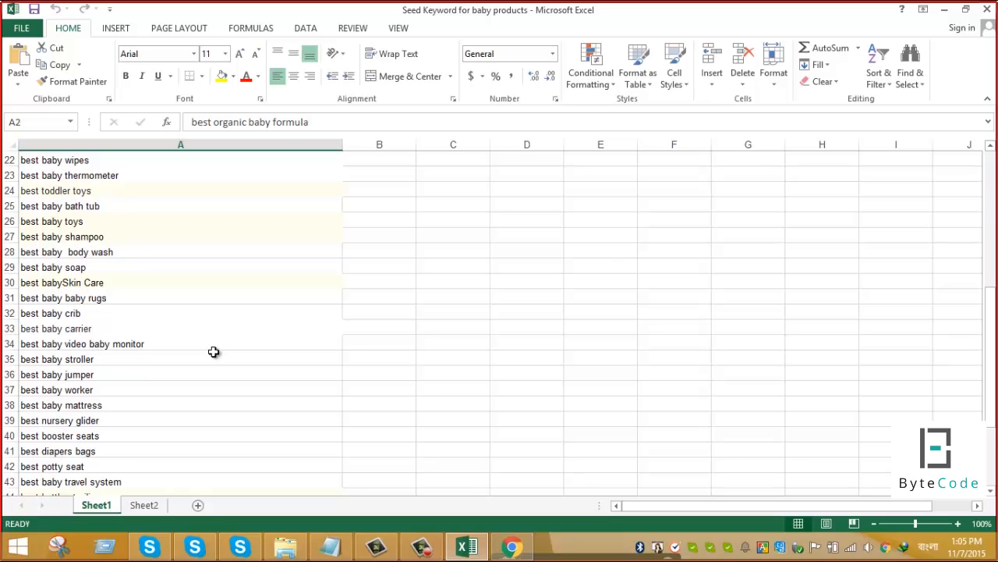
scroll(213, 385, up, 7)
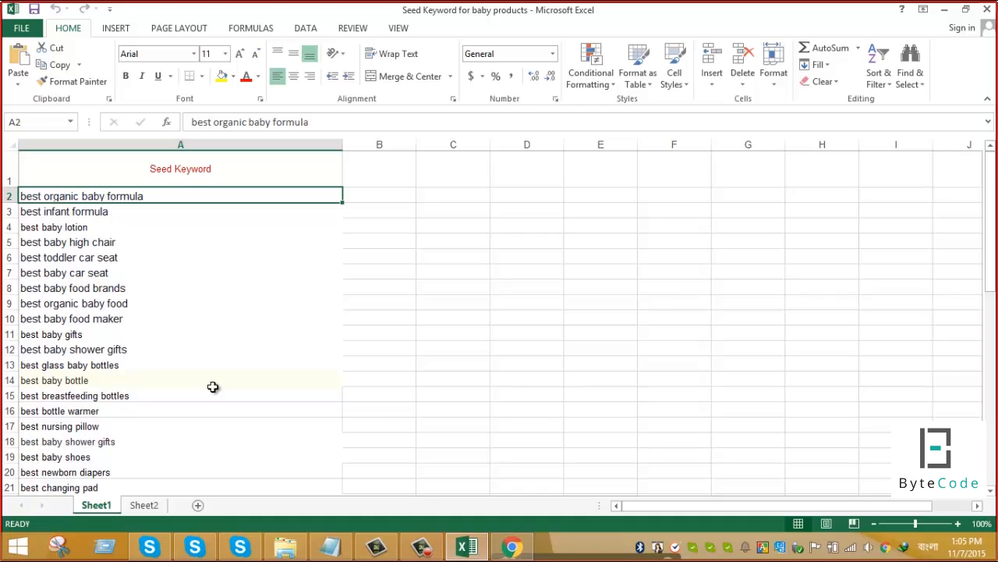
Copy the phrase "organic baby formula" from cell A2, leaving out the word "best".
double_click(163, 196)
drag(144, 196, 45, 195)
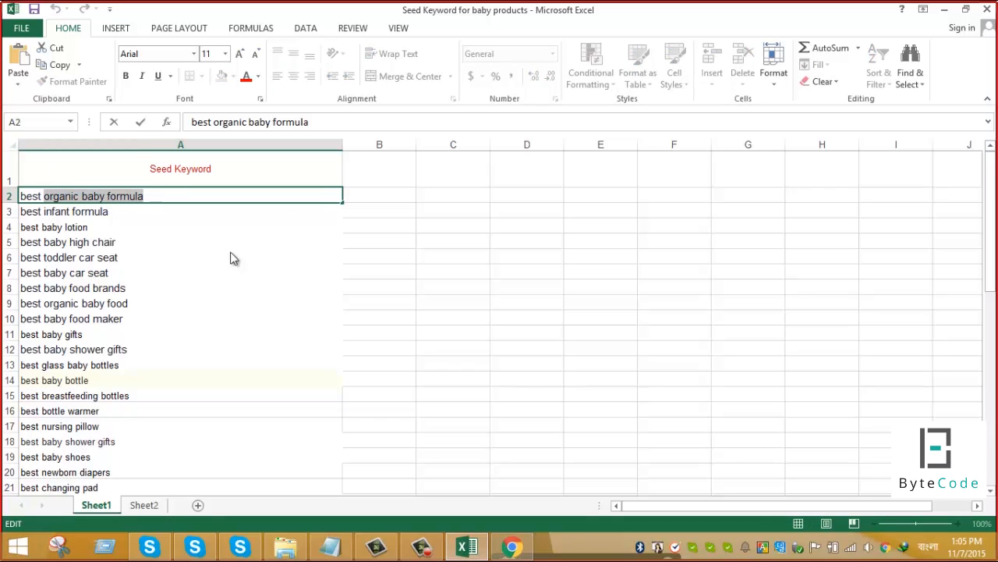
key(super+d)
Switch to Chrome, open the bookmarked Amazon.com page in a new tab and search it for "organic baby formula".
click(515, 549)
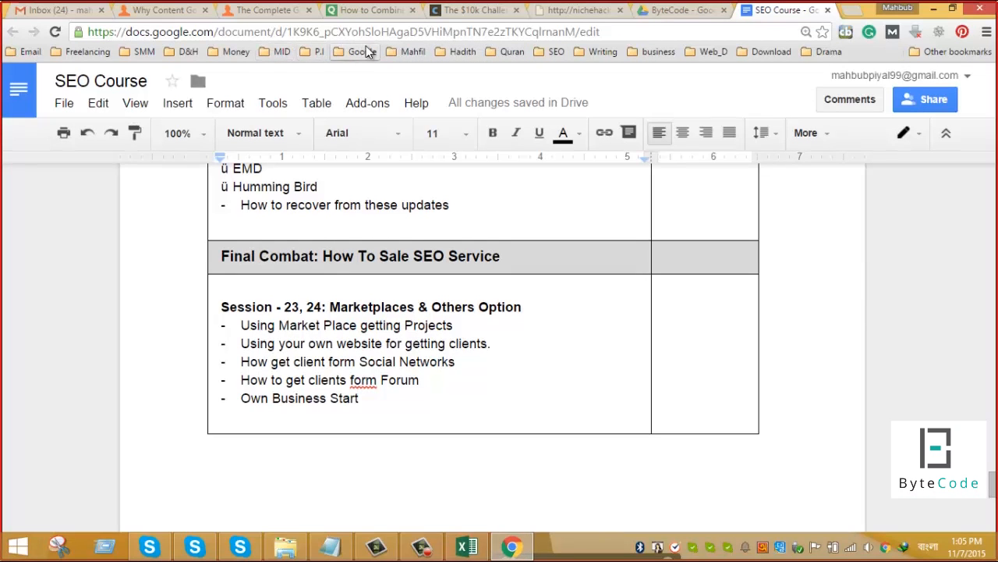
click(315, 52)
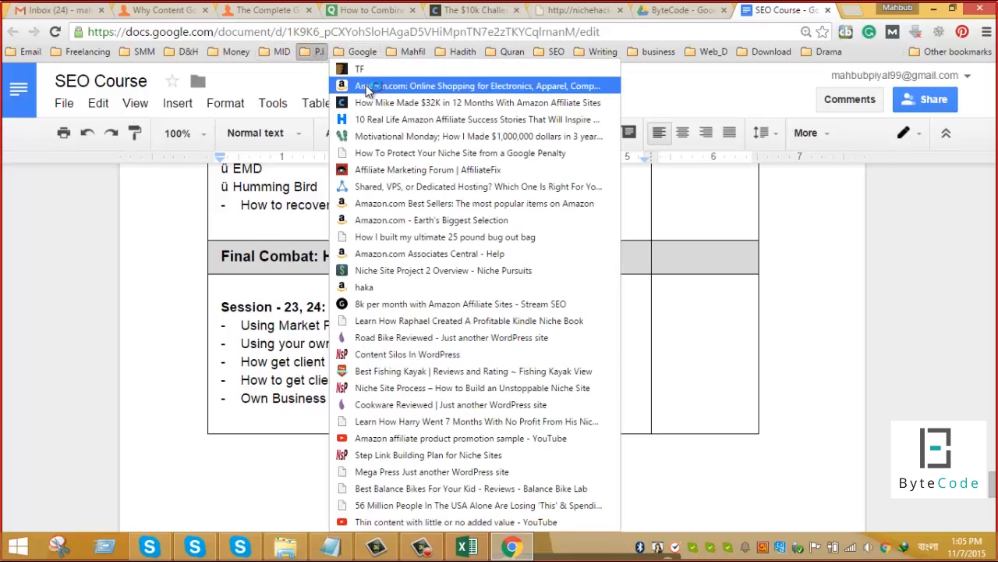
middle_click(366, 87)
click(790, 11)
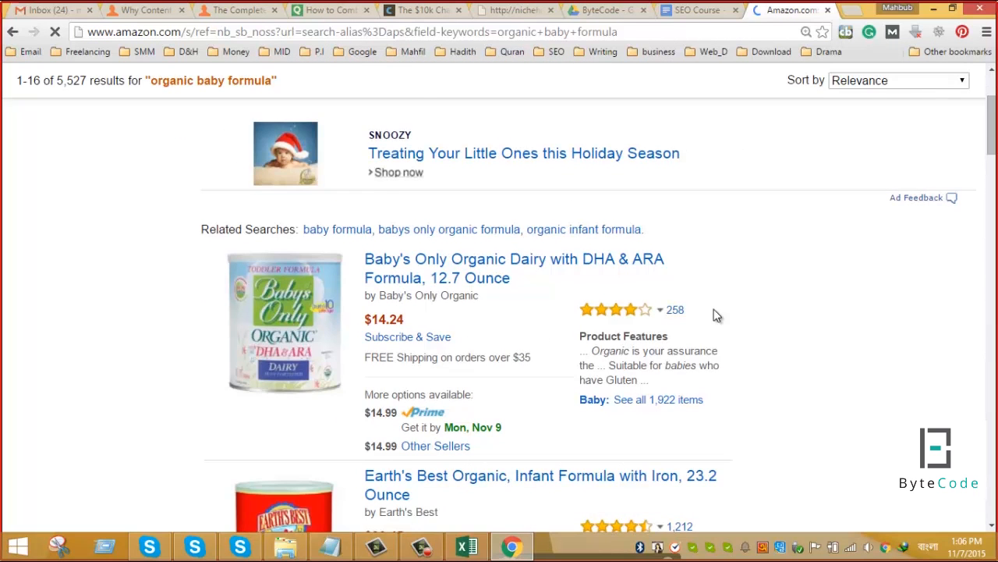
Look through the Amazon search results for organic baby formula to see which products are offered.
scroll(713, 309, down, 1)
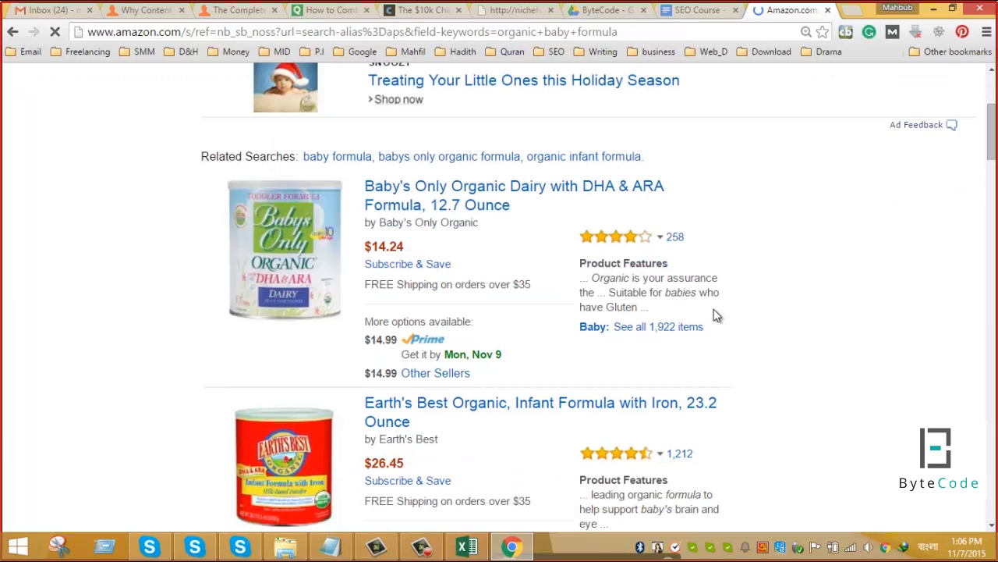
scroll(714, 309, down, 8)
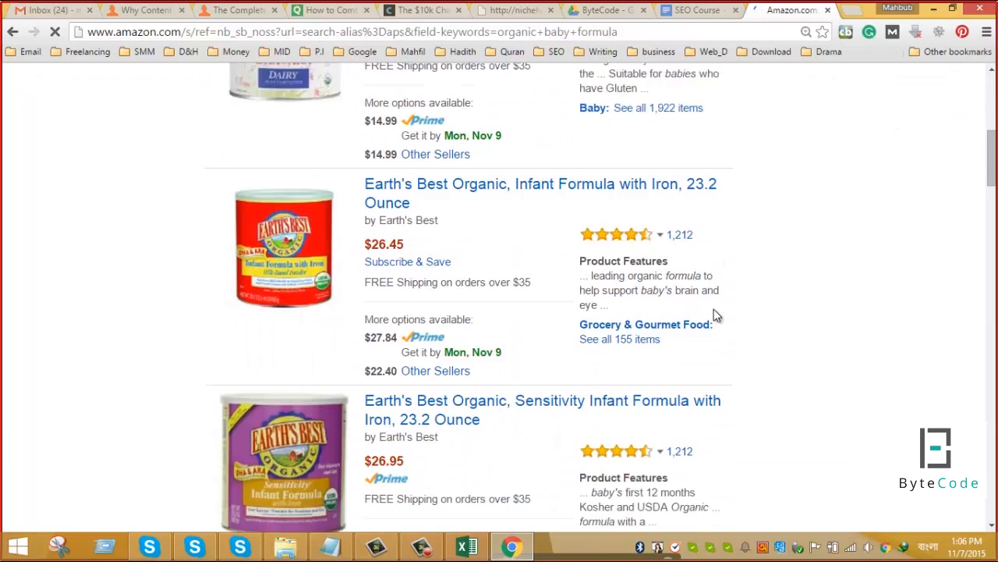
scroll(714, 309, down, 2)
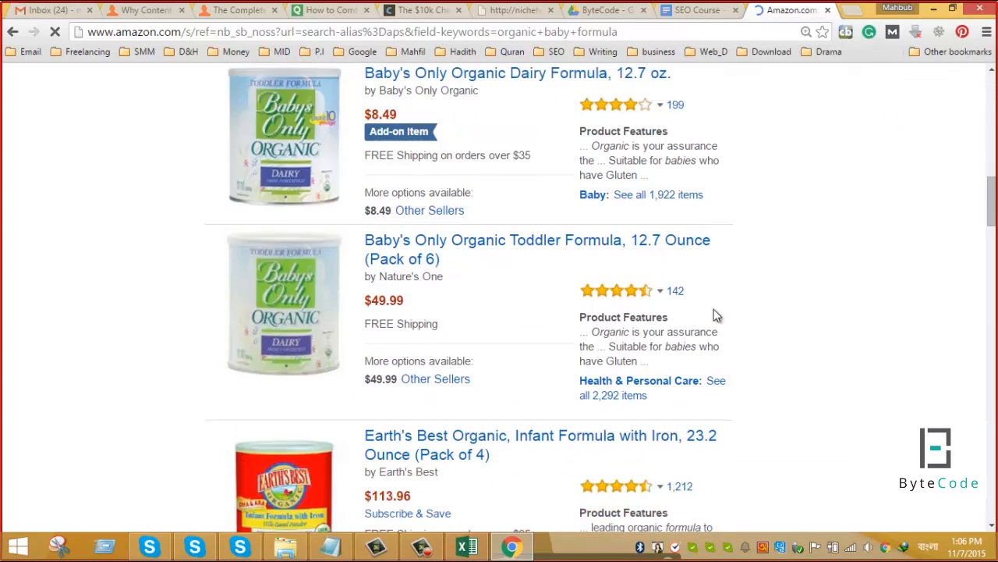
scroll(714, 309, down, 2)
scroll(714, 309, down, 6)
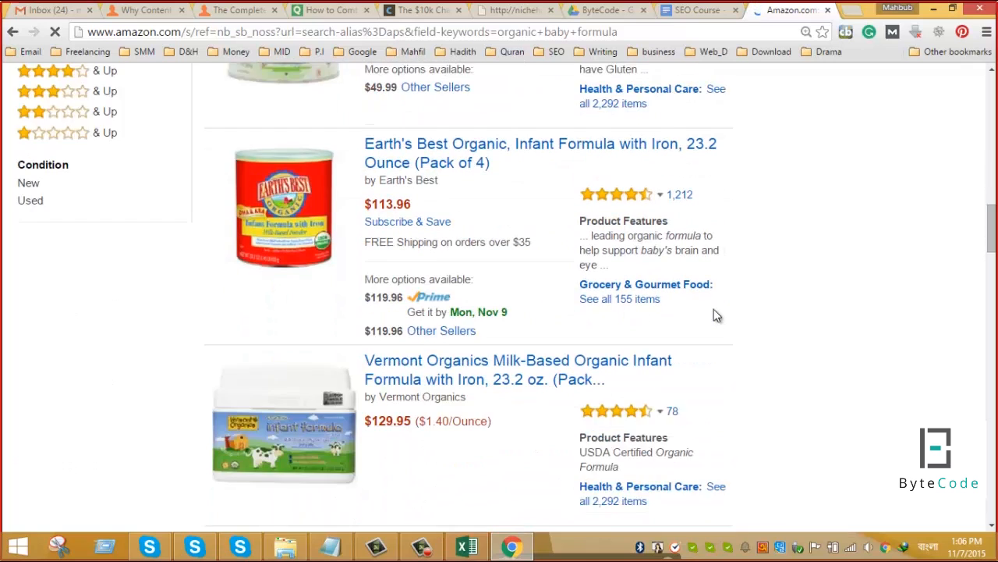
scroll(716, 314, down, 3)
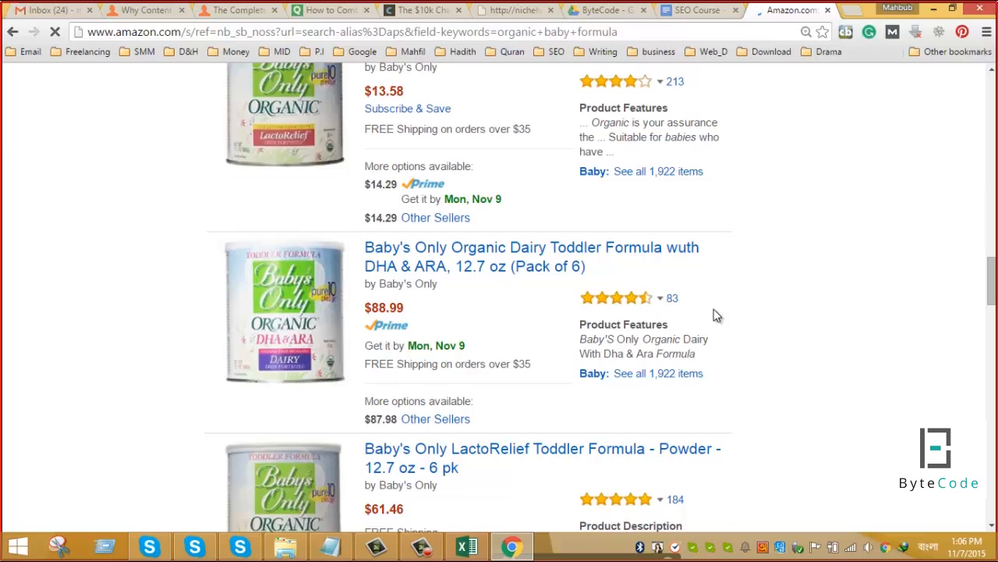
scroll(714, 309, up, 15)
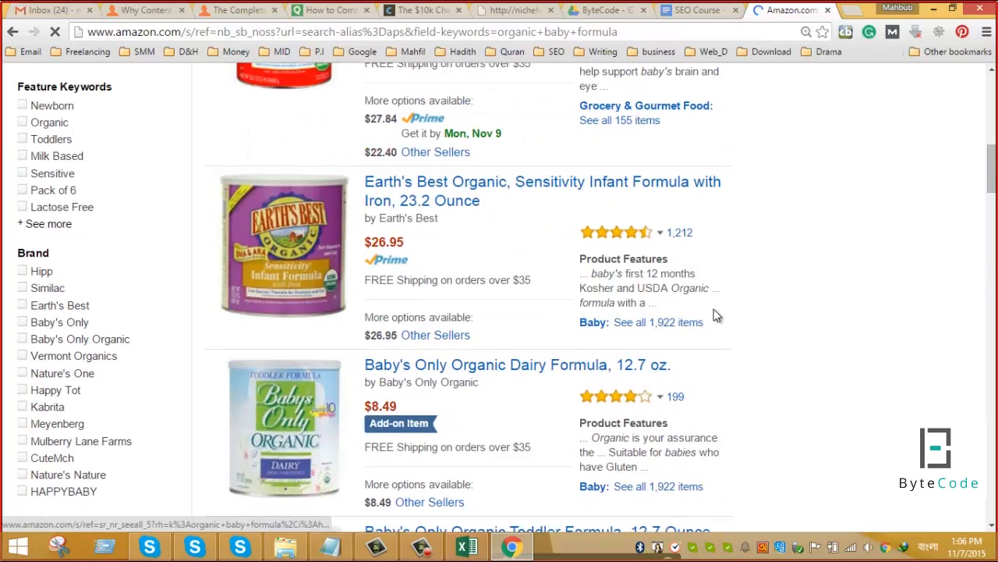
scroll(714, 309, up, 3)
scroll(713, 309, up, 3)
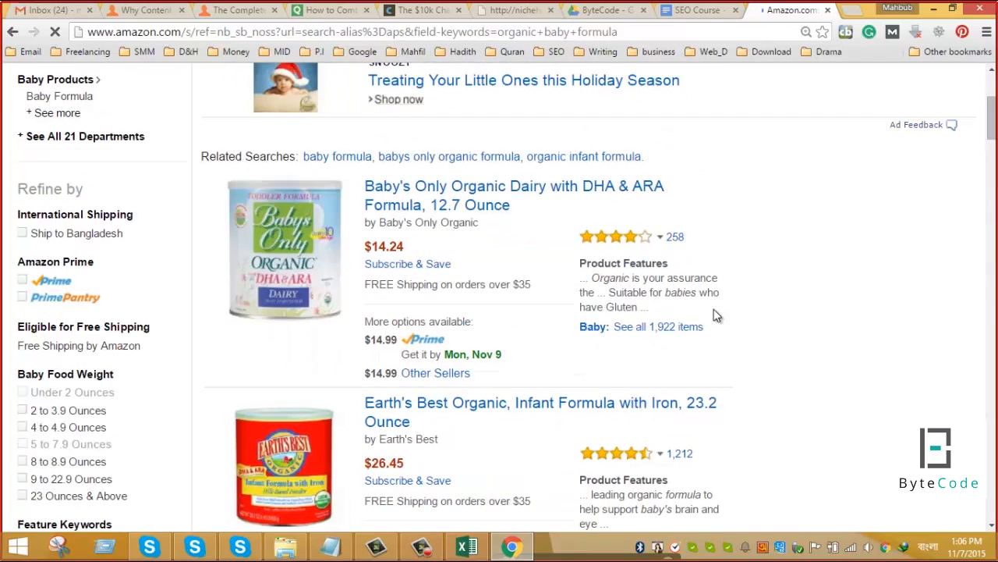
scroll(713, 309, up, 2)
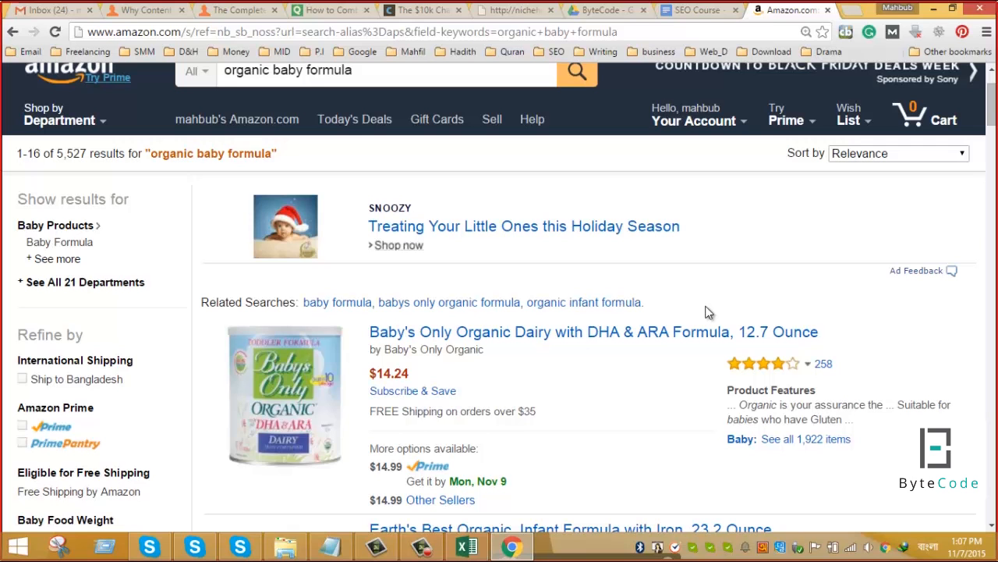
Compare the prices, star ratings and review counts of the organic baby formula products across the results page.
scroll(708, 312, down, 5)
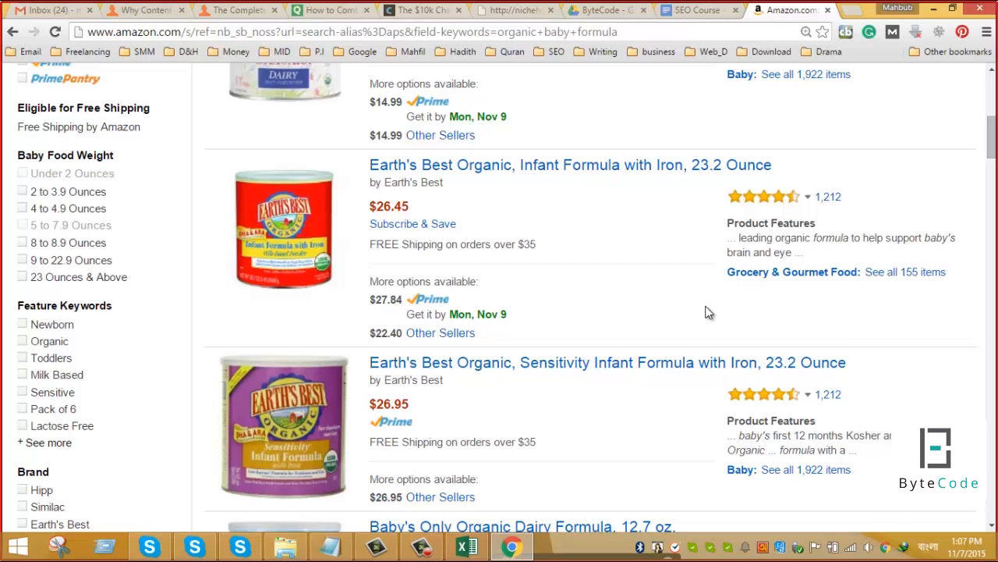
scroll(708, 312, down, 3)
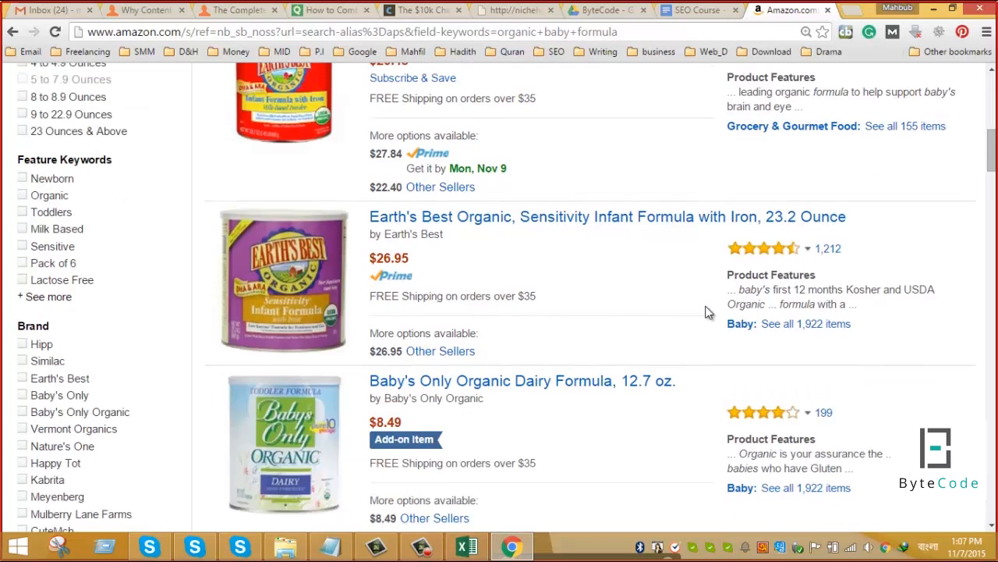
scroll(708, 312, down, 4)
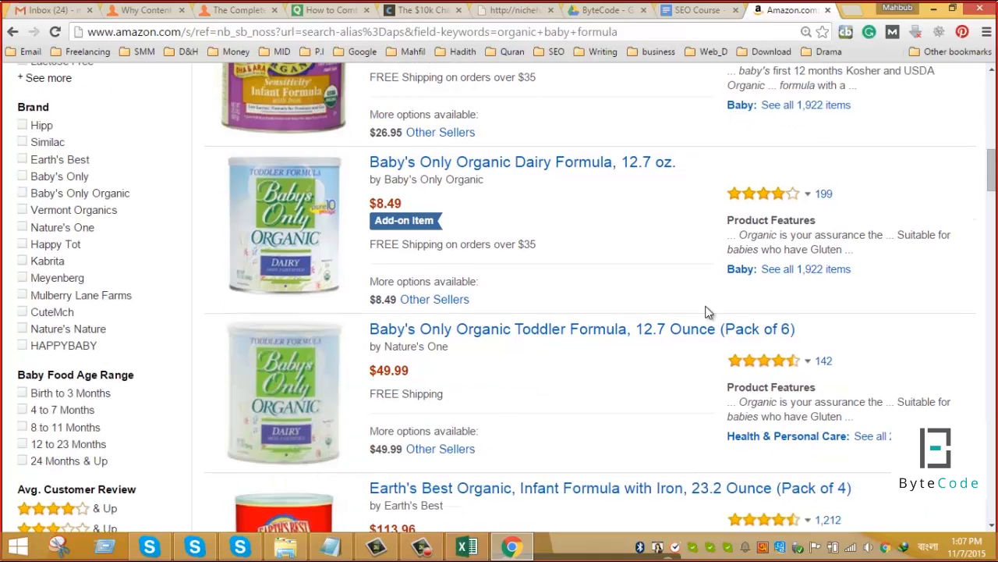
scroll(709, 312, down, 4)
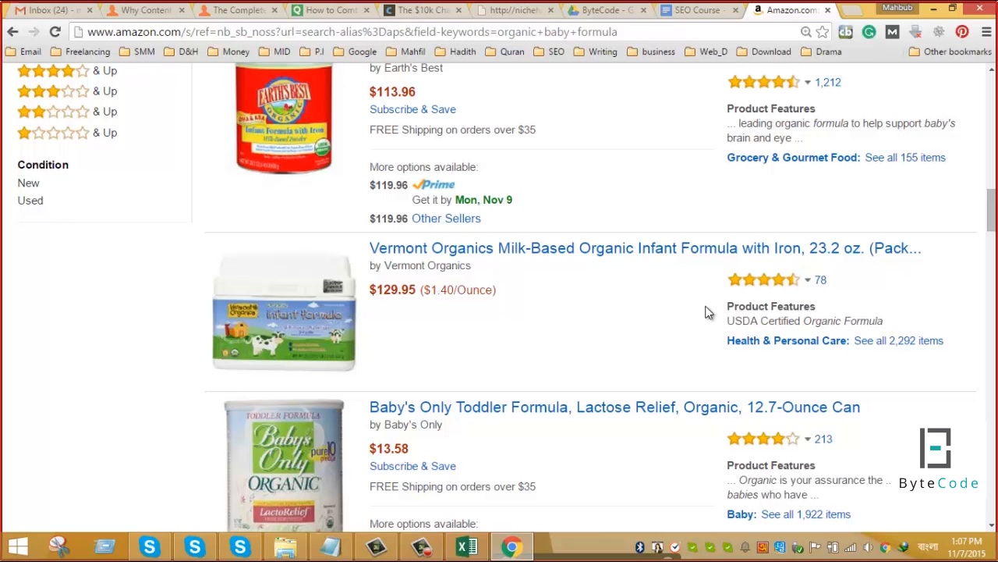
scroll(709, 312, up, 6)
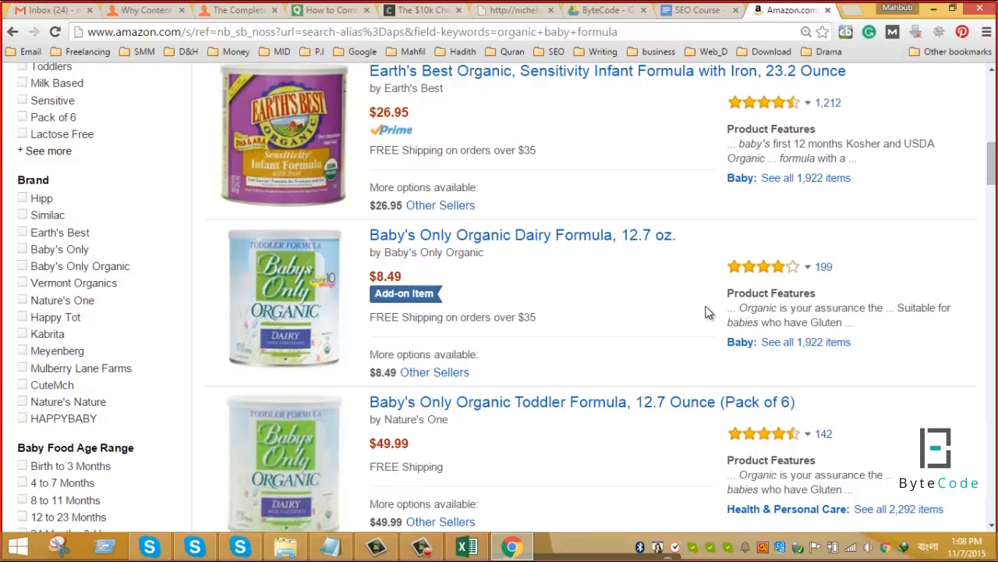
scroll(708, 312, up, 3)
scroll(707, 312, up, 3)
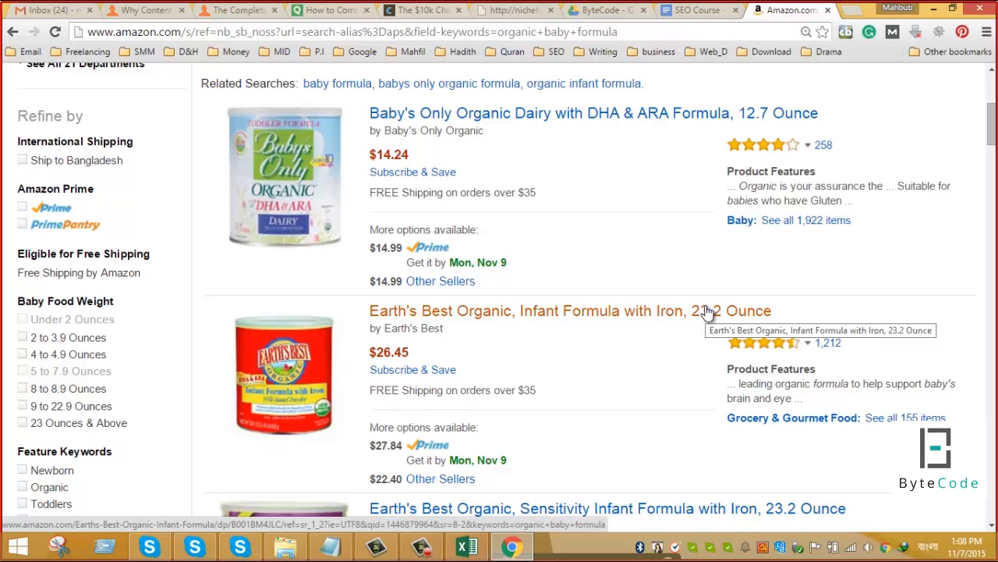
scroll(708, 312, down, 5)
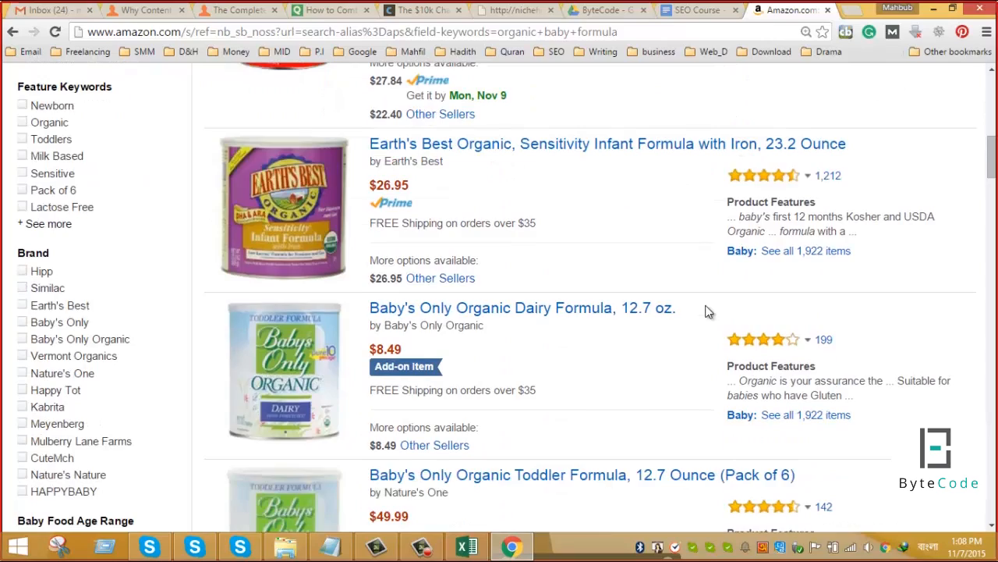
scroll(708, 312, up, 3)
scroll(708, 312, up, 4)
scroll(707, 312, down, 5)
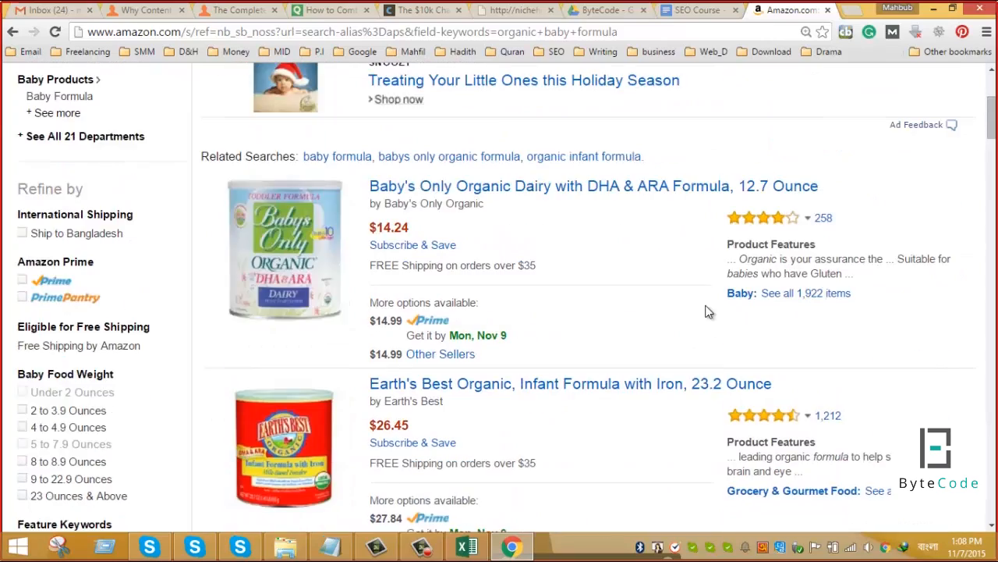
scroll(707, 311, down, 14)
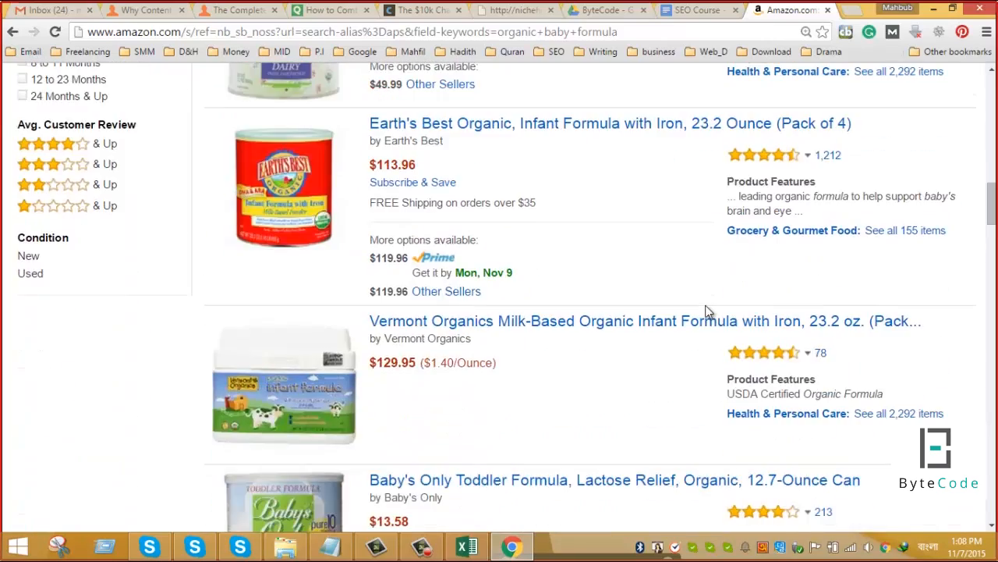
scroll(708, 312, down, 6)
scroll(707, 312, down, 4)
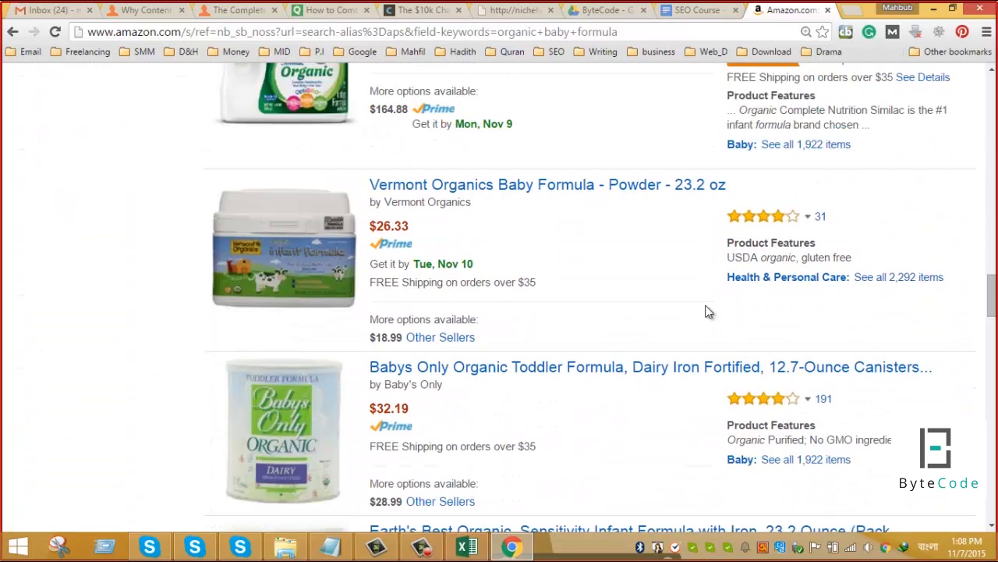
scroll(707, 312, up, 15)
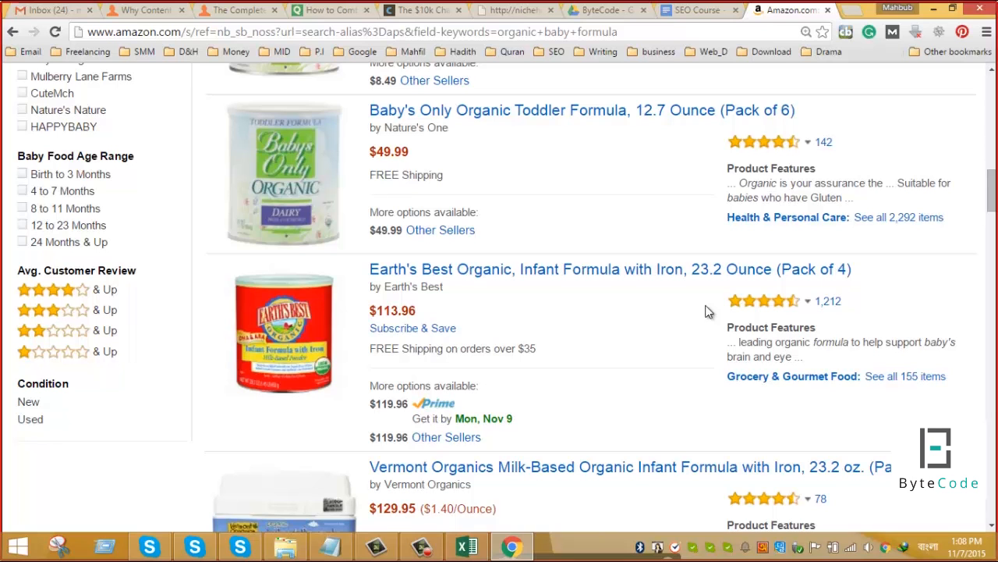
scroll(707, 312, up, 4)
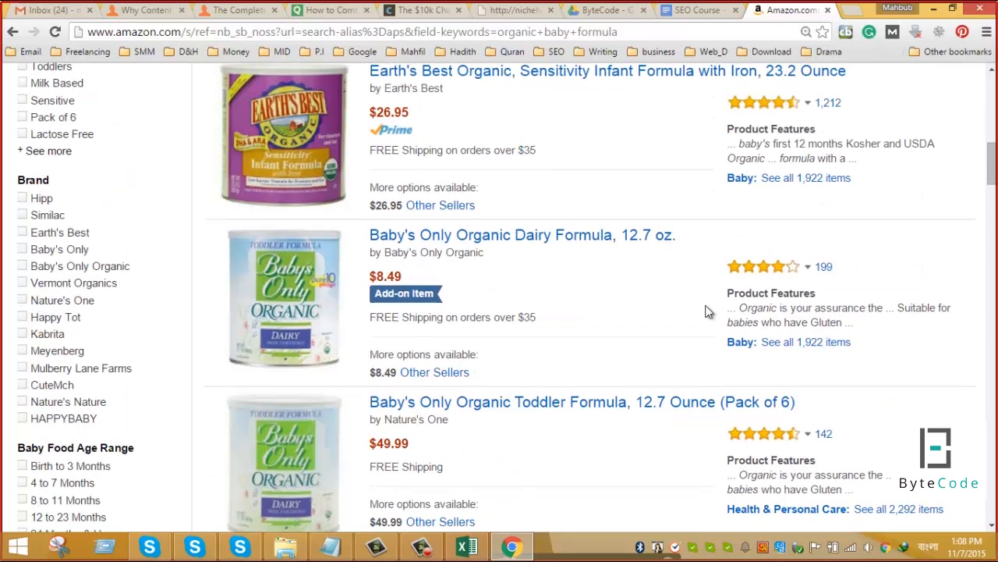
scroll(707, 312, up, 3)
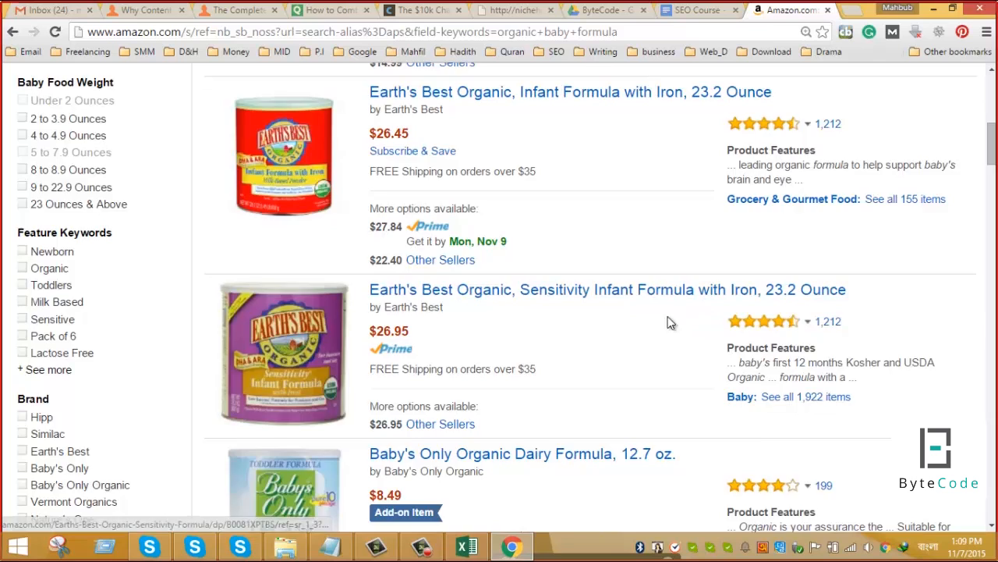
scroll(616, 351, up, 5)
scroll(563, 376, up, 3)
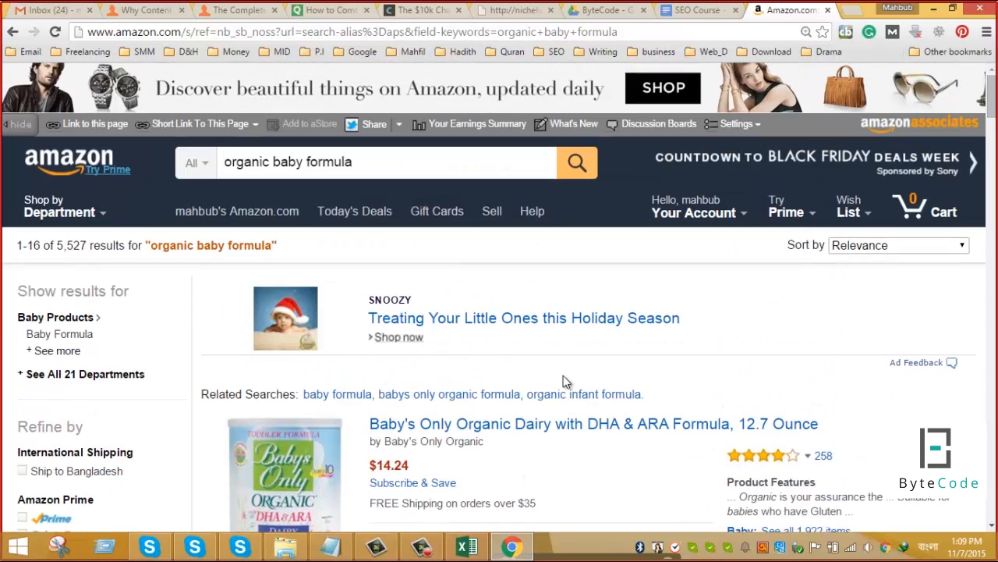
scroll(572, 383, down, 2)
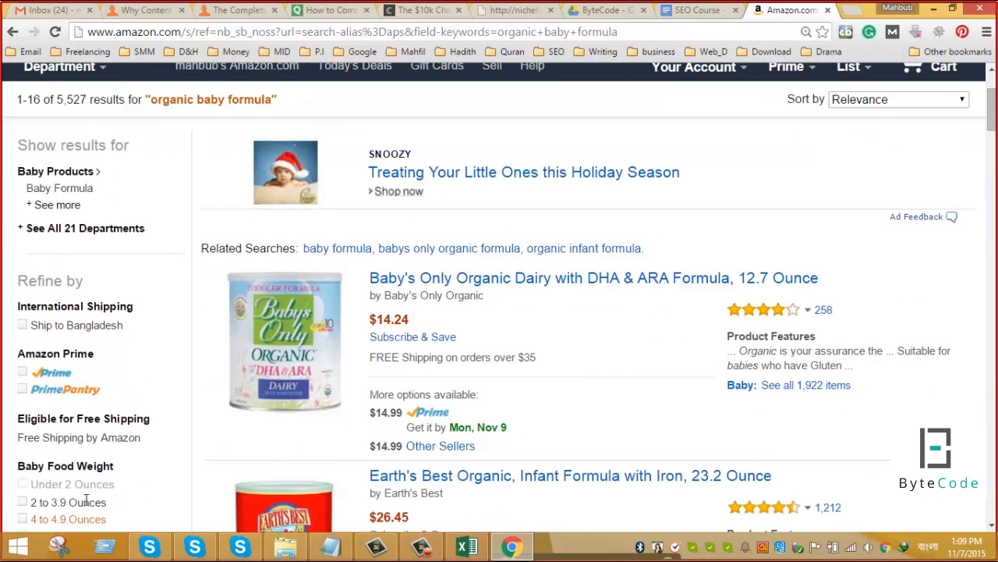
scroll(246, 480, up, 2)
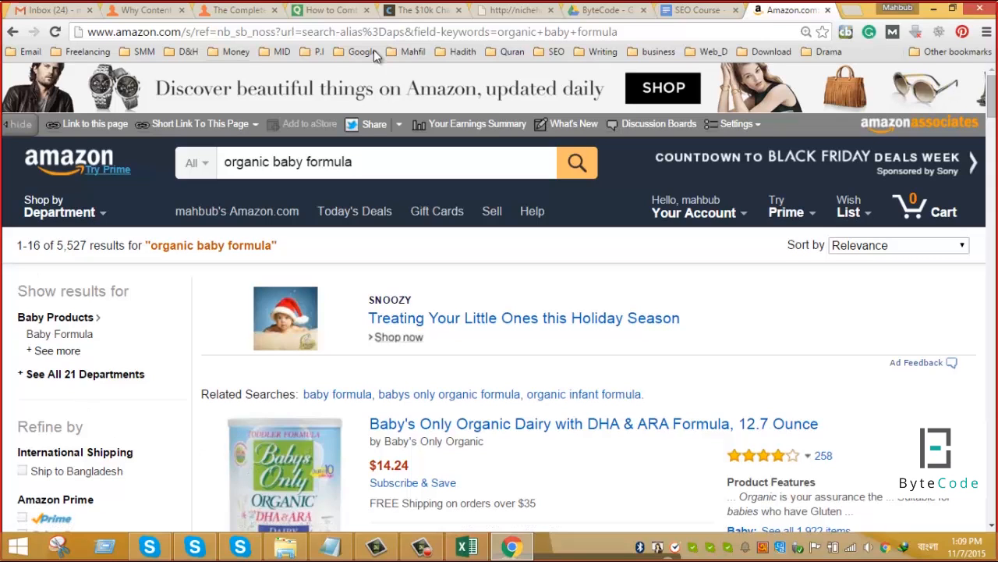
Open the product page for Earth's Best Organic, Infant Formula with Iron, 23.2 Ounce from the results in a new tab.
drag(383, 169, 211, 163)
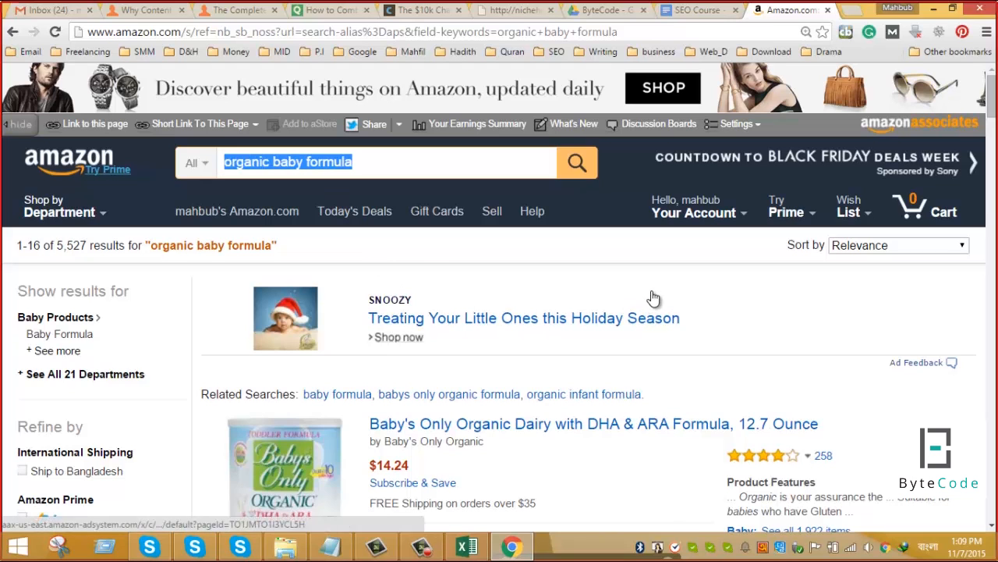
scroll(649, 305, down, 2)
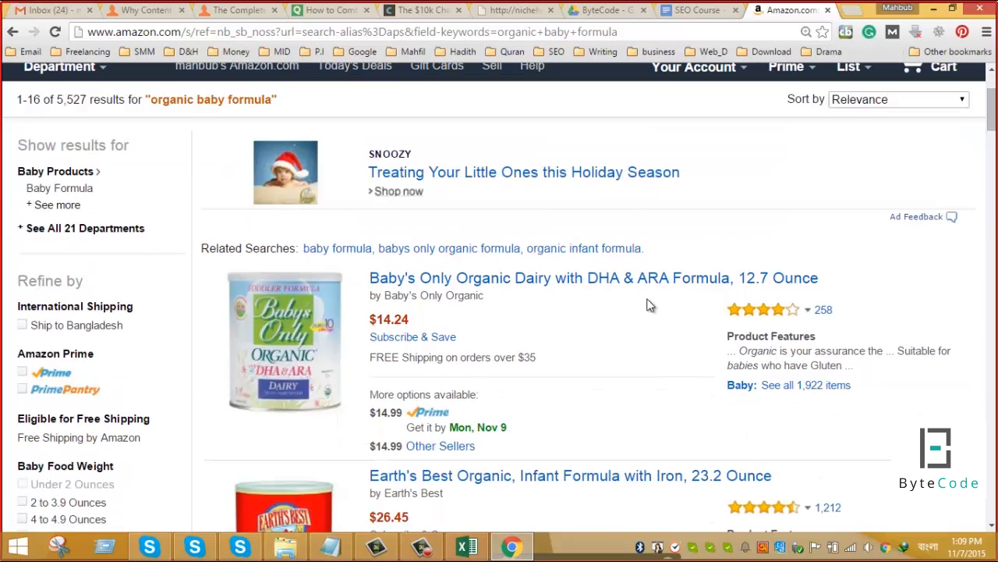
scroll(649, 304, down, 2)
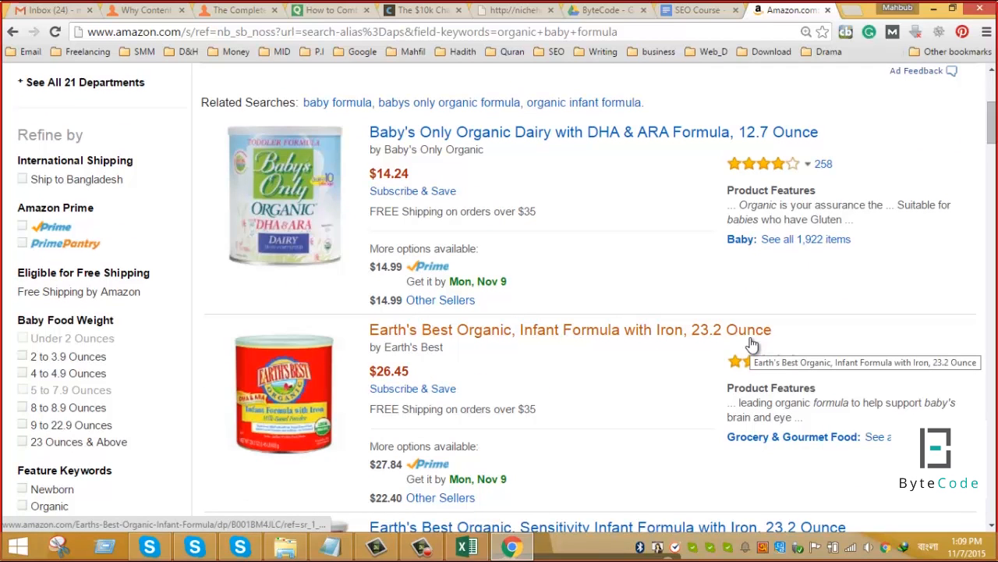
middle_click(606, 334)
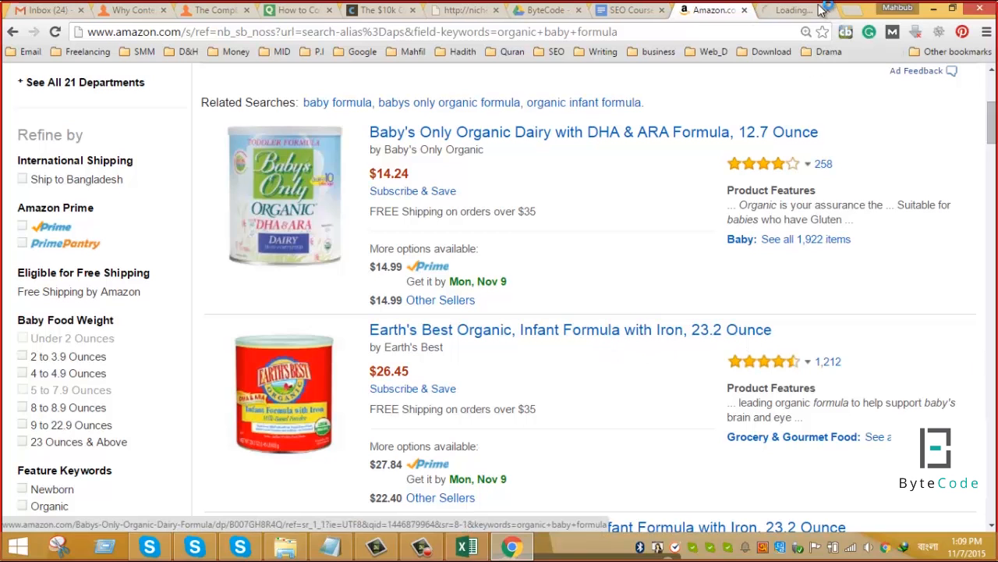
Switch to Excel, widen column B to about five times its width and enter the heading "Product Keyword" in cell B1.
click(472, 548)
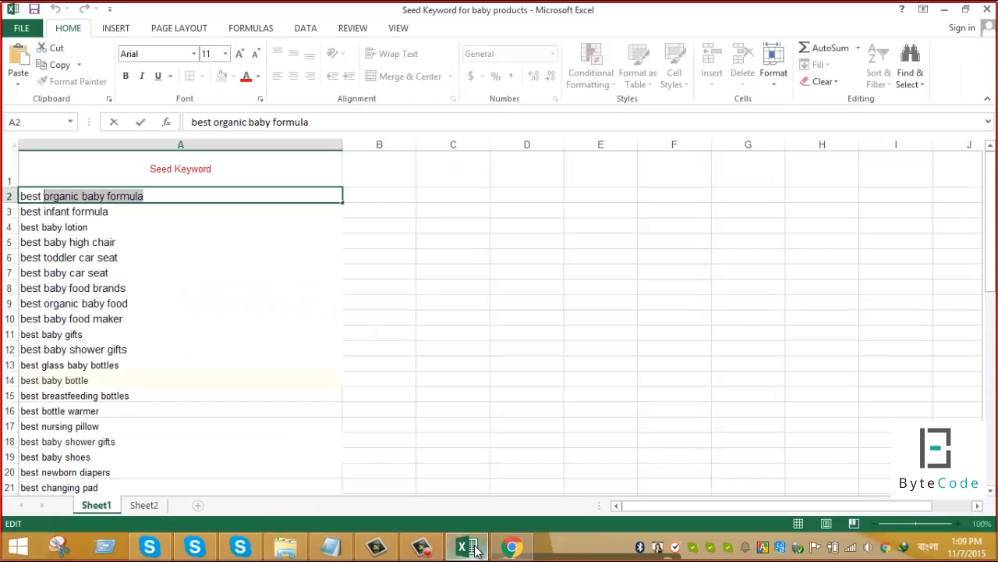
click(383, 166)
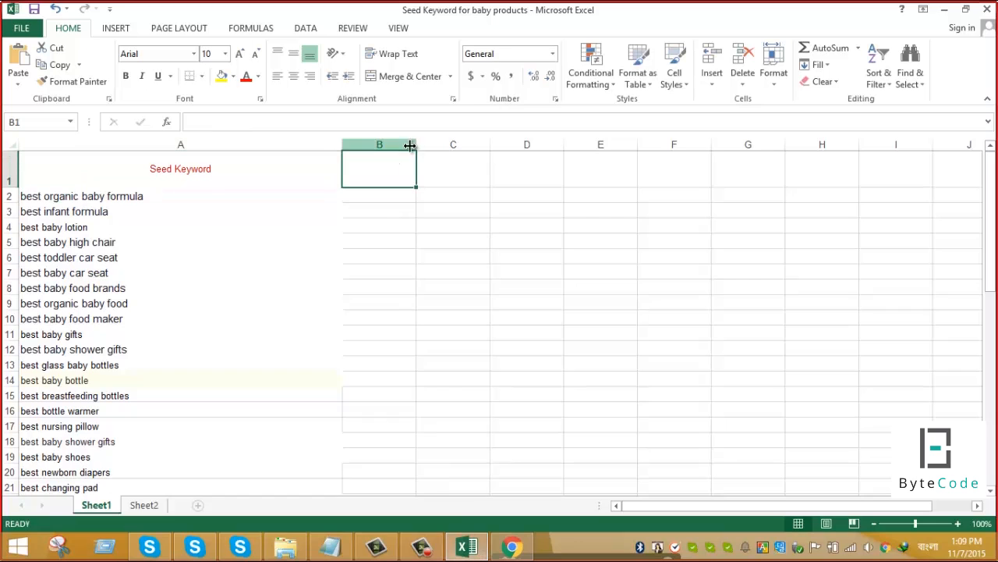
drag(416, 147, 709, 148)
double_click(452, 168)
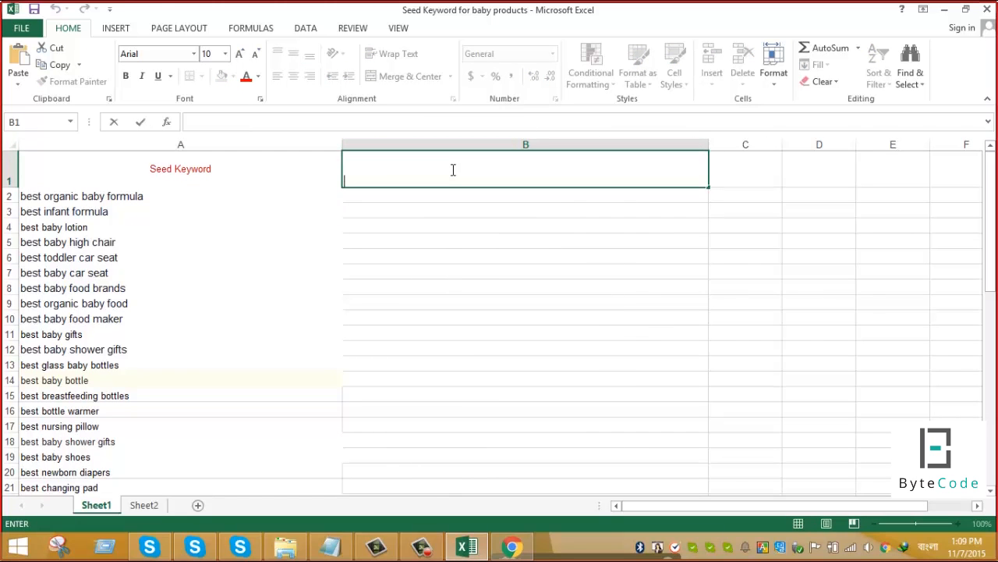
text(Product Keyword)
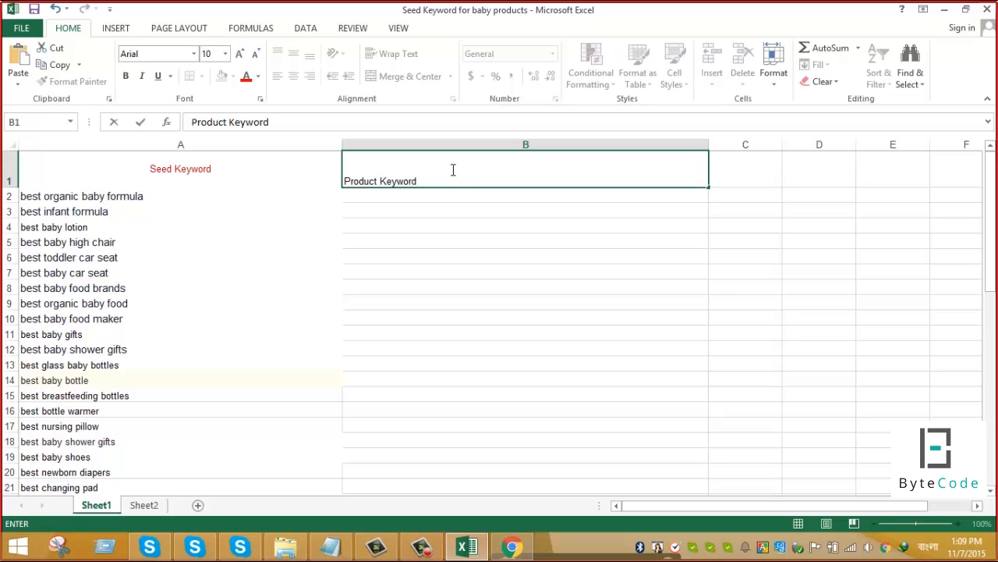
click(383, 226)
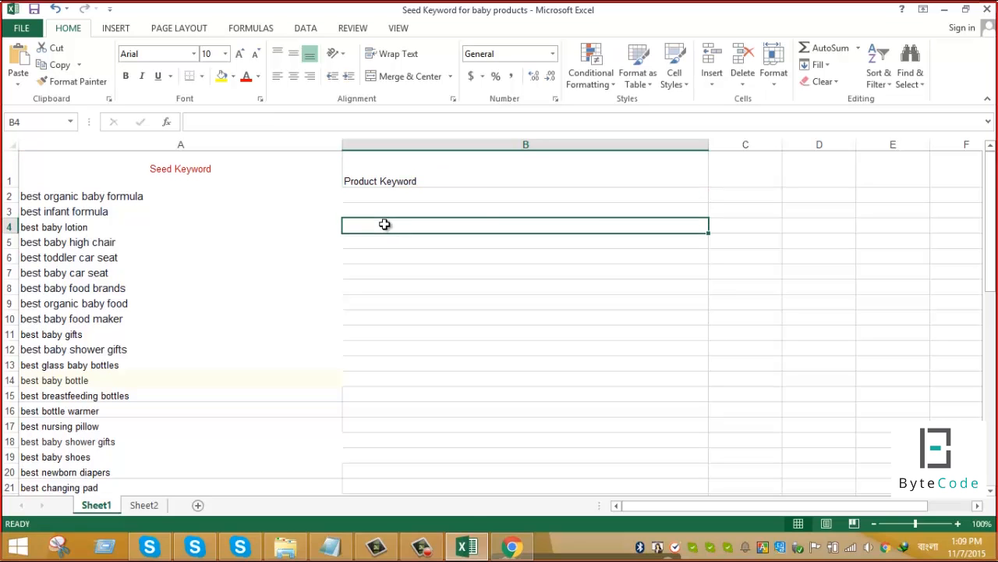
Copy the product title "Earth's Best Organic, Infant Formula with Iron, 23.2 Ounce" from its Amazon page in Chrome and paste it into Excel cell B4.
click(522, 550)
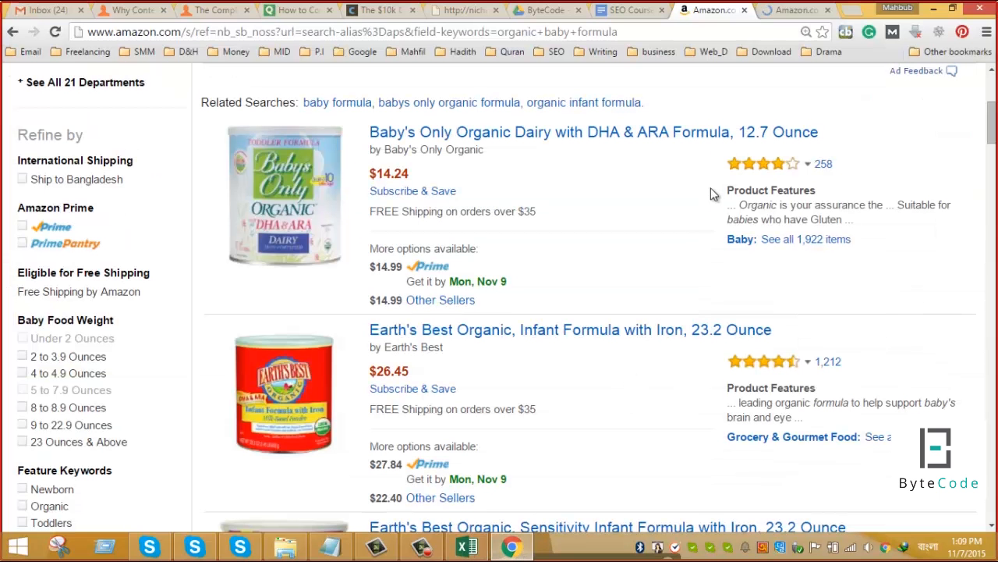
click(804, 10)
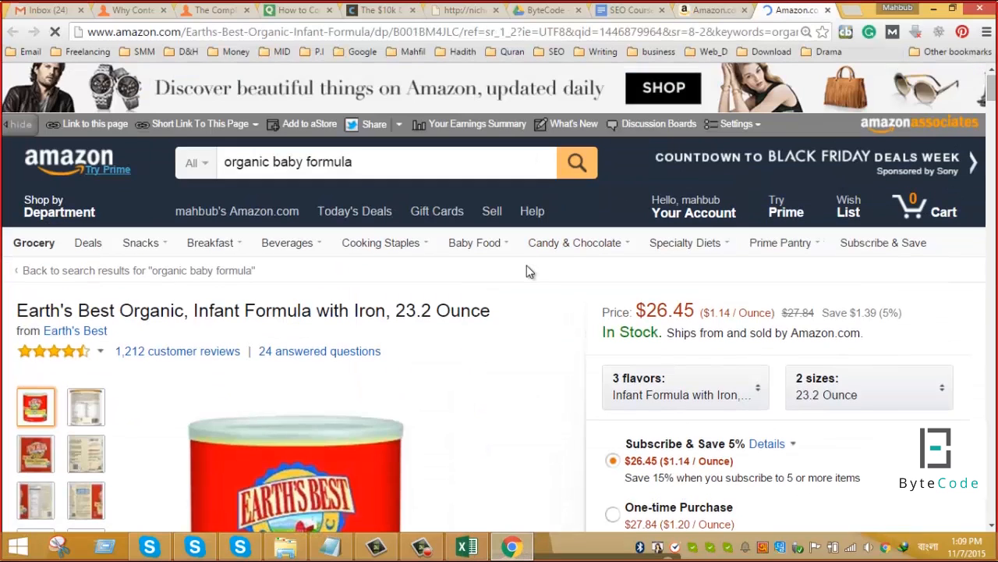
drag(499, 317, 20, 295)
key(ctrl+c)
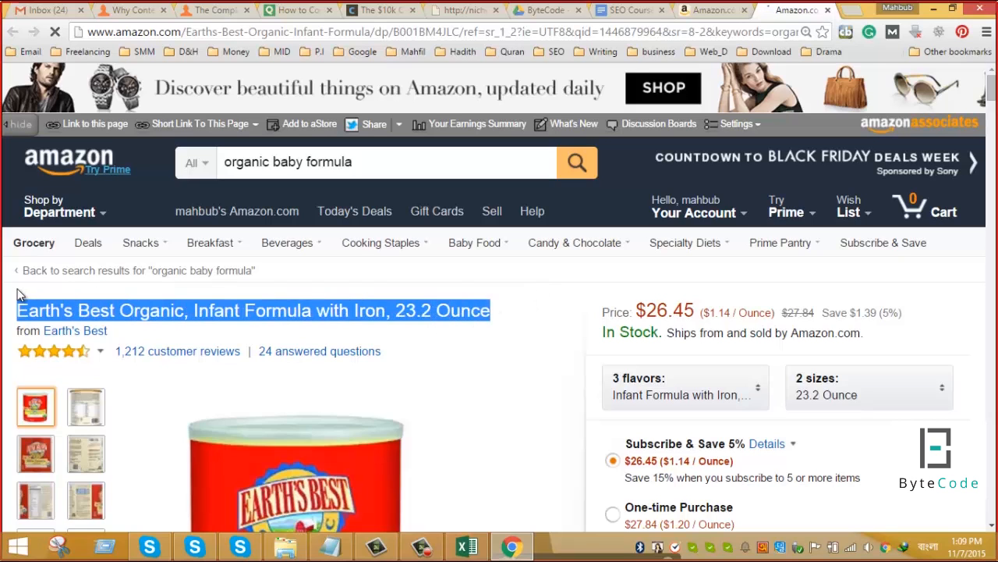
click(467, 546)
click(369, 229)
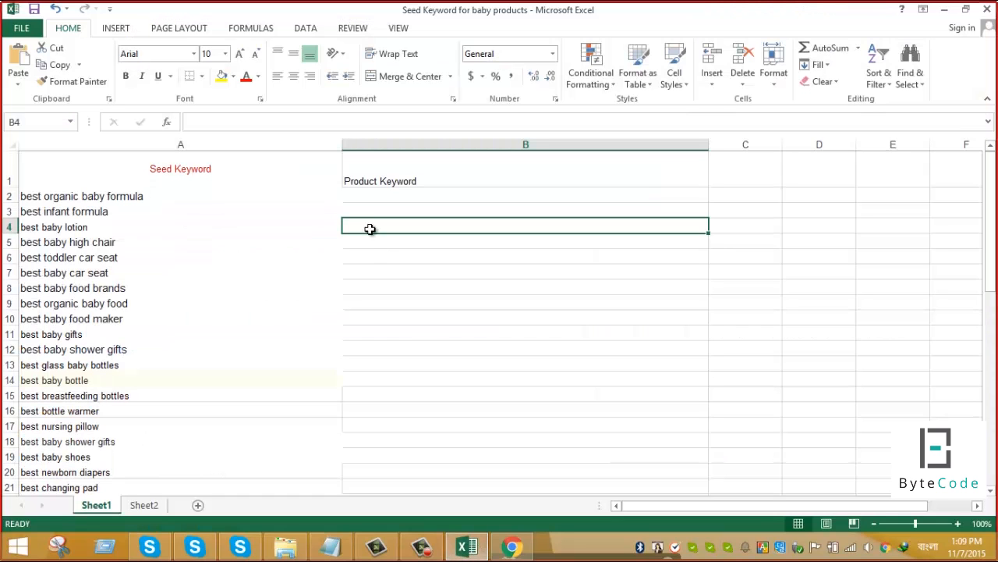
key(ctrl+v)
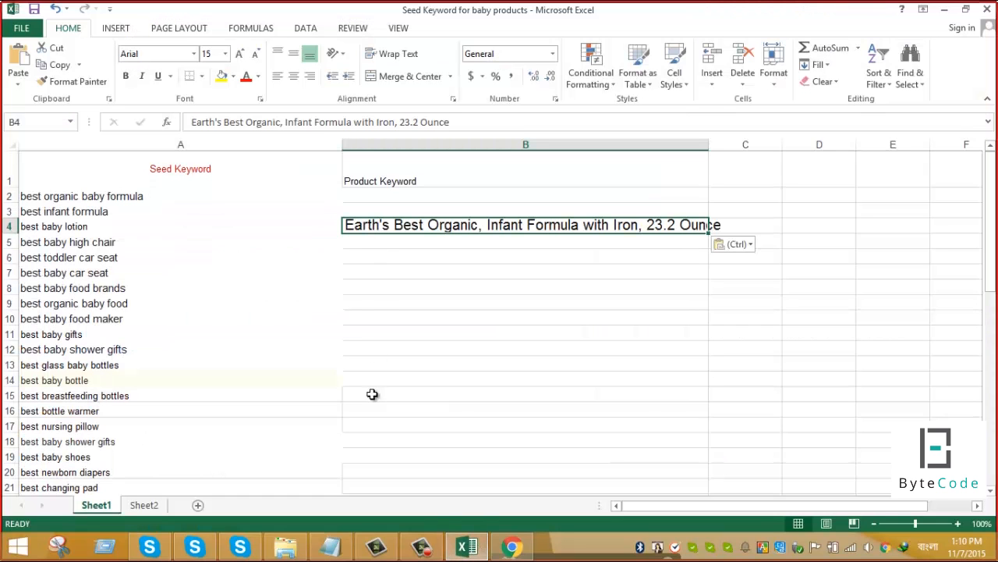
Switch to Chrome and examine the price, rating and customer reviews on the Earth's Best infant formula product page.
click(512, 548)
click(710, 11)
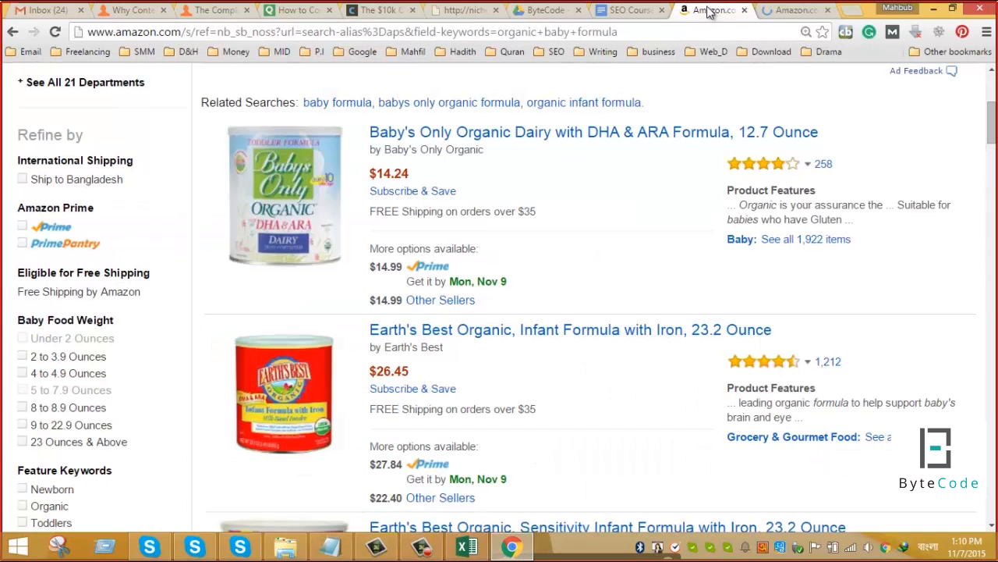
click(804, 11)
scroll(390, 297, down, 2)
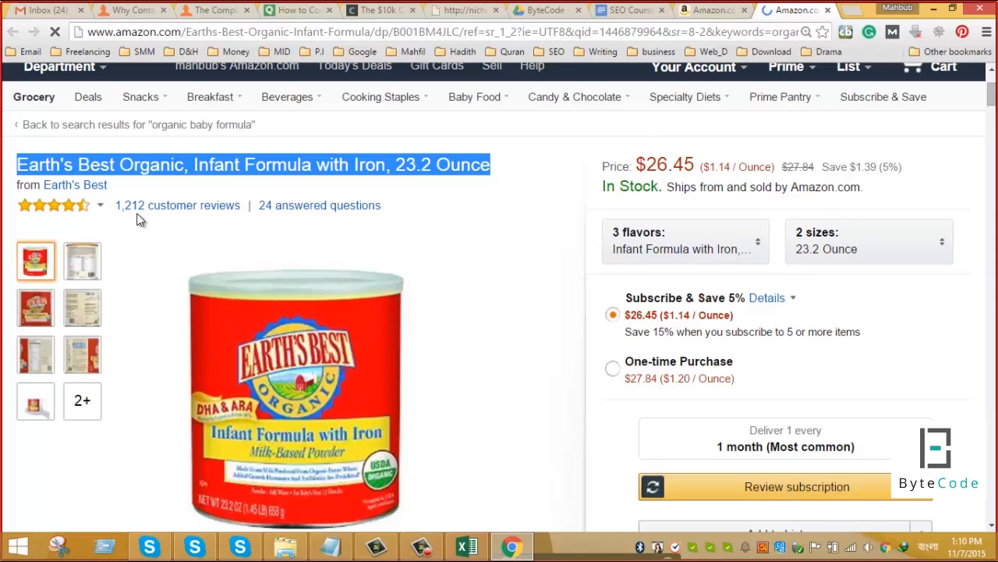
scroll(137, 219, down, 1)
scroll(141, 216, up, 1)
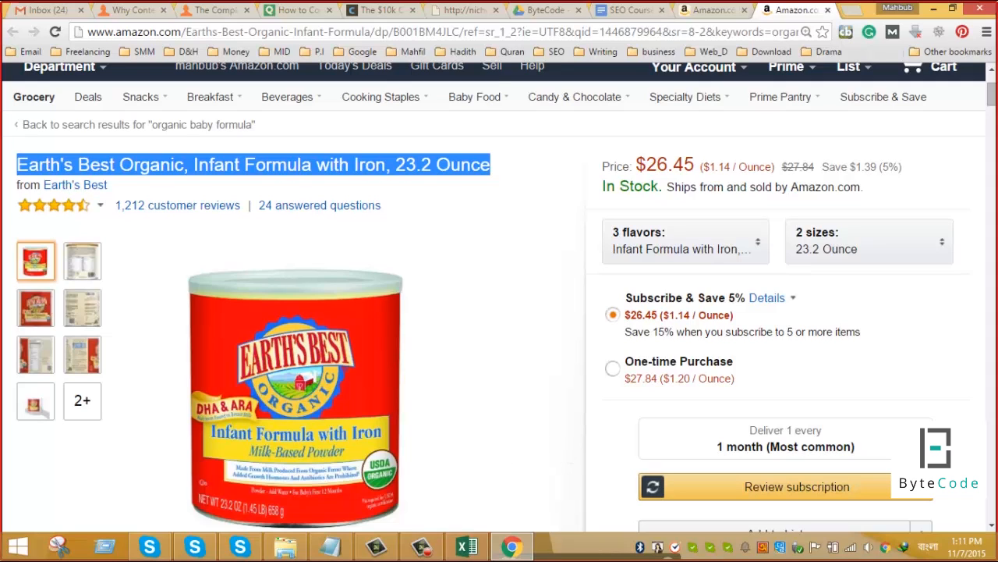
Switch to Excel and compare the product title in column B with the seed keyword in cell A2.
click(468, 546)
key(ctrl+v)
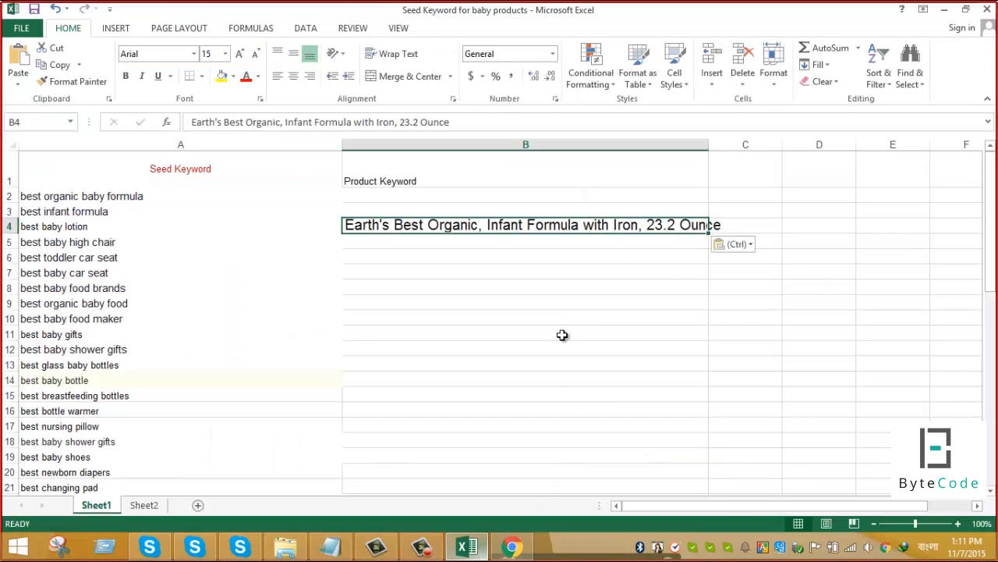
click(477, 250)
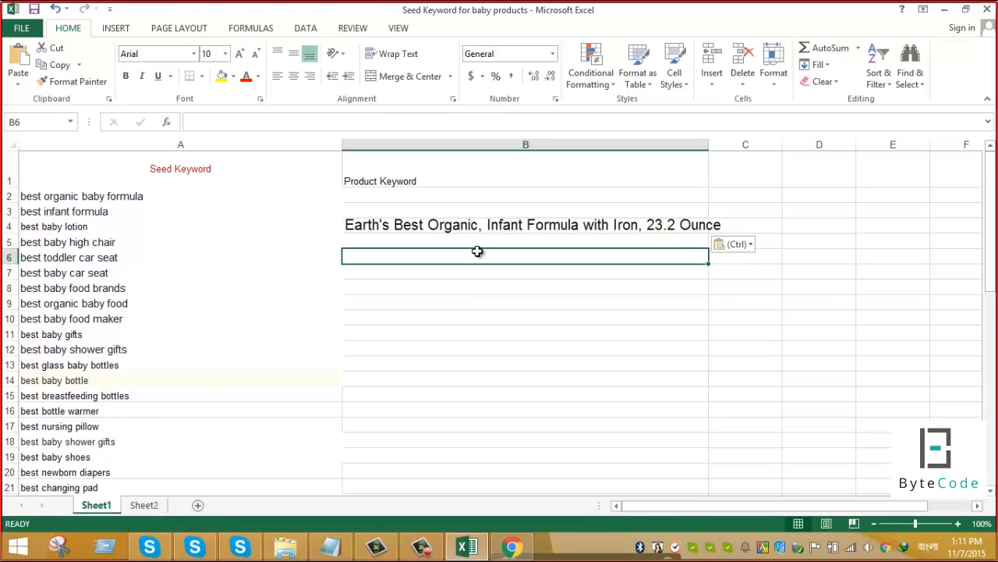
click(116, 192)
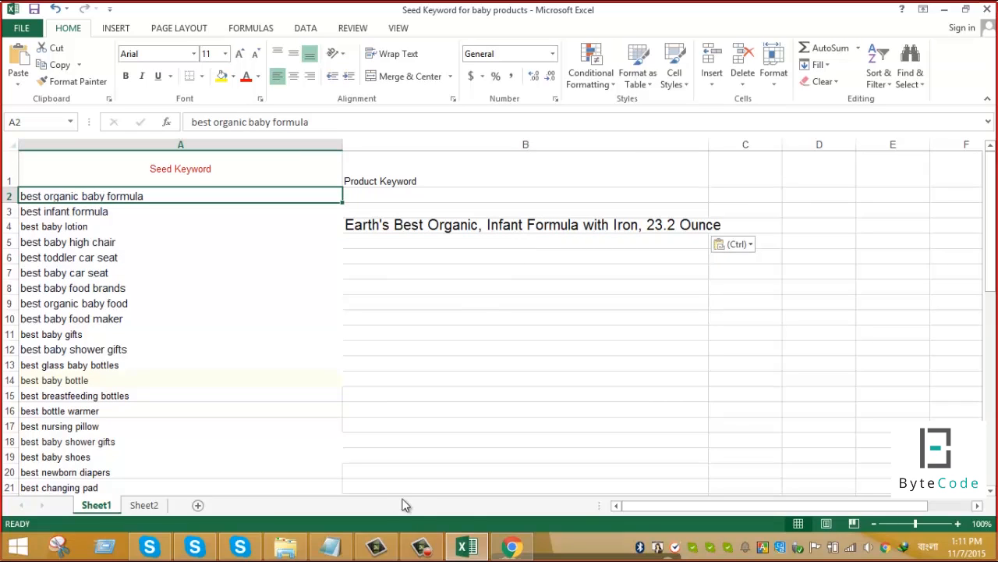
Switch to Chrome and shorten the Amazon search phrase to "baby formula" by removing the word "organic".
click(510, 549)
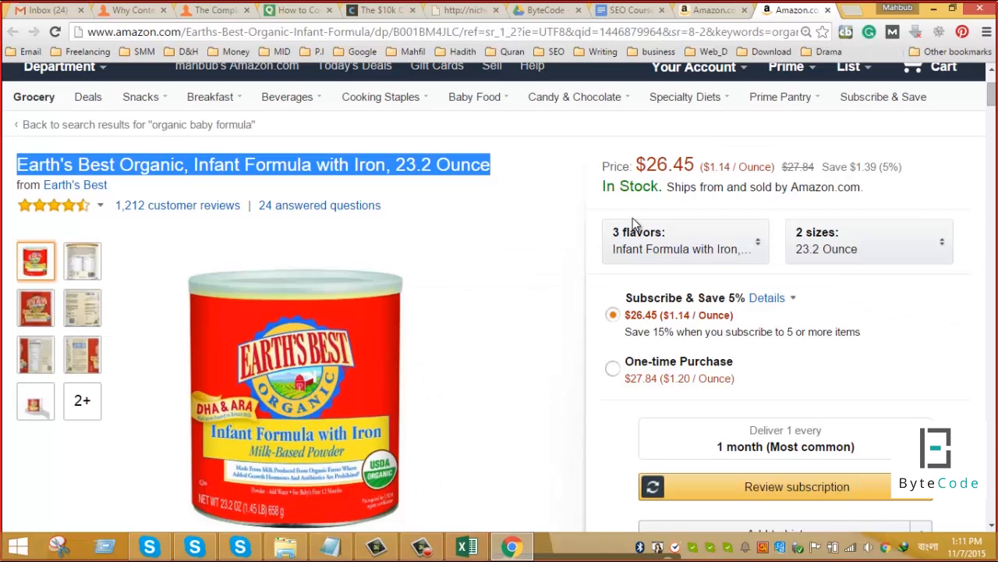
scroll(464, 387, up, 3)
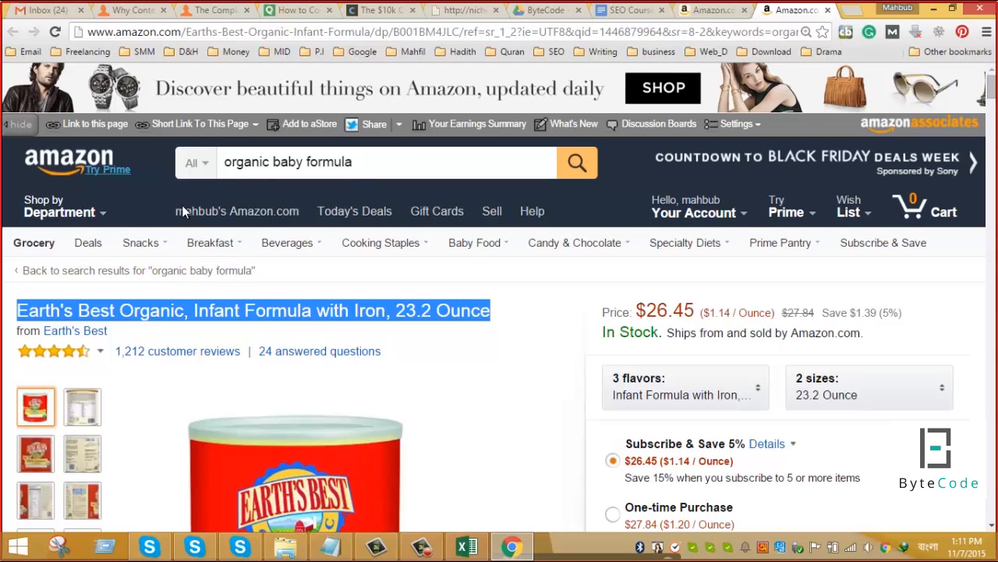
click(273, 163)
key(BackSpace)
key(BackSpace)
key(BackSpace)
key(BackSpace)
key(BackSpace)
key(BackSpace)
key(BackSpace)
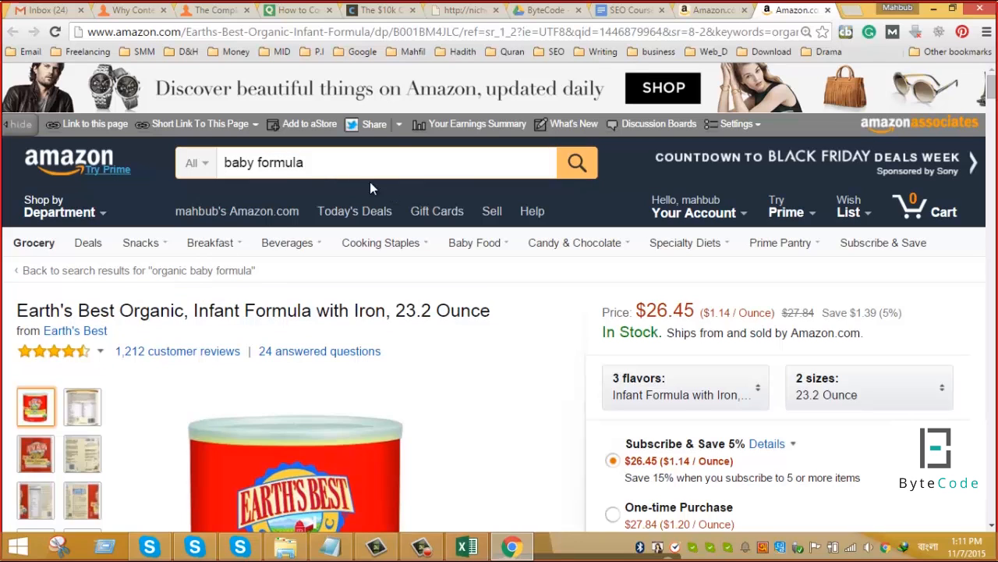
Extend the search phrase with "acc" and run the suggested search "baby formula accessories" in All Departments.
click(344, 164)
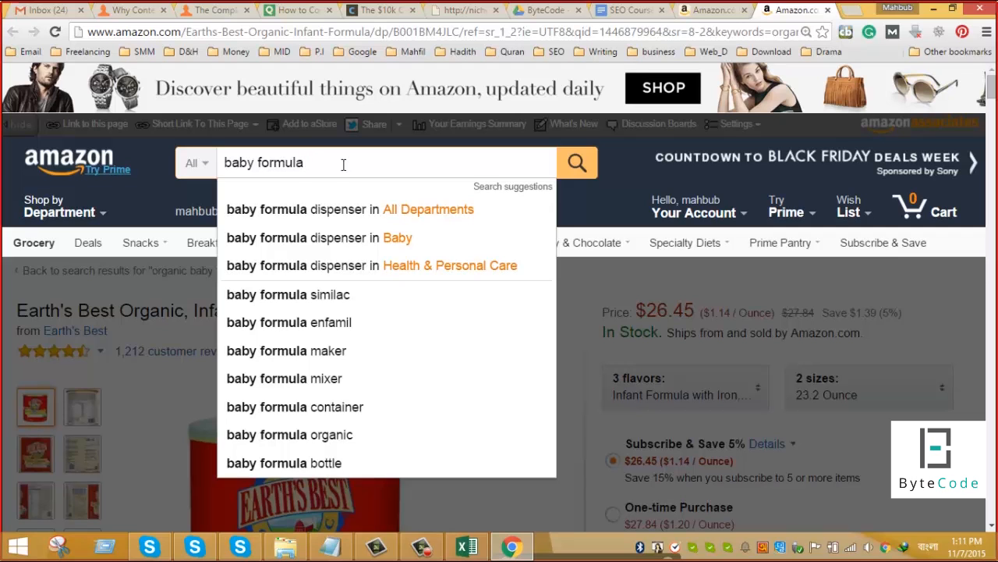
text(a)
key(BackSpace)
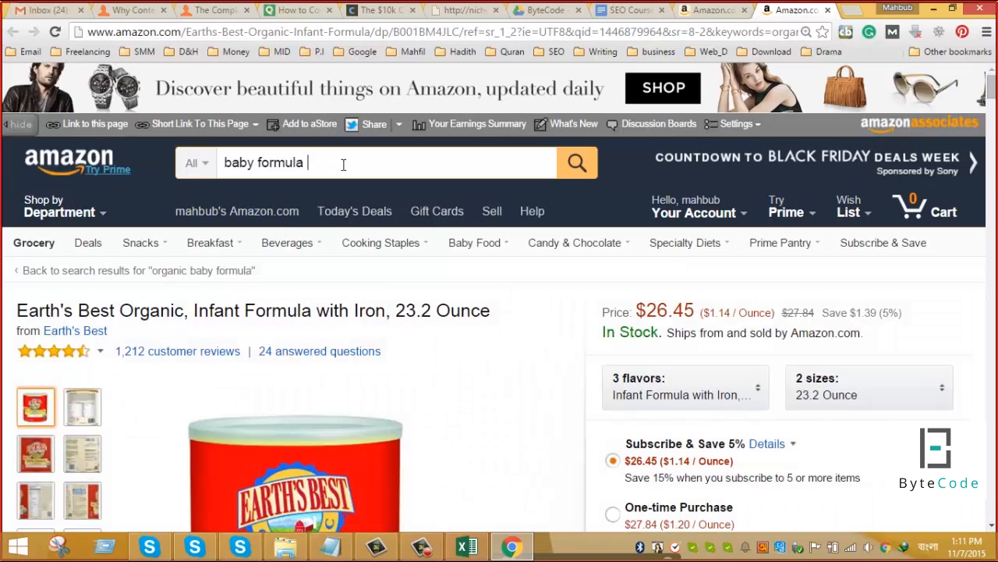
key(alt+shift)
text(acc)
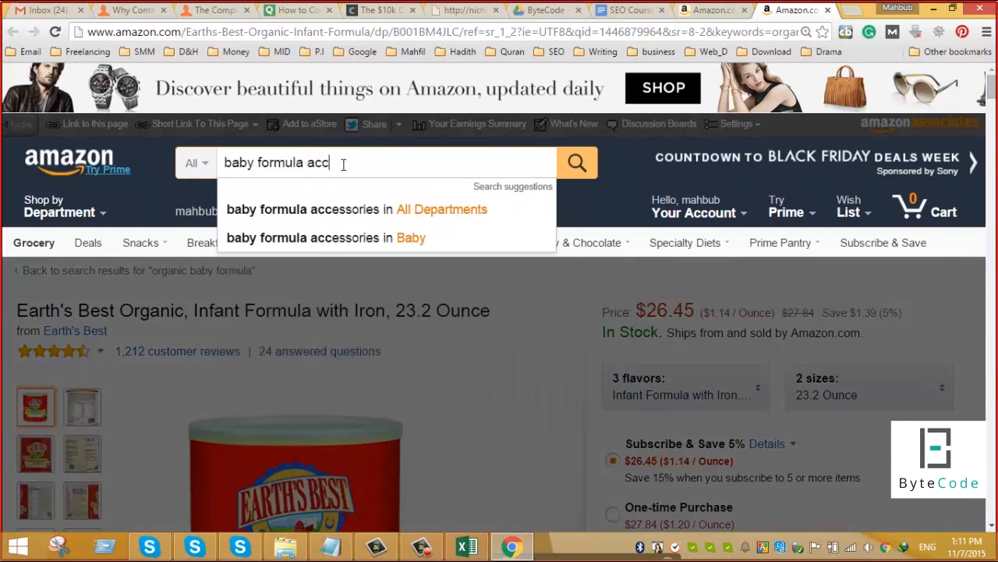
click(357, 210)
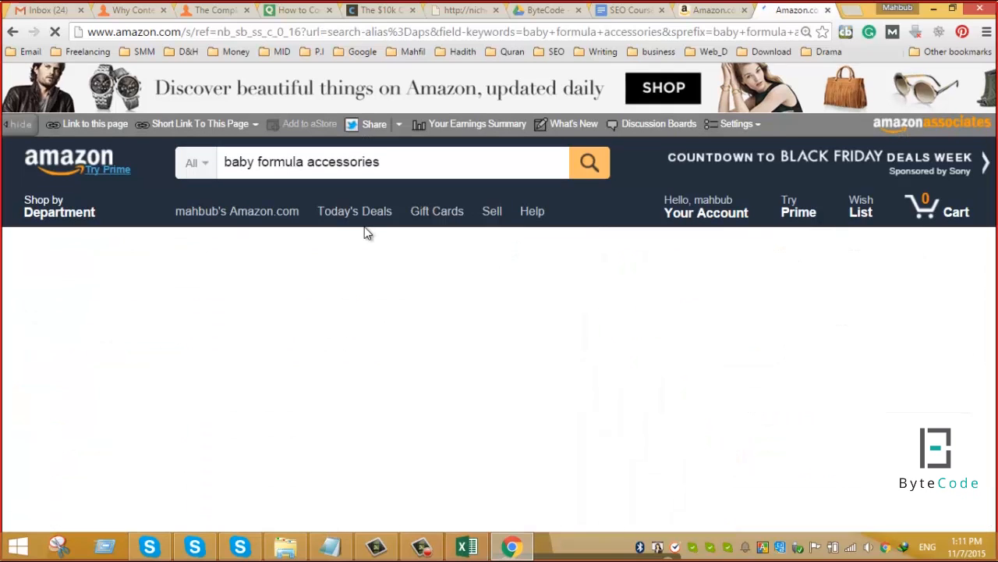
Look through the first baby formula accessories results, checking their product types, prices and review counts.
scroll(393, 279, down, 1)
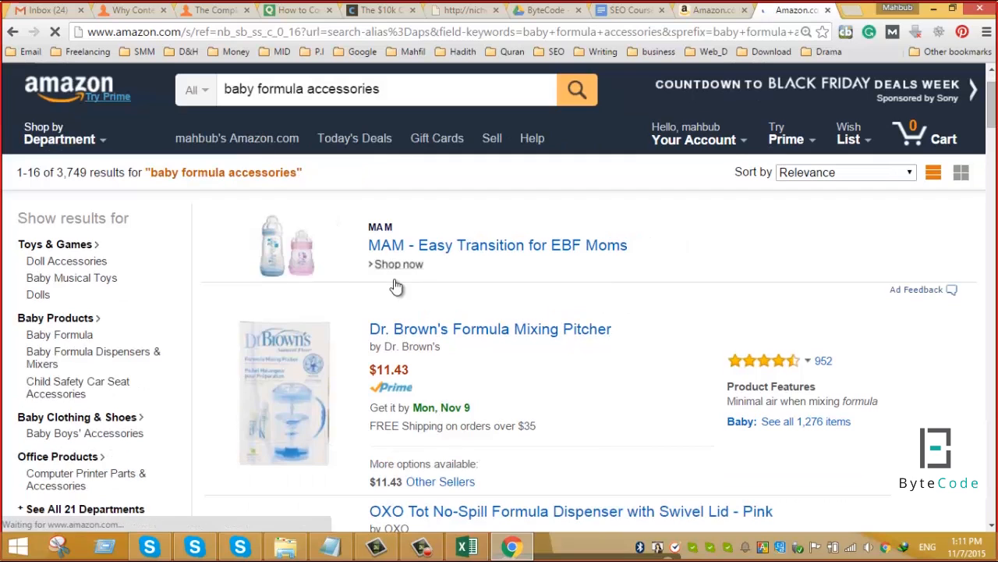
scroll(395, 284, down, 2)
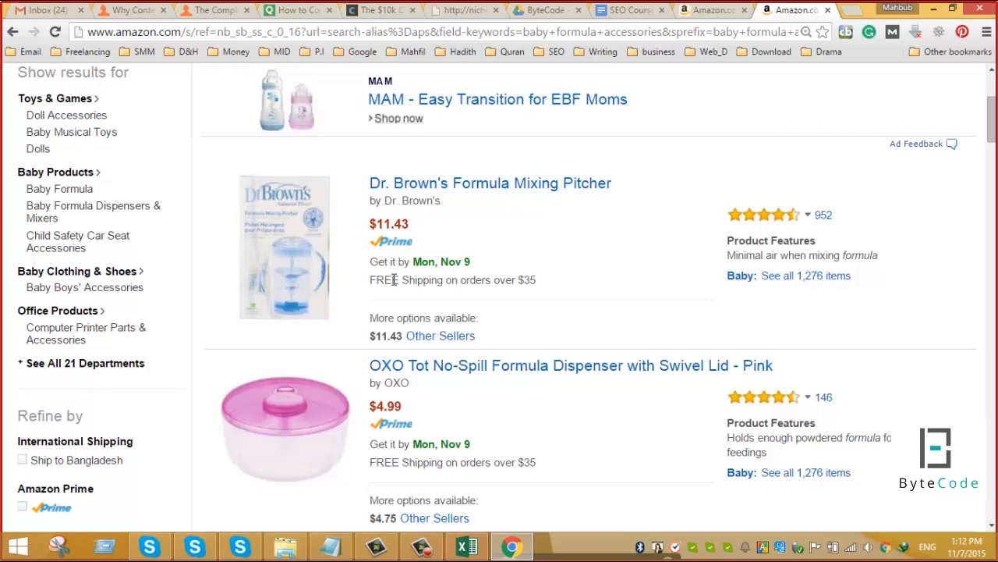
scroll(394, 280, down, 5)
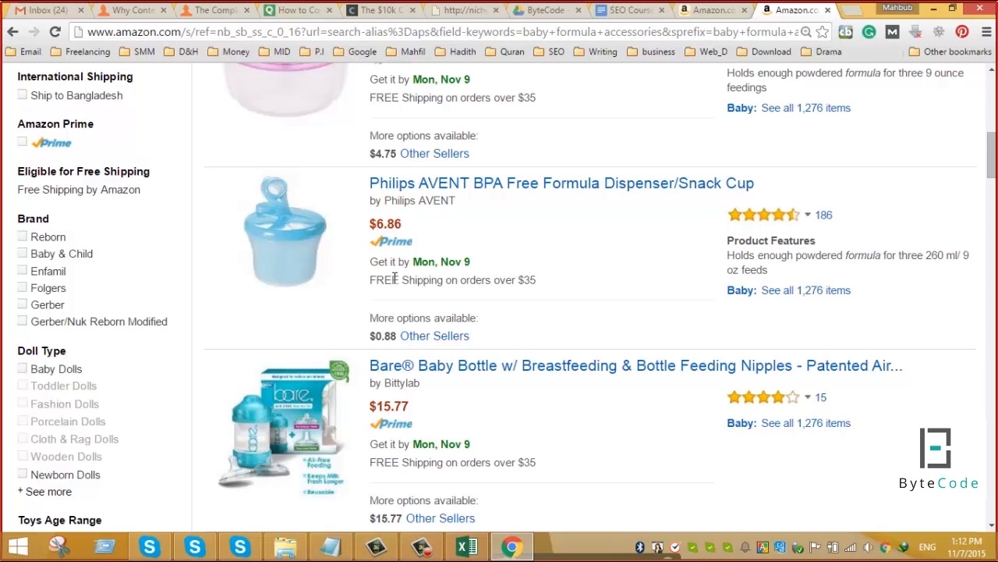
scroll(392, 320, up, 4)
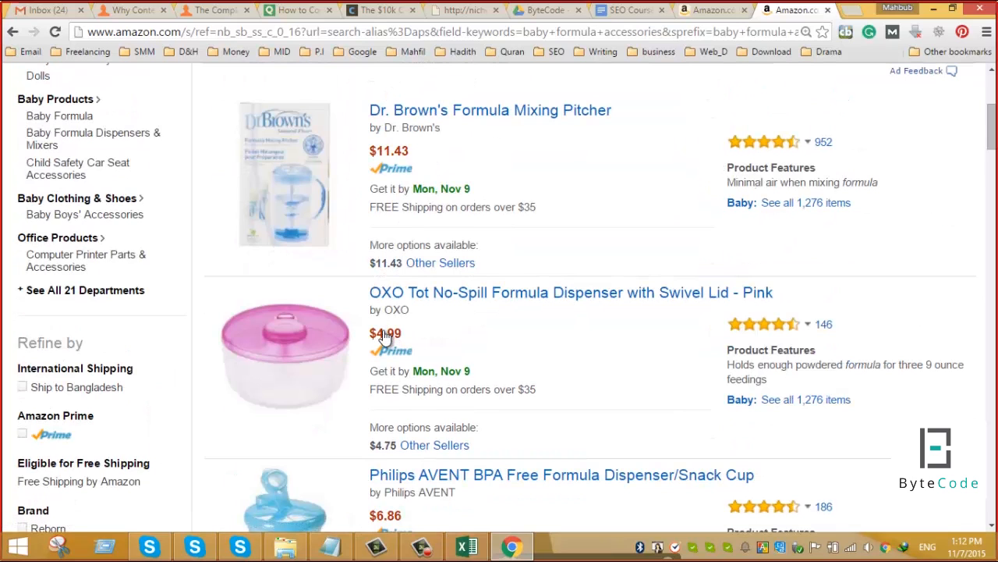
Review the seed keyword list in Excel, then return to Chrome and examine the accessories offered farther down the results page.
click(468, 547)
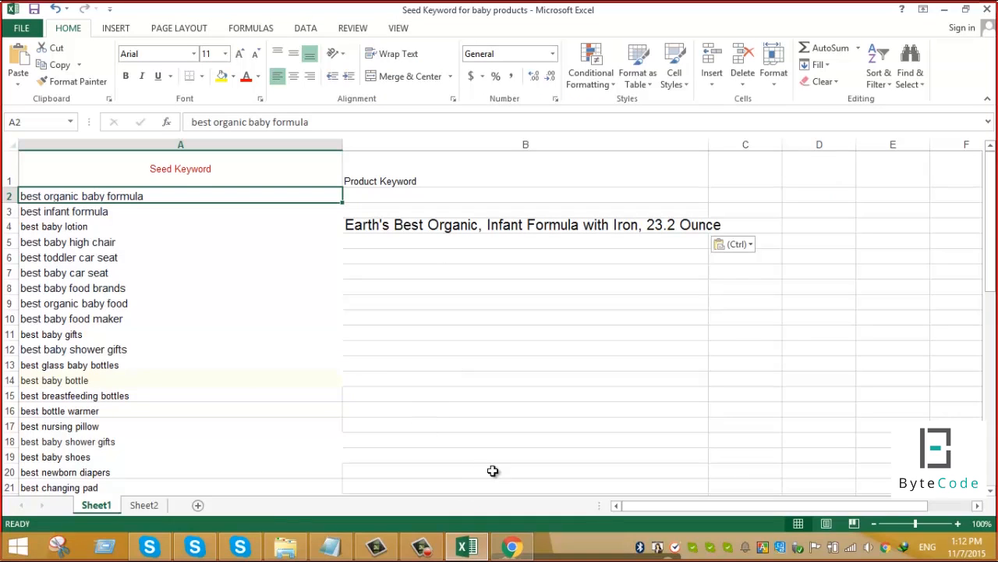
click(512, 547)
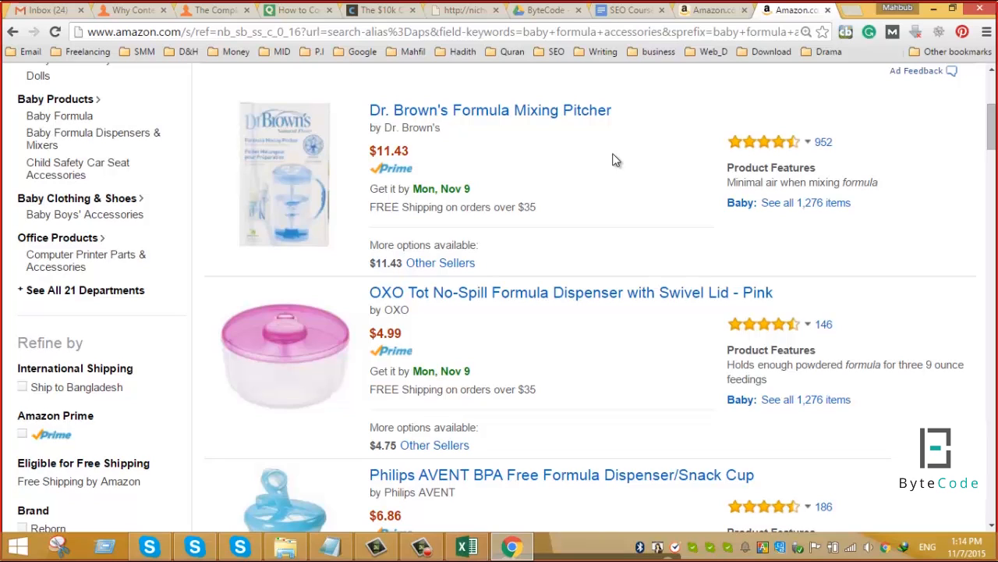
scroll(597, 169, down, 12)
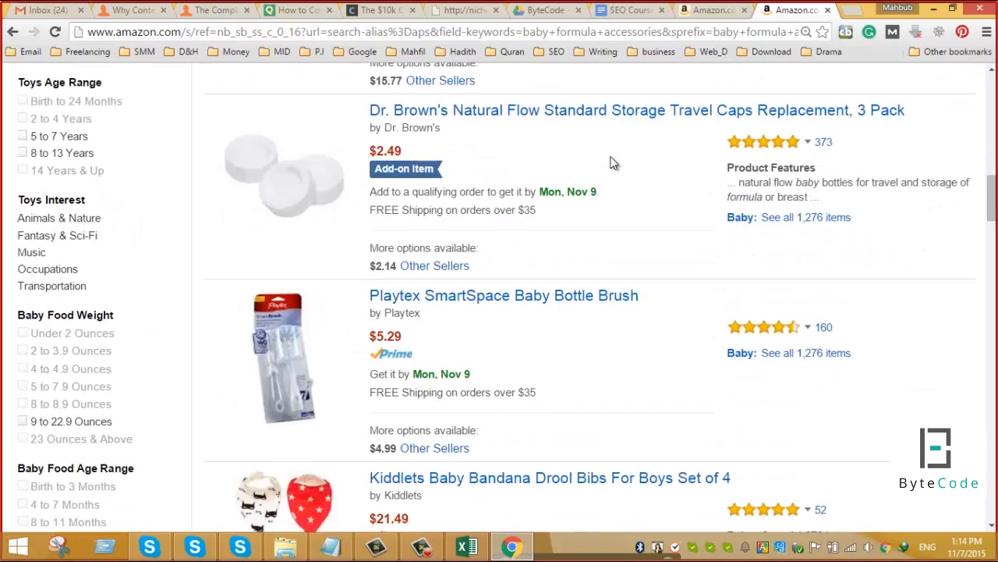
scroll(612, 163, down, 4)
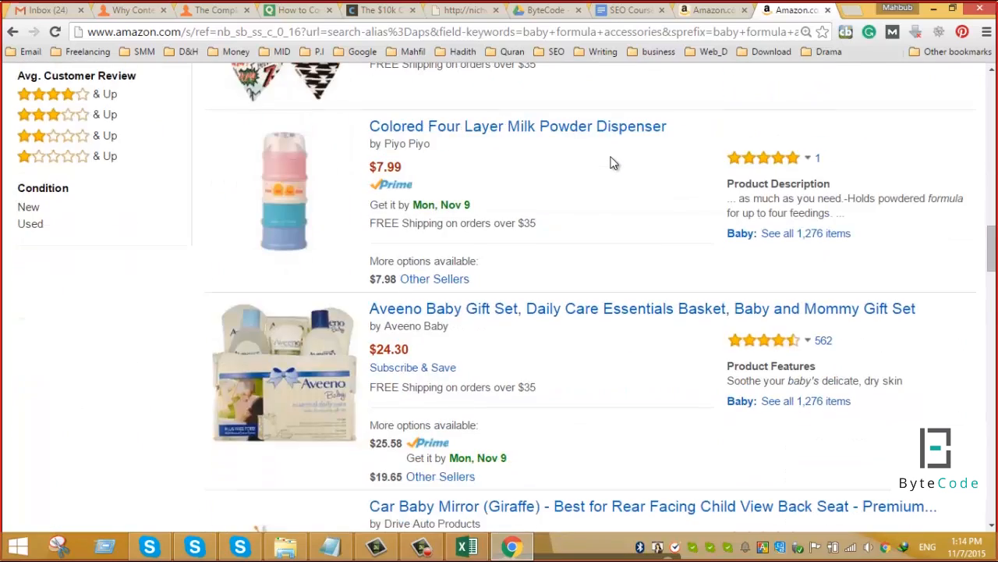
Examine the remaining baby formula accessories results for product types, prices and reviews, and return to the first listings.
scroll(612, 163, down, 9)
scroll(401, 256, up, 2)
scroll(318, 216, down, 3)
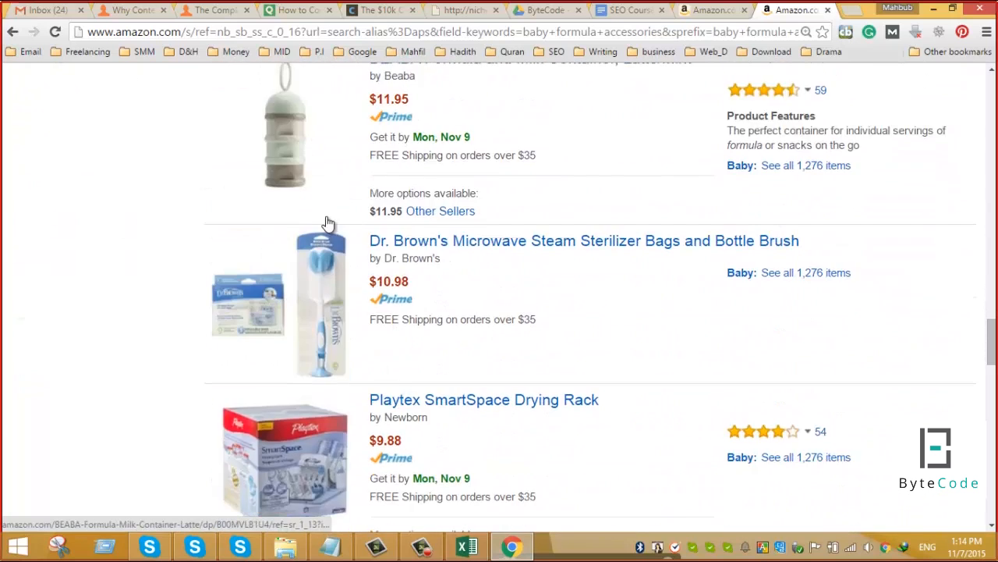
scroll(327, 224, down, 10)
scroll(333, 224, up, 5)
scroll(333, 225, up, 20)
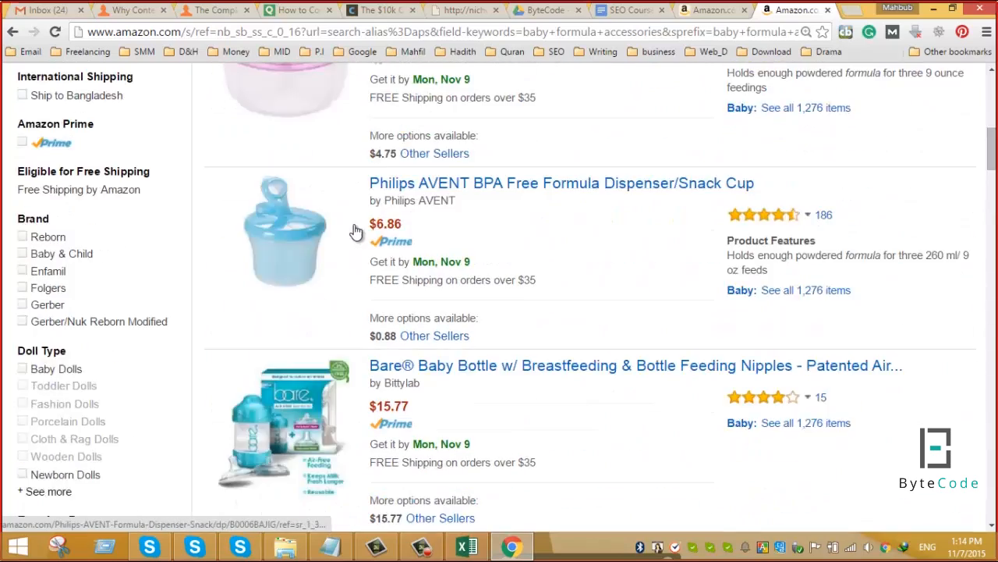
scroll(355, 232, up, 8)
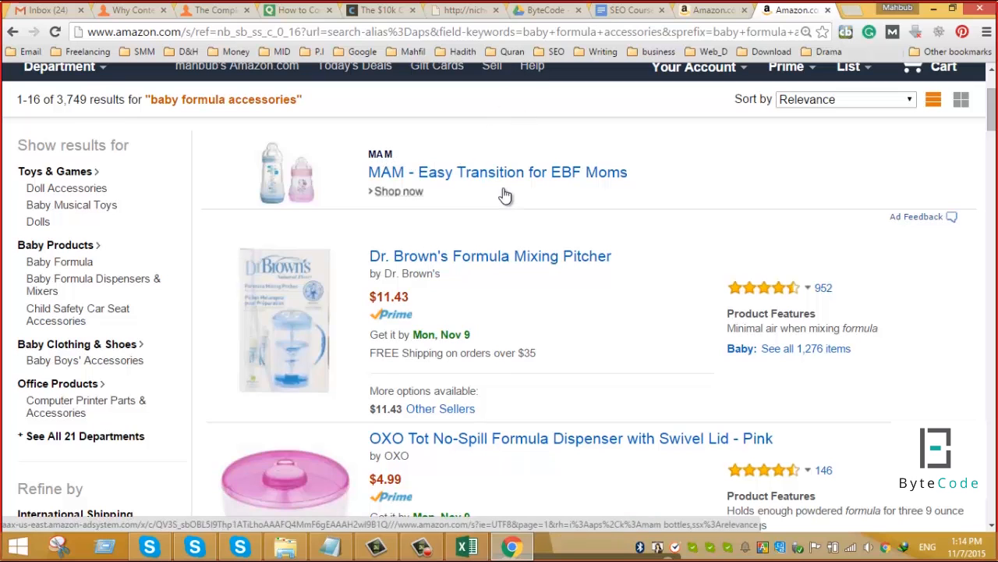
scroll(505, 195, up, 2)
scroll(475, 234, down, 1)
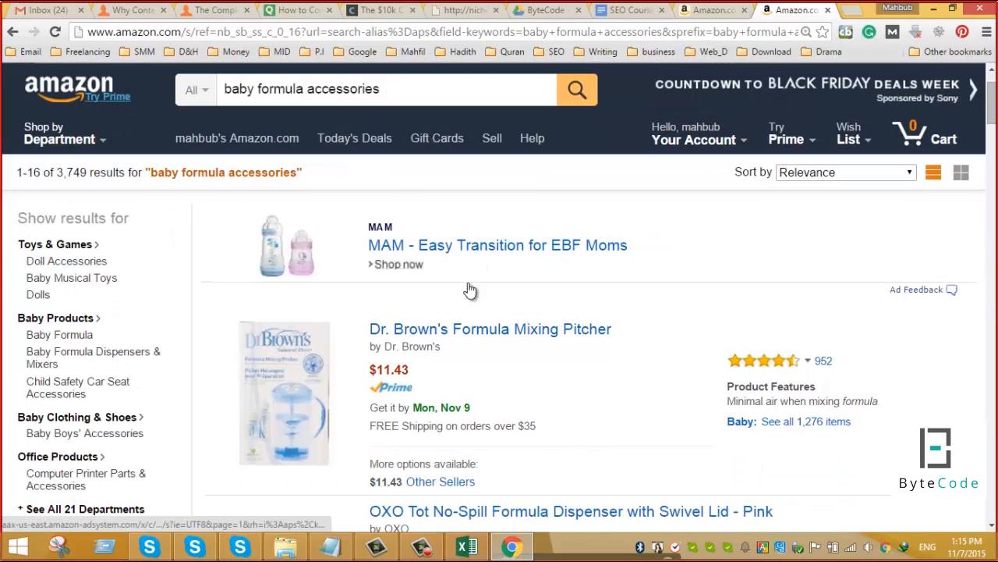
Open the Dr. Brown's Formula Mixing Pitcher product page in a separate tab and copy its product title.
middle_click(473, 334)
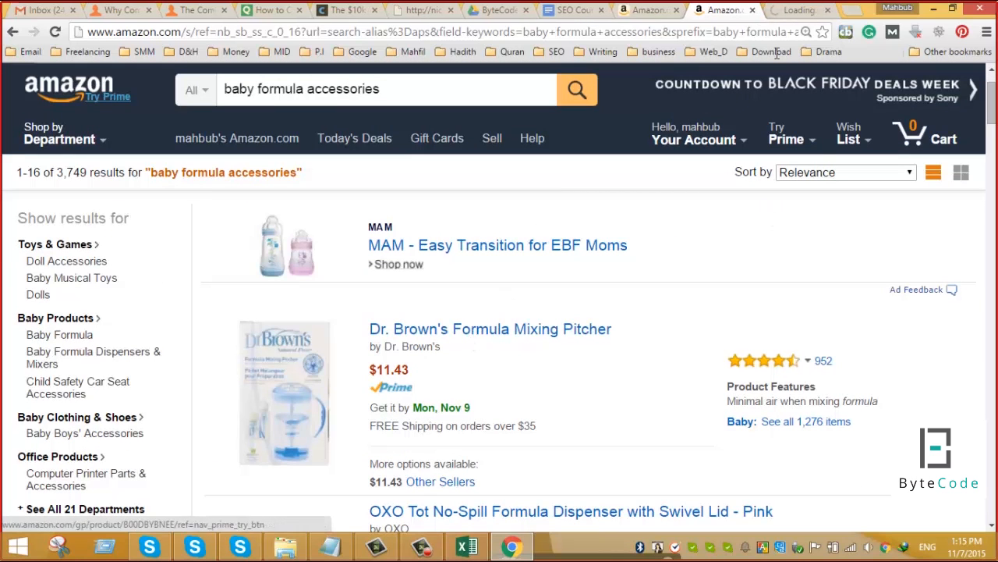
click(796, 13)
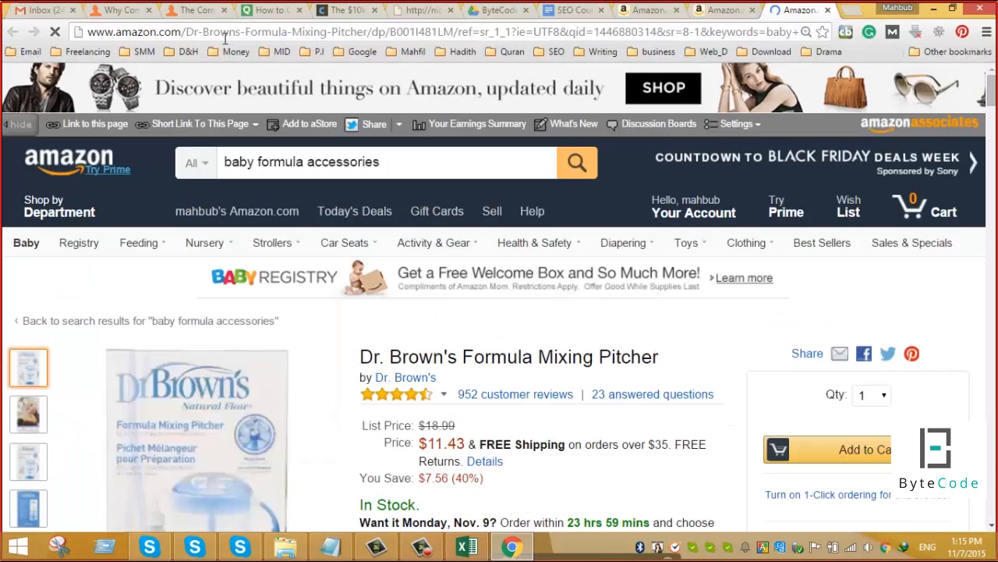
click(223, 38)
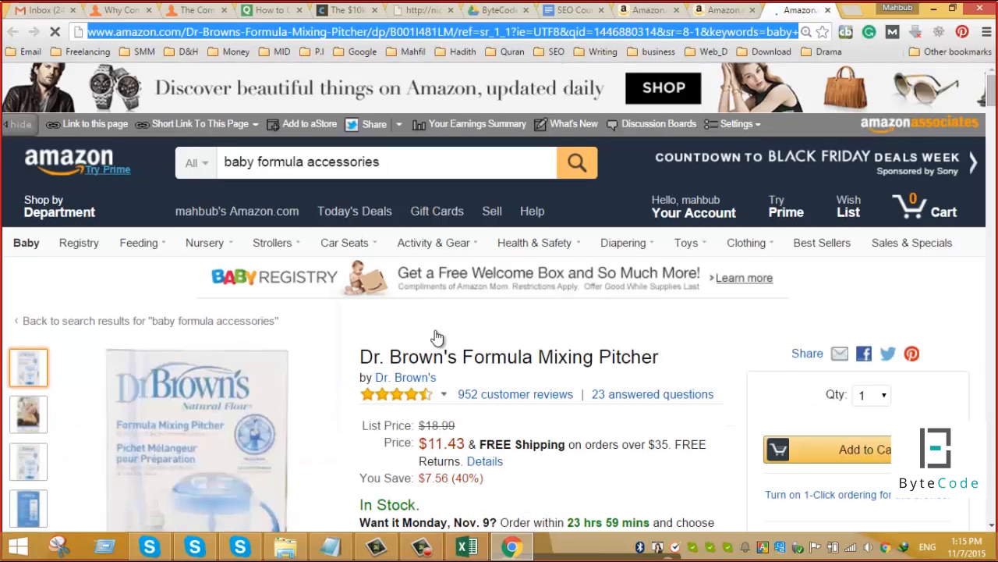
drag(663, 360, 359, 351)
key(ctrl+c)
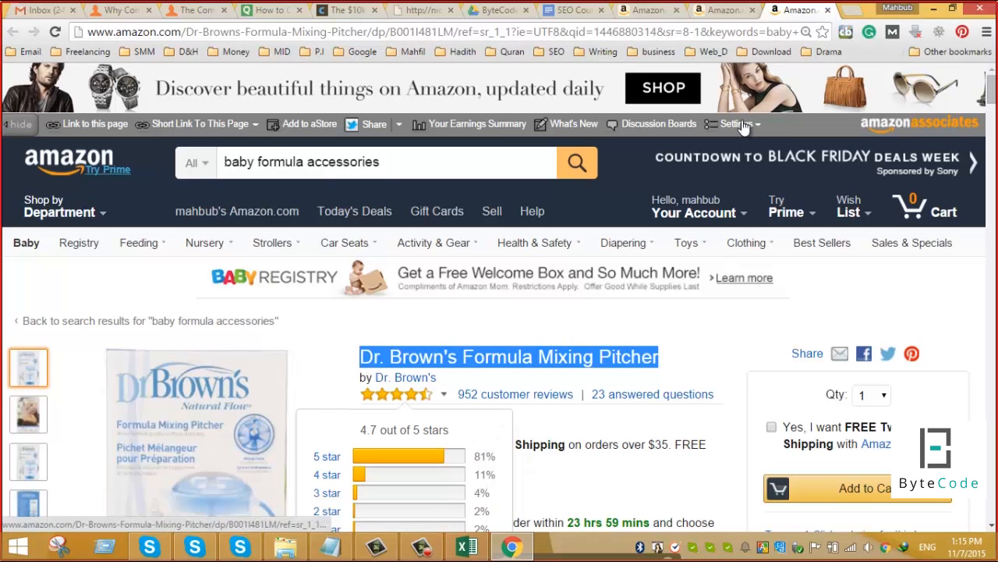
scroll(185, 444, down, 2)
Switch to the seed keyword workbook in Excel, narrow column B and widen the empty column C.
click(466, 546)
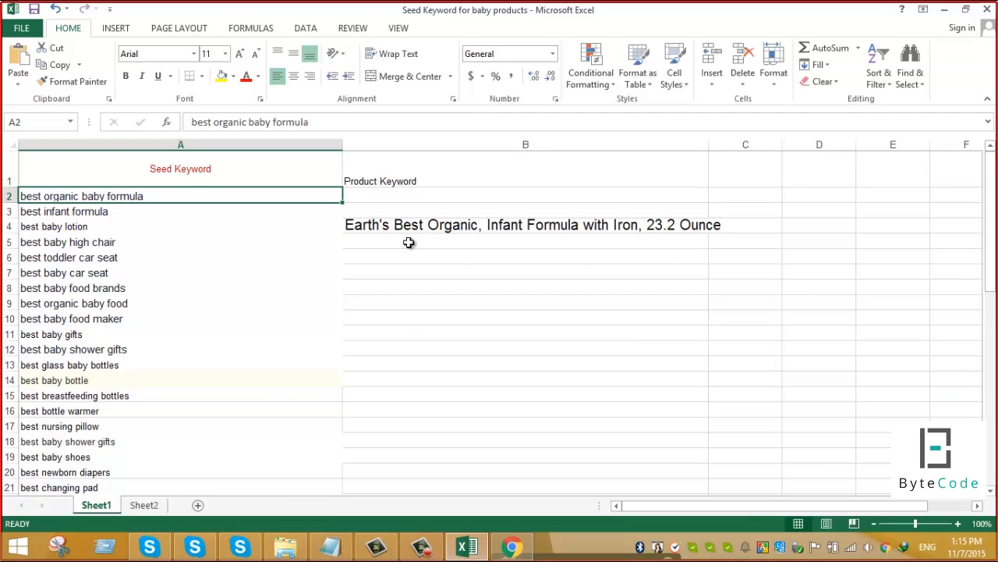
click(747, 172)
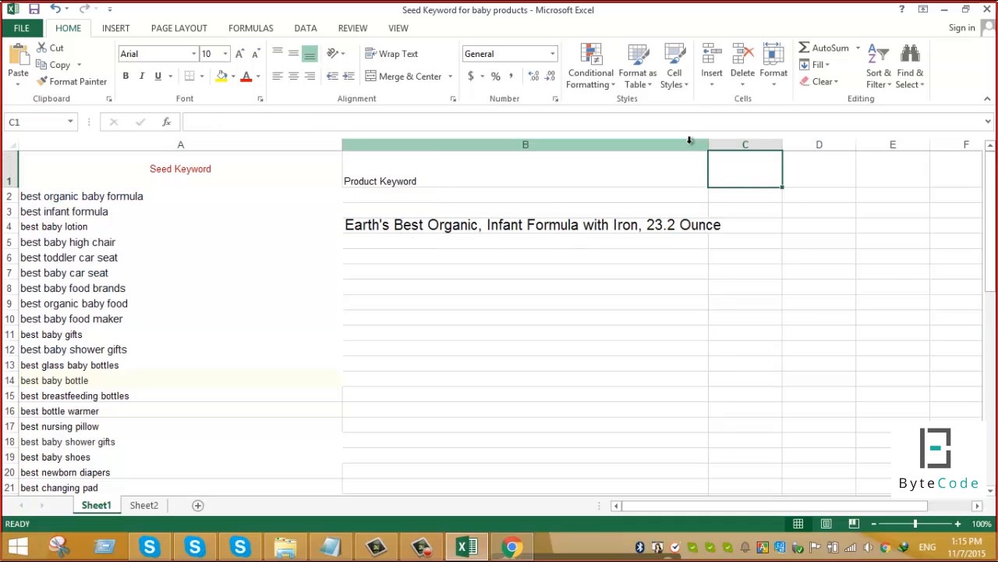
click(690, 140)
drag(708, 147, 548, 167)
click(590, 165)
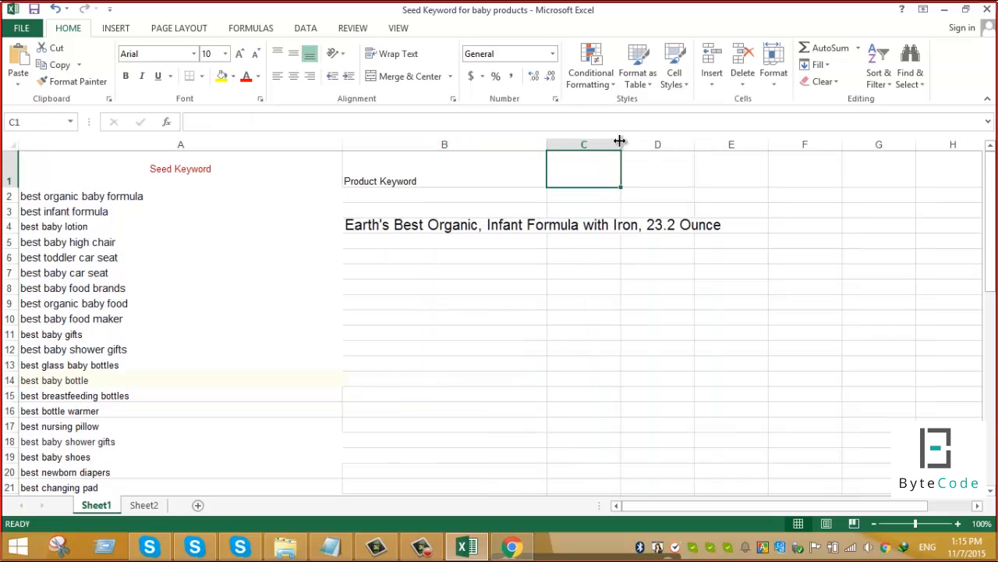
drag(620, 140, 849, 157)
Enter the header "Accessrois" in C1 and paste the copied title "Dr. Brown's Formula Mixing Pitcher" into C2.
double_click(654, 167)
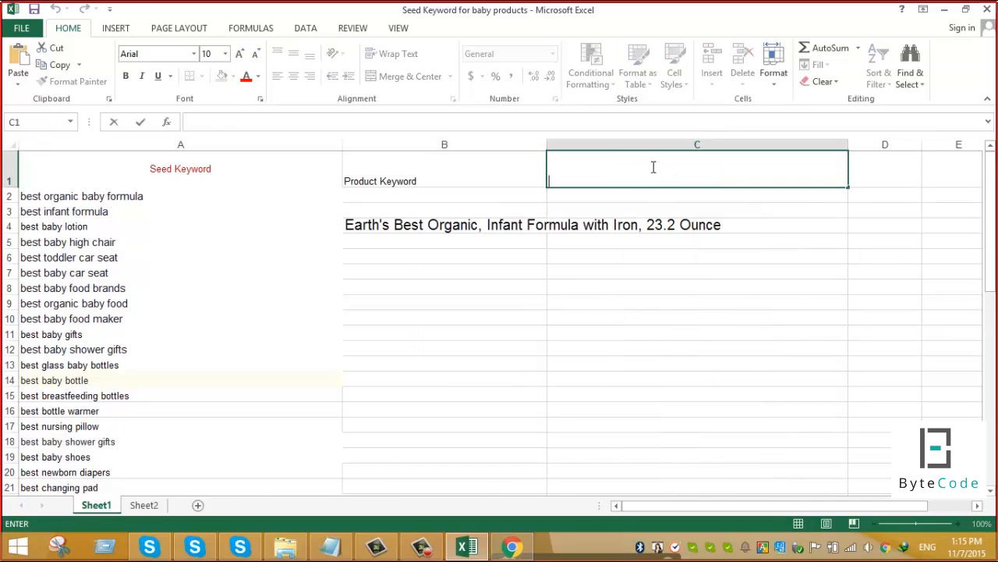
text(Accessro)
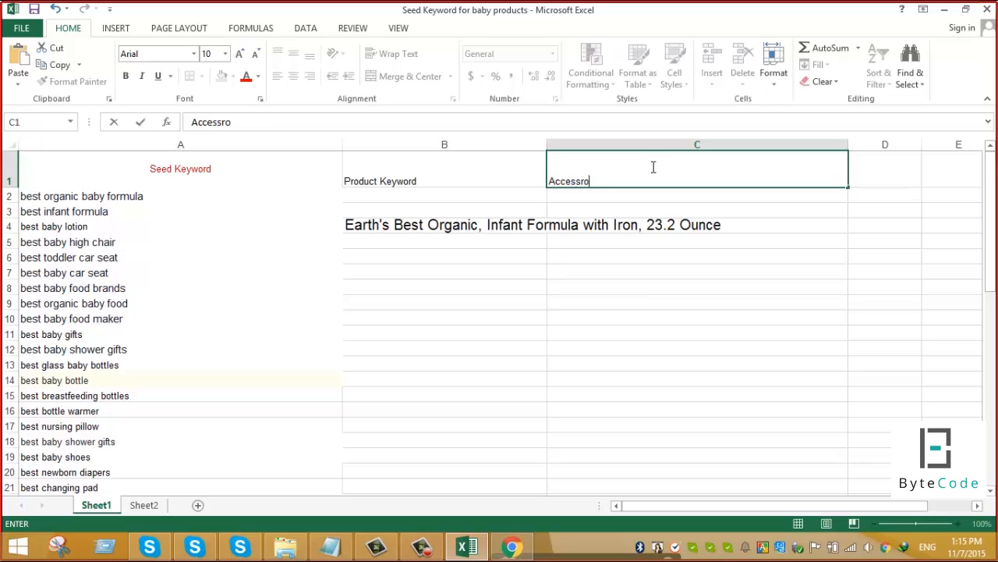
text(is)
click(582, 333)
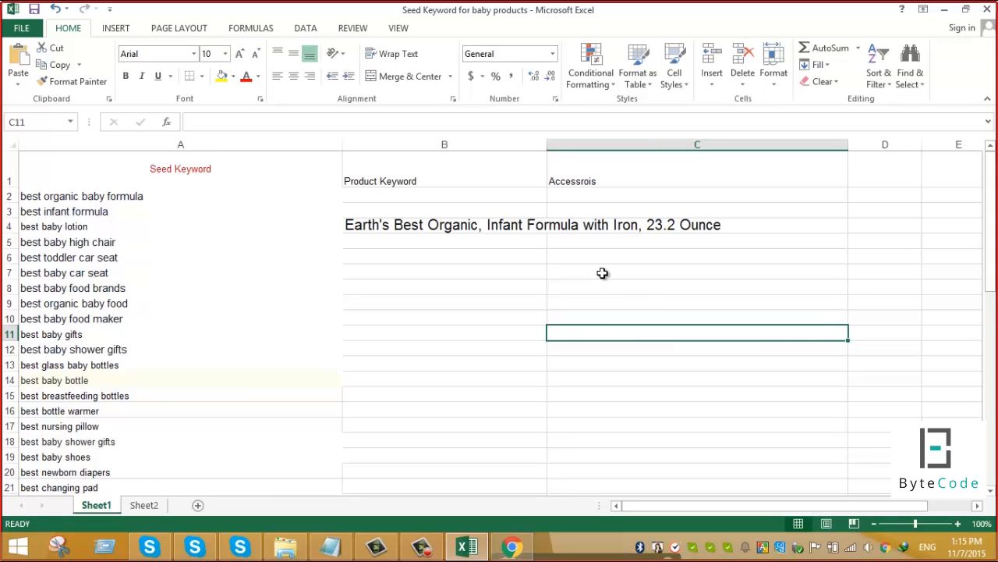
key(Up)
click(607, 194)
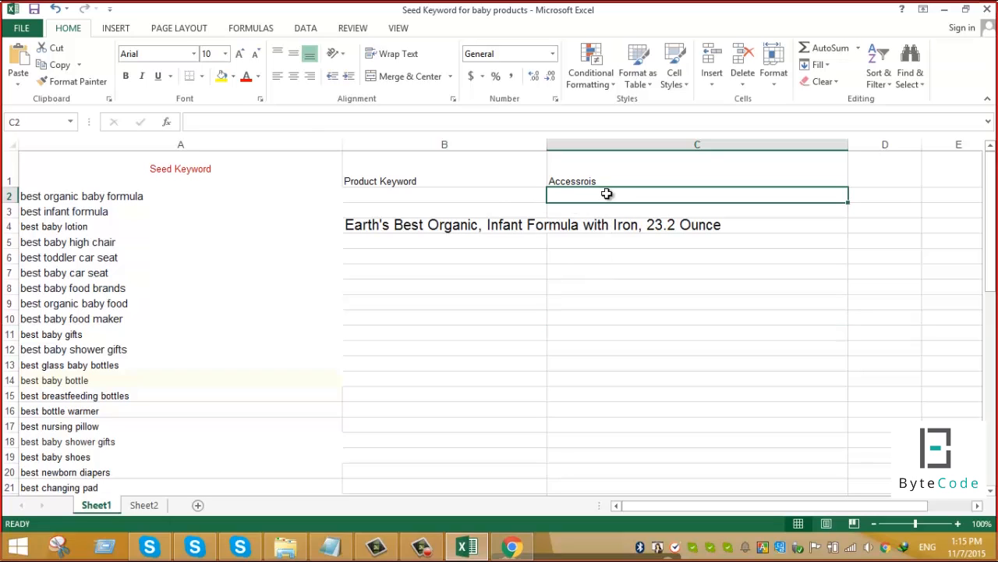
key(ctrl+v)
Move the "Earth's Best Organic, Infant Formula with Iron, 23.2 Ounce" entry from B4 to B2 under Product Keyword.
click(478, 224)
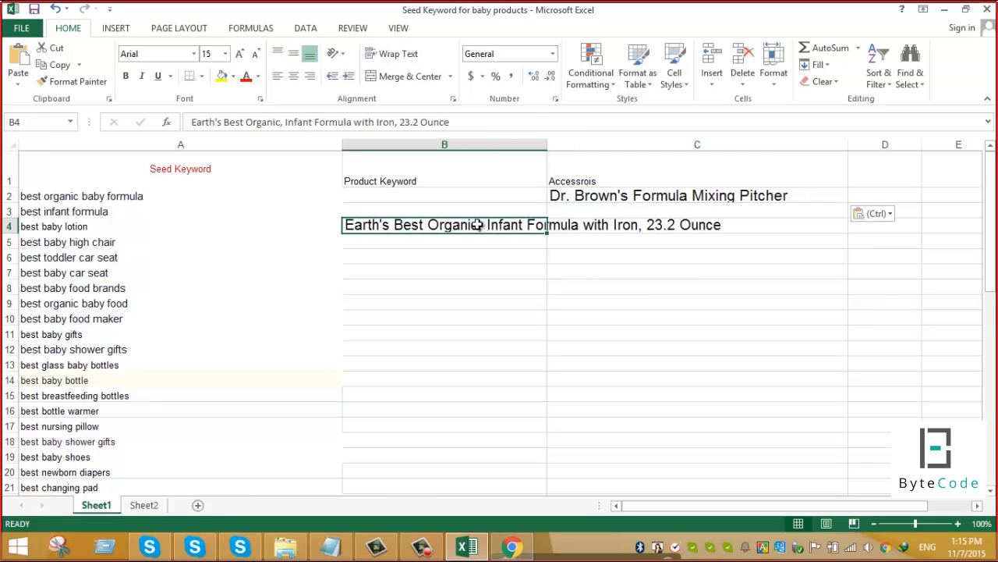
key(ctrl+c)
click(414, 196)
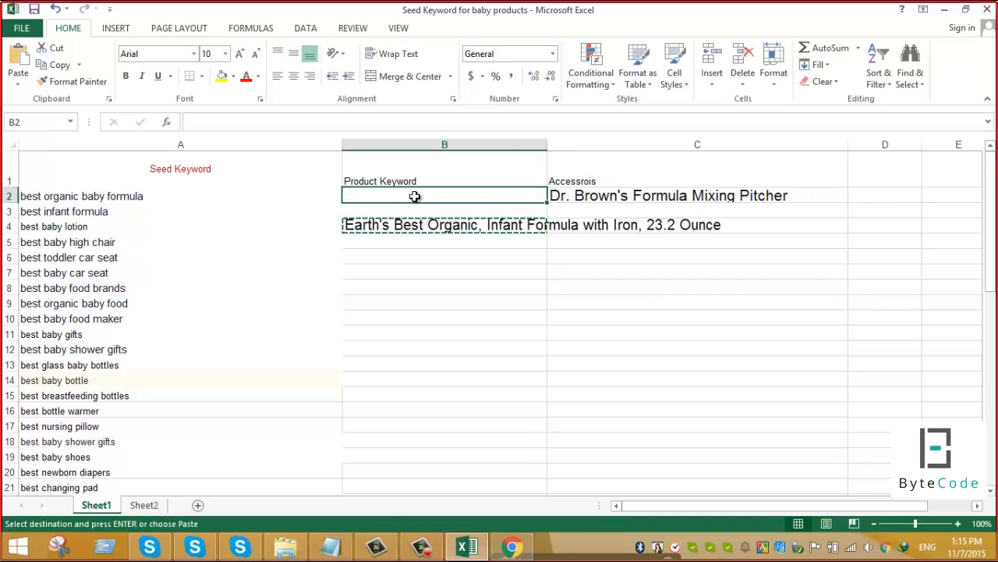
key(ctrl+v)
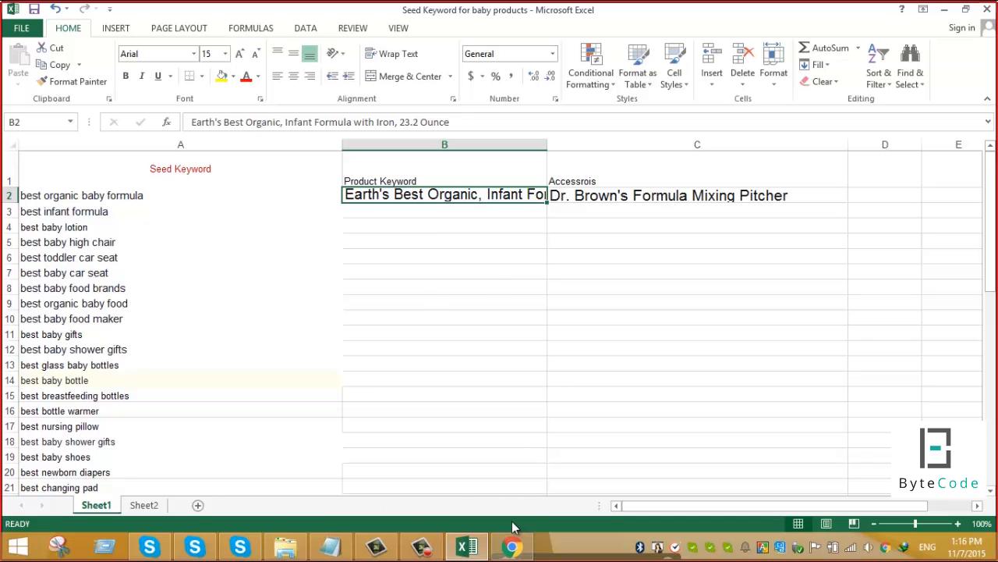
Review the pitcher's Amazon page in Chrome, then examine the brand, product and size words of the keyword in B2 in Excel.
click(515, 547)
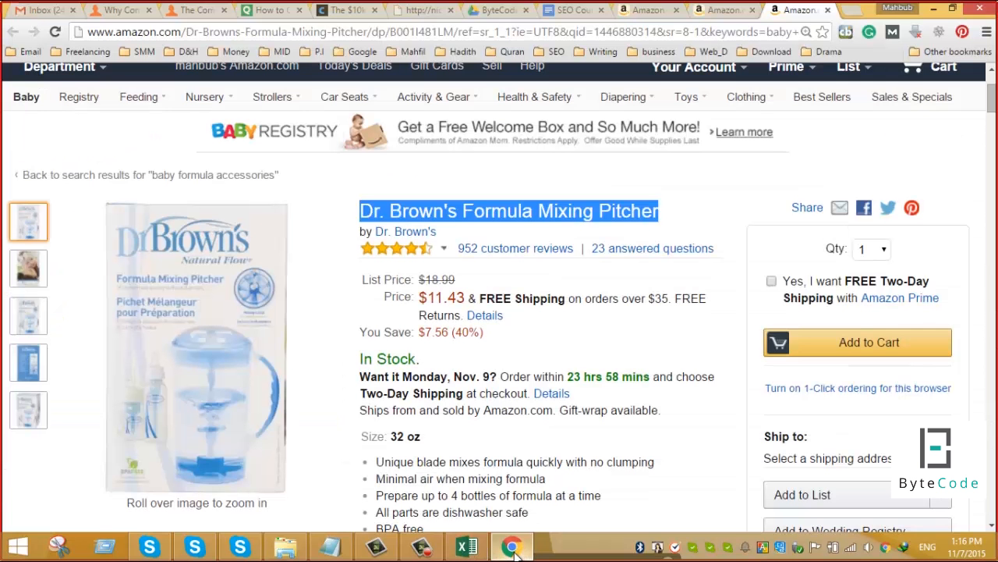
click(468, 546)
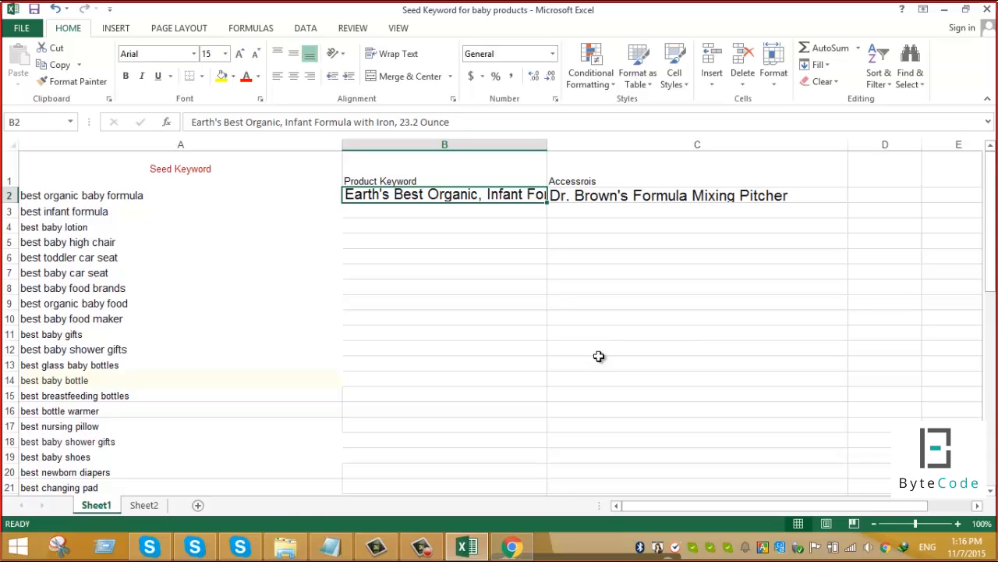
double_click(468, 195)
double_click(468, 195)
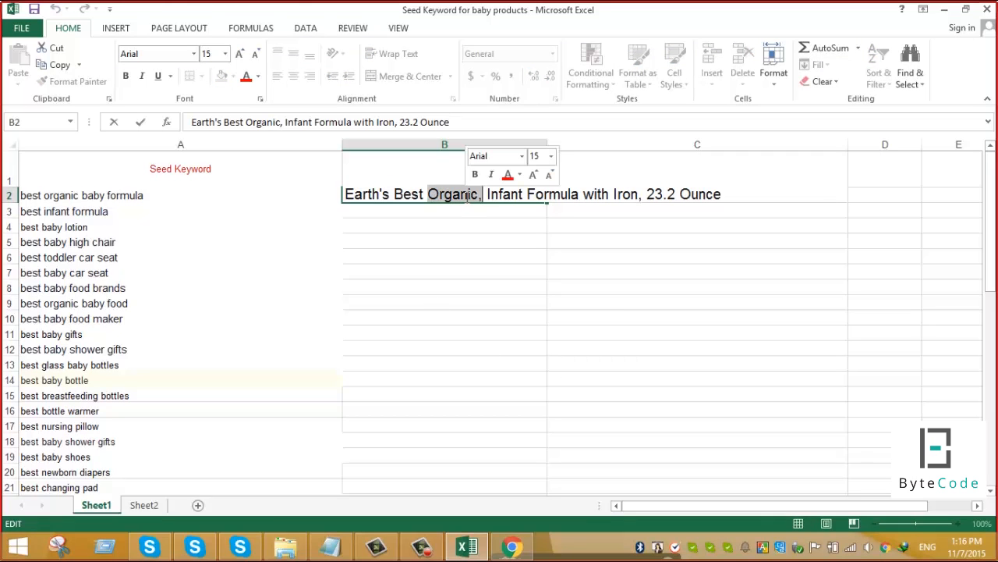
click(372, 195)
double_click(374, 195)
click(408, 258)
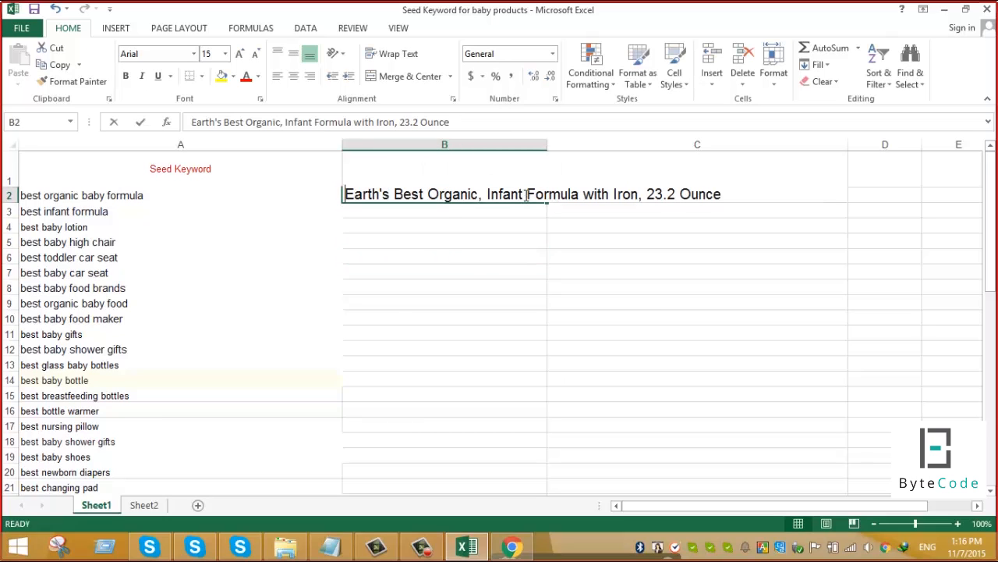
double_click(527, 195)
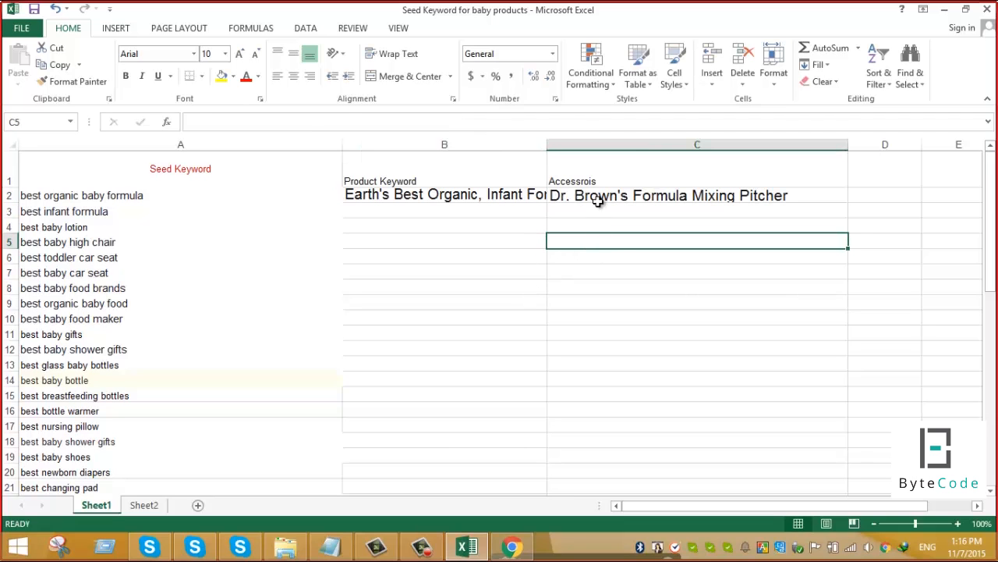
click(598, 202)
click(457, 184)
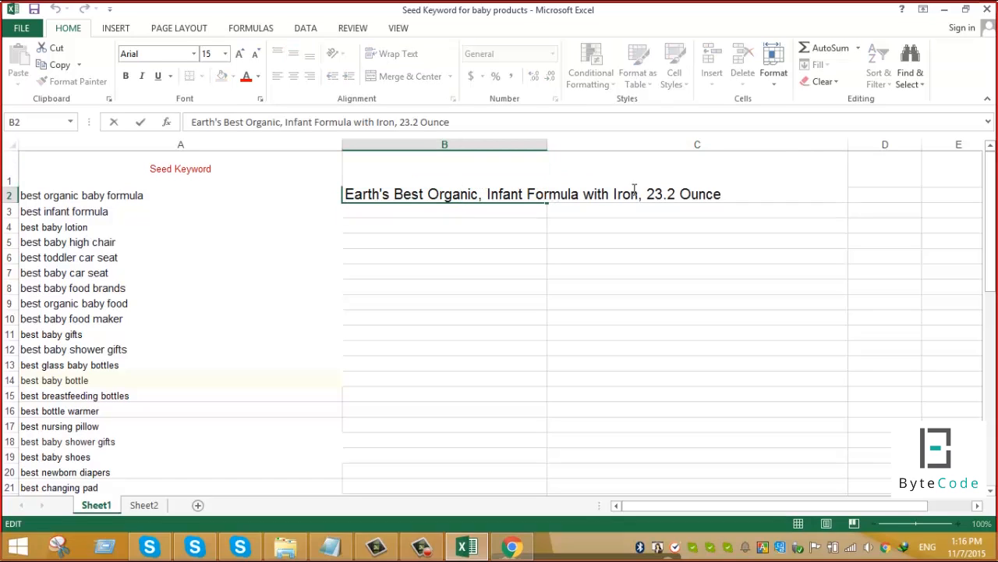
drag(733, 194, 647, 195)
click(593, 265)
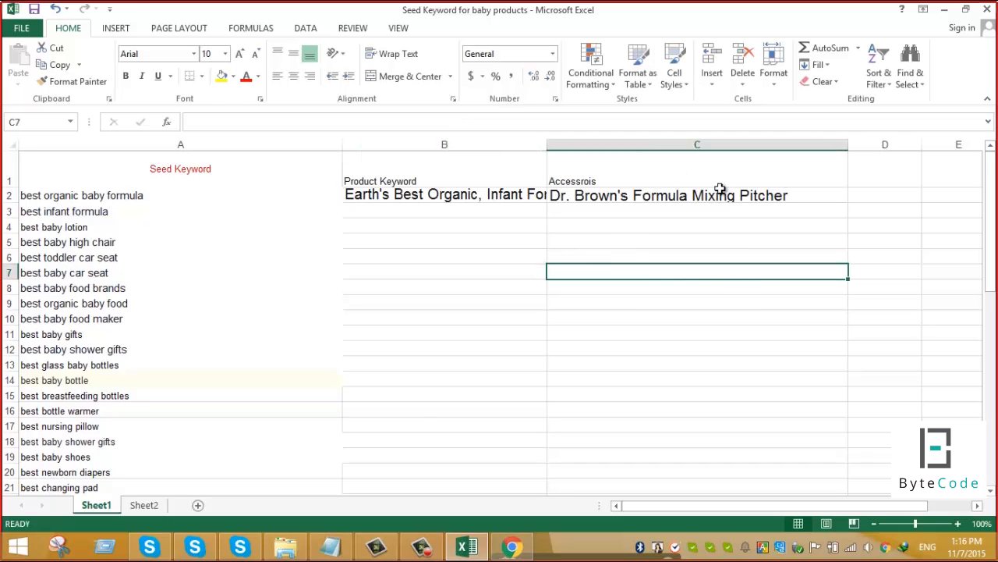
Add the header "Vertical Keyword" in cell D1.
click(884, 170)
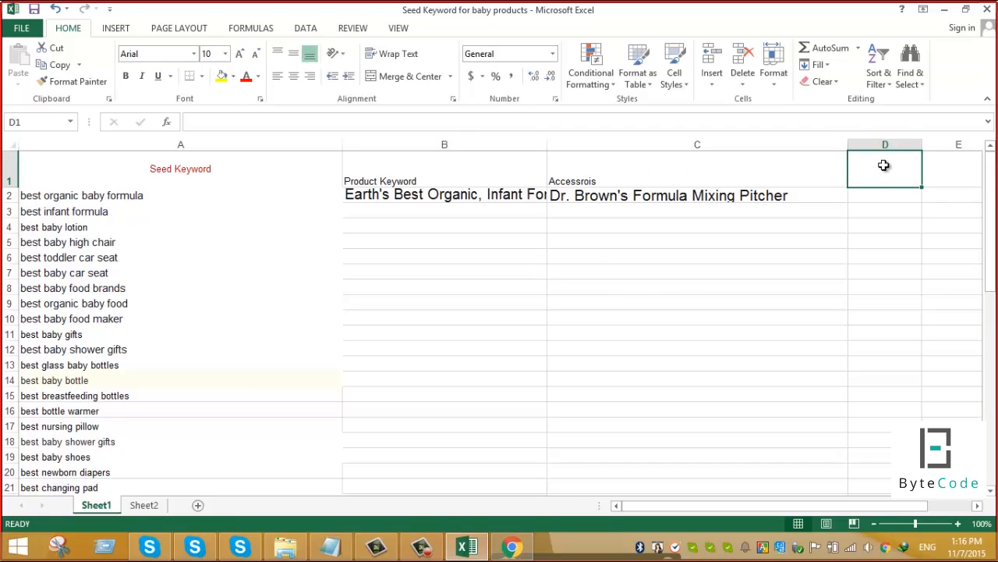
text(Vertical Keyword)
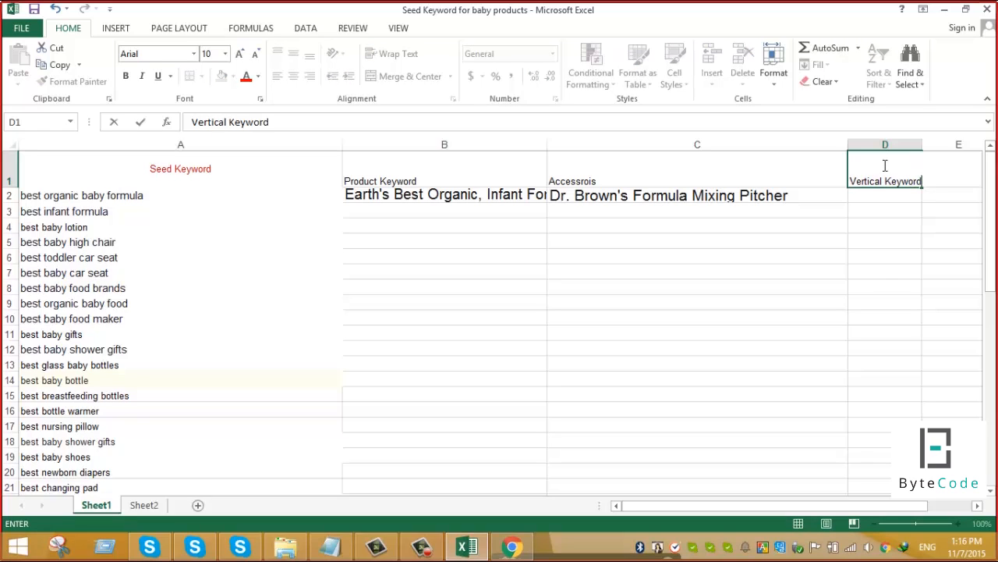
click(821, 295)
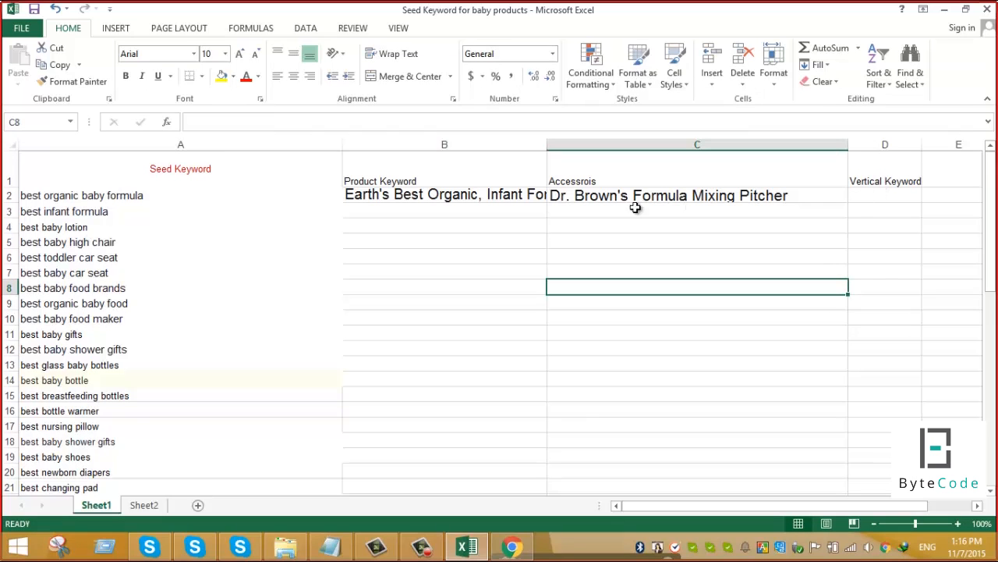
Copy the full product keyword text "Earth's Best Organic, Infant Formula with Iron, 23.2 Ounce" from cell B2.
double_click(468, 198)
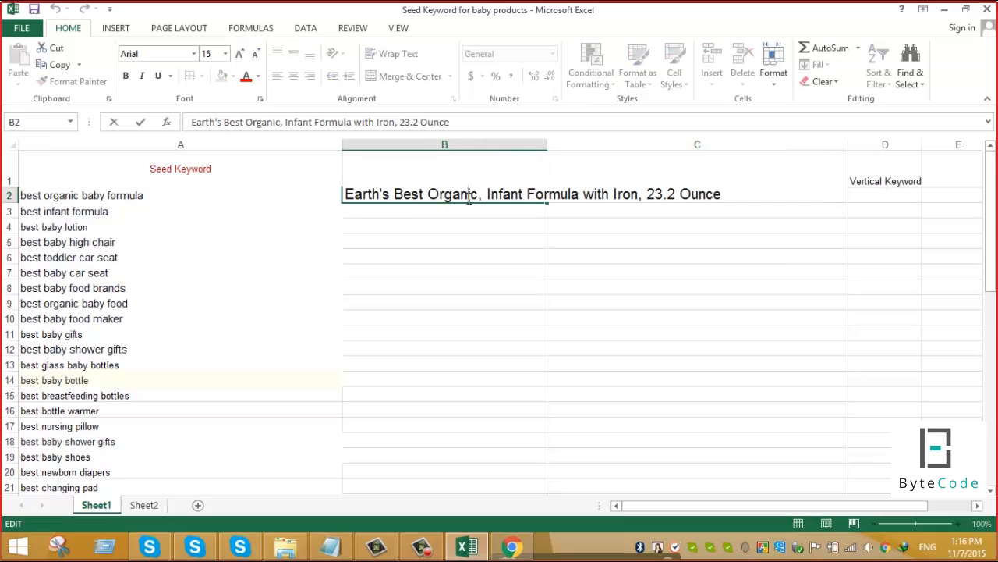
click(753, 192)
drag(660, 185, 337, 190)
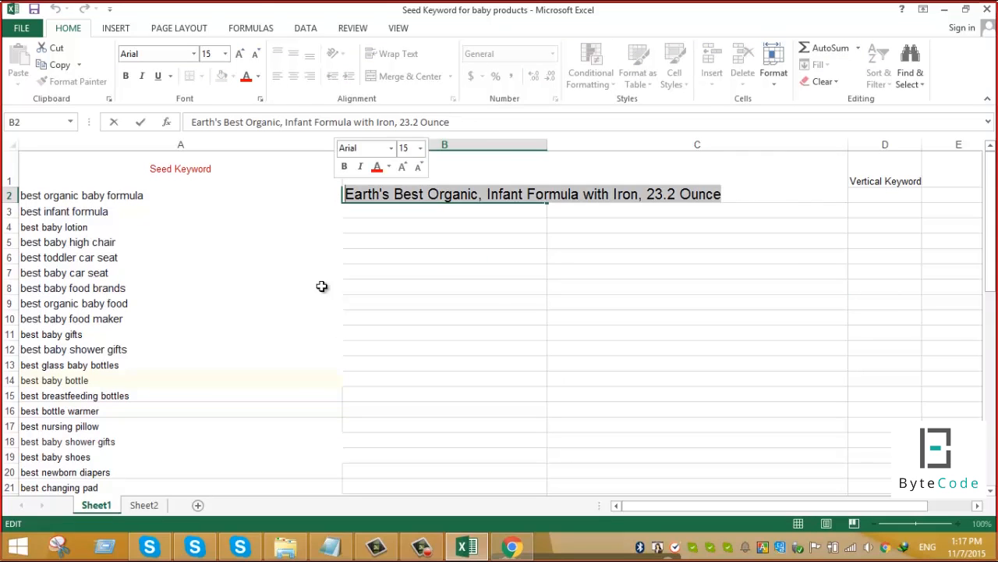
key(ctrl+c)
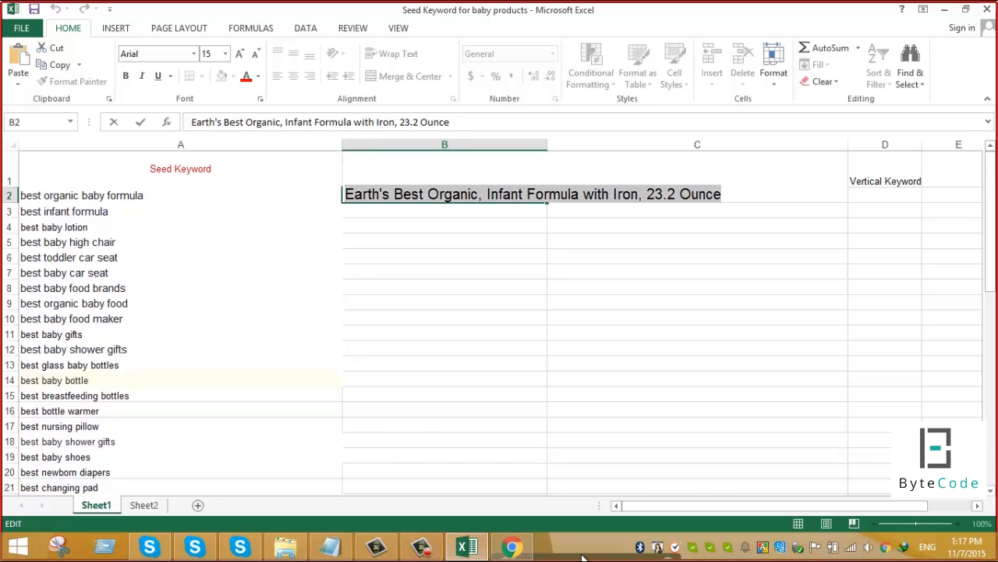
Switch to Chrome and open the bookmarked Google AdWords Keyword Planner start page alongside the Amazon pages.
click(512, 546)
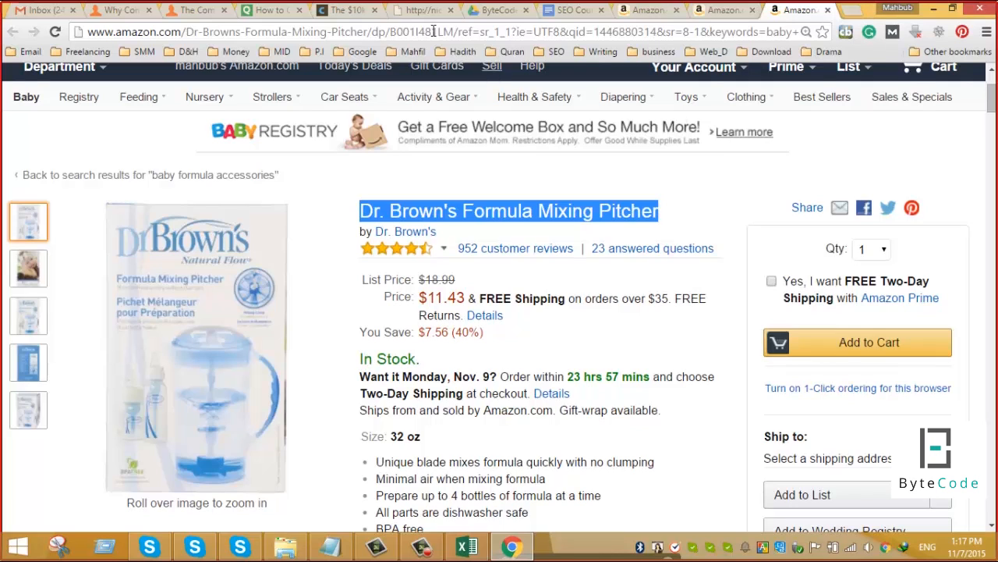
click(364, 51)
click(382, 153)
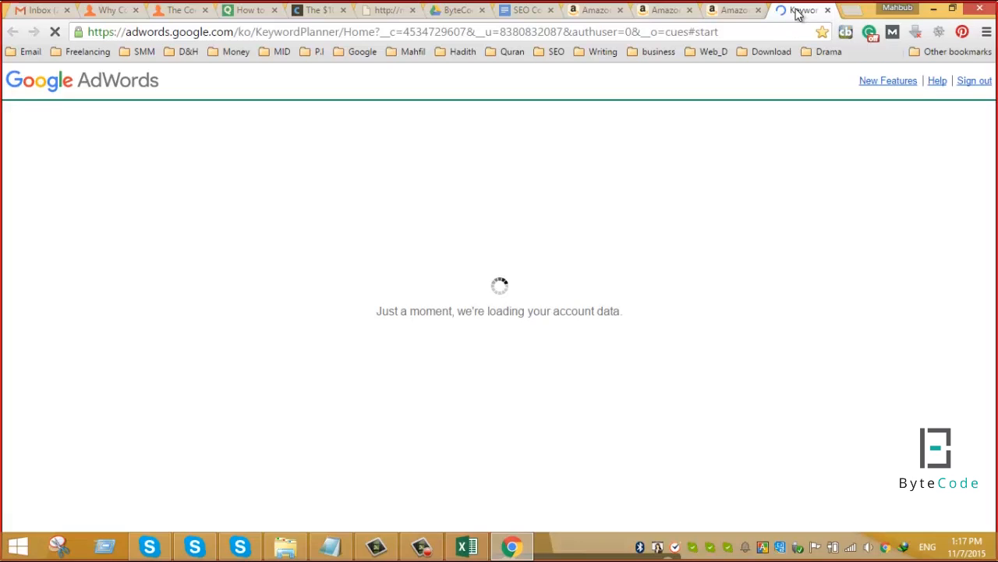
click(739, 17)
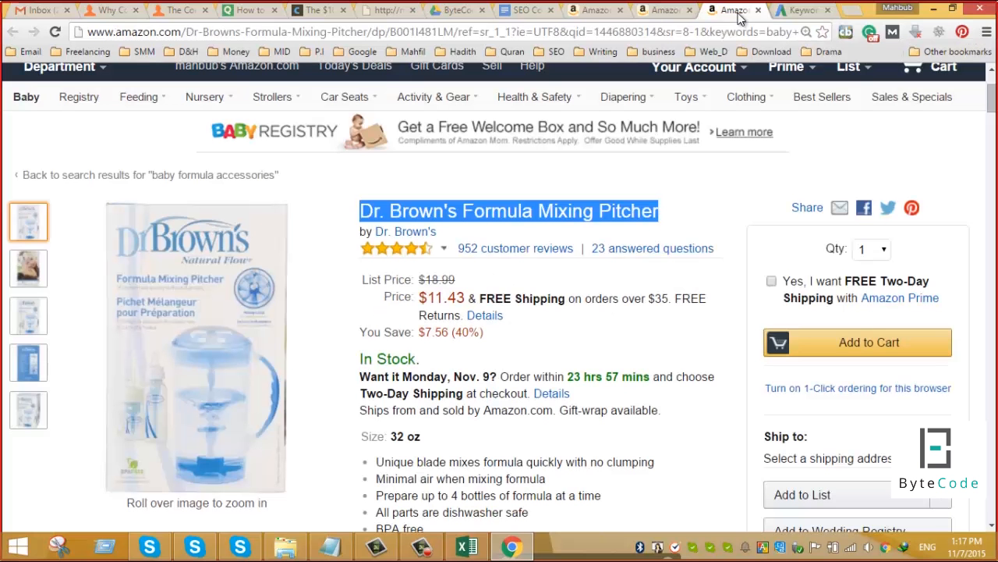
click(808, 11)
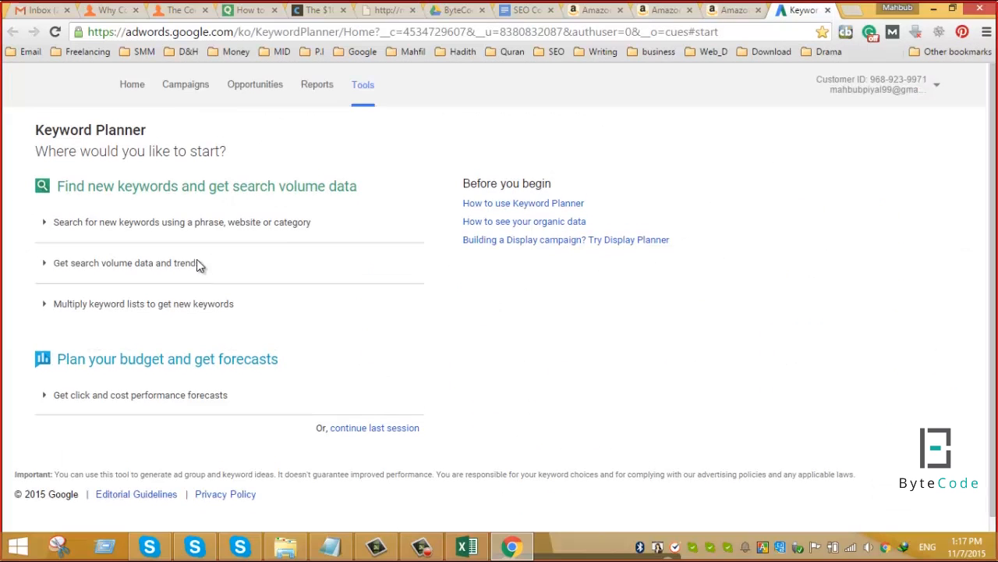
Open the search volume and trends form and paste the copied product keyword into its keyword field.
click(190, 269)
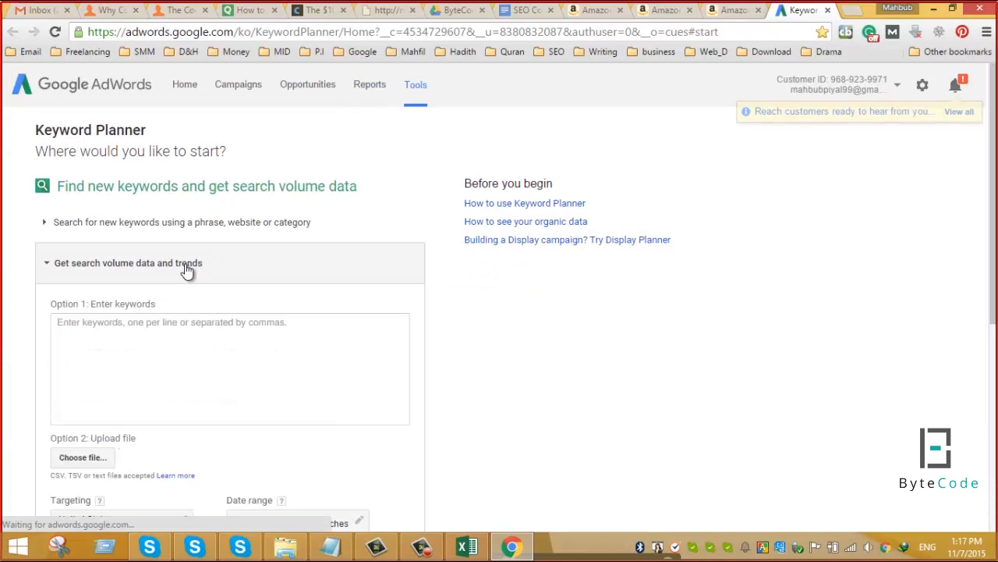
click(125, 351)
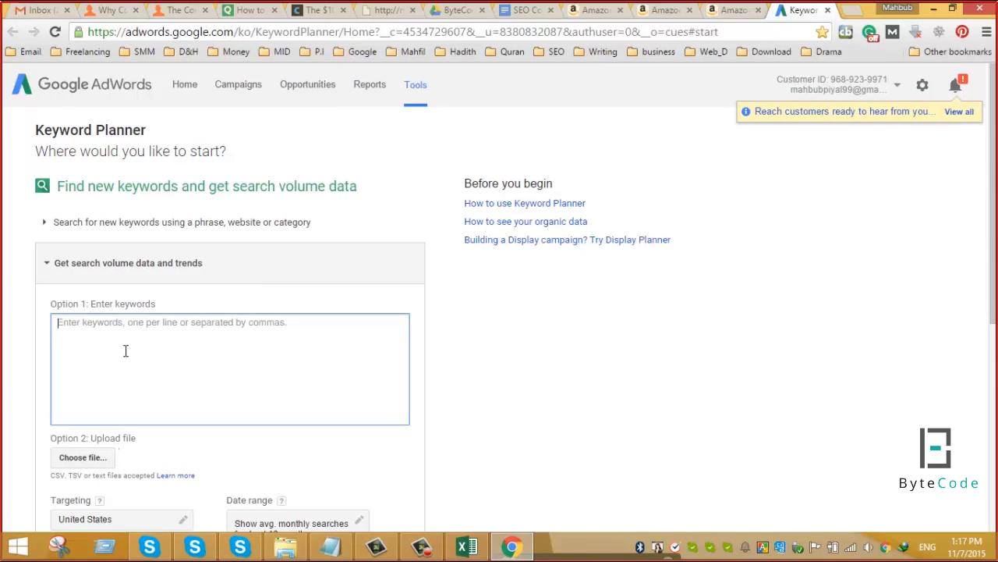
key(ctrl+v)
scroll(124, 349, down, 1)
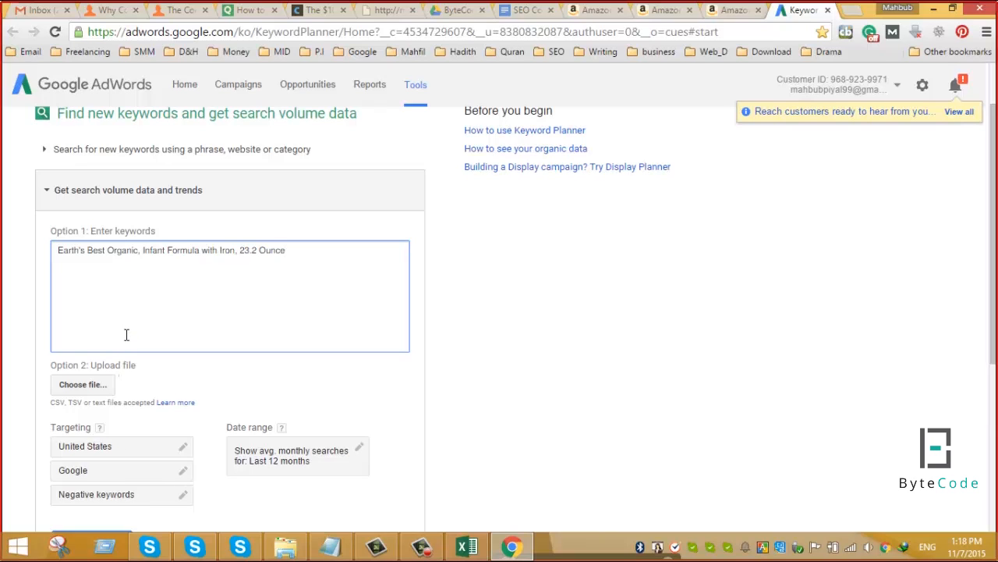
key(ctrl+plus)
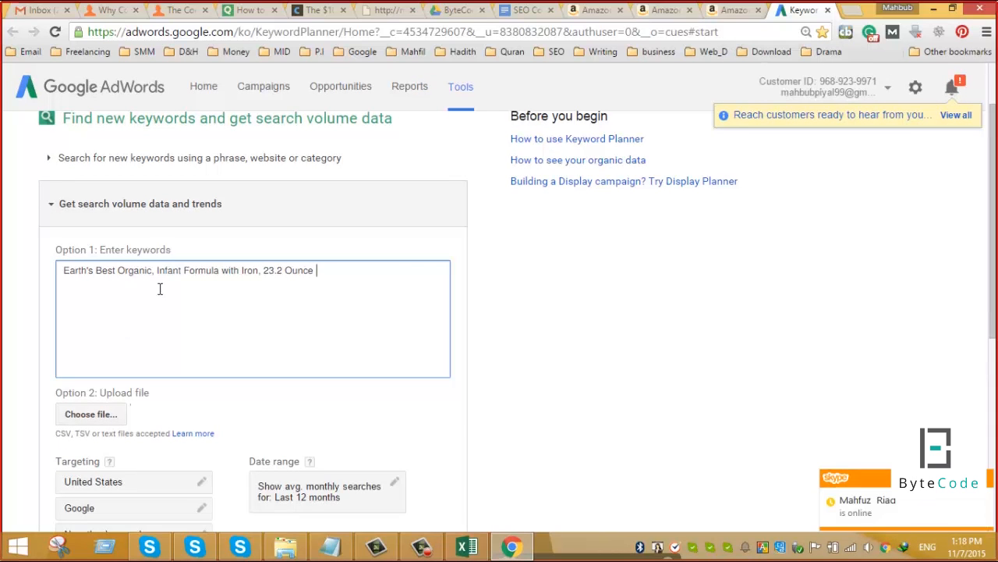
Append "Review" to the pasted product keyword and get its search volume.
text(Revi)
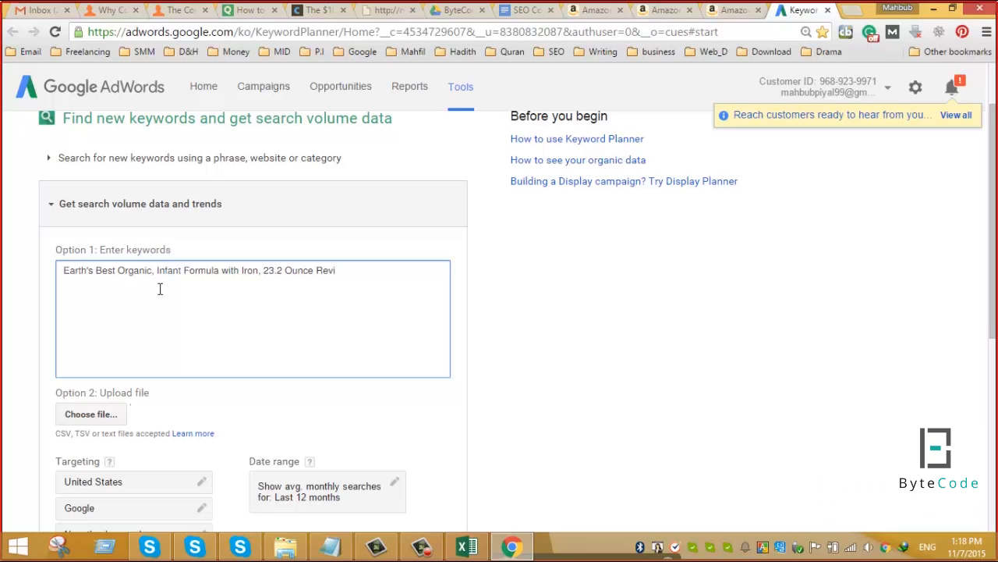
text(ew)
scroll(179, 300, down, 2)
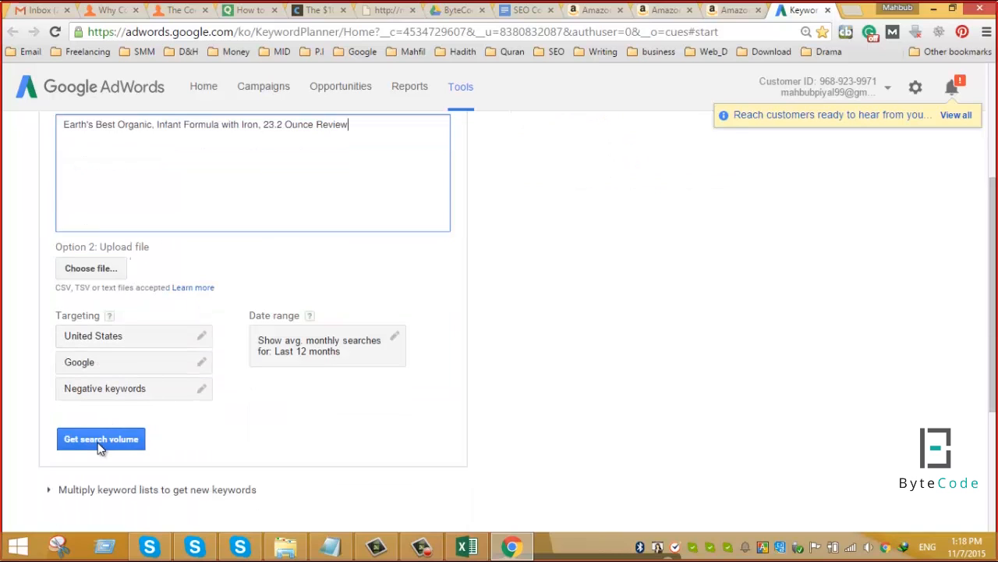
click(100, 445)
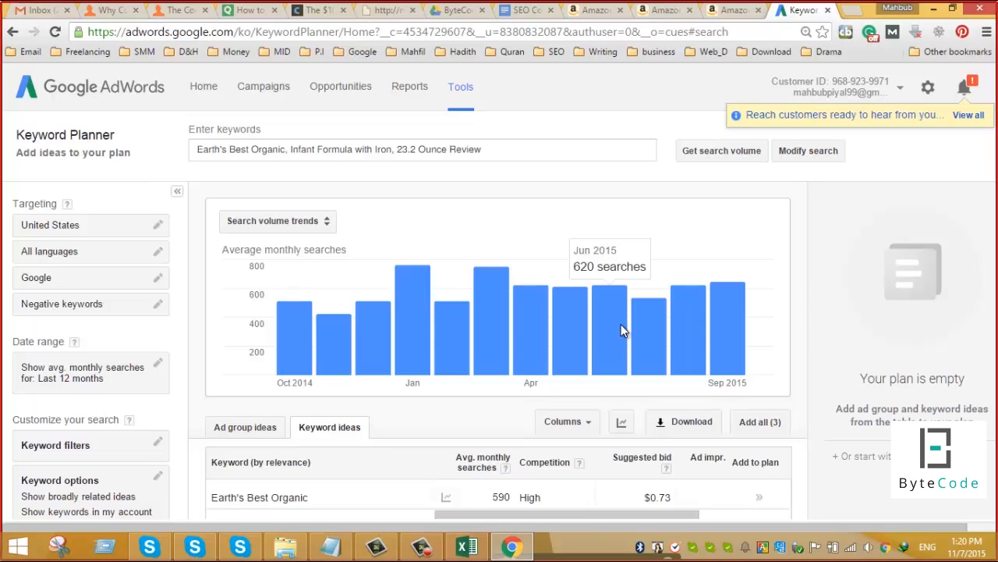
Check the Amazon results for organic baby formula and the keyword sheet in Excel, and return to Keyword Planner in Chrome.
click(667, 11)
click(595, 12)
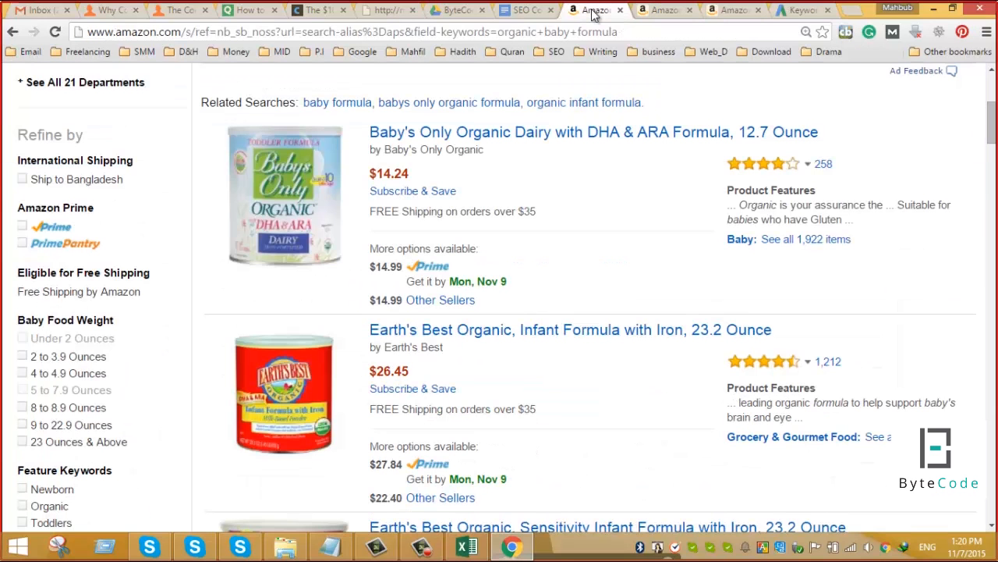
scroll(535, 238, up, 3)
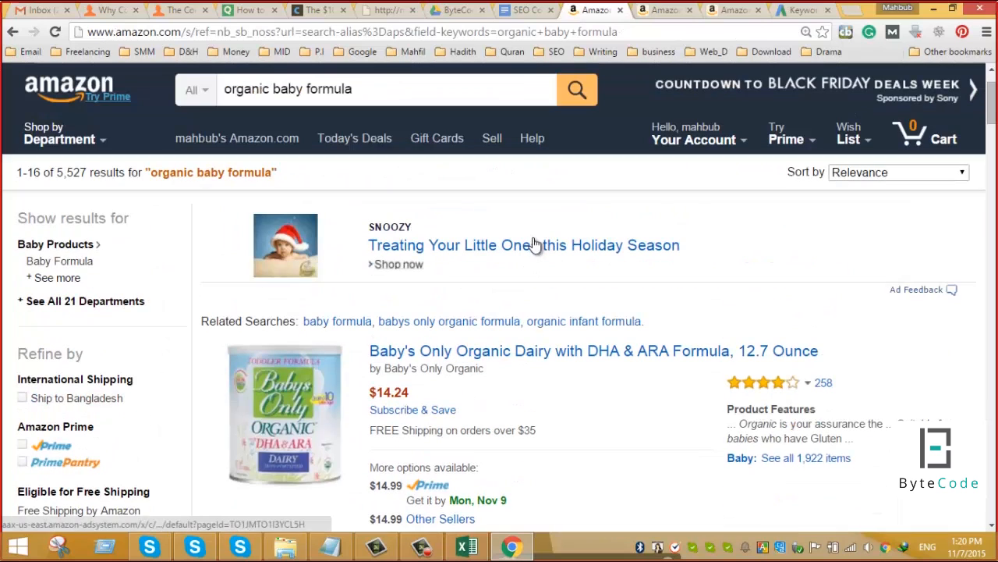
click(467, 546)
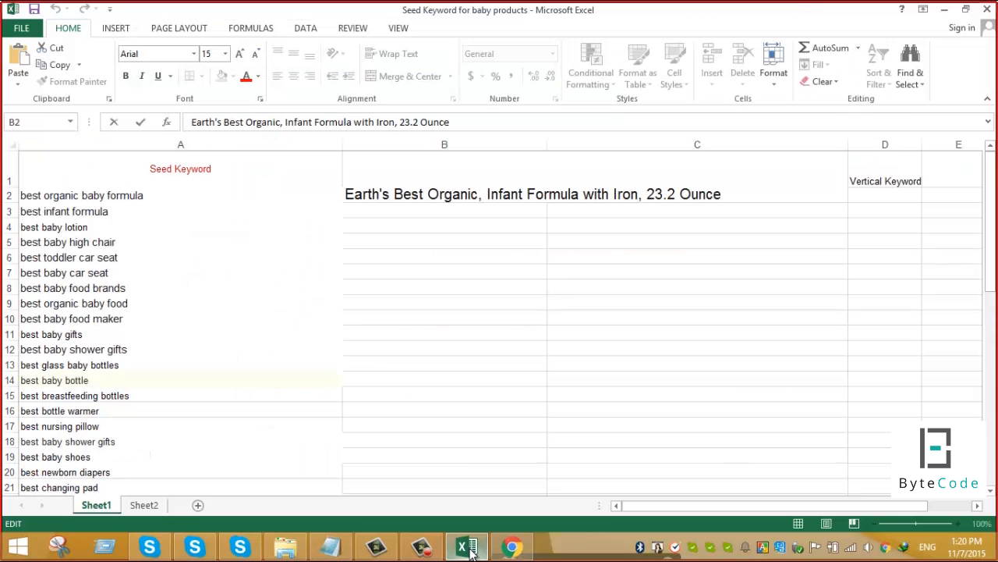
click(511, 547)
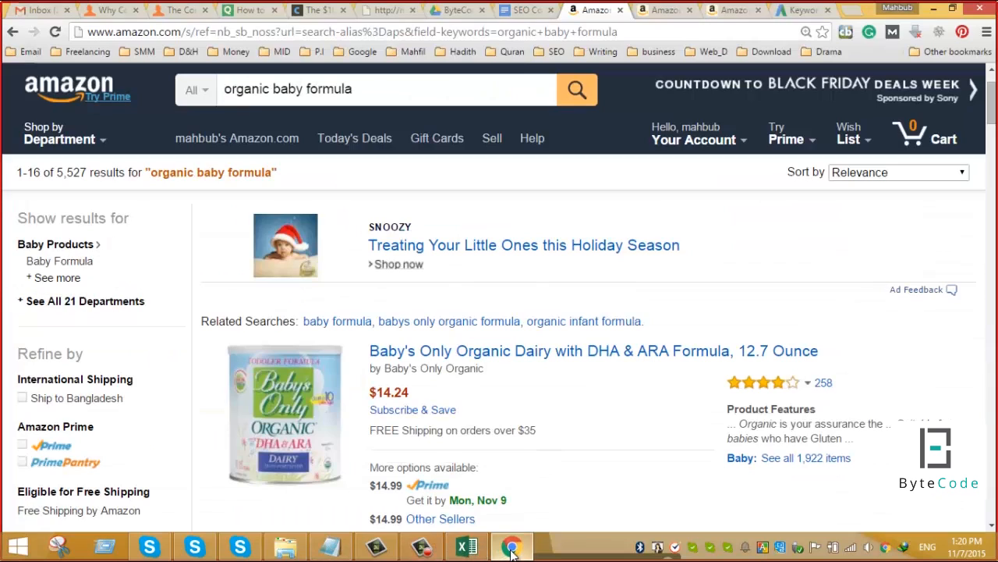
click(809, 11)
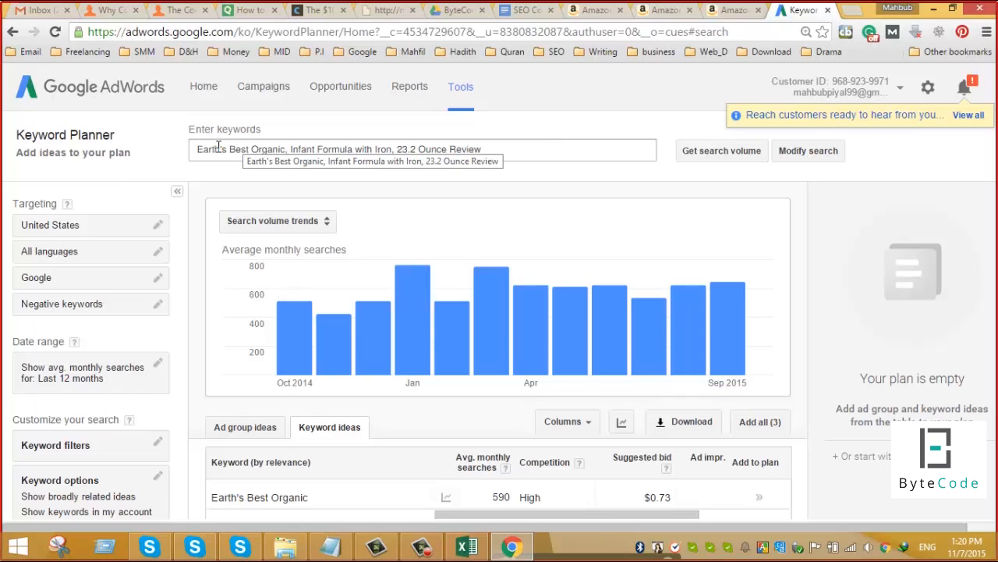
Remove the brand words "Earth's Best" from the start of the keyword in Keyword Planner.
click(251, 149)
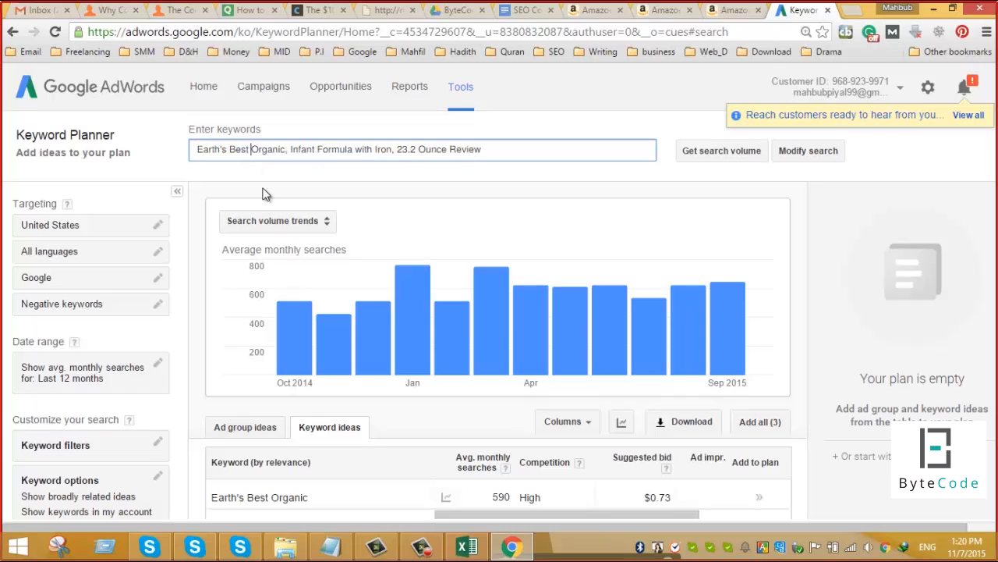
key(BackSpace)
key(BackSpace)
key(BackSpace)
key(BackSpace)
key(BackSpace)
key(BackSpace)
key(BackSpace)
key(BackSpace)
key(BackSpace)
key(BackSpace)
key(BackSpace)
key(BackSpace)
key(BackSpace)
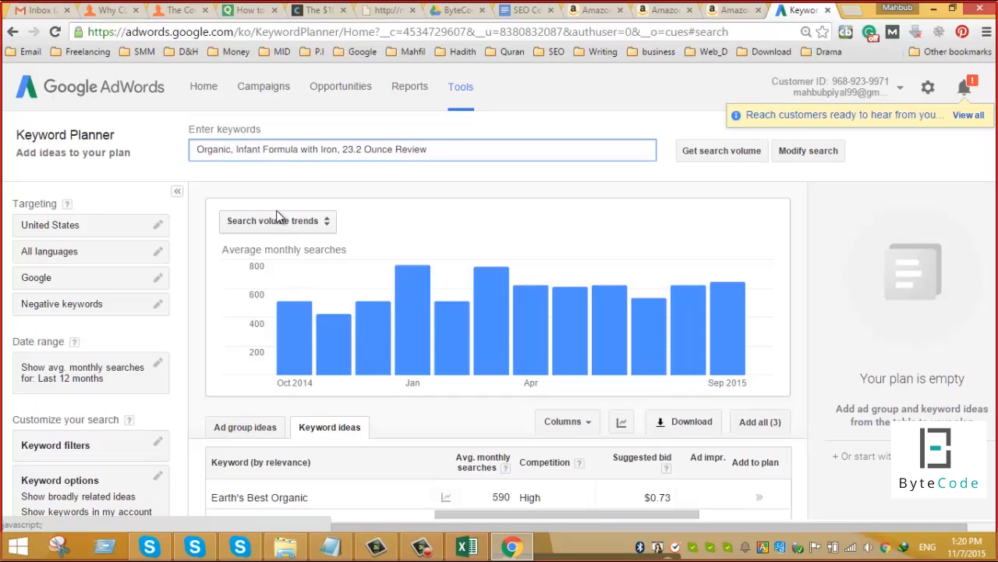
Shorten the keyword to "Organic Infant Formula with Iron Review" by removing the comma and size, and get its search volume.
click(237, 150)
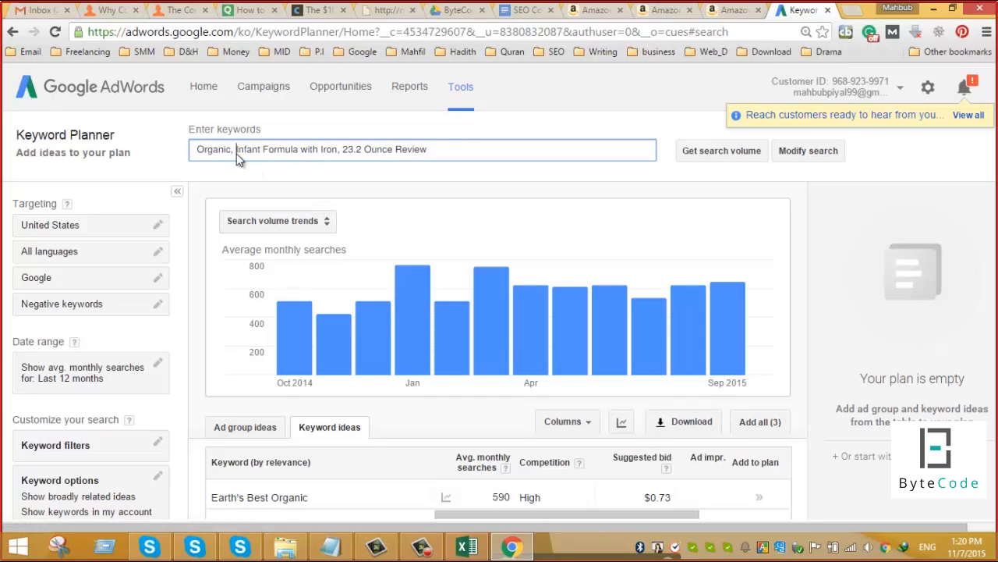
key(BackSpace)
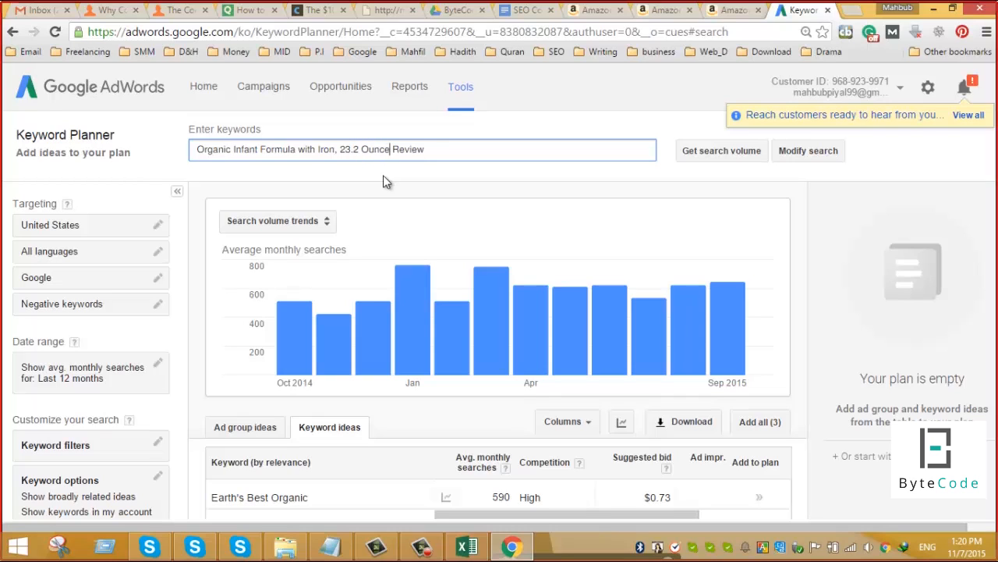
key(BackSpace)
key(BackSpace)
key(BackSpace)
key(BackSpace)
key(BackSpace)
key(BackSpace)
key(BackSpace)
key(BackSpace)
key(BackSpace)
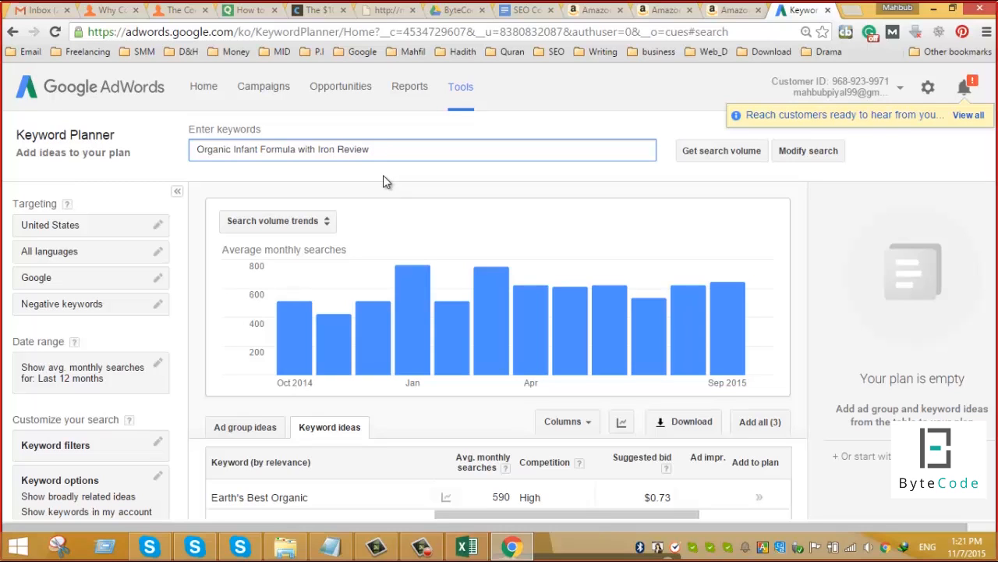
key(Return)
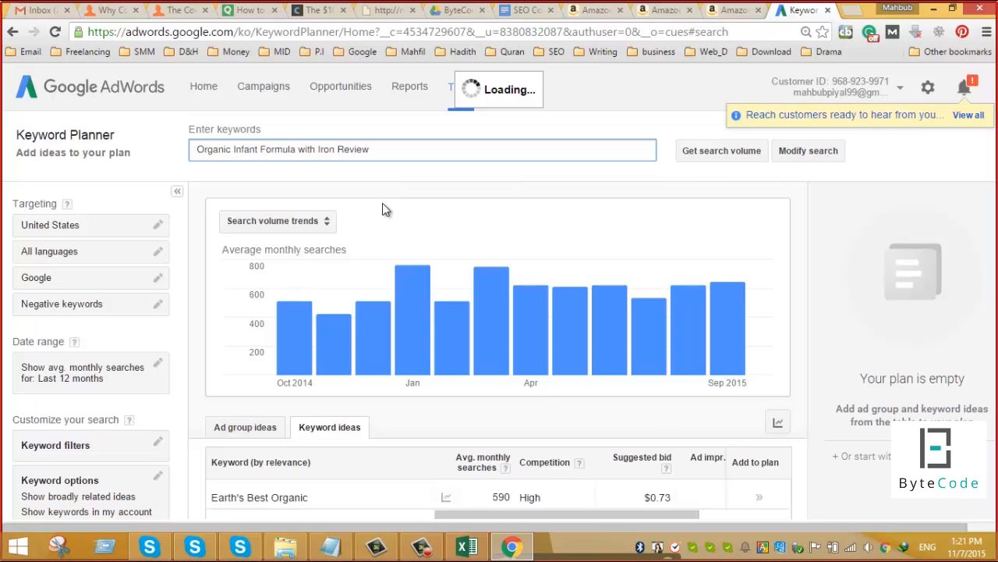
scroll(382, 209, down, 2)
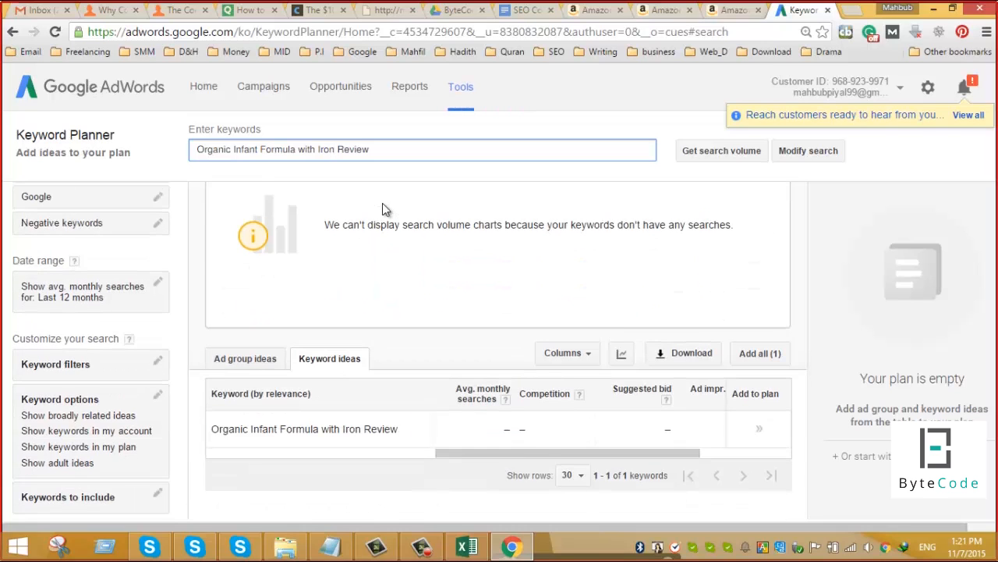
scroll(383, 209, up, 1)
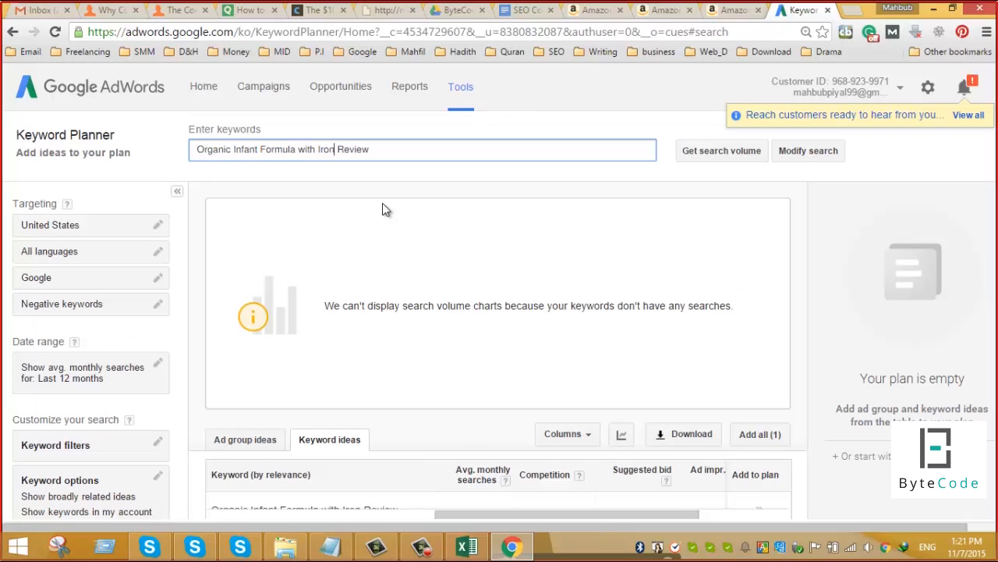
Remove "with Iron" from the keyword and check the search volume of "Organic Infant Formula Review".
key(BackSpace)
key(BackSpace)
key(BackSpace)
key(BackSpace)
key(BackSpace)
key(BackSpace)
key(BackSpace)
key(BackSpace)
key(BackSpace)
key(BackSpace)
key(Return)
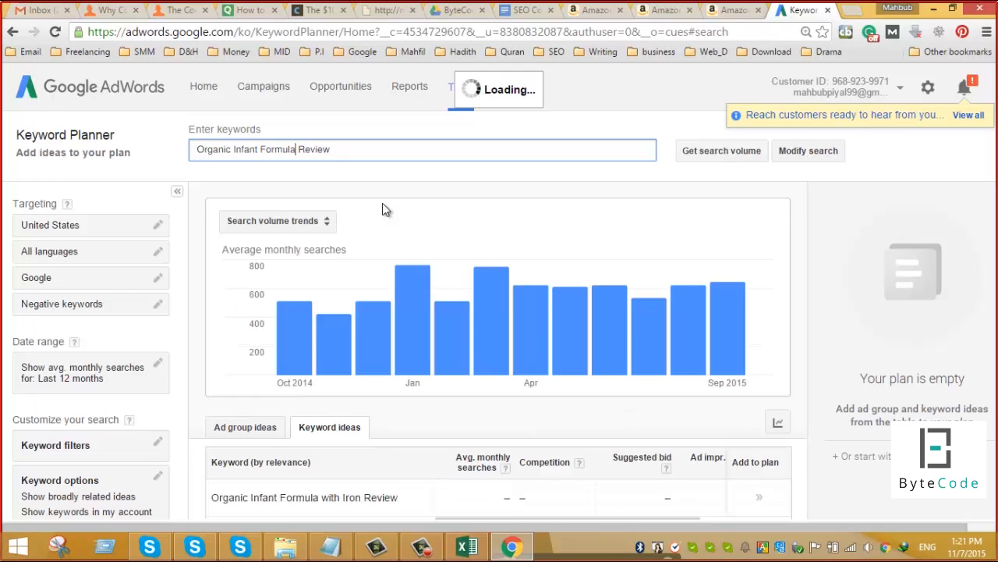
scroll(382, 204, down, 1)
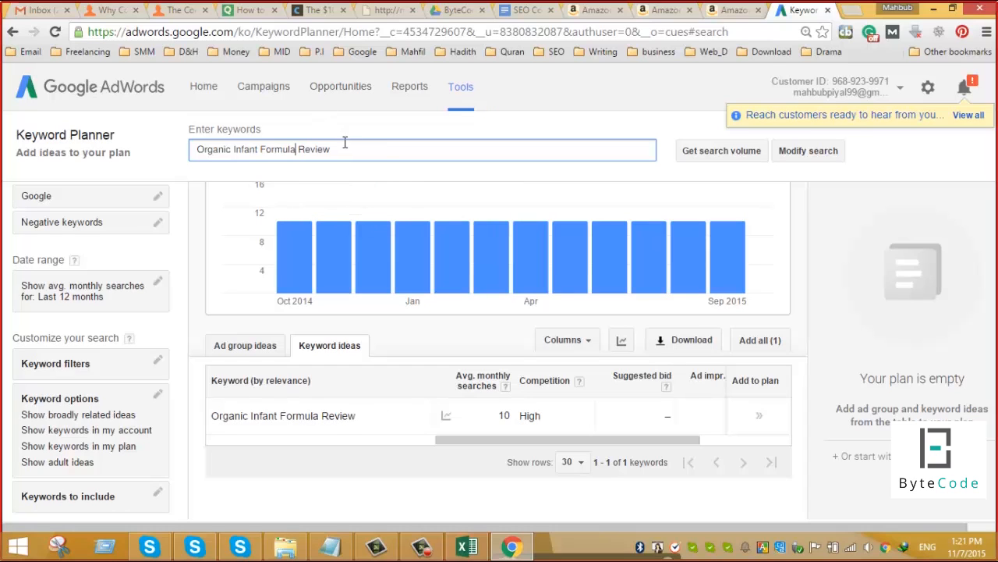
Copy the keyword "Organic Infant Formula Review" from Keyword Planner and switch to the Excel keyword sheet.
double_click(318, 148)
drag(251, 141, 183, 140)
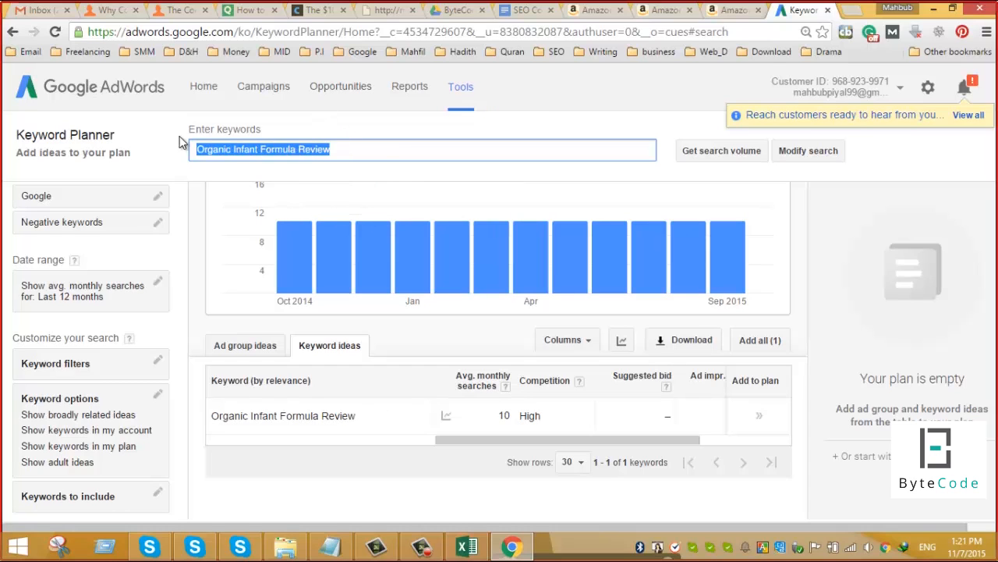
click(467, 546)
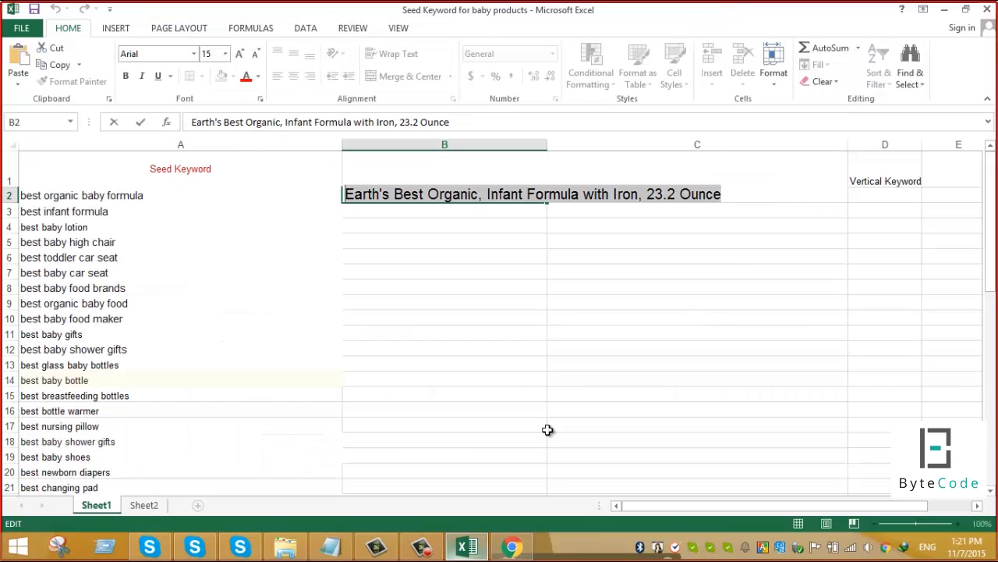
Change the header in cell D1 to "Product Vertical Keyword".
click(875, 197)
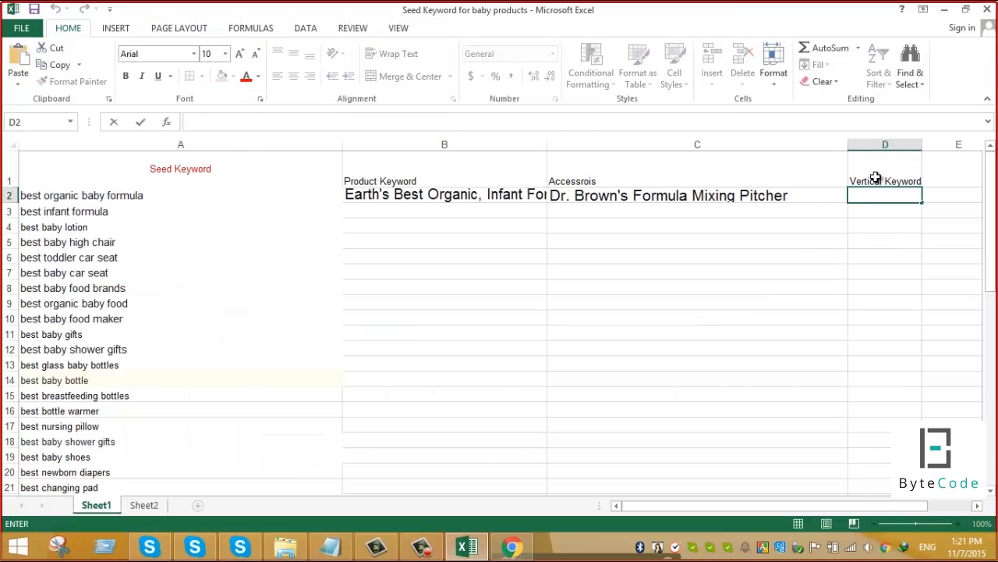
double_click(876, 179)
click(853, 183)
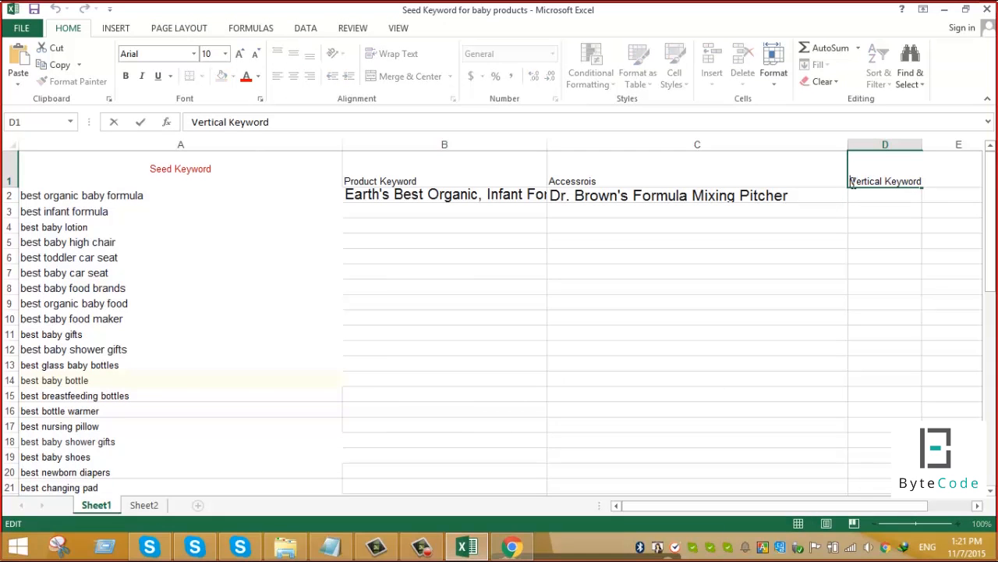
text(P)
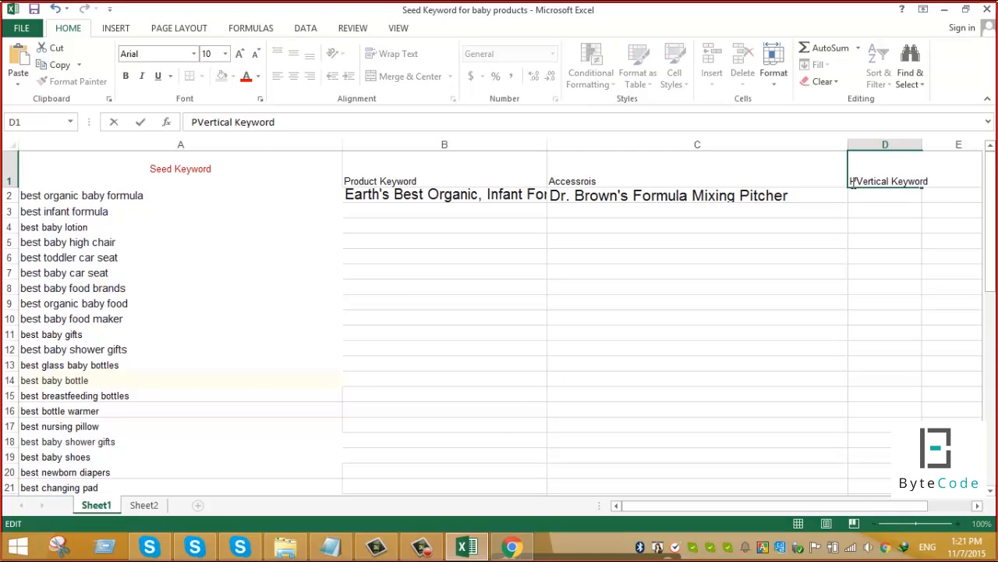
text(roduct)
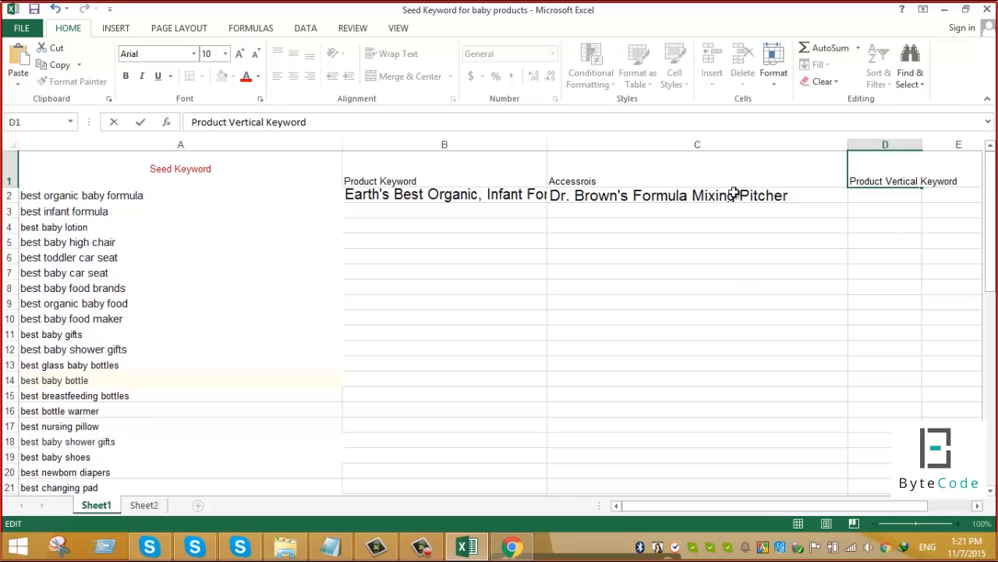
click(268, 176)
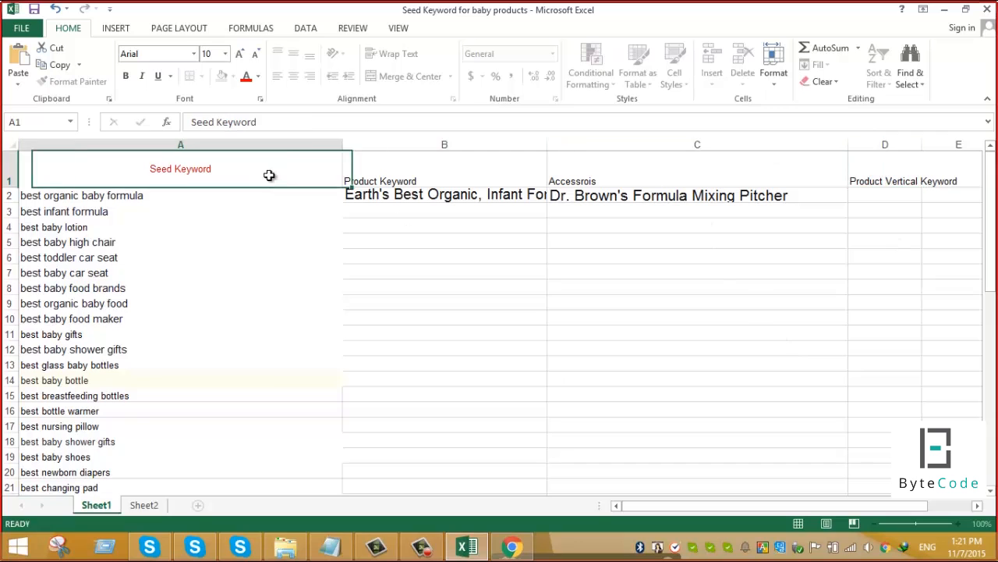
Narrow columns A and C and widen column D to fit the "Product Vertical Keyword" header.
drag(341, 143, 151, 161)
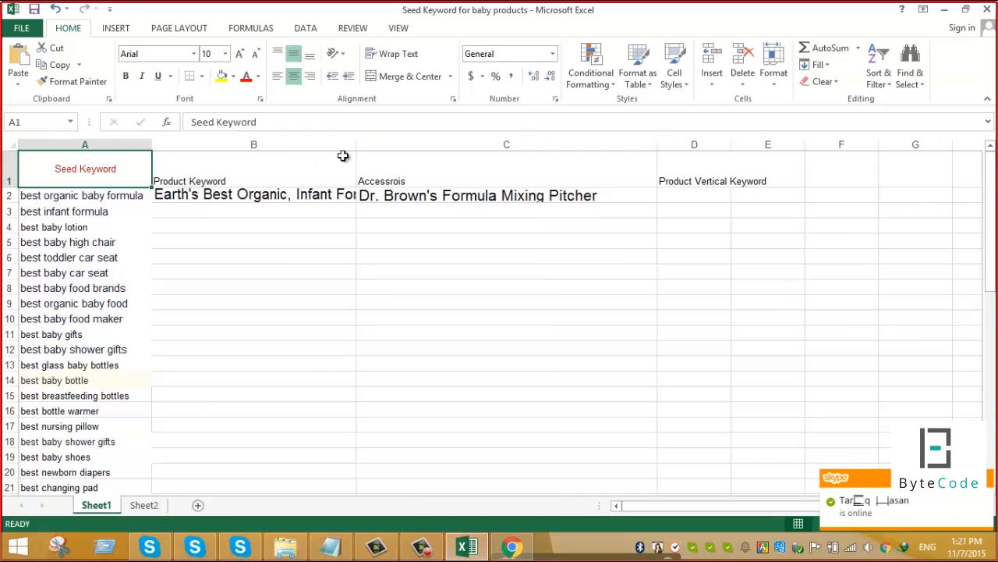
click(495, 167)
click(492, 140)
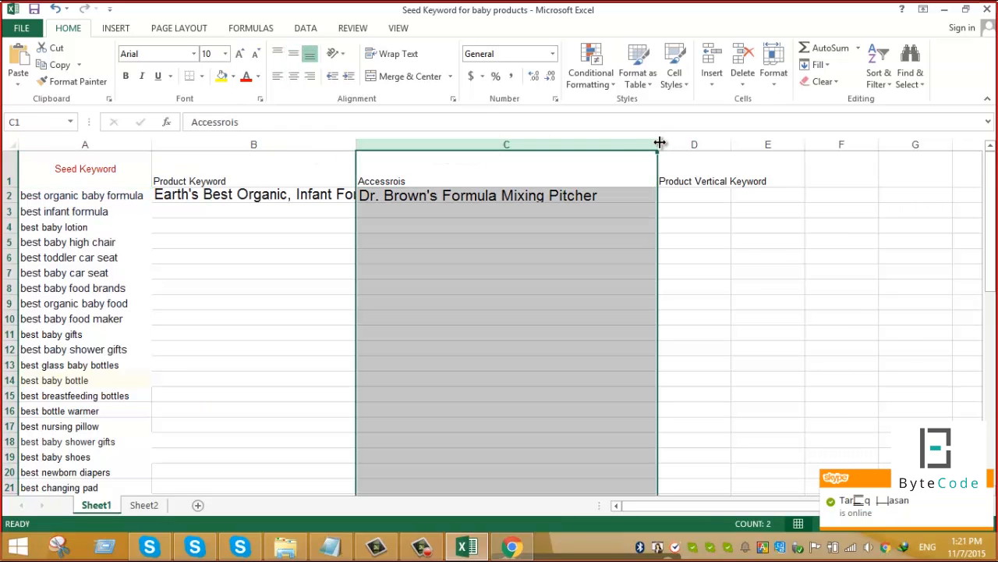
drag(657, 145, 597, 146)
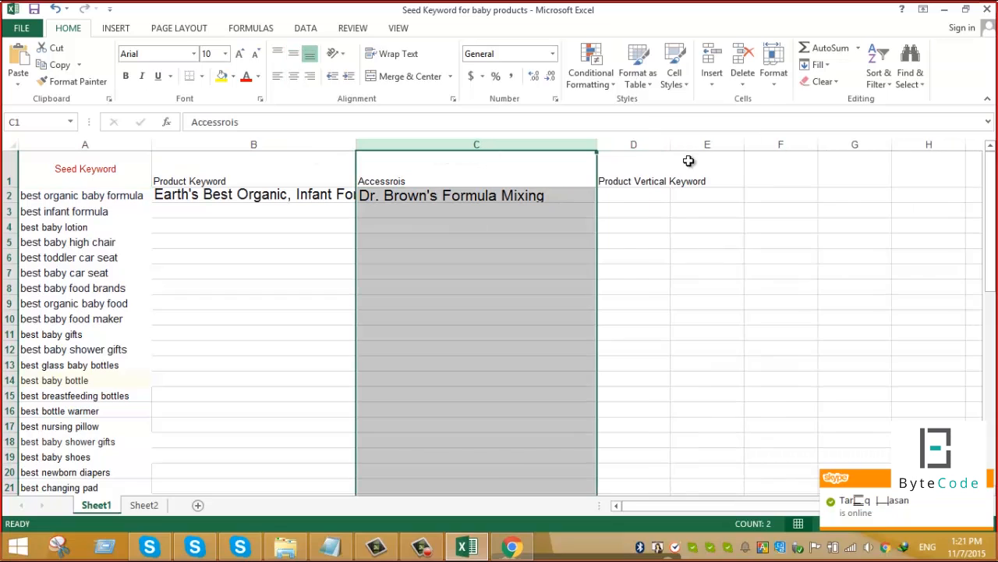
click(635, 167)
drag(670, 144, 726, 148)
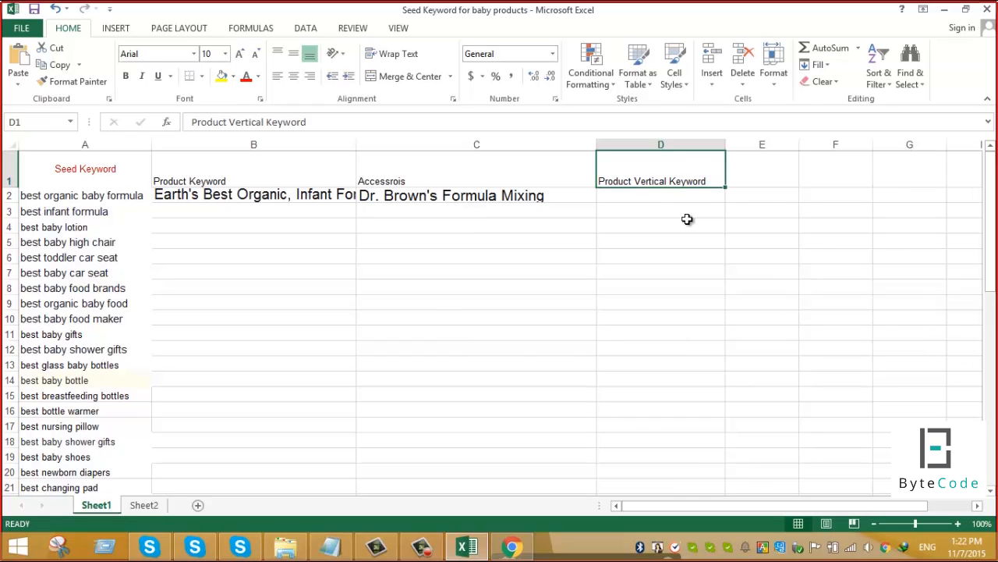
Paste "Organic Infant Formula Review" into cell D2 as the product vertical keyword.
click(654, 195)
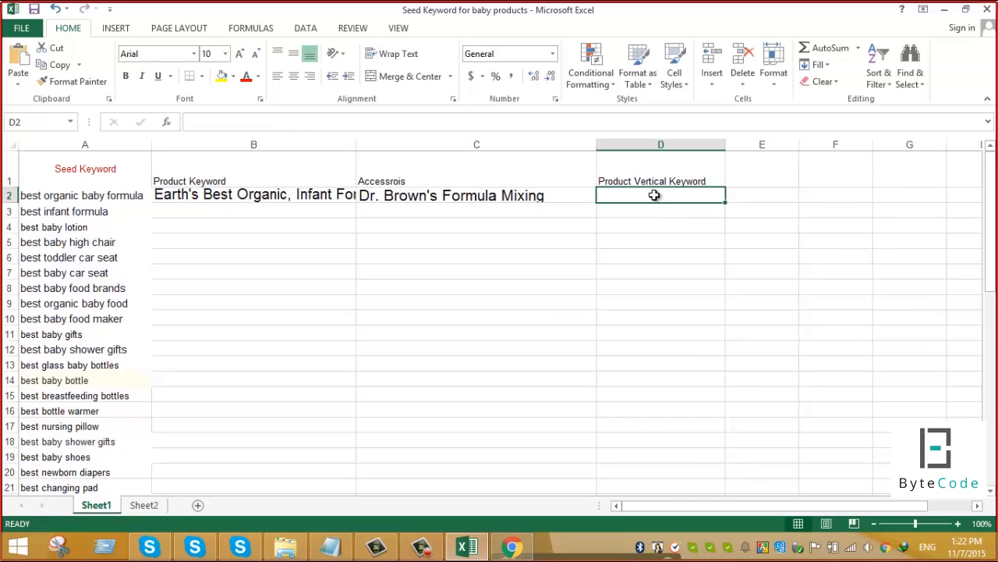
text(Organic Infant Formula Review)
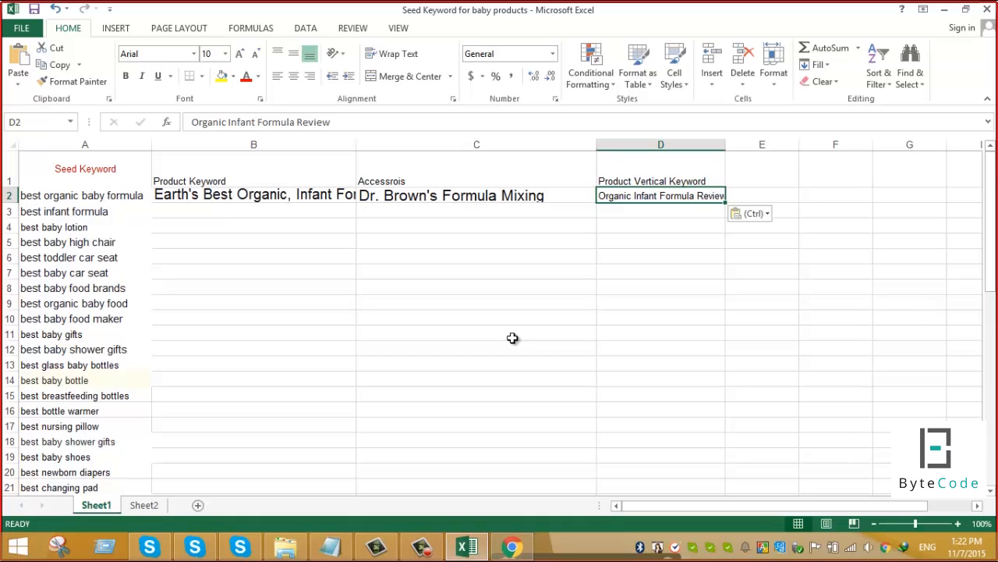
Examine the product, accessory and product vertical keywords in row 2 alongside the Keyword Planner data for "Organic Infant Formula Review".
double_click(675, 197)
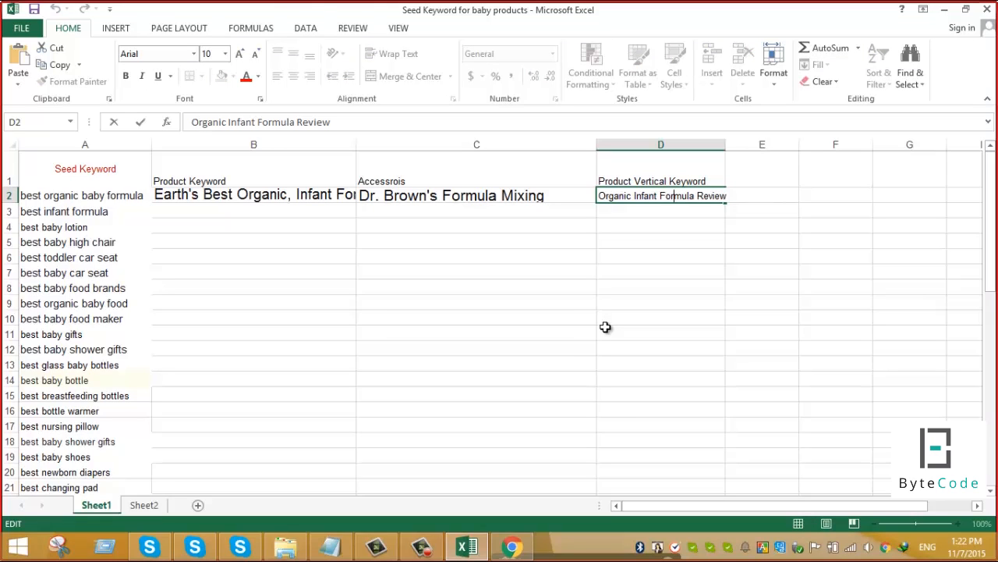
click(659, 198)
click(514, 548)
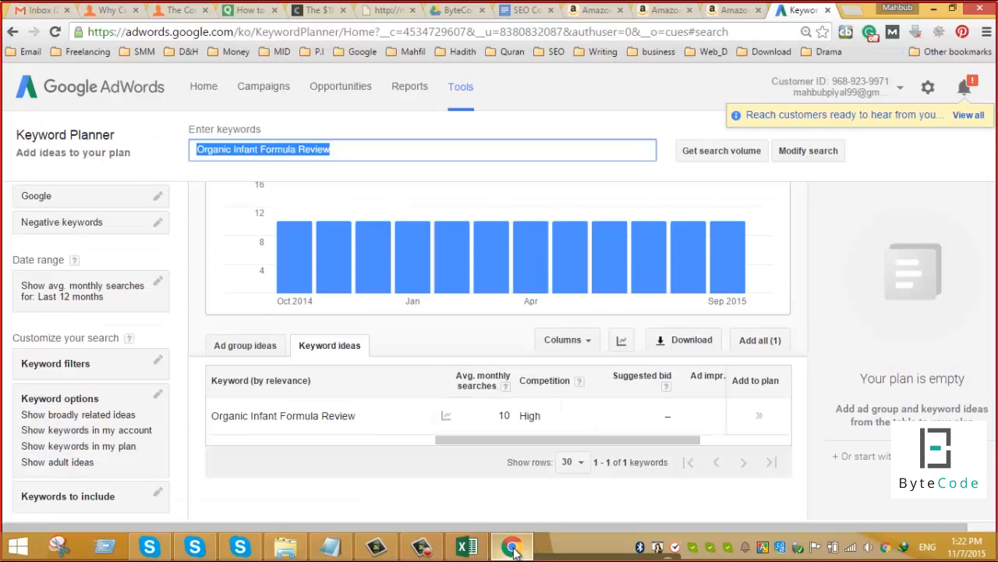
click(471, 548)
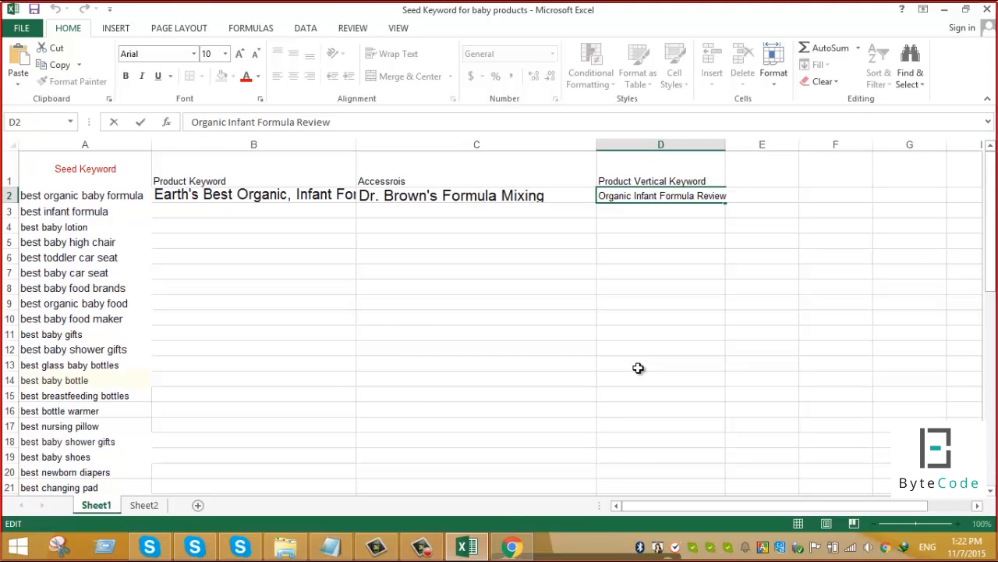
click(253, 193)
click(415, 193)
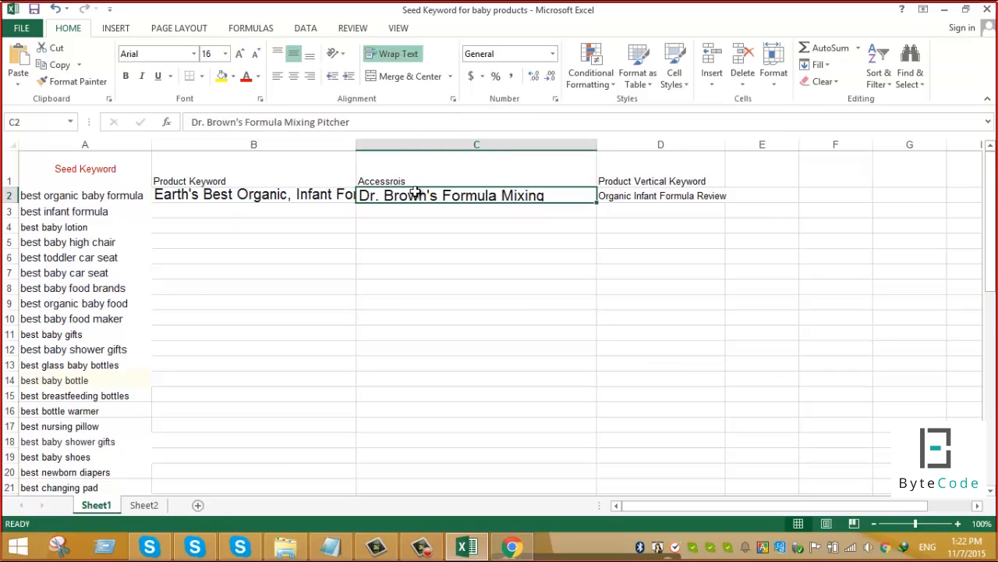
click(626, 197)
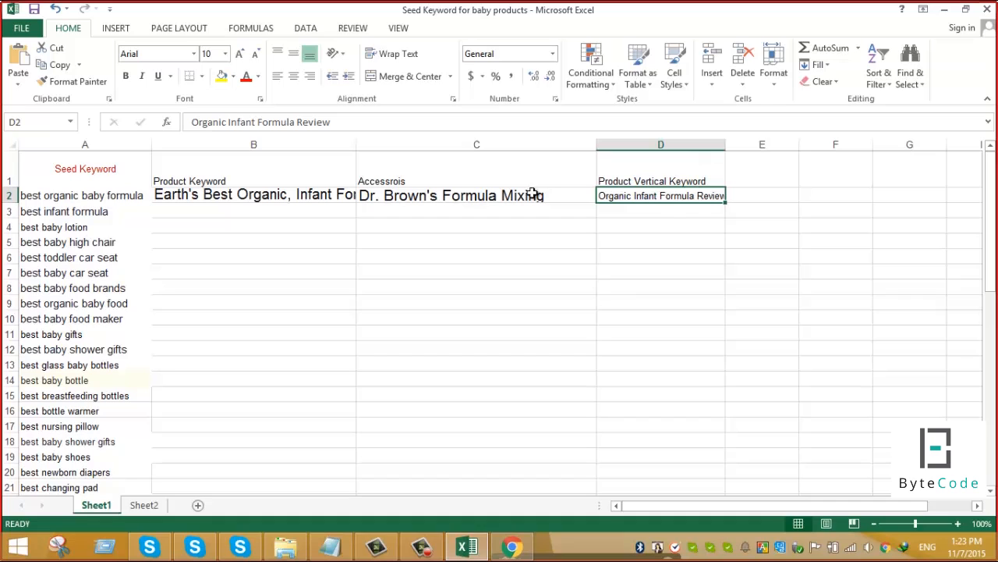
double_click(678, 198)
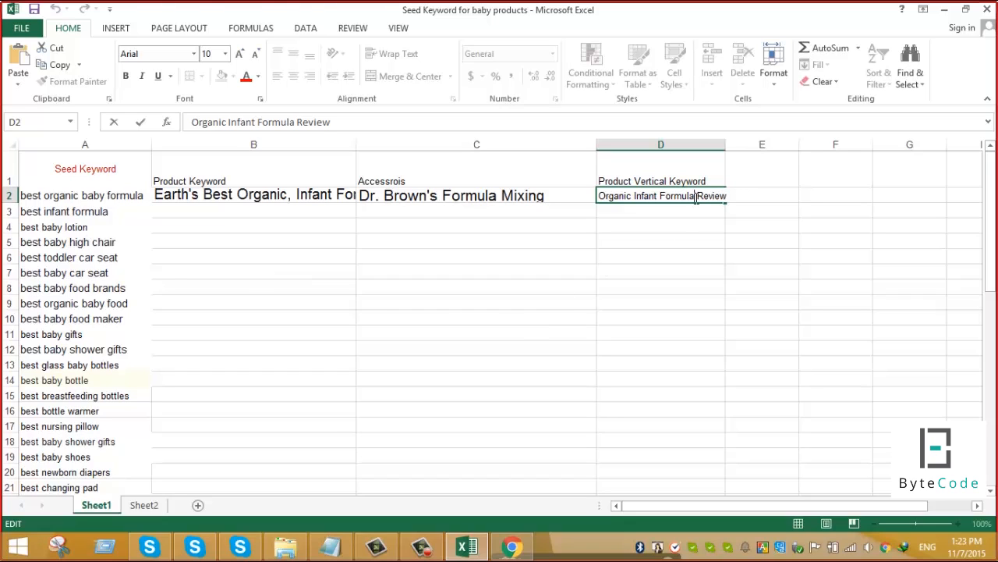
click(682, 237)
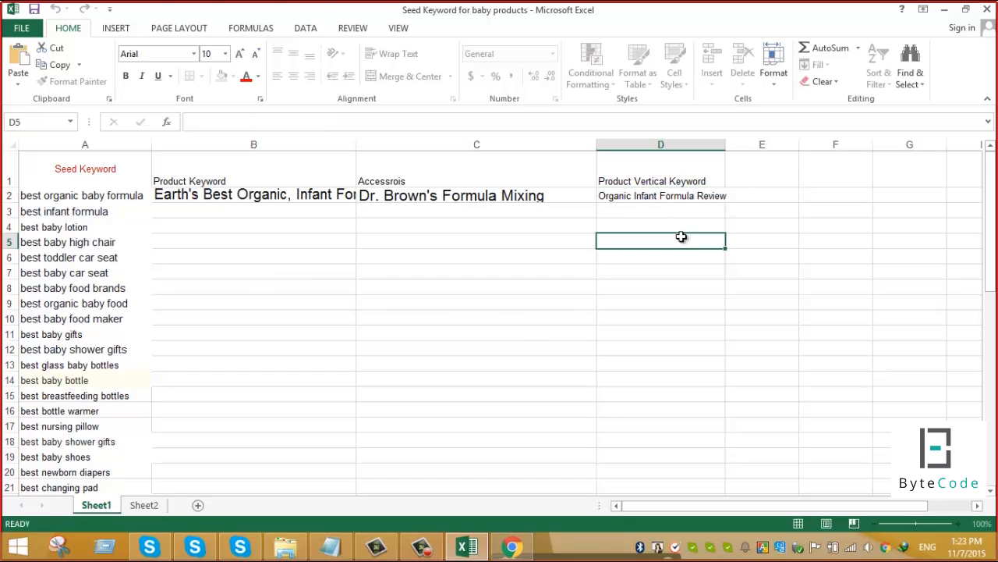
click(717, 196)
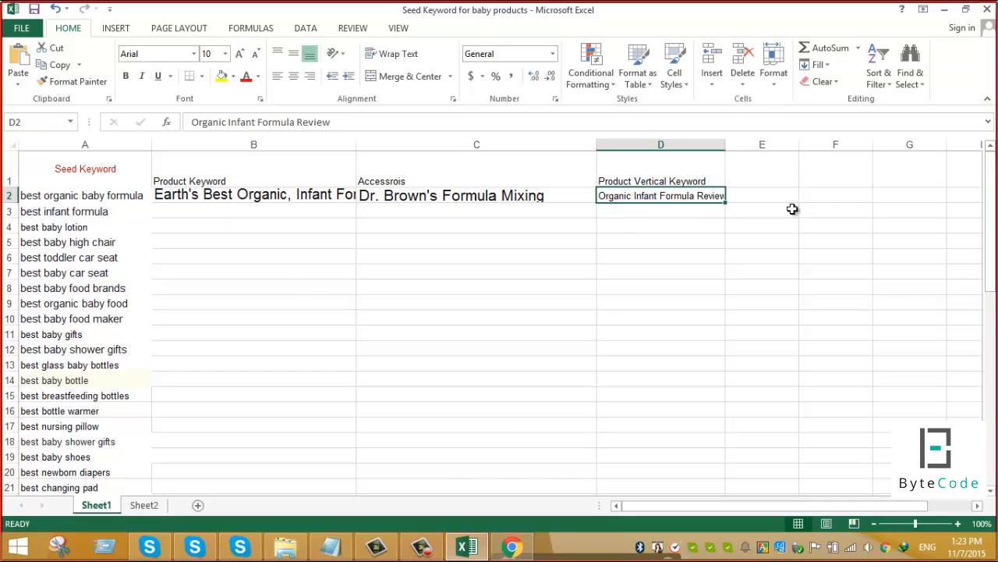
Copy the "Product Vertical Keyword" header from cell D1 into cell E1 and widen column E to fit it.
click(751, 174)
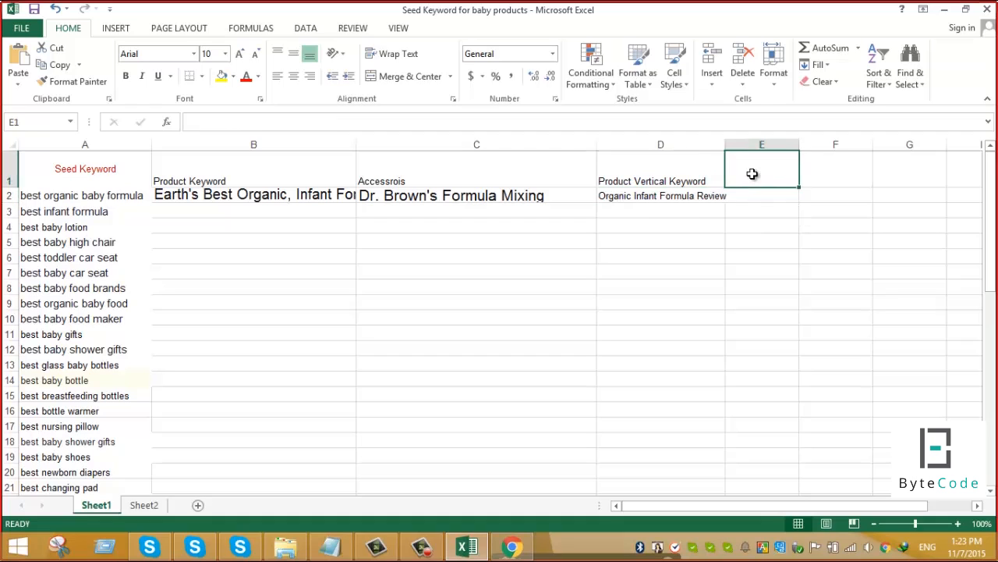
double_click(675, 179)
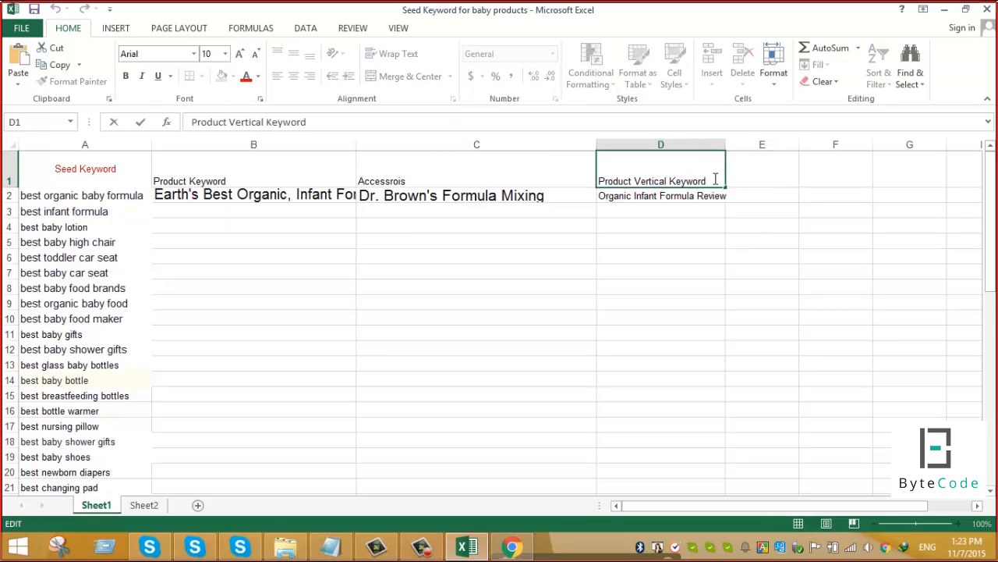
drag(715, 179, 581, 176)
key(ctrl+c)
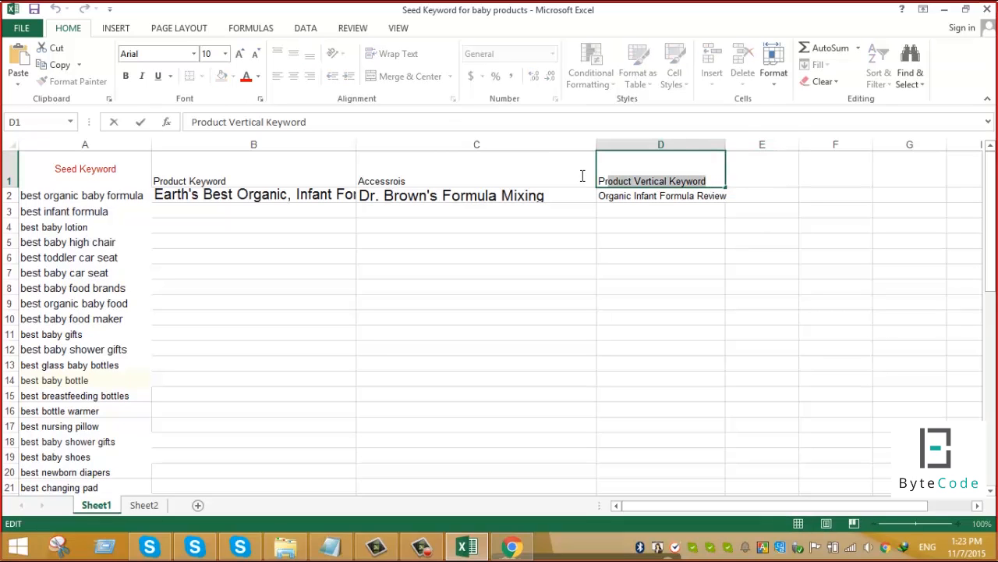
click(747, 172)
key(ctrl+v)
drag(798, 148, 843, 158)
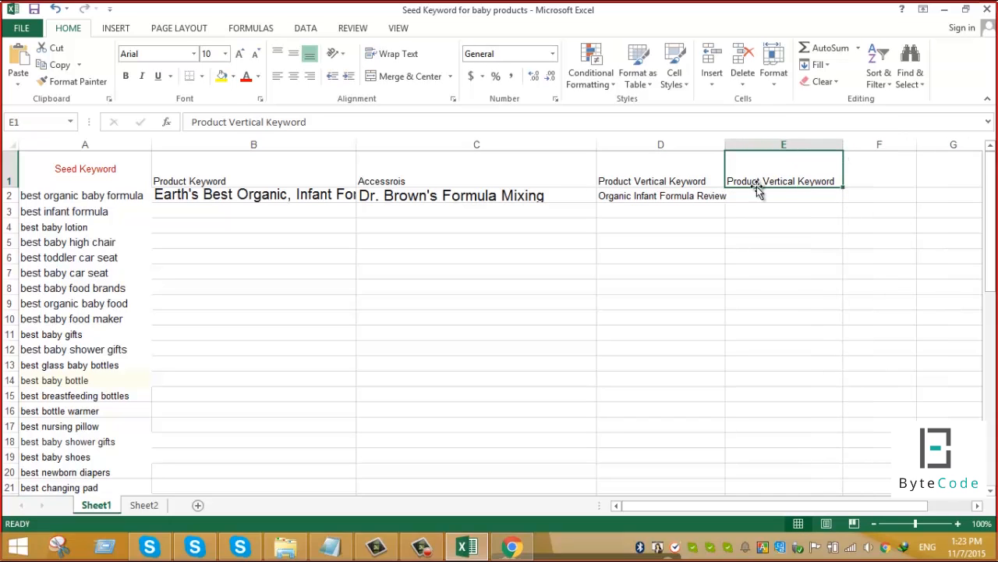
Change the header in cell E1 to "Accessories Vertical Keyword" and widen column E to fit the text.
double_click(756, 176)
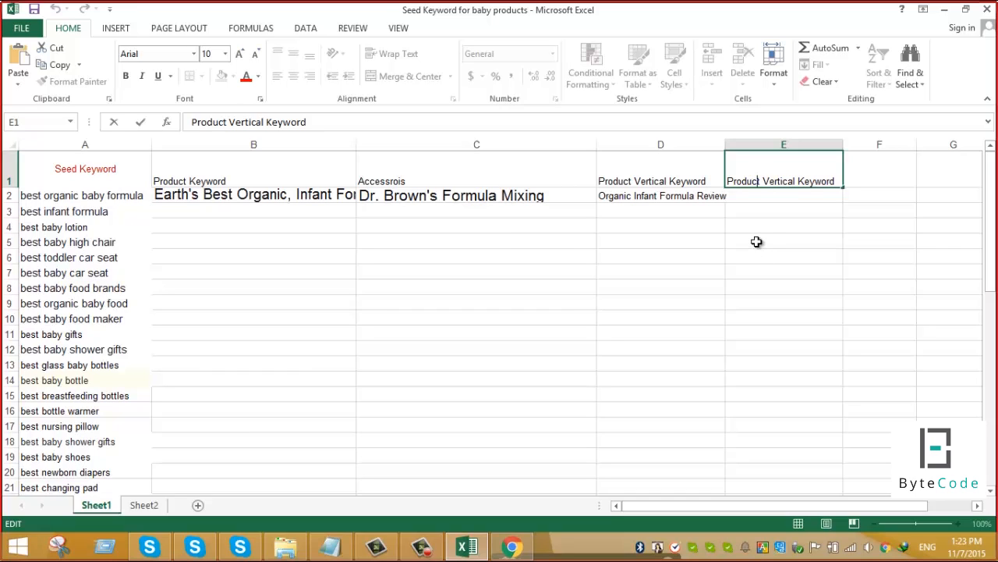
key(BackSpace)
key(BackSpace)
key(BackSpace)
key(BackSpace)
key(BackSpace)
key(BackSpace)
key(BackSpace)
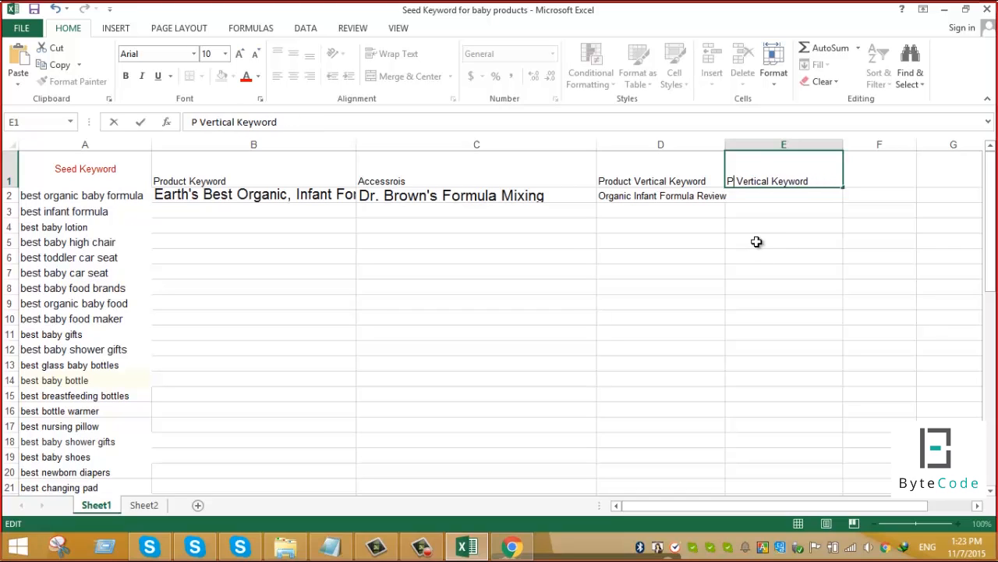
text(Access)
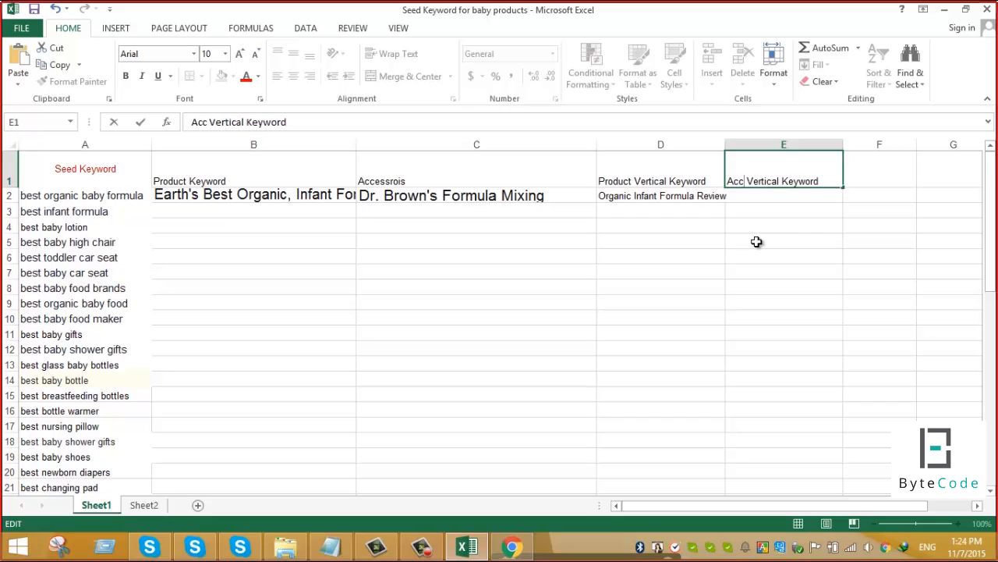
text(ories)
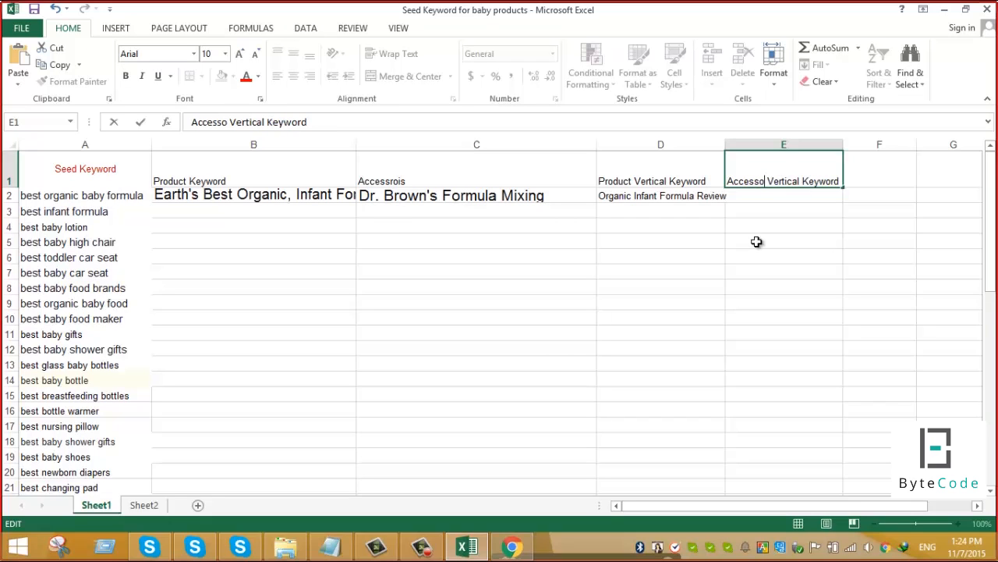
click(820, 211)
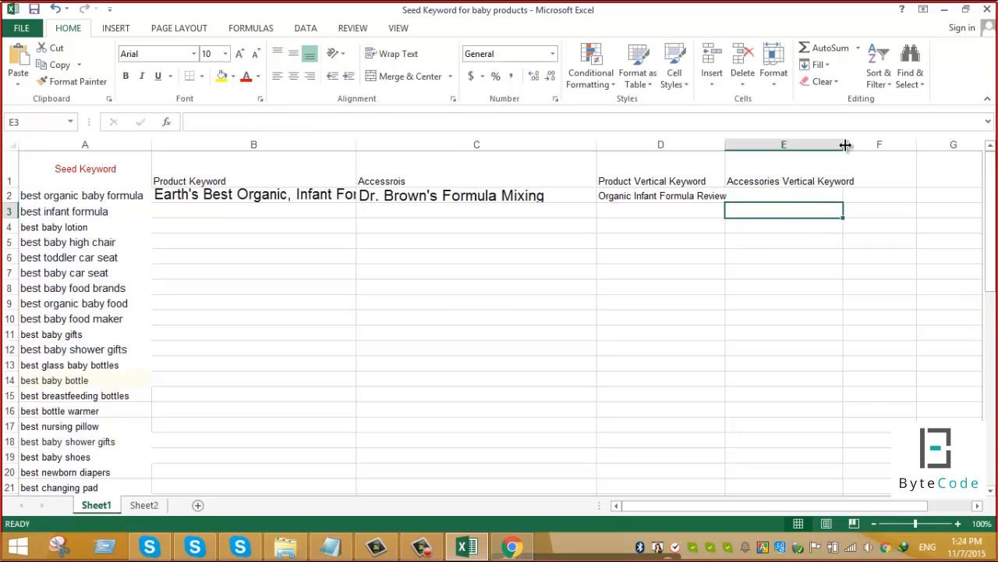
drag(852, 150, 862, 155)
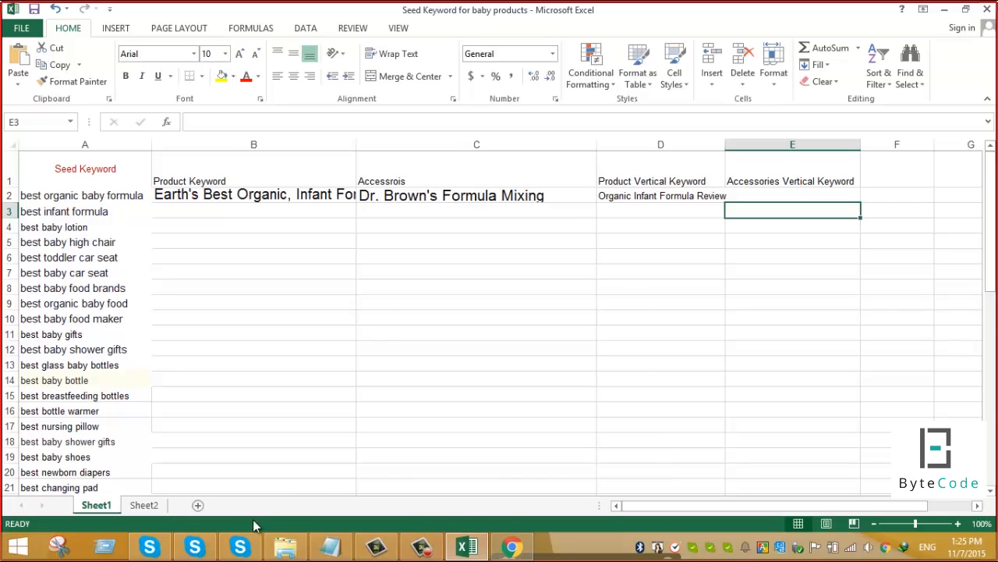
drag(704, 507, 742, 505)
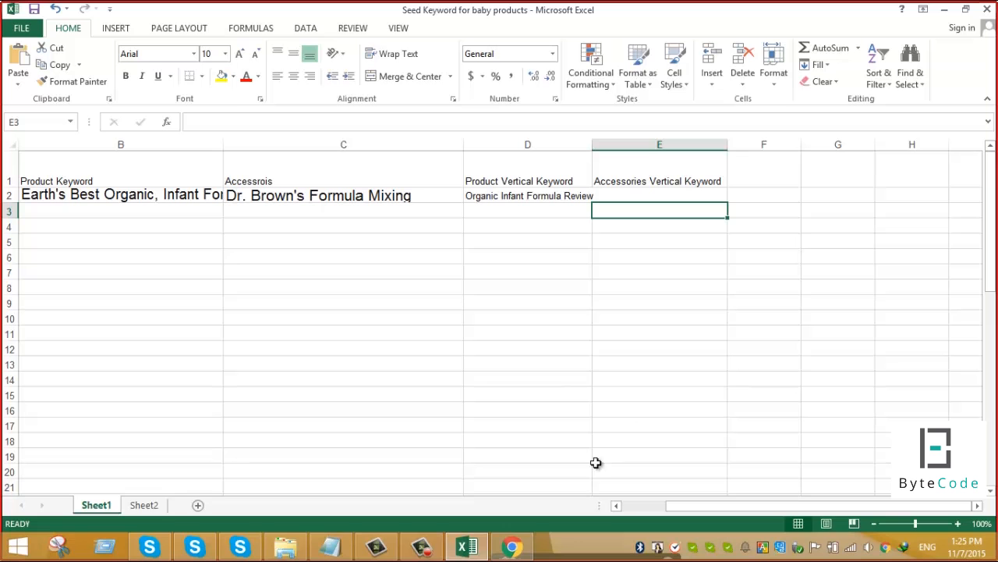
click(512, 546)
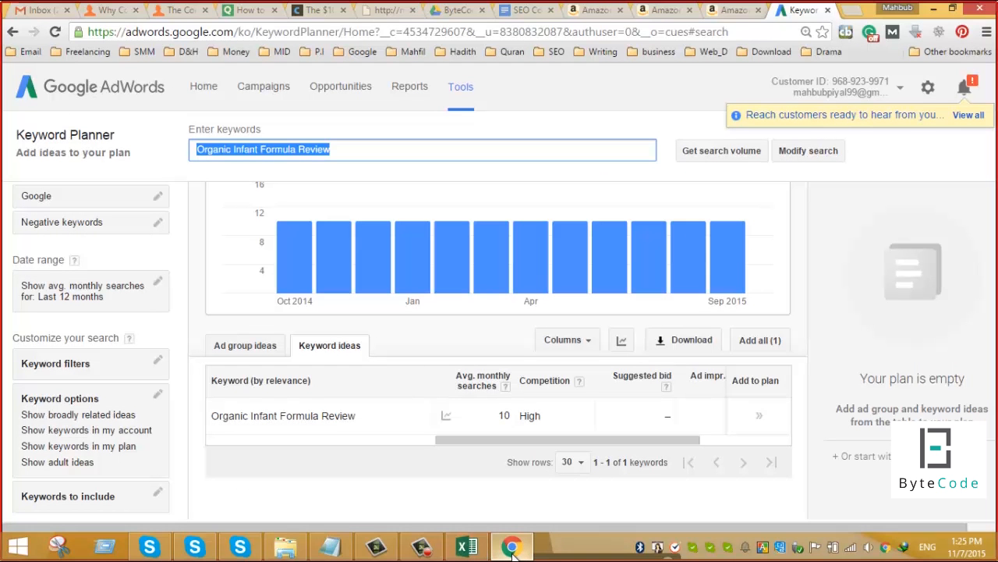
click(468, 547)
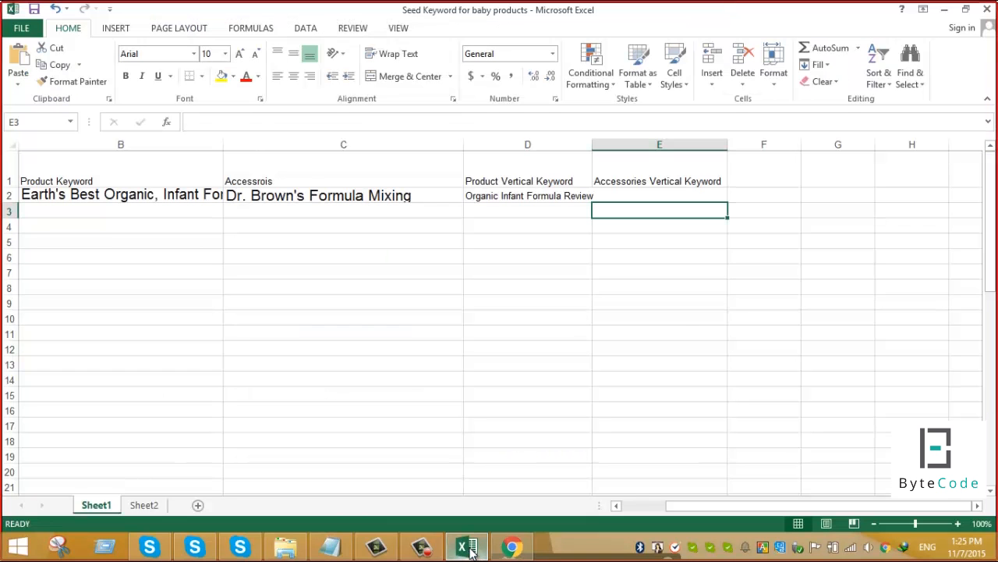
Switch to Keyword Planner, clear the searched keyword and enter "How To" as the term that included keywords must contain.
click(468, 548)
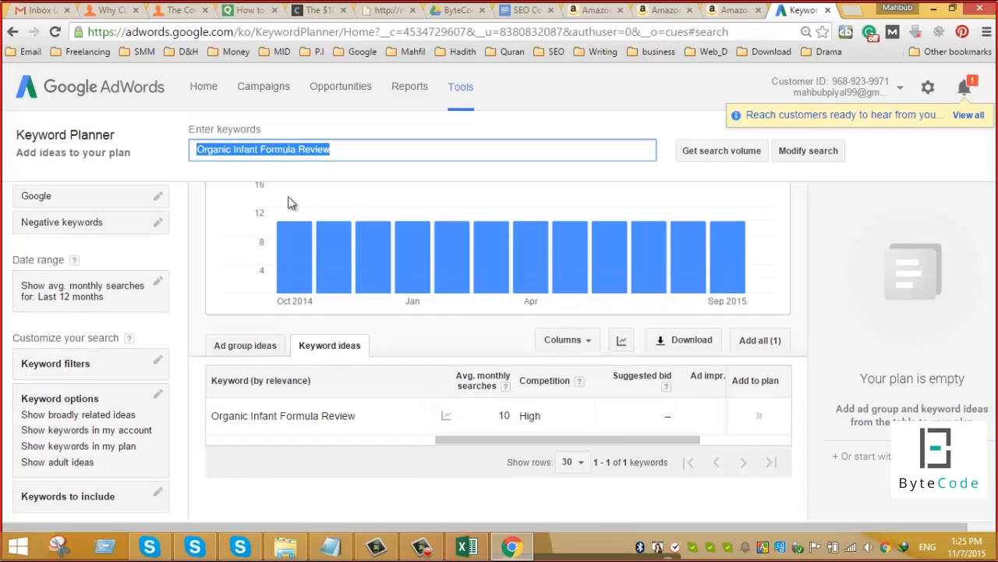
key(Delete)
click(160, 363)
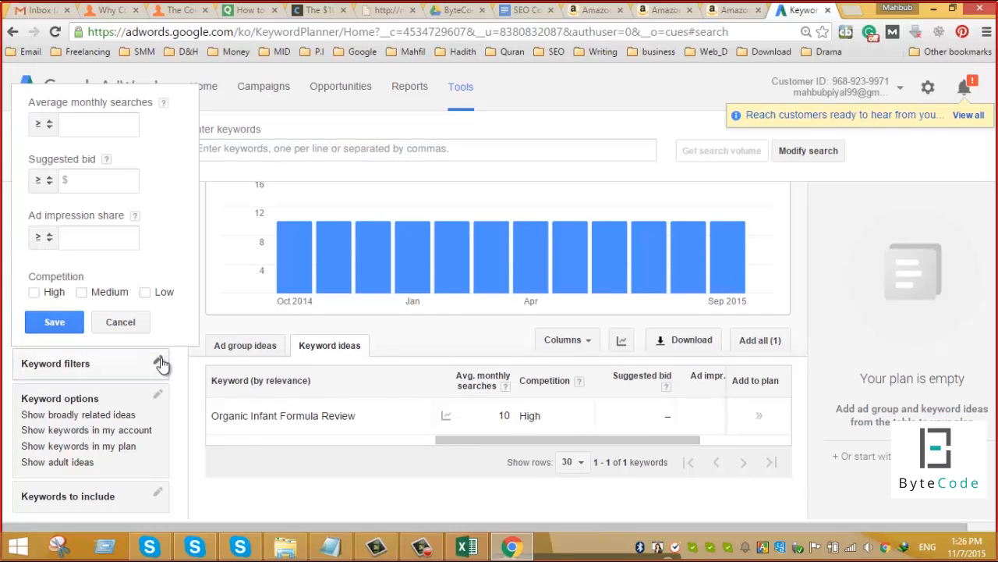
click(160, 363)
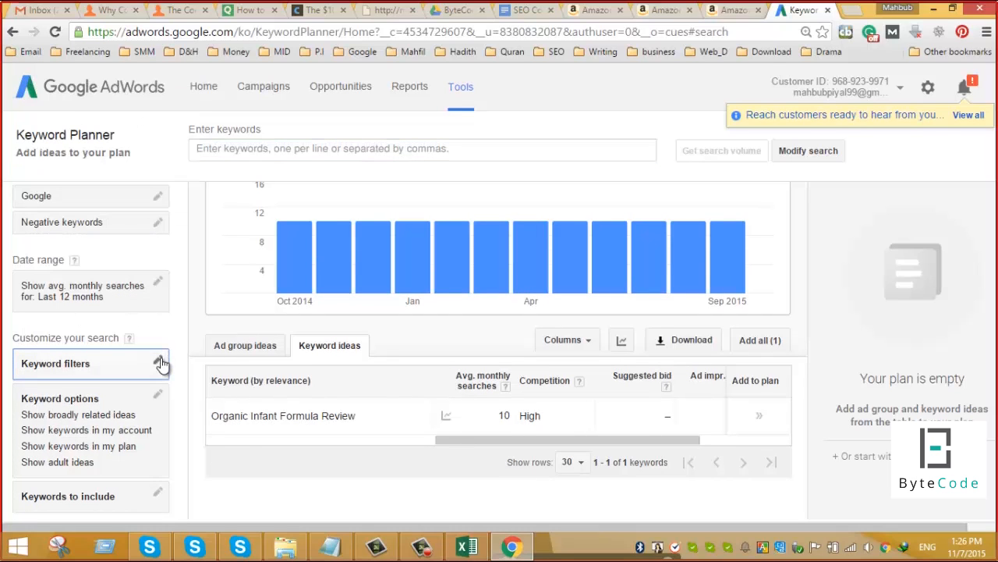
click(158, 496)
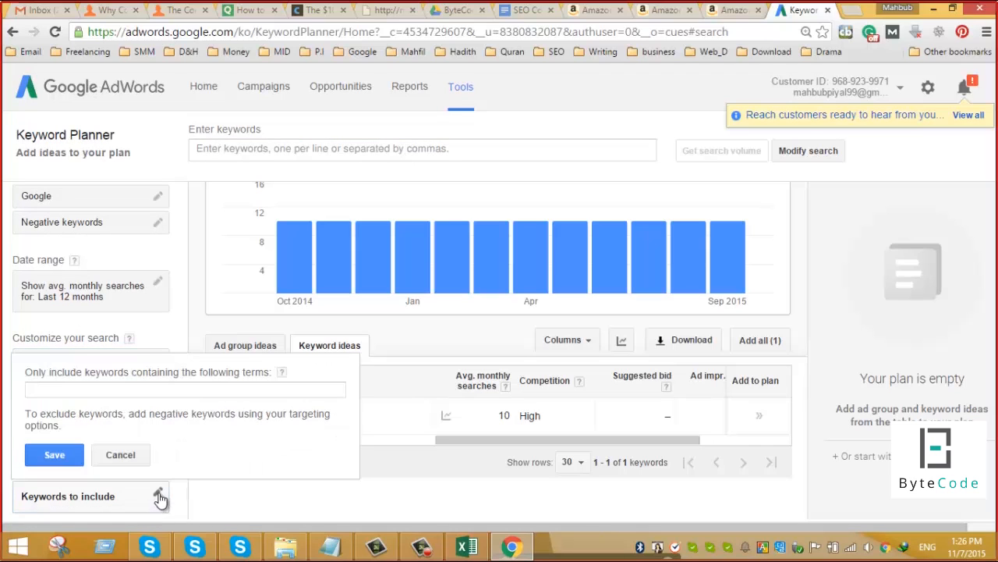
click(46, 389)
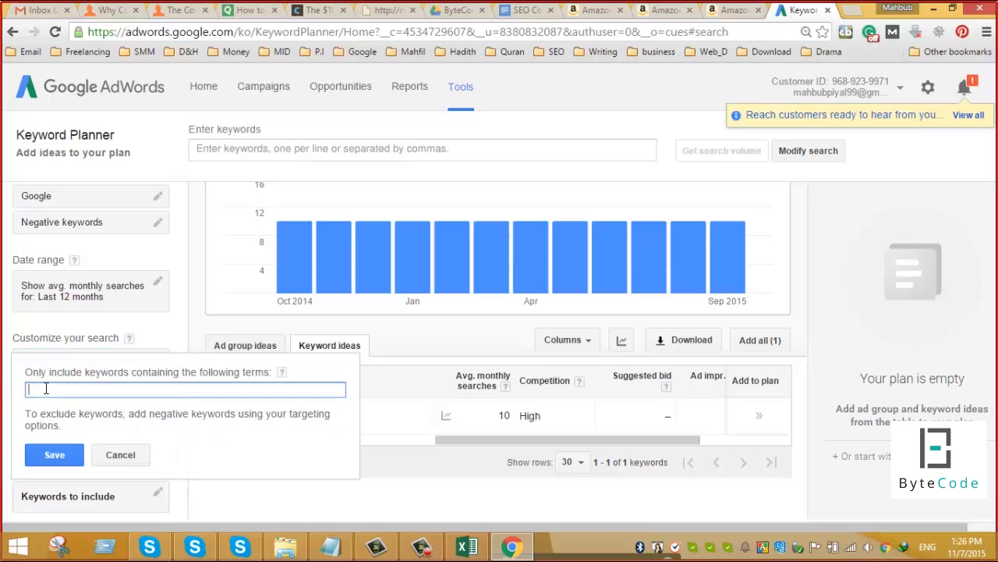
text(How To)
Switch to the Excel keyword sheet and copy the seed keyword "best organic baby formula" from cell A2.
click(468, 548)
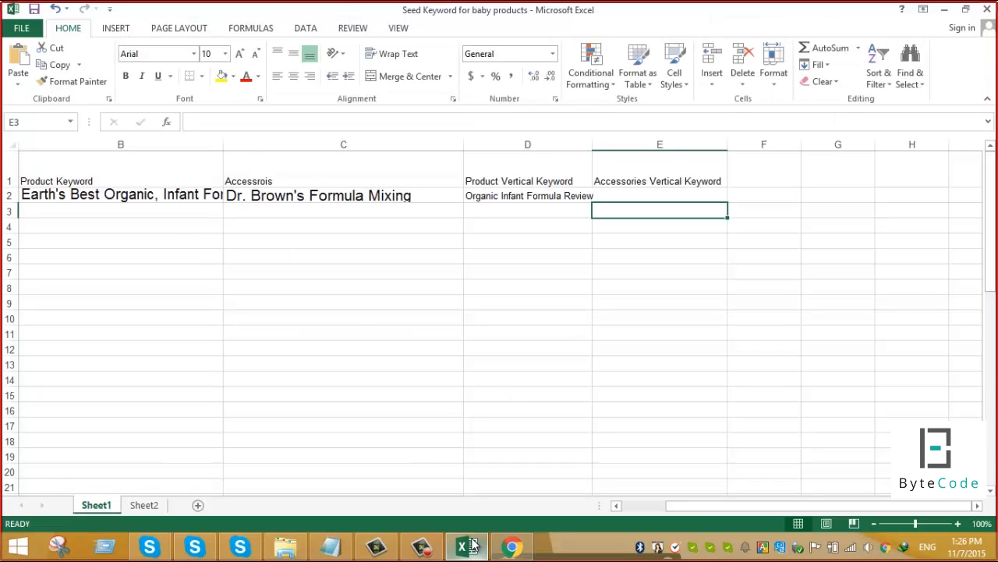
drag(671, 507, 611, 507)
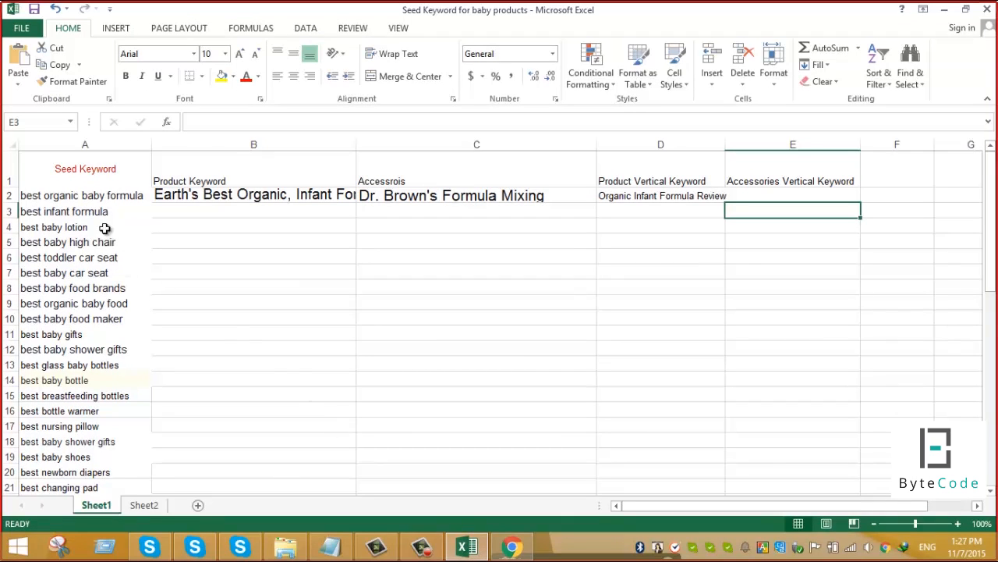
double_click(129, 195)
drag(148, 195, 19, 196)
key(ctrl+c)
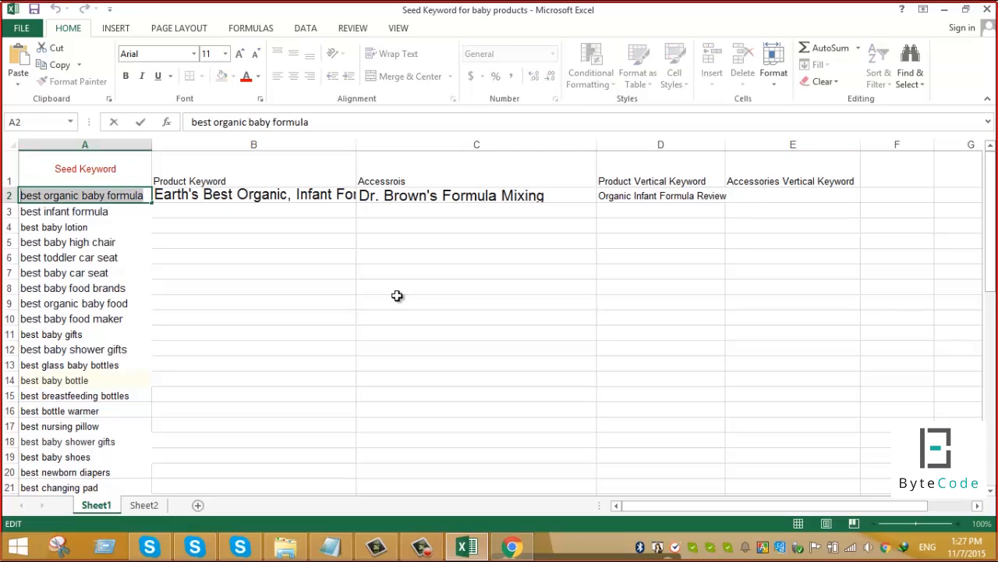
Return to Keyword Planner and save "How To" as the required term for included keywords.
click(512, 546)
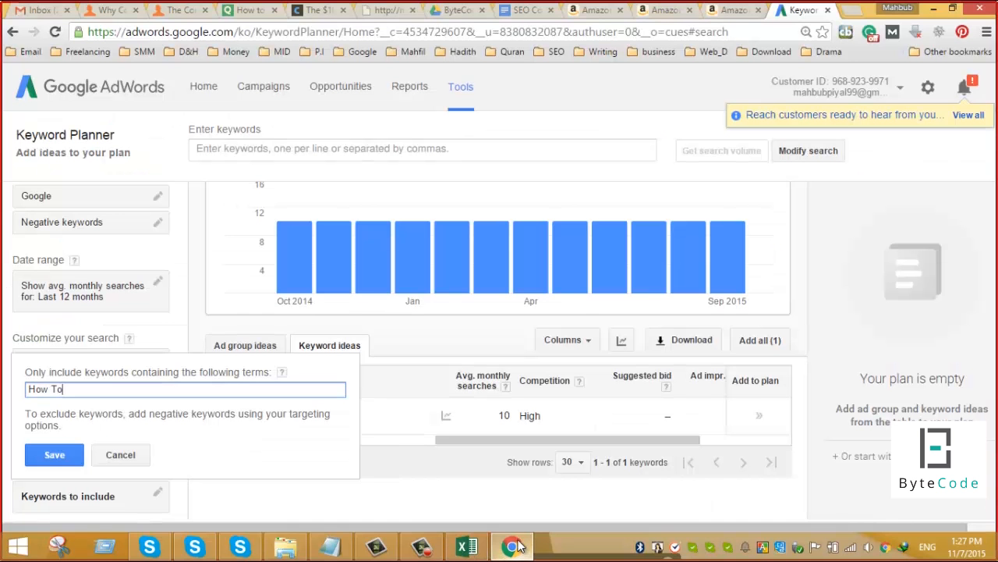
scroll(132, 320, up, 1)
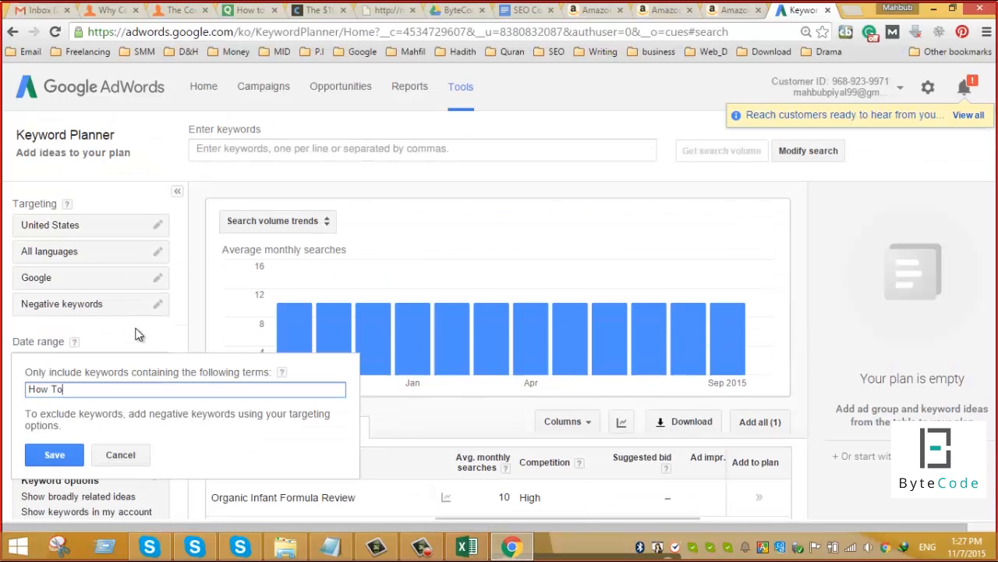
click(55, 456)
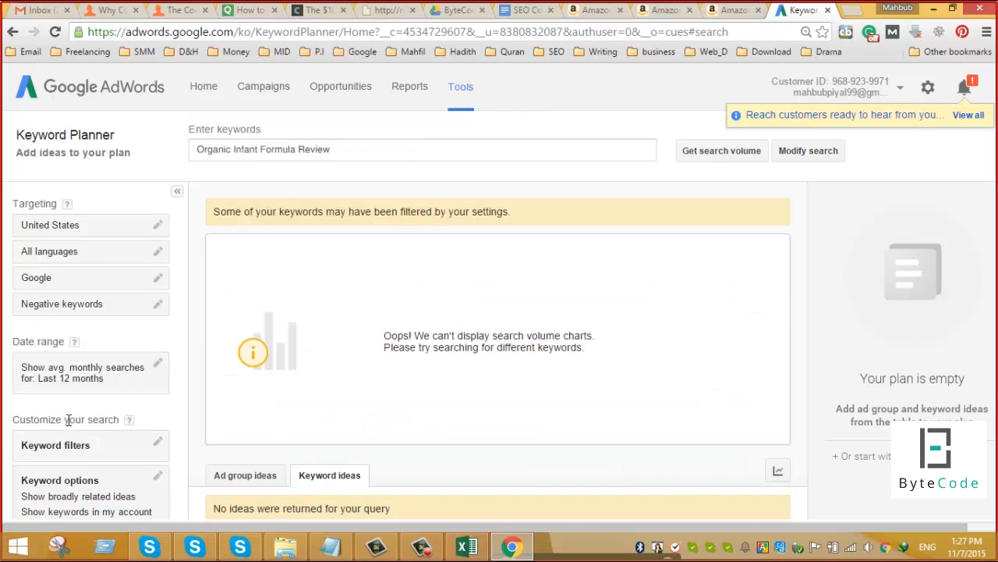
Replace the searched keyword with "best organic baby formula" and get its search volume and keyword ideas.
scroll(78, 417, down, 3)
scroll(94, 416, up, 3)
click(363, 140)
drag(363, 140, 191, 143)
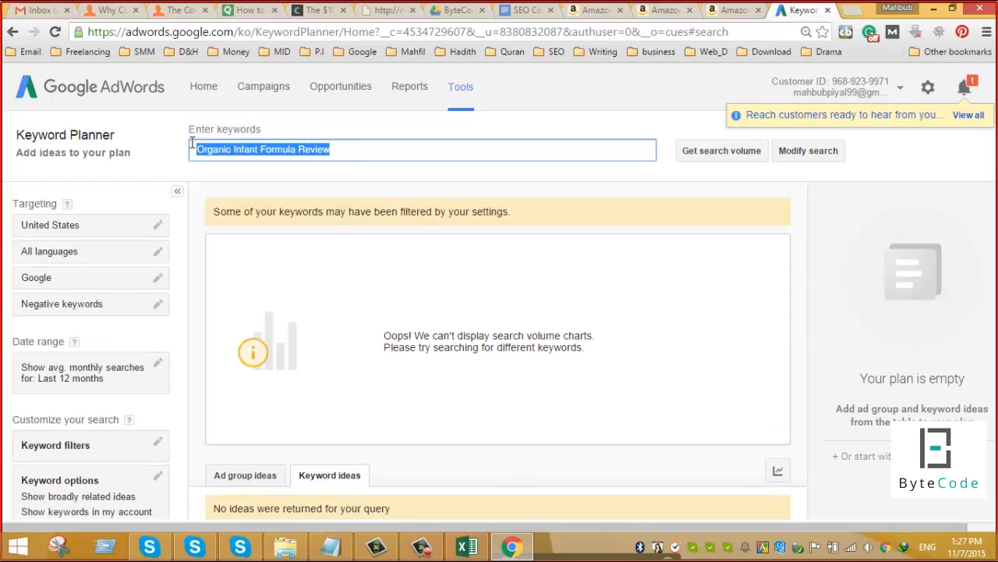
key(ctrl+v)
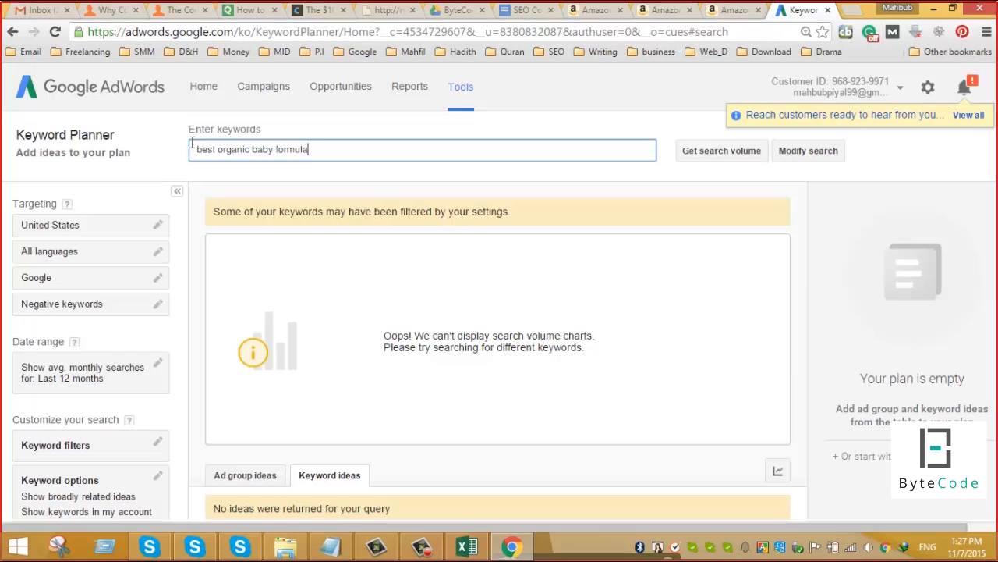
key(Return)
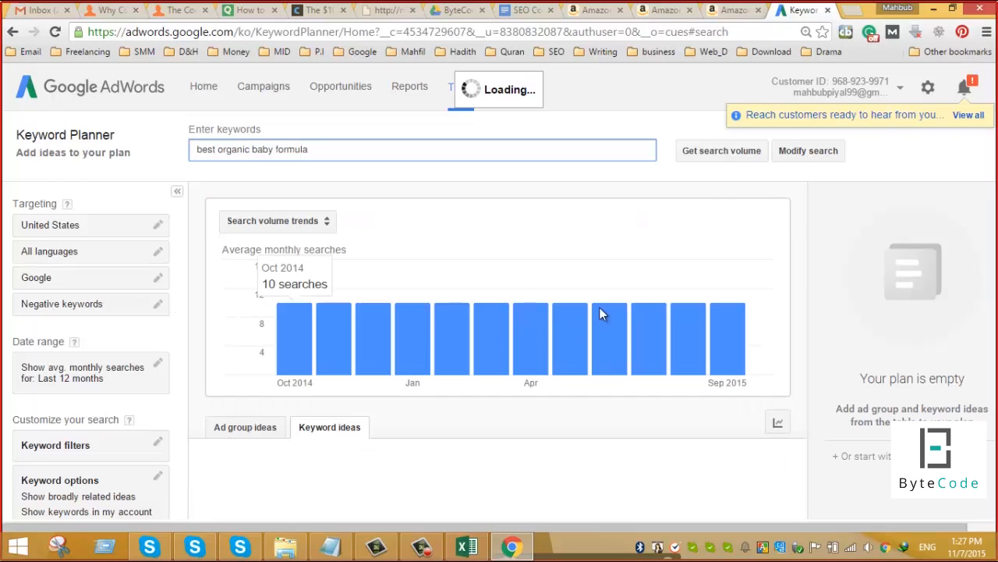
Shorten the searched keyword to "organic baby formula" and get its search volume and keyword ideas.
scroll(602, 305, down, 1)
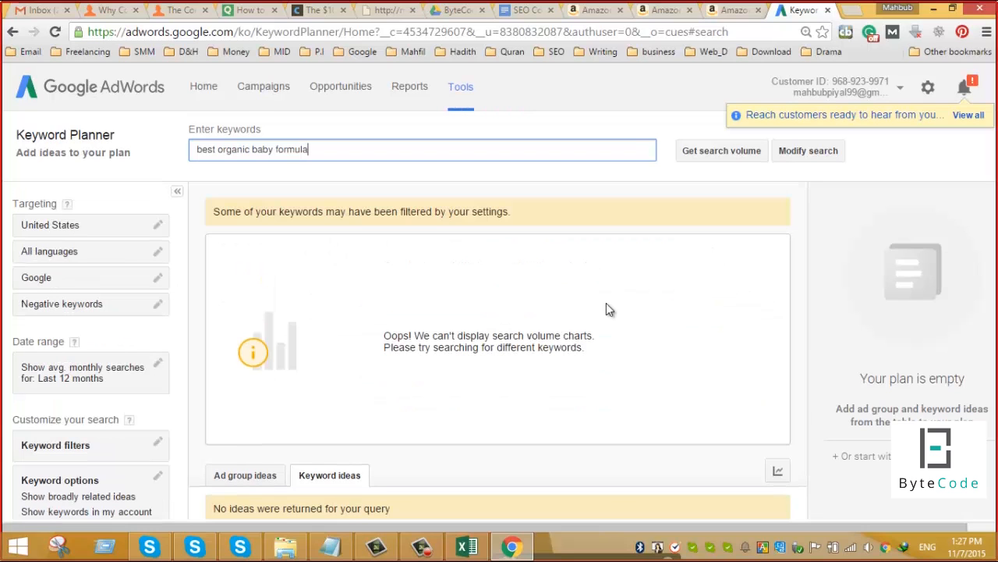
scroll(606, 302, down, 1)
scroll(606, 304, up, 1)
click(216, 148)
key(BackSpace)
key(BackSpace)
key(BackSpace)
key(BackSpace)
key(BackSpace)
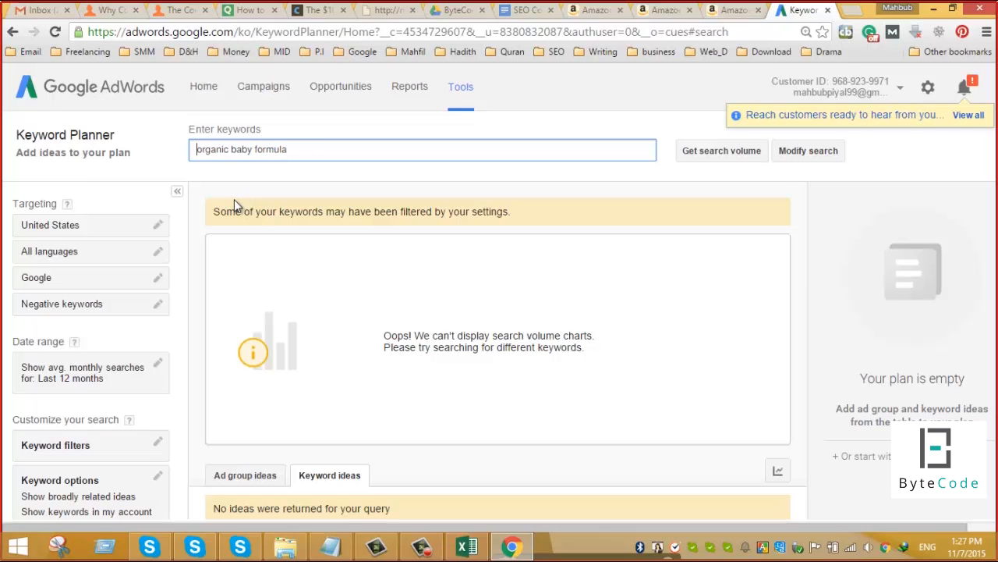
scroll(263, 276, down, 1)
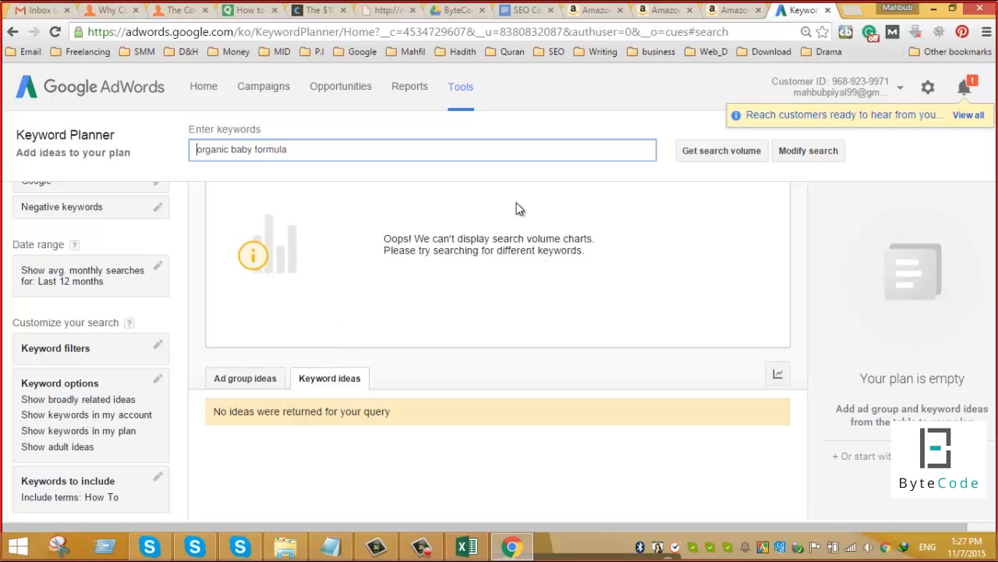
scroll(510, 468, up, 1)
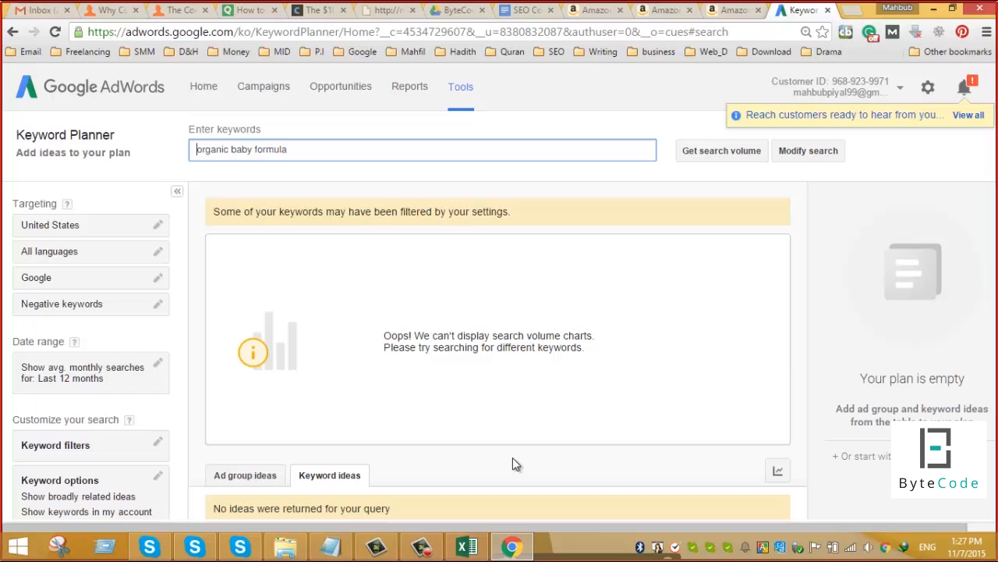
key(Return)
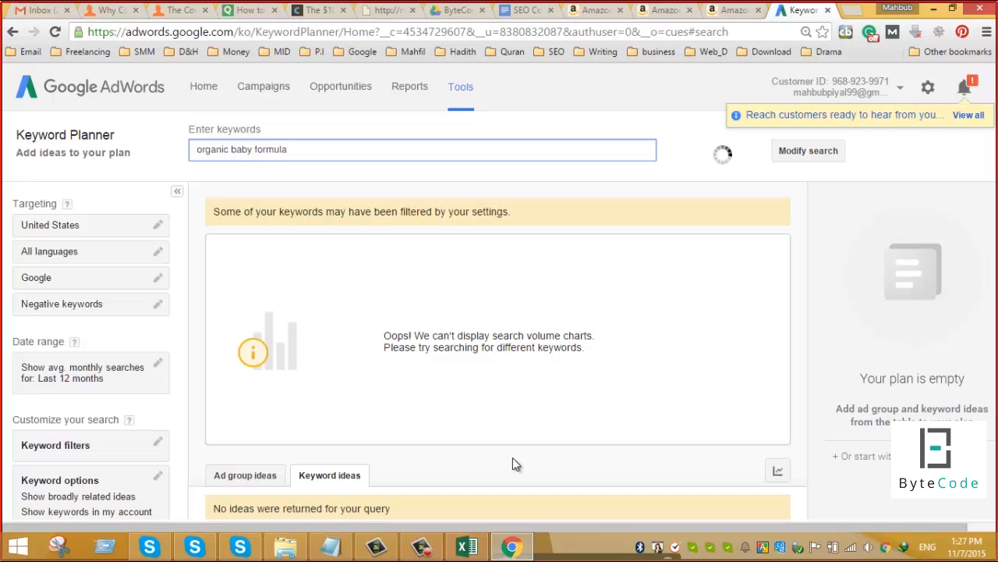
scroll(513, 464, down, 1)
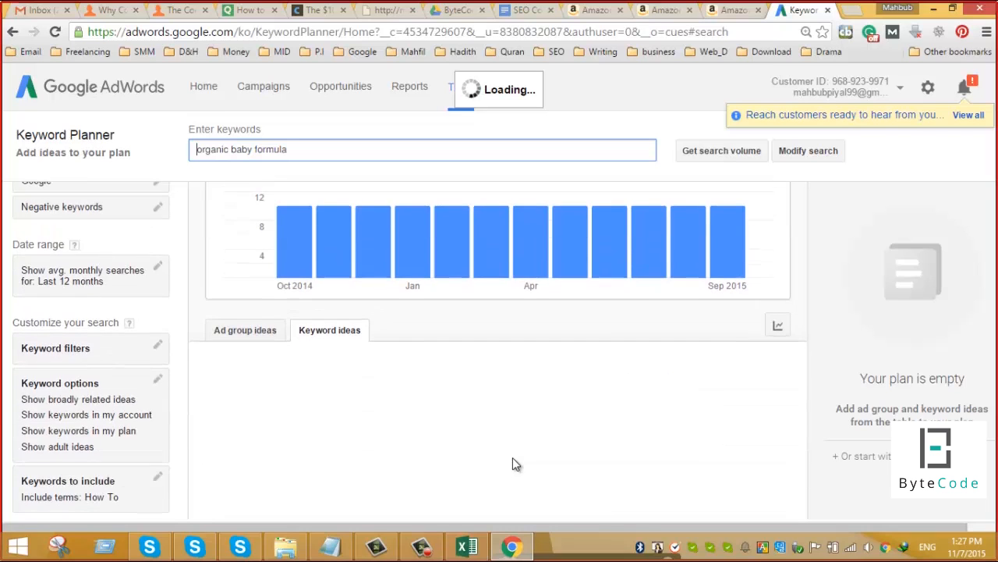
scroll(512, 465, up, 1)
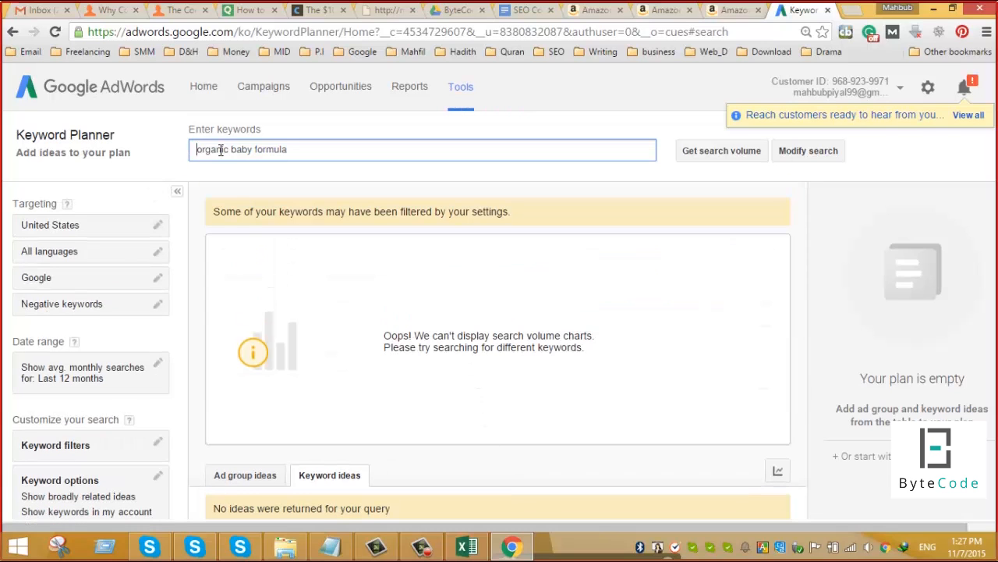
Shorten the searched keyword to "baby formula" and check its search volume and "How To" keyword ideas.
key(BackSpace)
key(BackSpace)
key(BackSpace)
key(BackSpace)
key(BackSpace)
key(BackSpace)
key(BackSpace)
key(BackSpace)
key(Return)
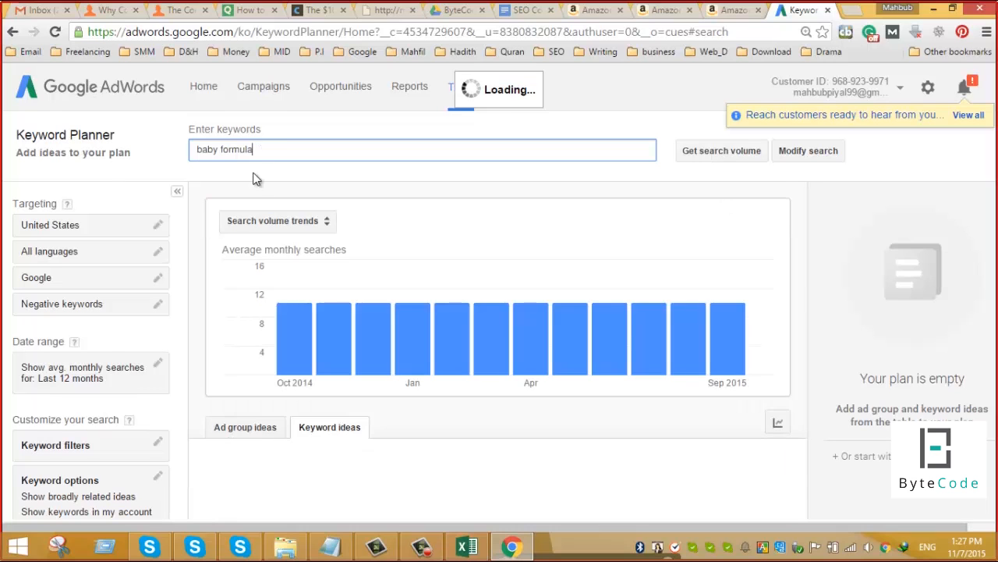
scroll(260, 237, down, 1)
scroll(261, 237, down, 1)
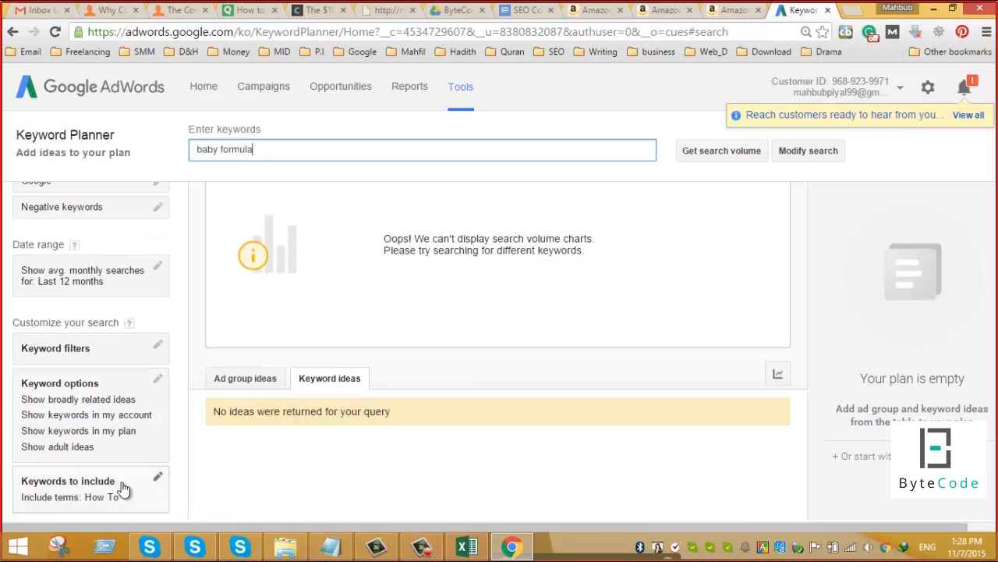
Return to the Keyword Planner start page and look over the search volume form for "baby formula".
click(156, 476)
click(96, 375)
key(Return)
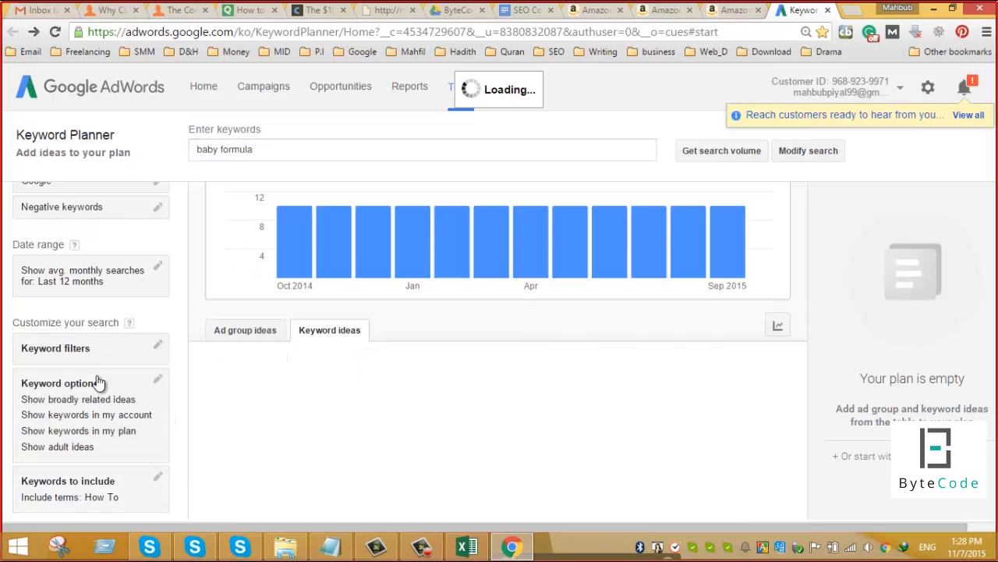
scroll(142, 415, down, 6)
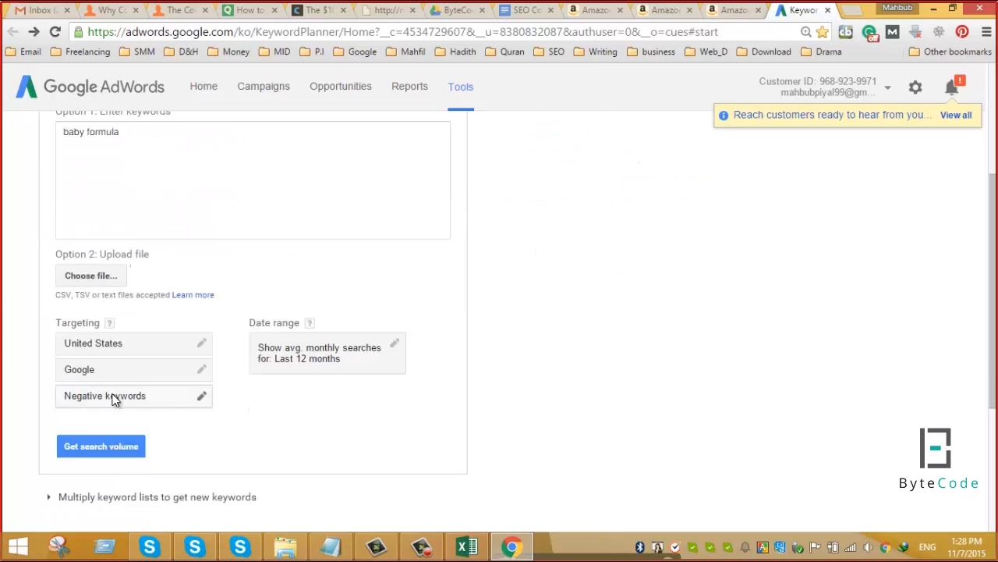
scroll(145, 427, up, 4)
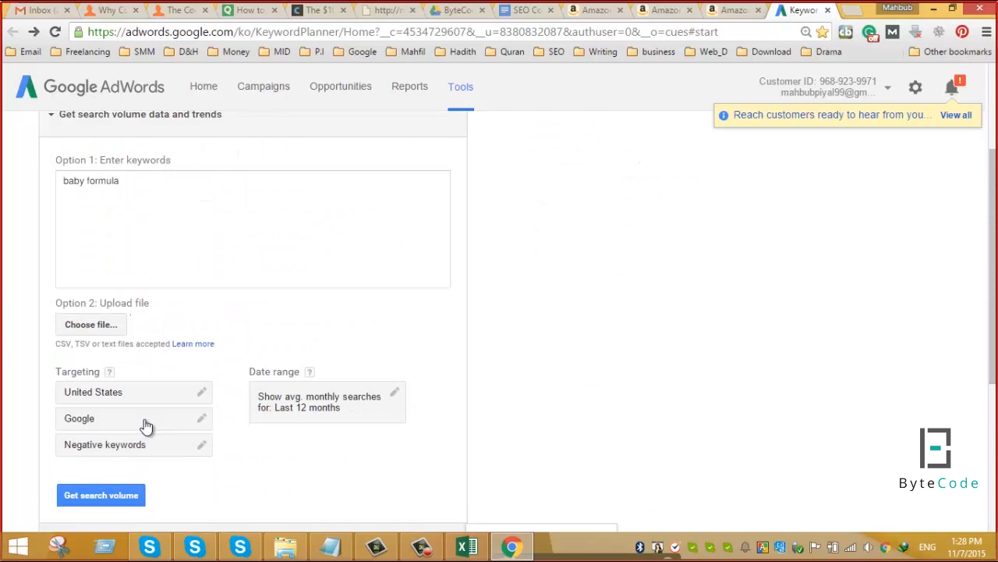
scroll(128, 378, down, 4)
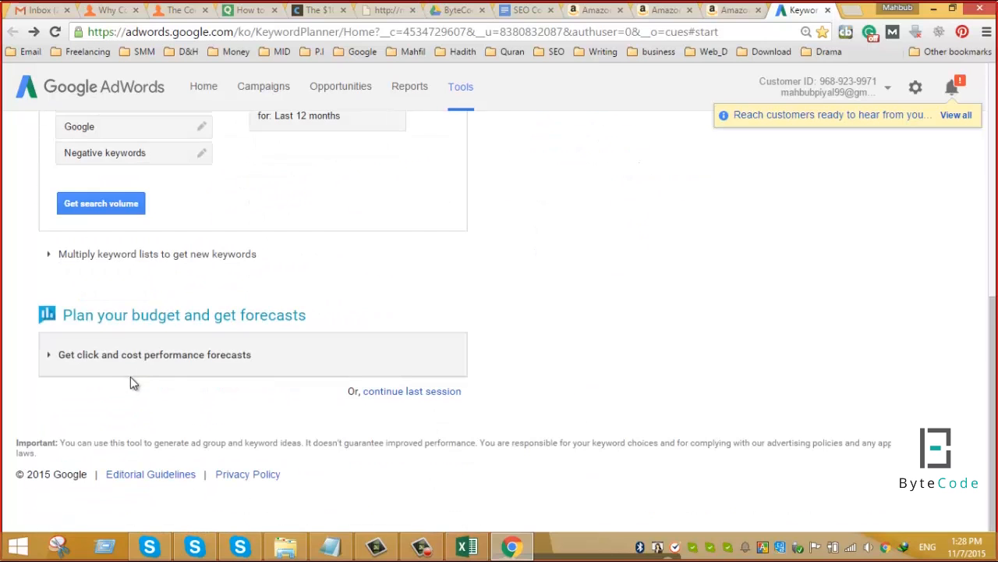
scroll(134, 390, up, 7)
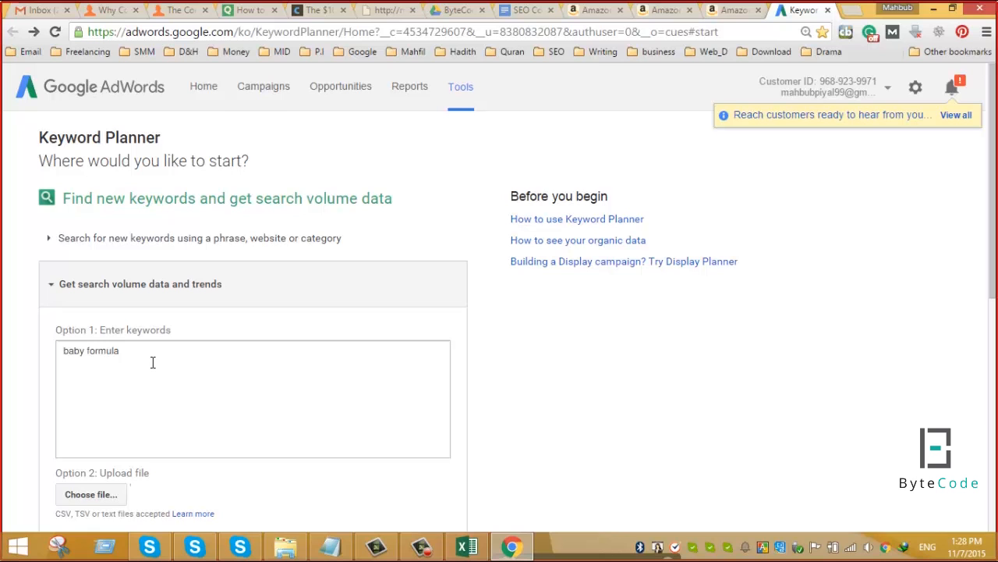
Check the seed keywords in the Excel sheet and return to Keyword Planner.
click(468, 546)
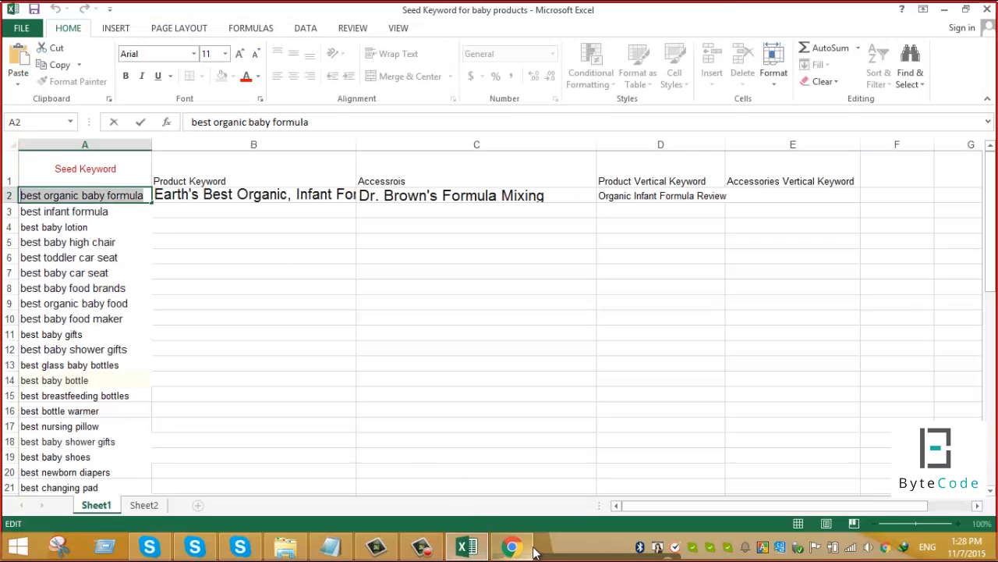
click(472, 547)
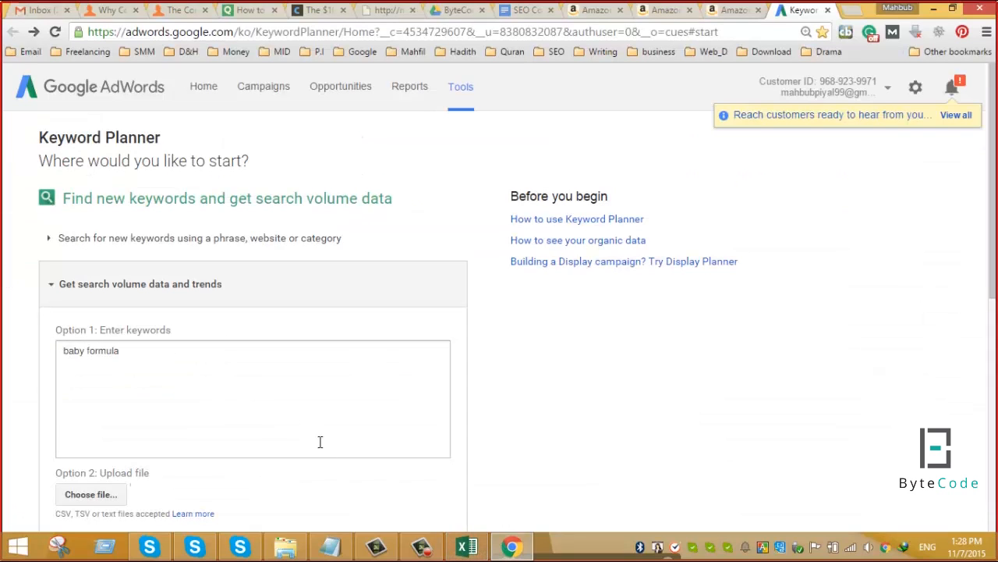
click(468, 546)
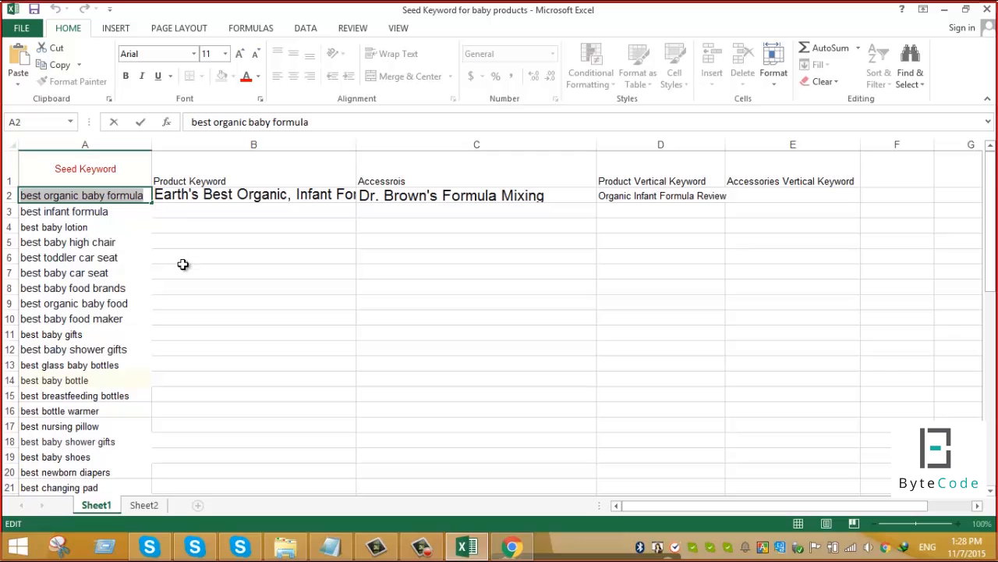
click(514, 550)
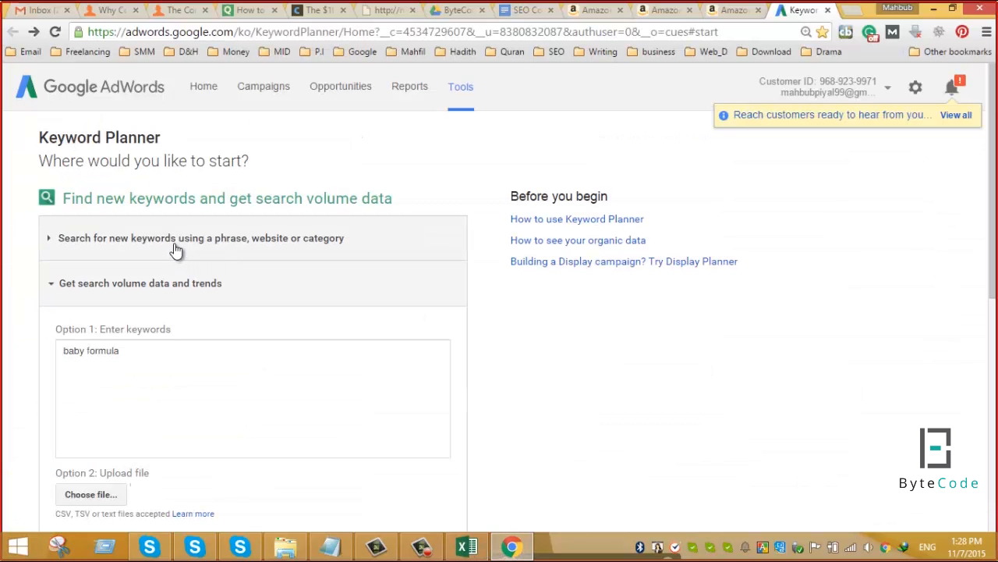
Look through the Keyword Planner start options for multiplying keyword lists and searching for new keywords.
scroll(149, 289, down, 2)
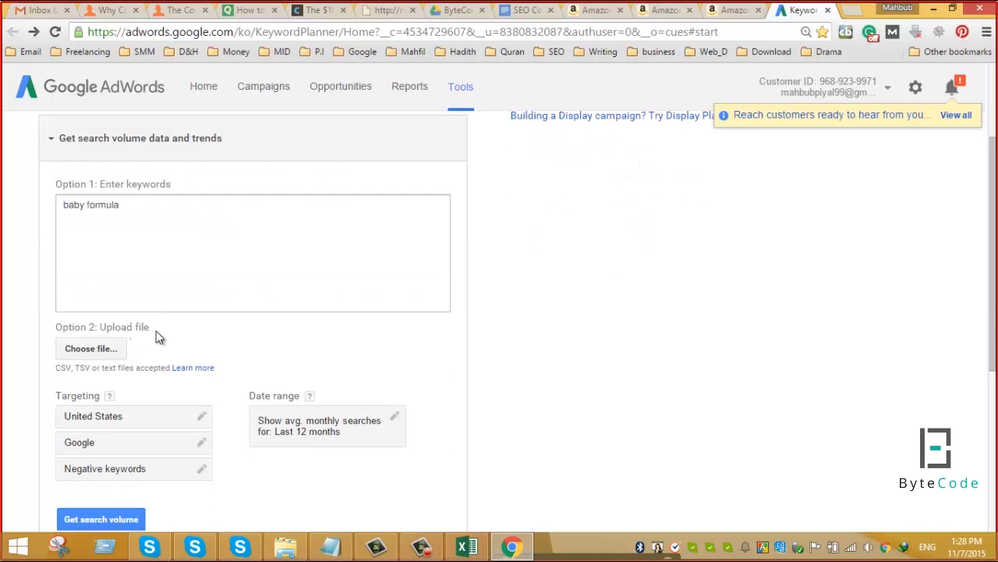
scroll(158, 353, down, 3)
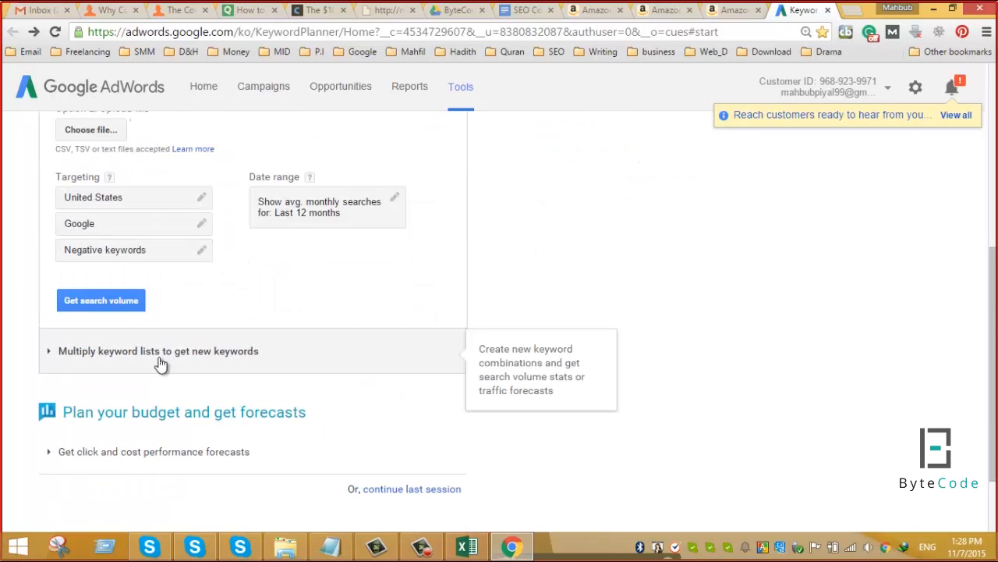
click(161, 353)
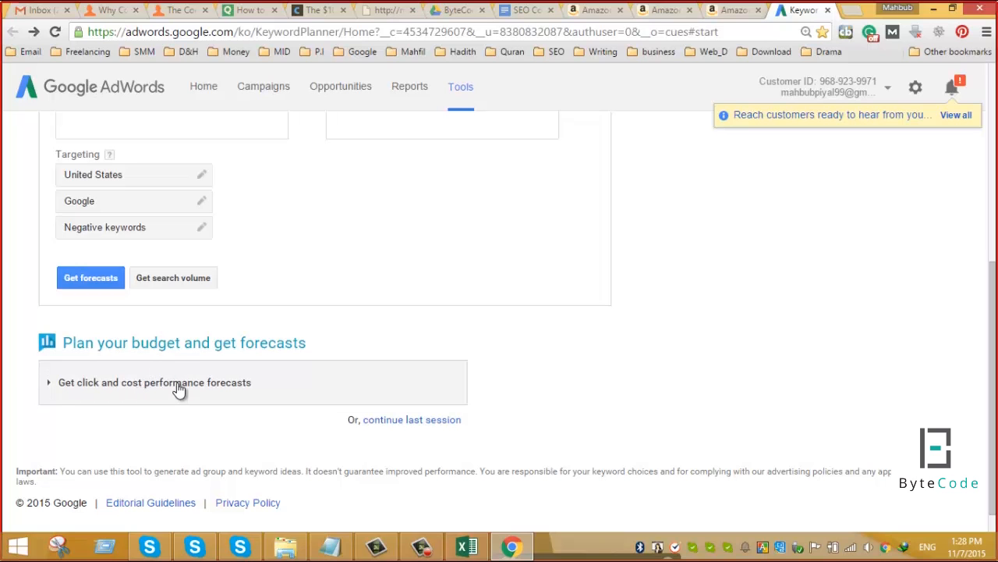
scroll(179, 388, up, 3)
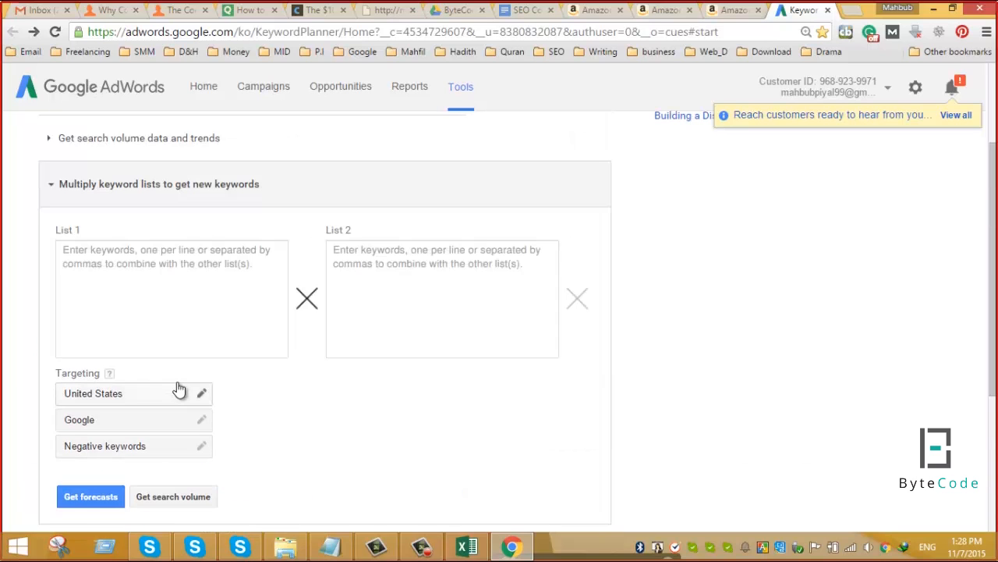
scroll(178, 387, down, 3)
scroll(178, 381, up, 4)
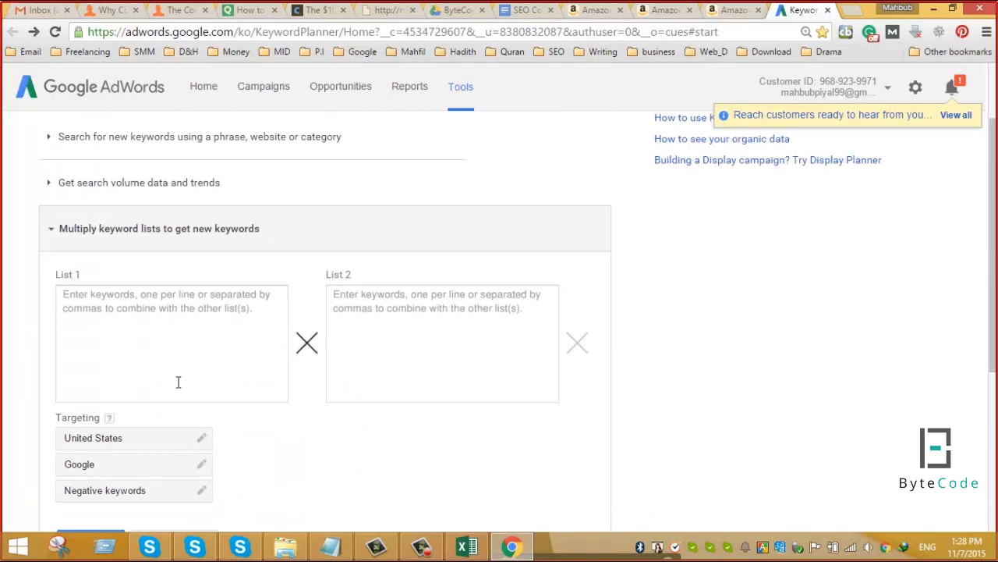
scroll(178, 382, up, 2)
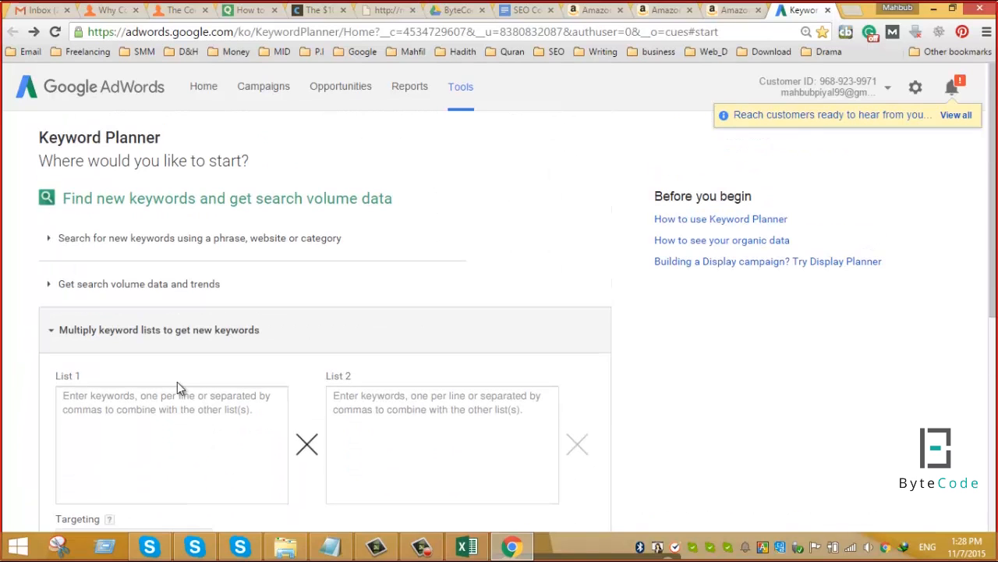
click(175, 249)
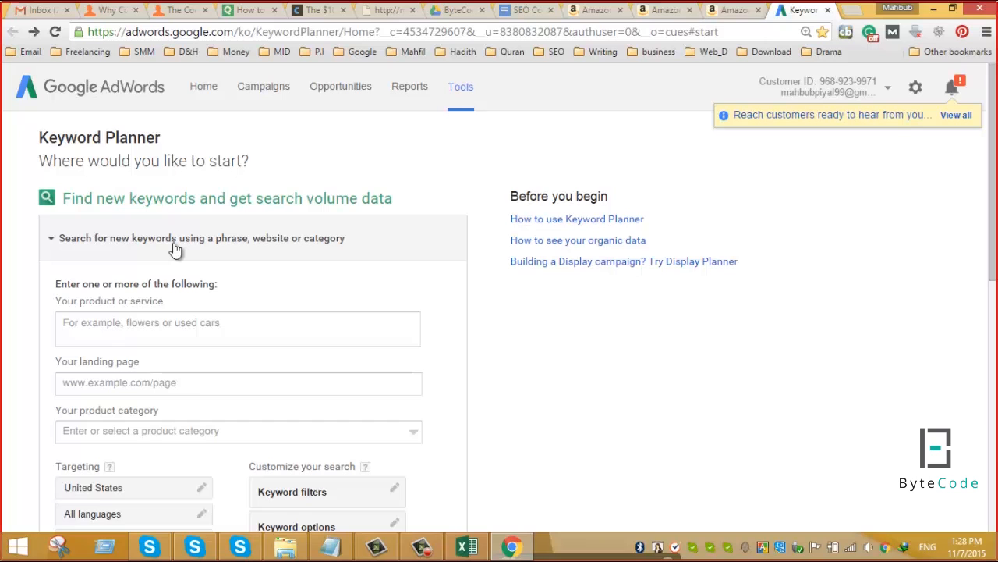
click(175, 249)
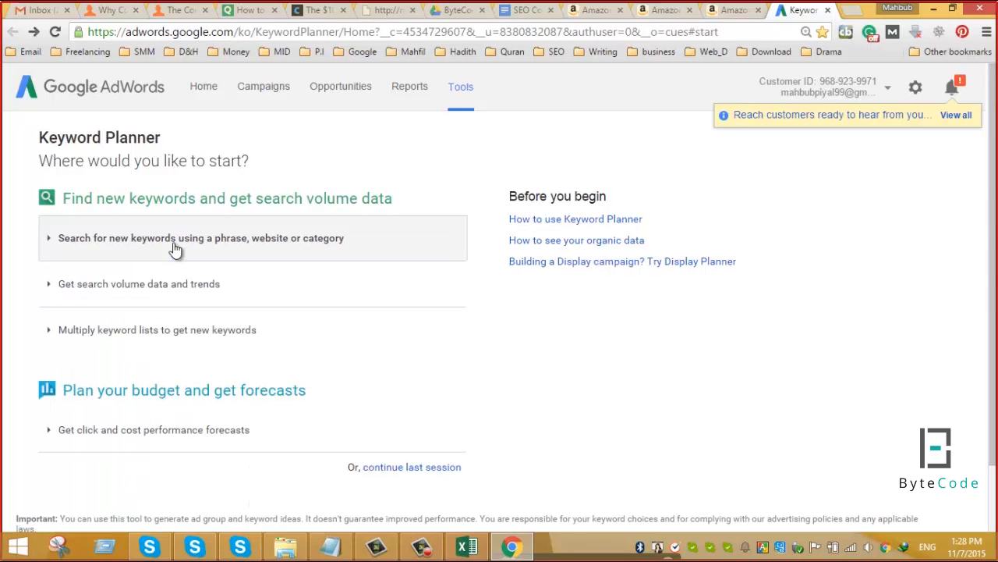
Open the form for multiplying keyword lists and enter "best organic baby formula" in List 1.
click(172, 340)
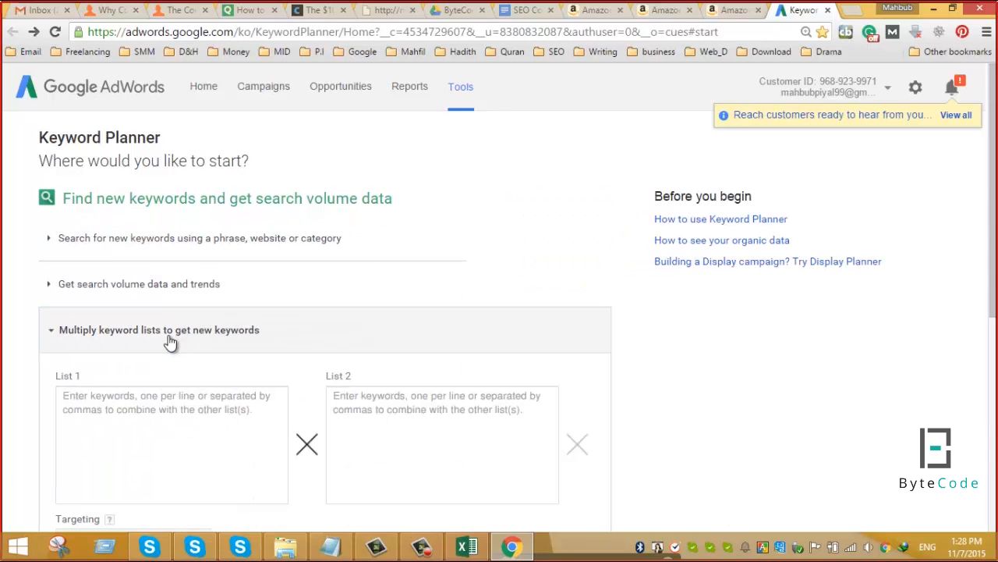
click(128, 435)
text(best organic baby formula)
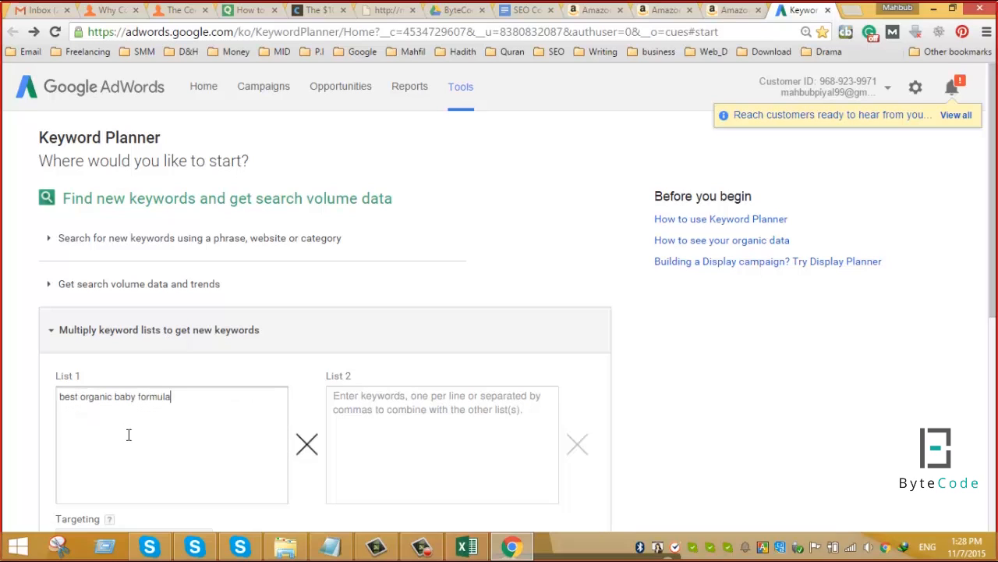
text(,)
key(BackSpace)
key(BackSpace)
Fill List 2 with the seed keyword, edited to read "Organic baby formula".
click(475, 431)
text(best organic baby formula)
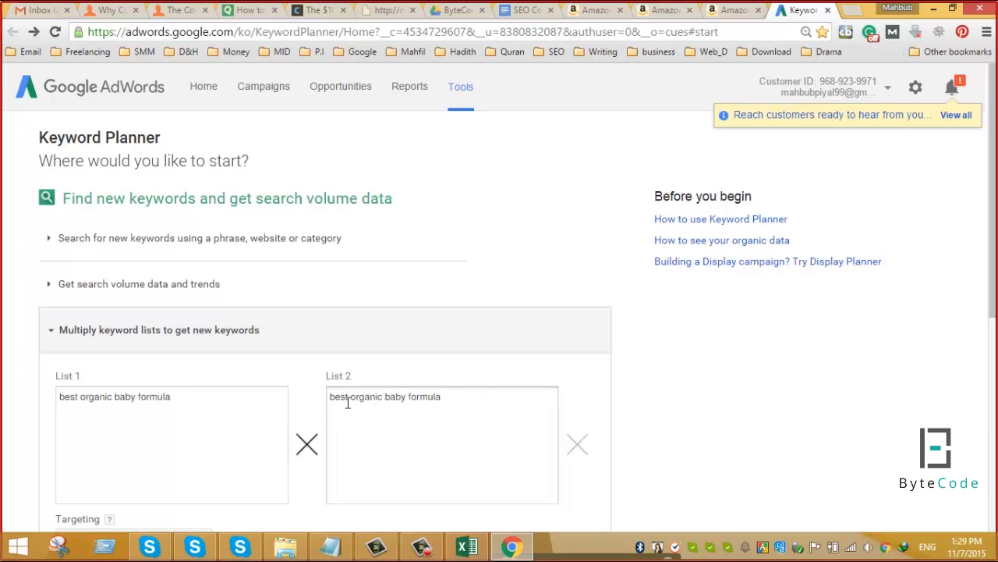
drag(350, 398, 357, 398)
key(BackSpace)
key(BackSpace)
key(BackSpace)
key(BackSpace)
key(BackSpace)
key(BackSpace)
text(O)
Get forecasts for the combined keyword lists, review the daily forecasts and show them by keyword.
scroll(202, 372, down, 4)
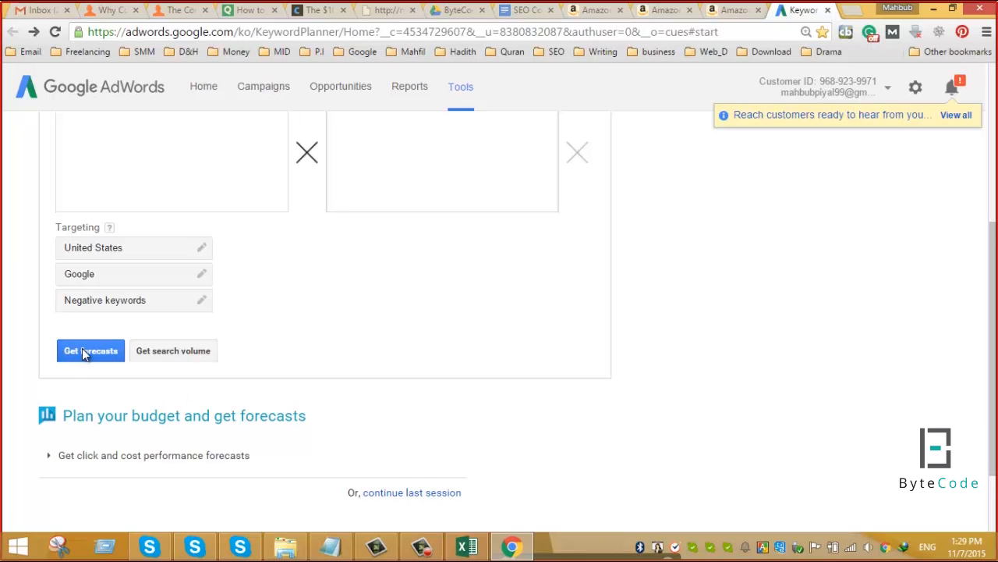
click(86, 351)
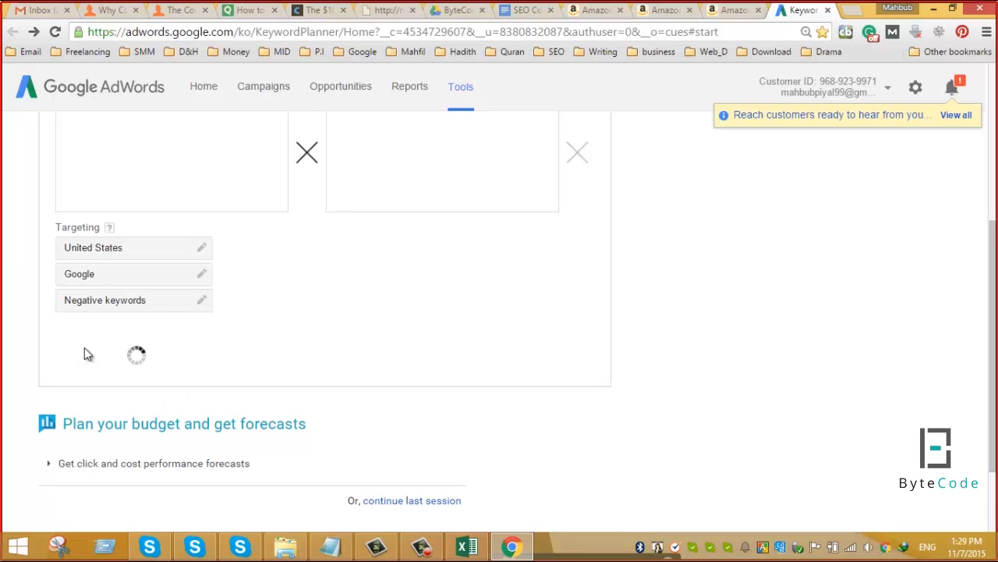
scroll(242, 328, down, 3)
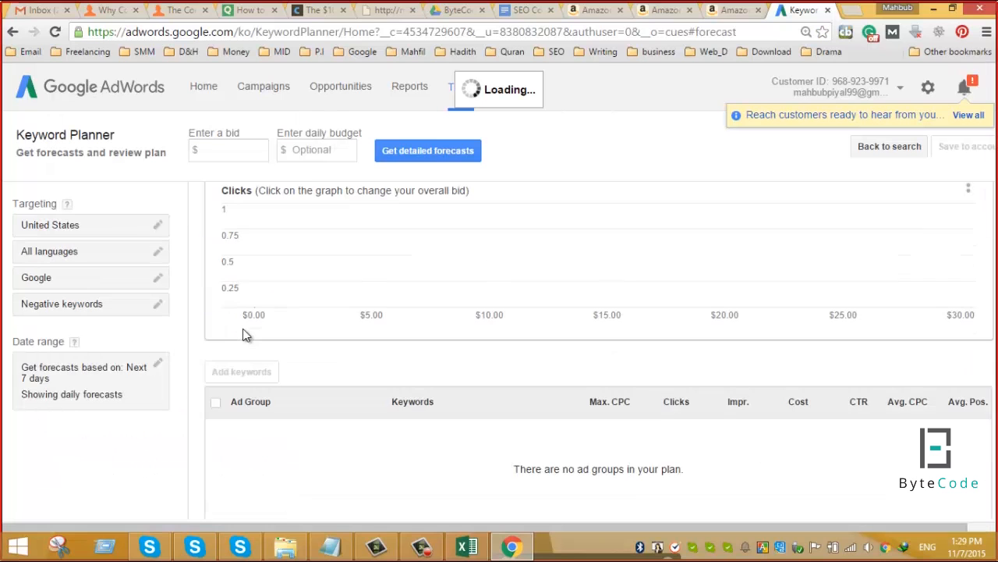
scroll(244, 330, down, 2)
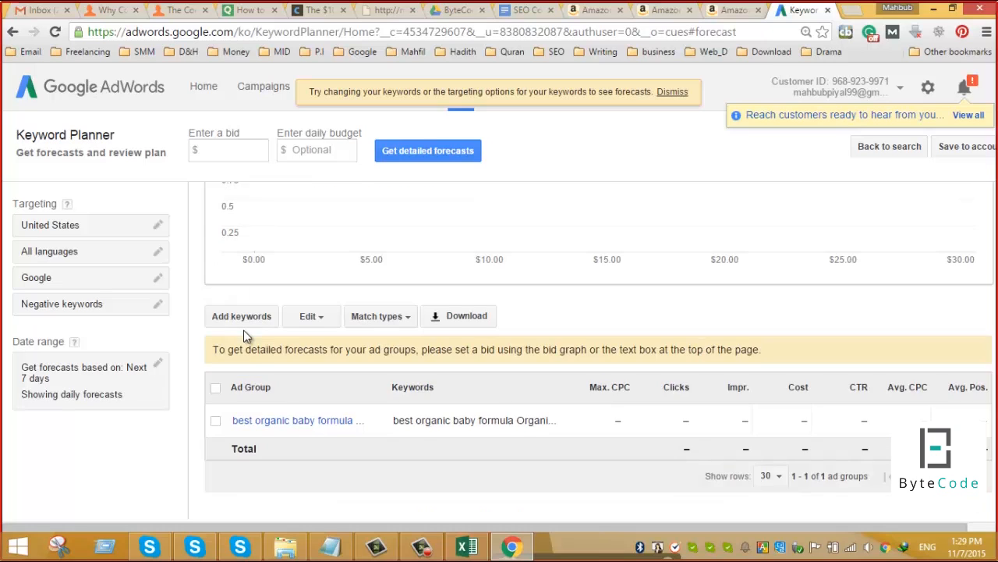
scroll(244, 330, up, 3)
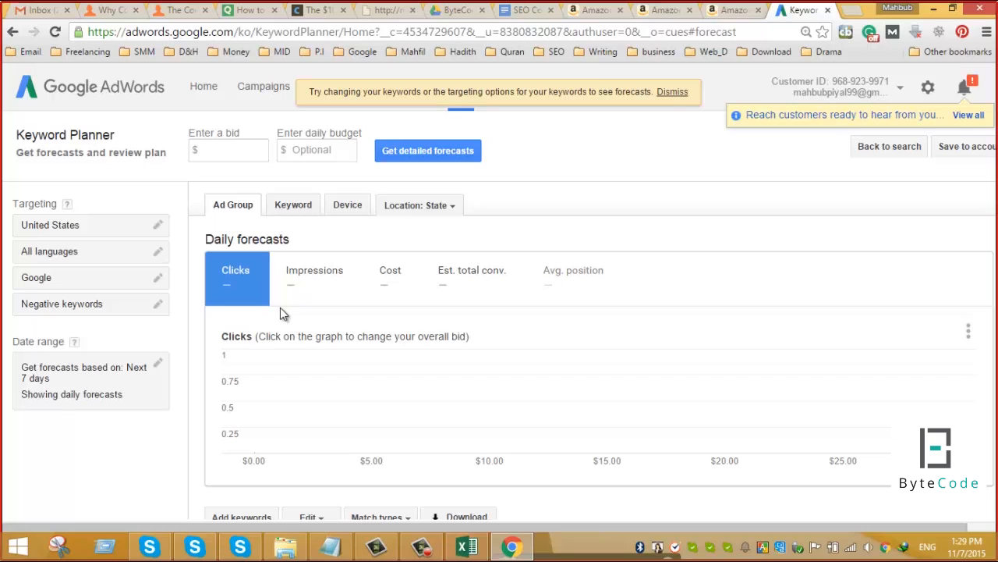
click(298, 211)
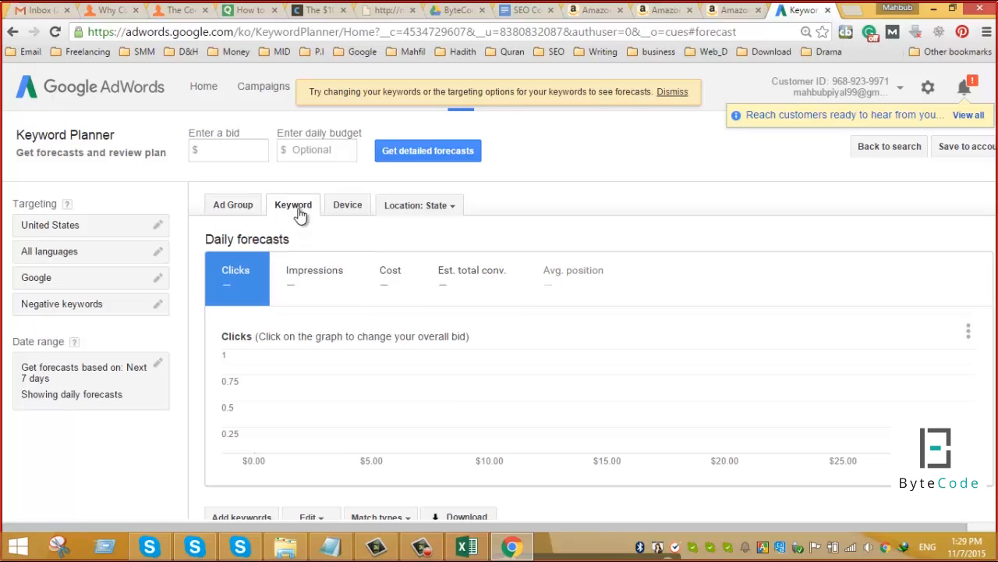
Review the keyword forecast table and the daily forecasts chart for the combined keyword.
scroll(289, 412, down, 3)
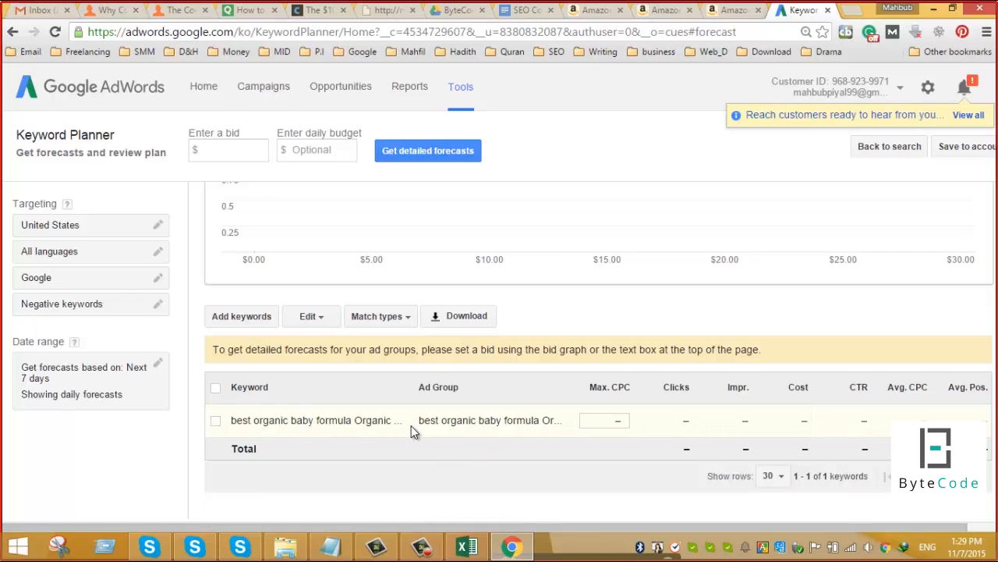
scroll(414, 485, up, 3)
scroll(416, 496, down, 3)
scroll(517, 379, up, 3)
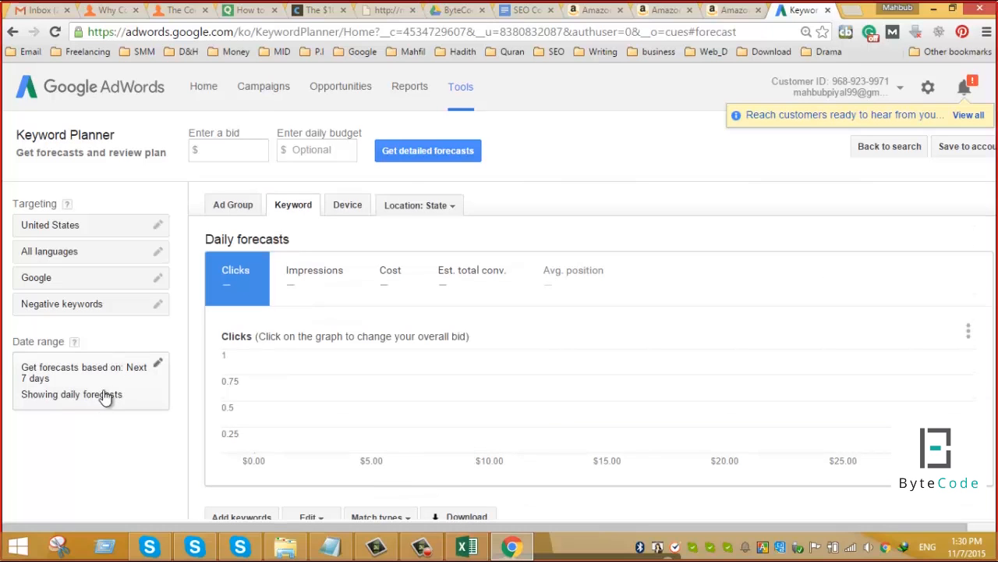
Check the seed keyword in Excel, then open keywordtool.io in a new browser tab and enter "best organic baby formula" as the keyword.
click(466, 547)
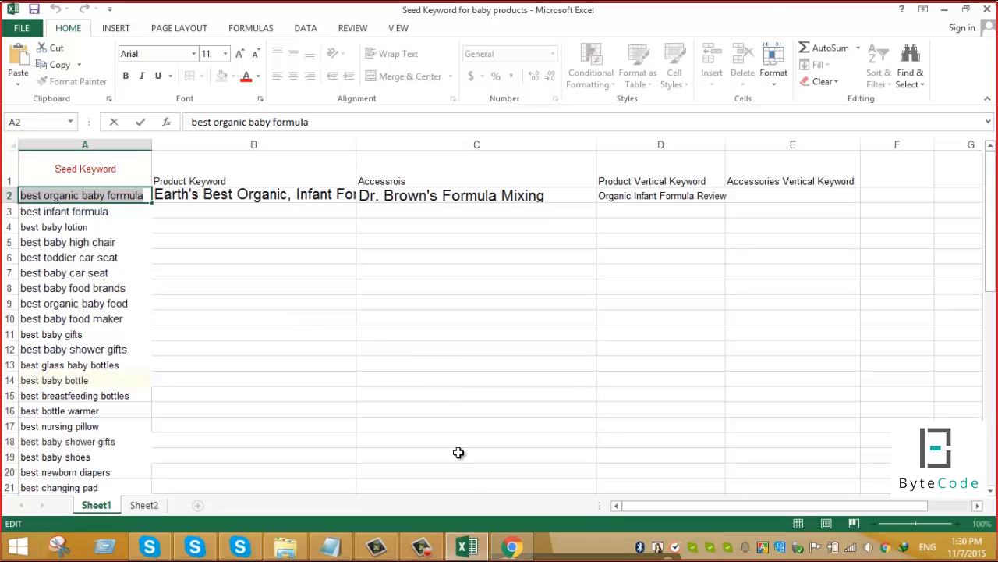
click(512, 546)
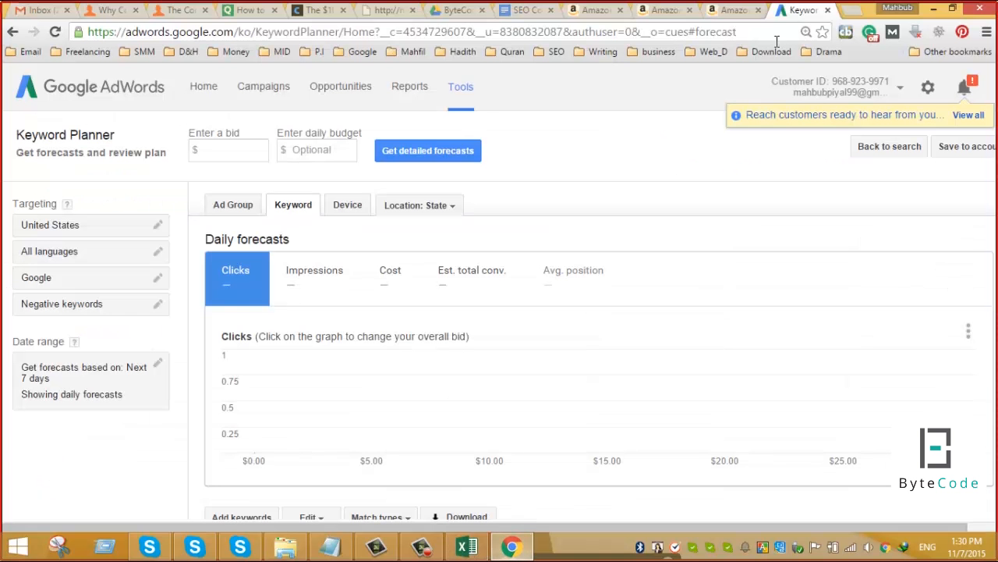
click(853, 12)
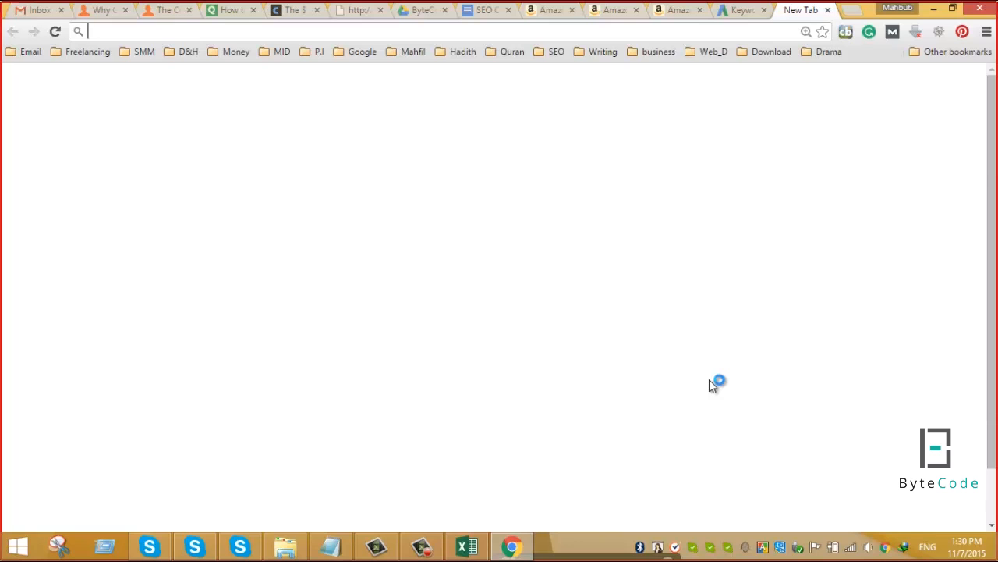
text(keywo)
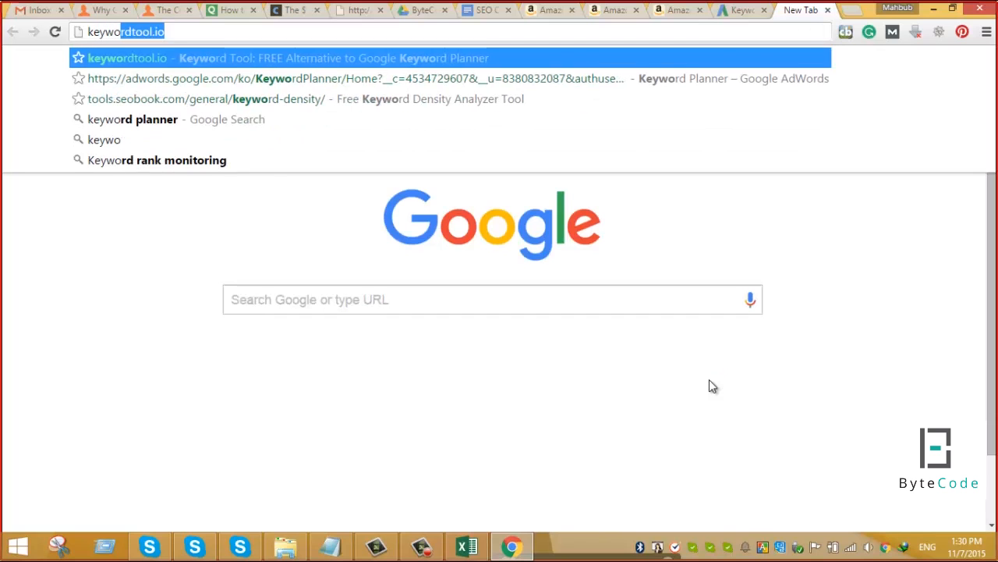
text(rds)
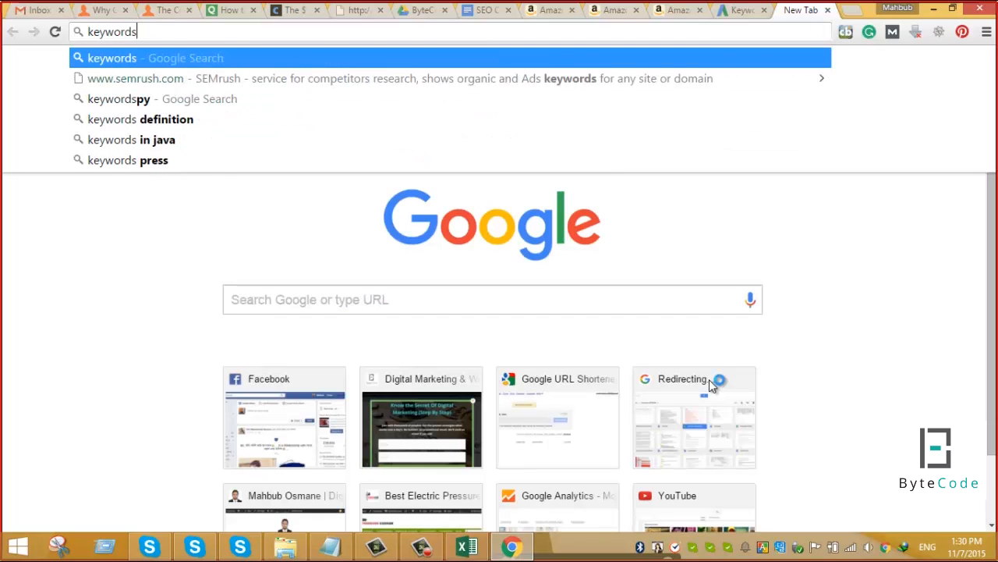
key(BackSpace)
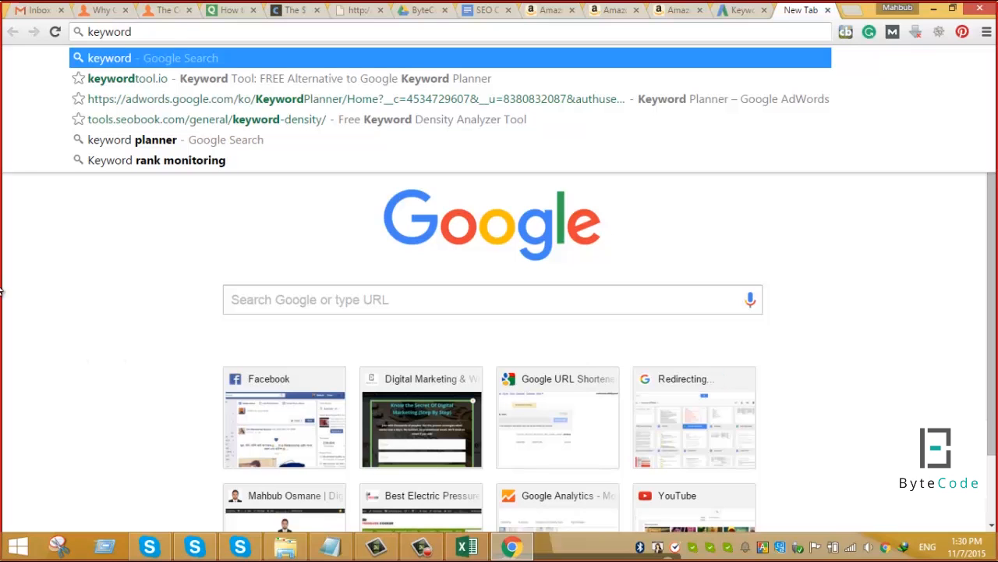
click(133, 79)
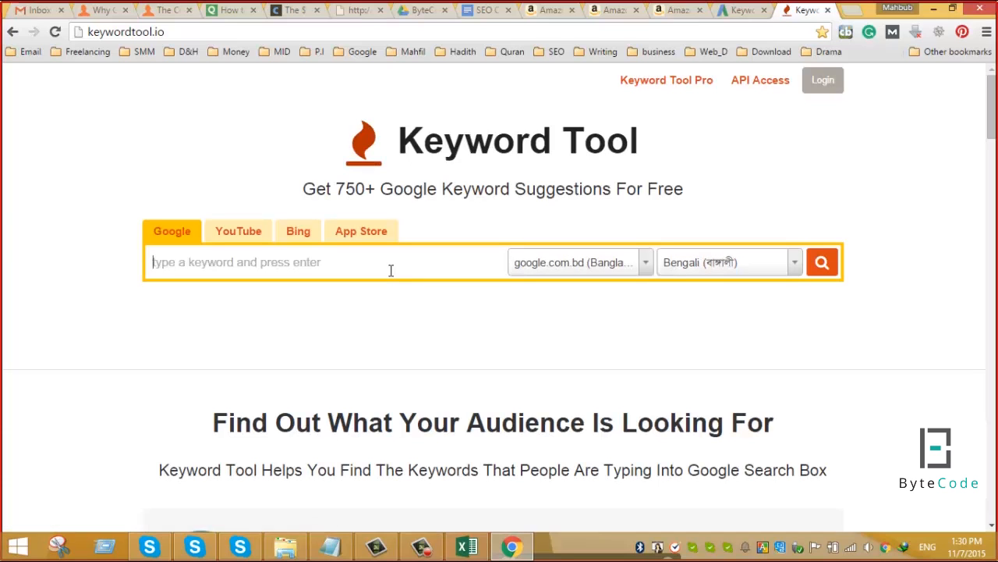
text(best organic baby formula)
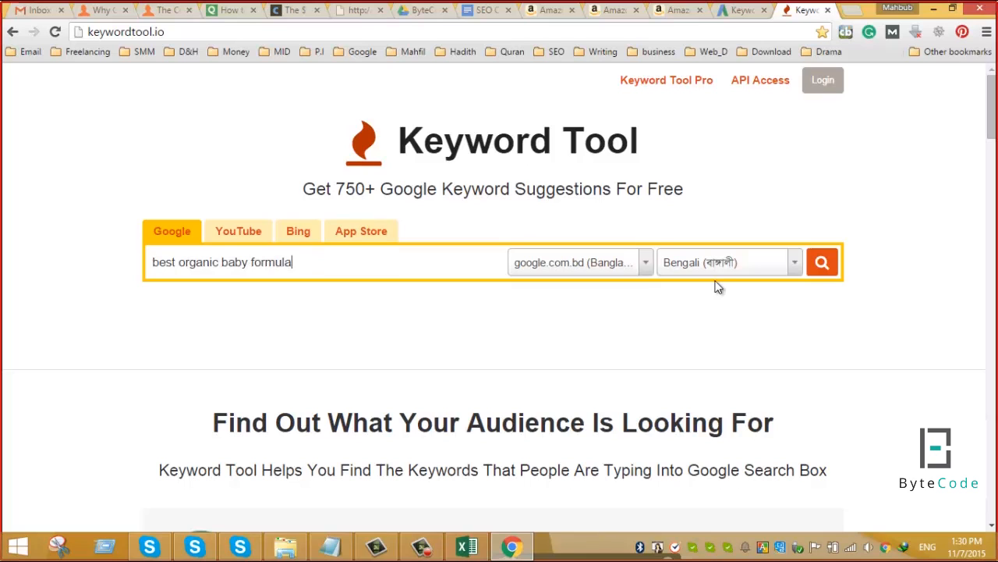
click(618, 267)
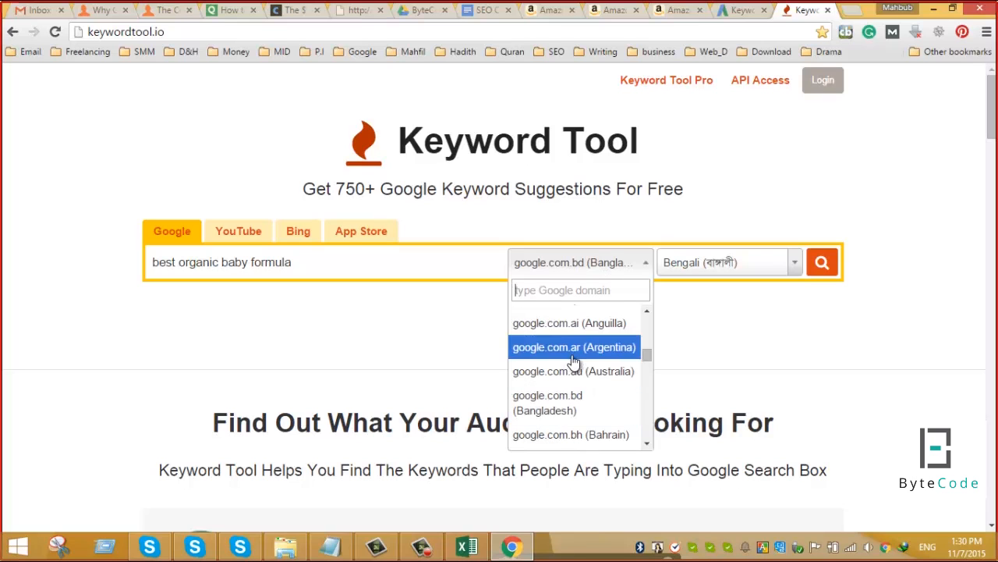
scroll(573, 358, down, 2)
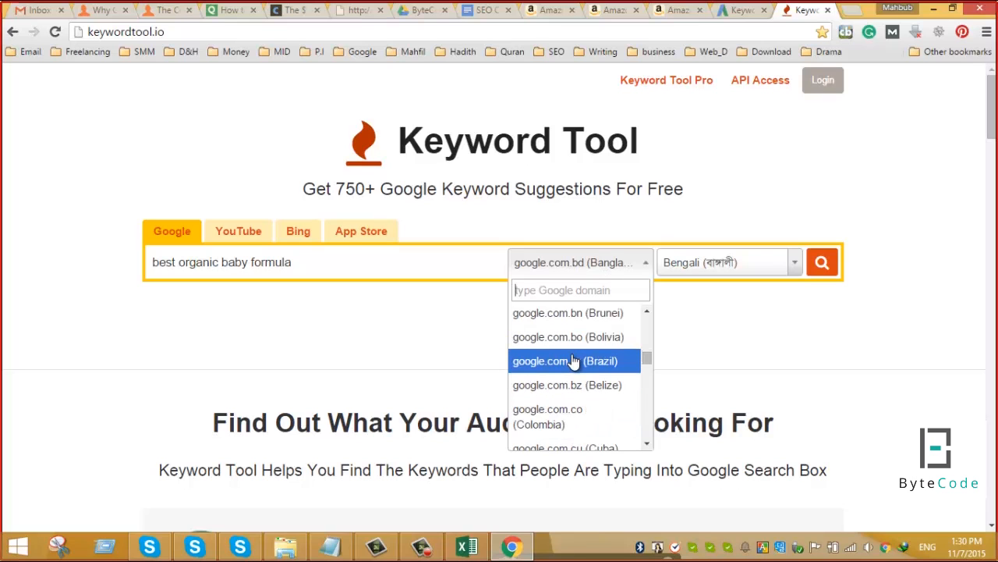
scroll(573, 361, down, 2)
scroll(548, 428, up, 4)
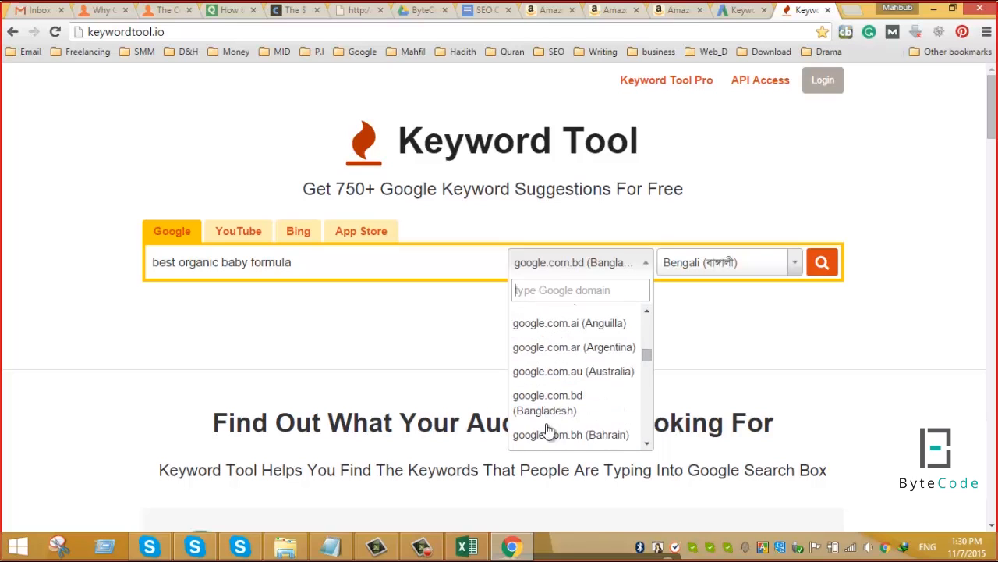
click(624, 266)
click(645, 266)
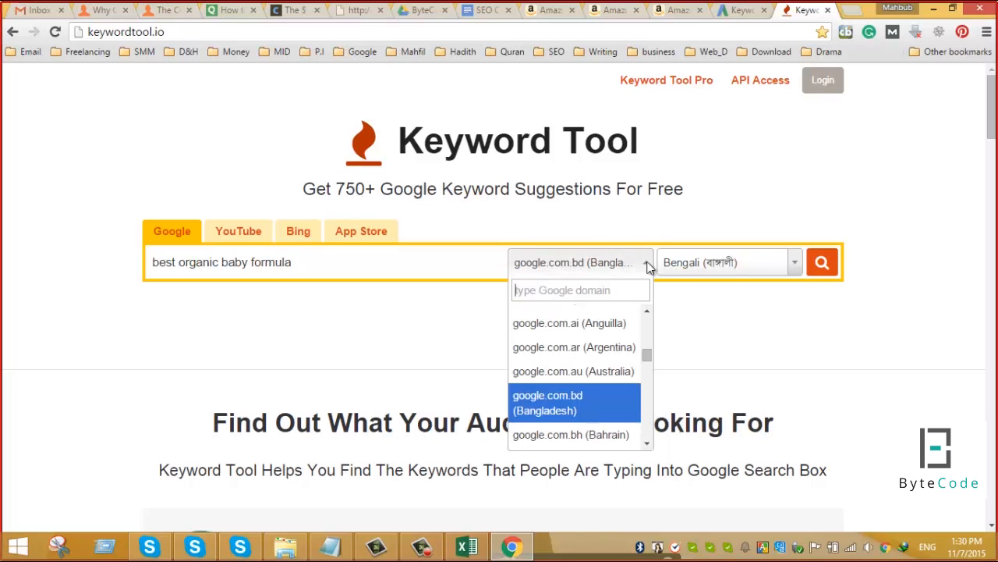
Set the language for the keyword suggestions to English.
click(790, 266)
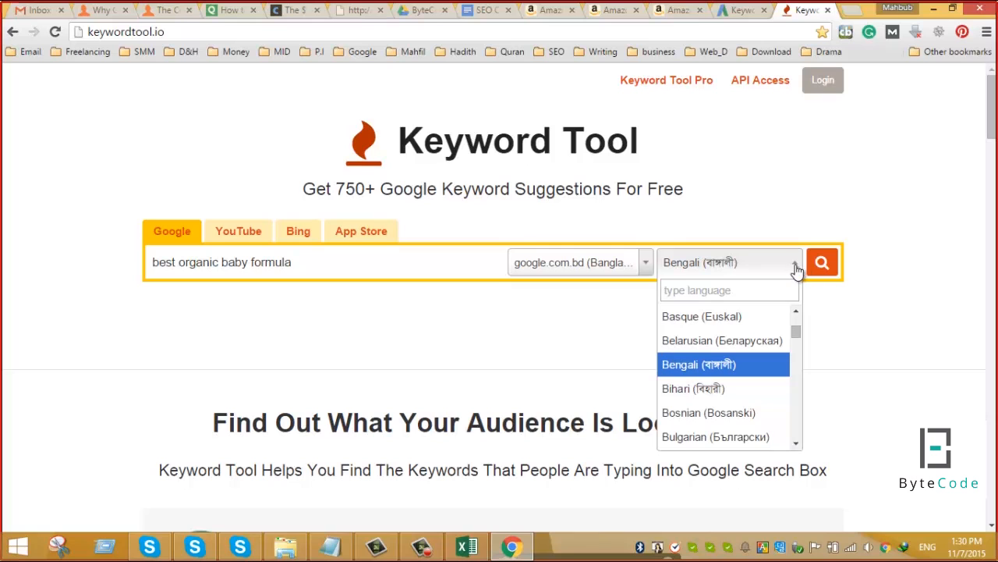
scroll(769, 312, up, 3)
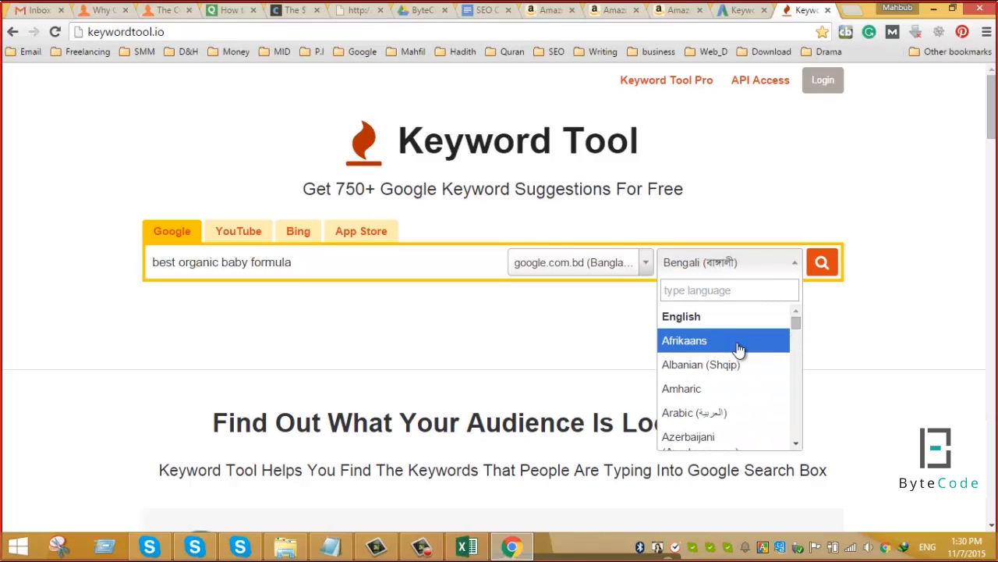
click(711, 317)
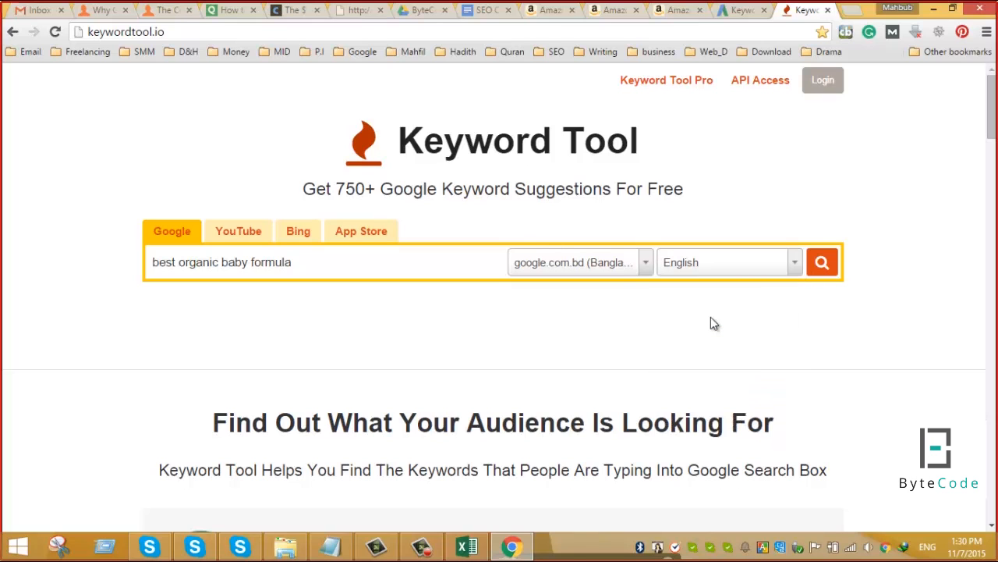
Try to find the US Google domain by filtering the domain list for "google.com".
click(629, 273)
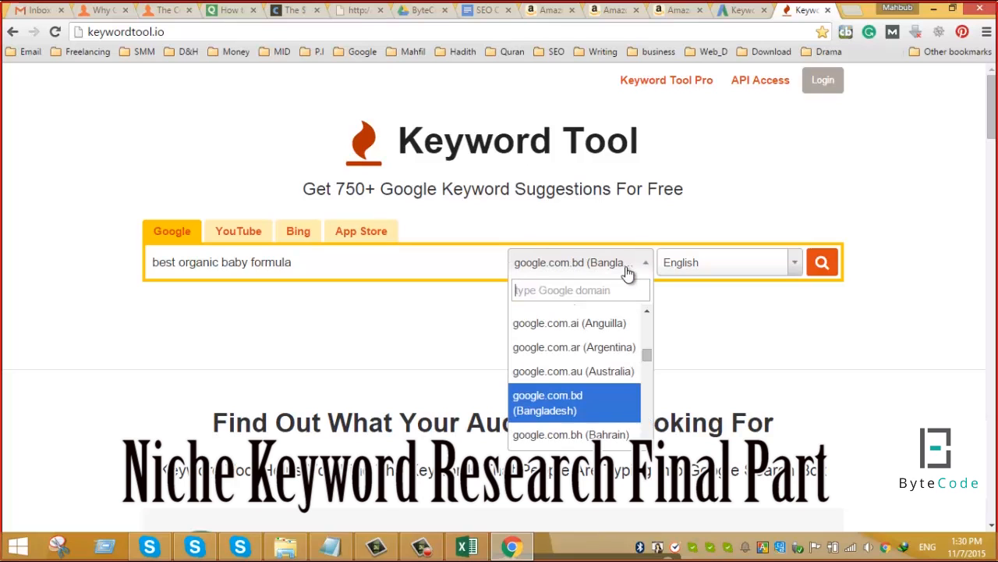
text(goo)
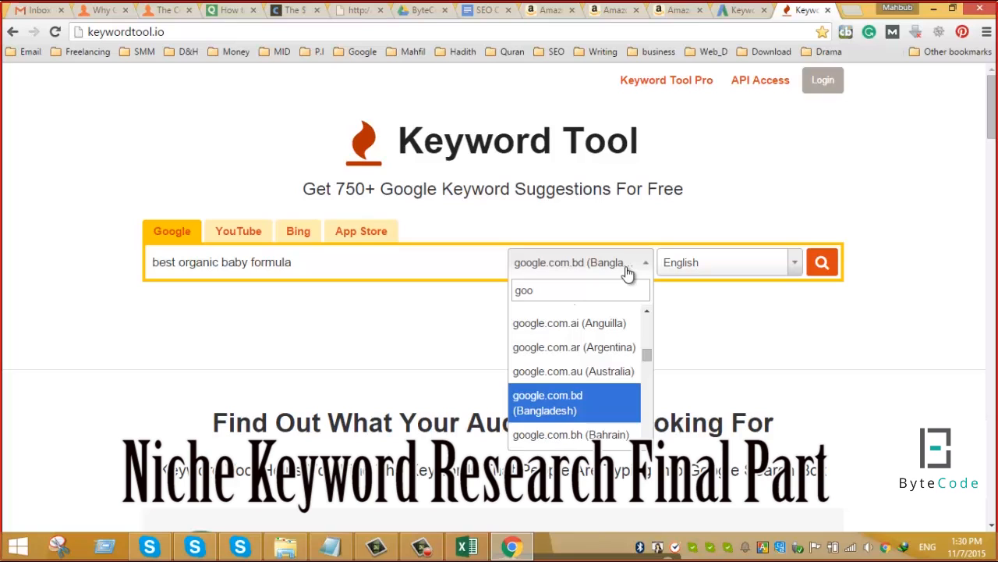
text(gle.com)
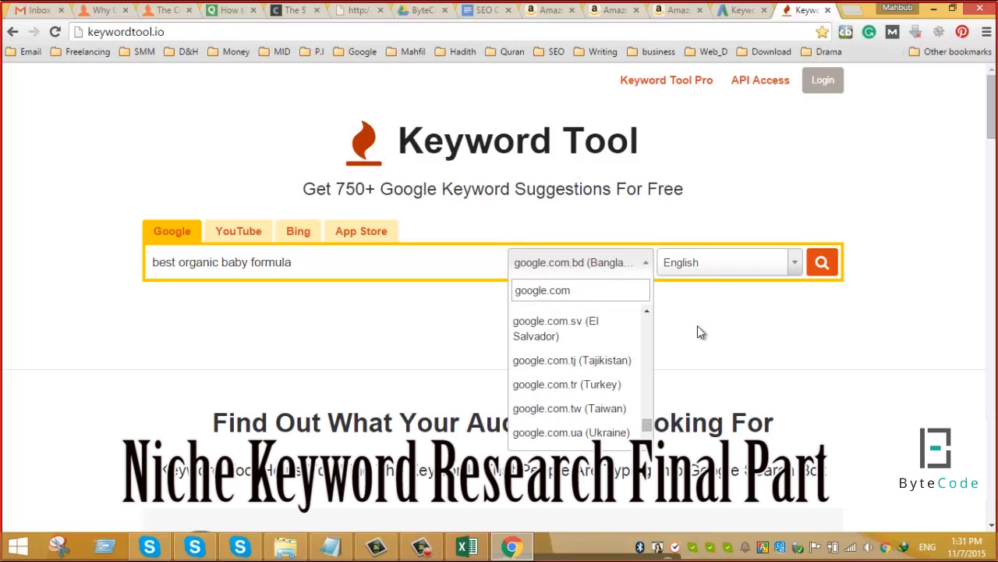
click(730, 334)
Set the Google domain to google.com (United States) and search for keyword suggestions.
click(579, 262)
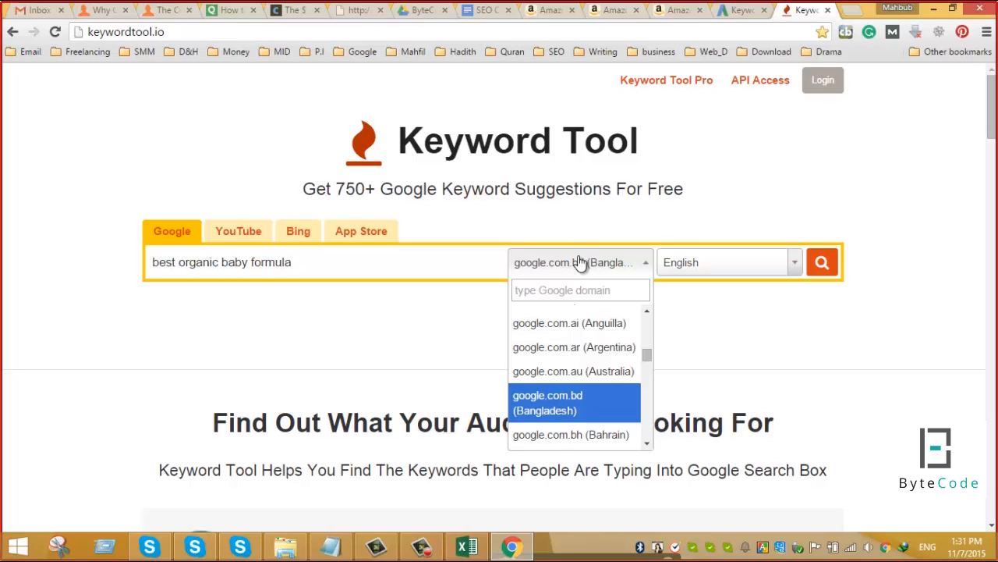
scroll(579, 266, down, 1)
scroll(577, 312, down, 1)
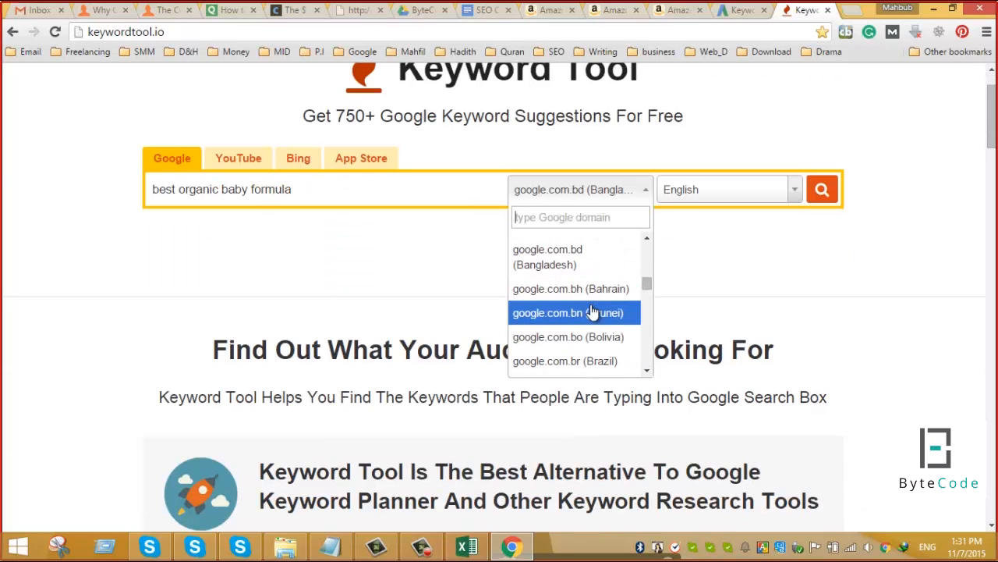
scroll(593, 312, down, 4)
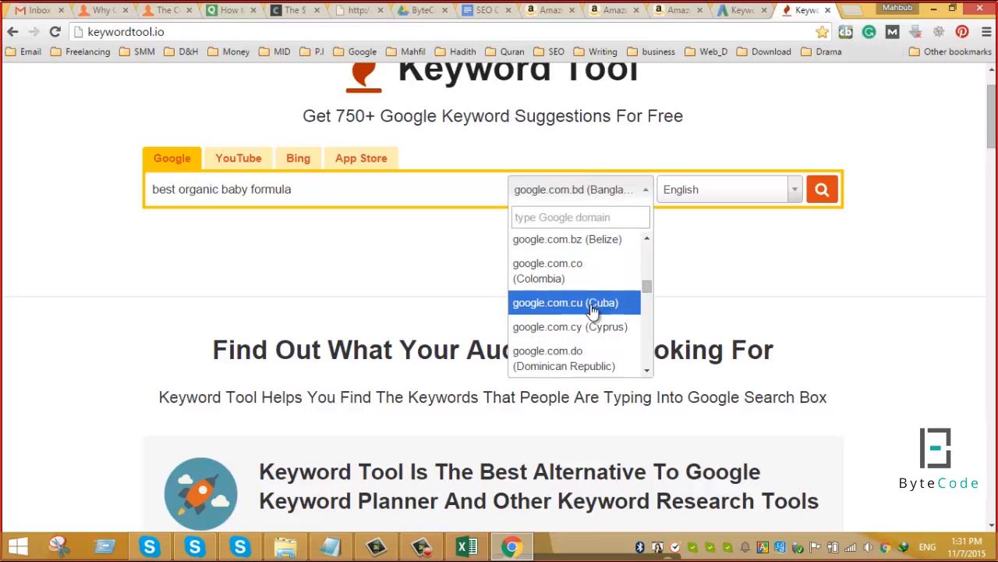
scroll(593, 312, down, 8)
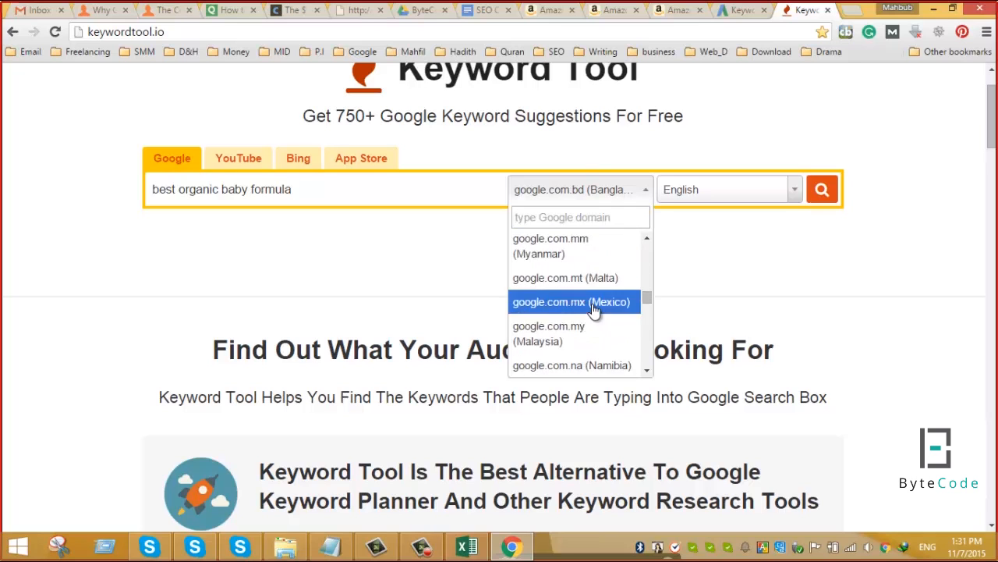
scroll(616, 319, down, 5)
drag(643, 329, 660, 243)
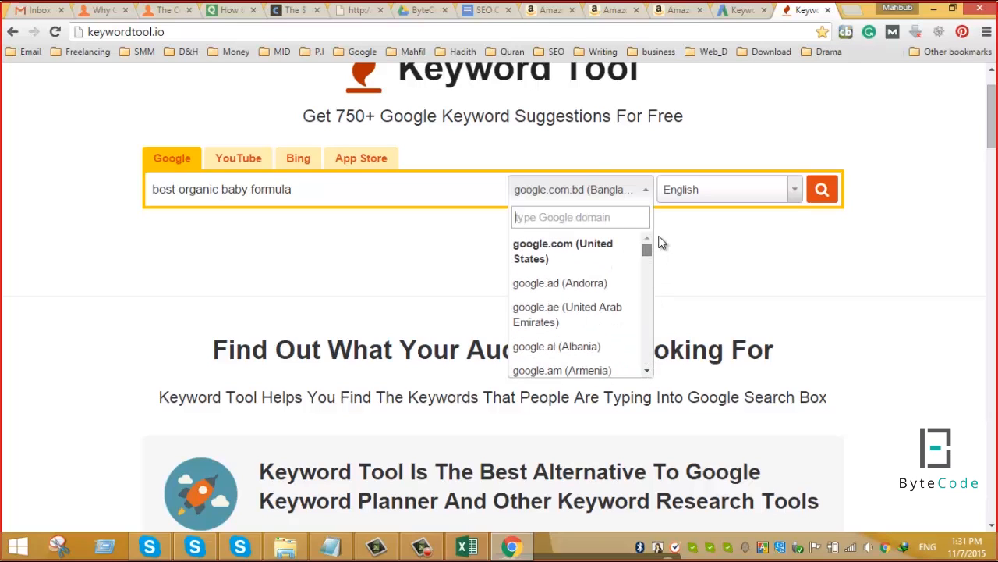
click(562, 245)
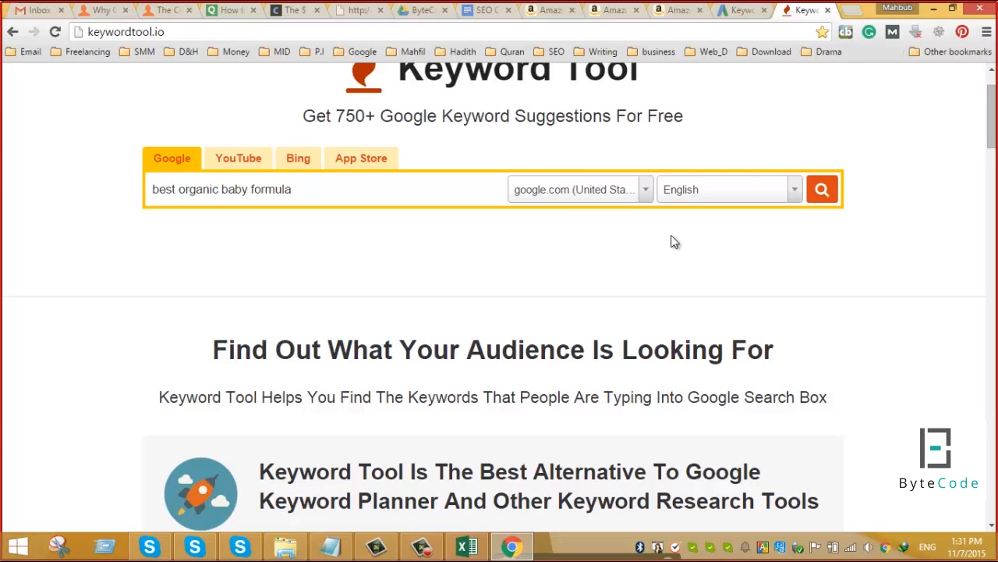
click(823, 189)
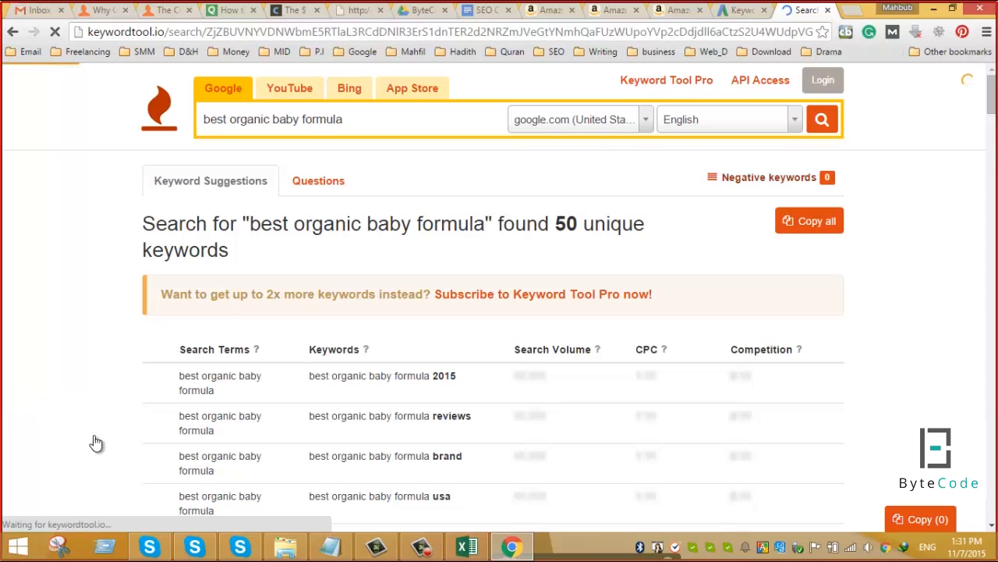
Look through the alphabetical list of keyword suggestions for "best organic baby formula".
scroll(94, 437, down, 4)
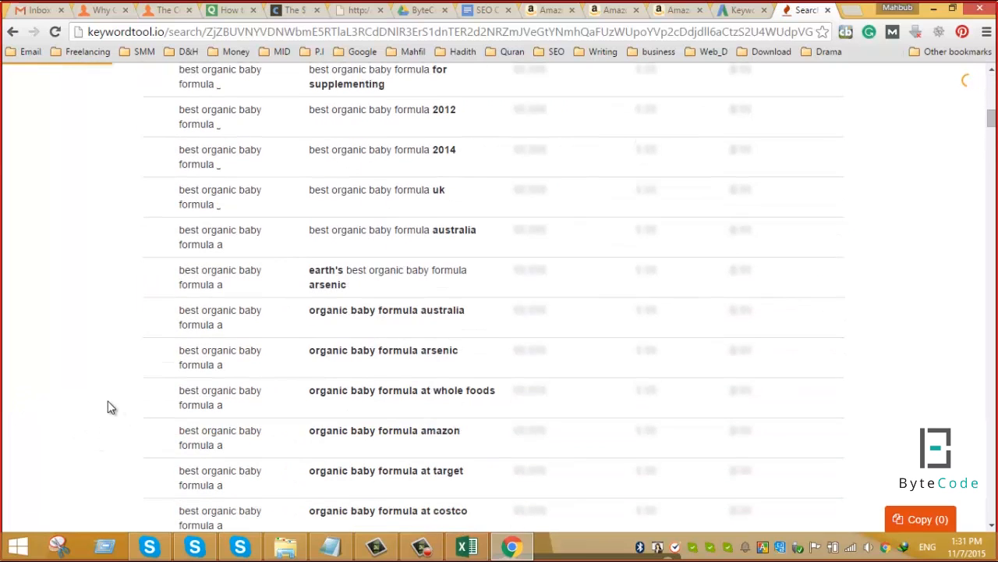
scroll(172, 406, down, 10)
scroll(174, 402, down, 5)
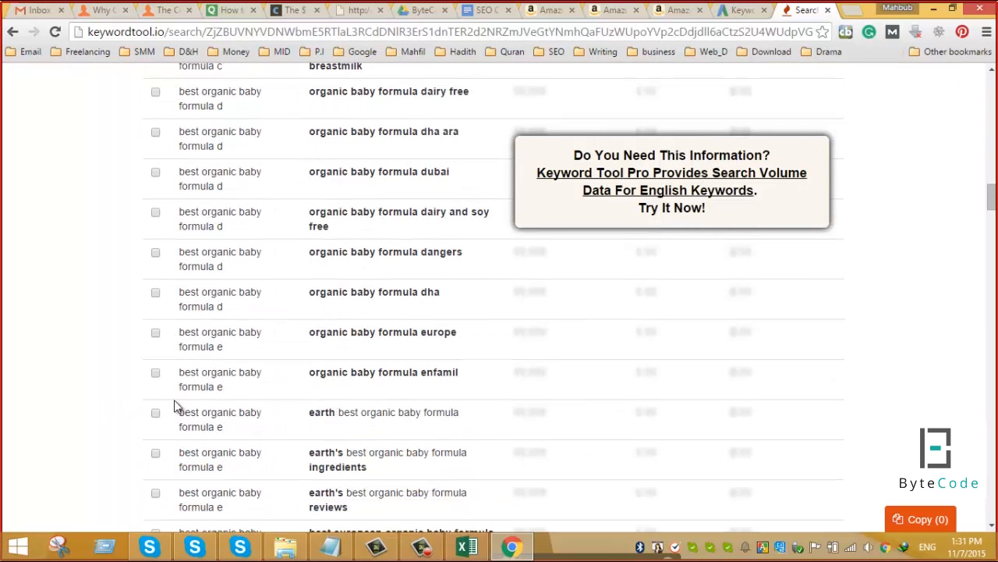
scroll(174, 400, down, 12)
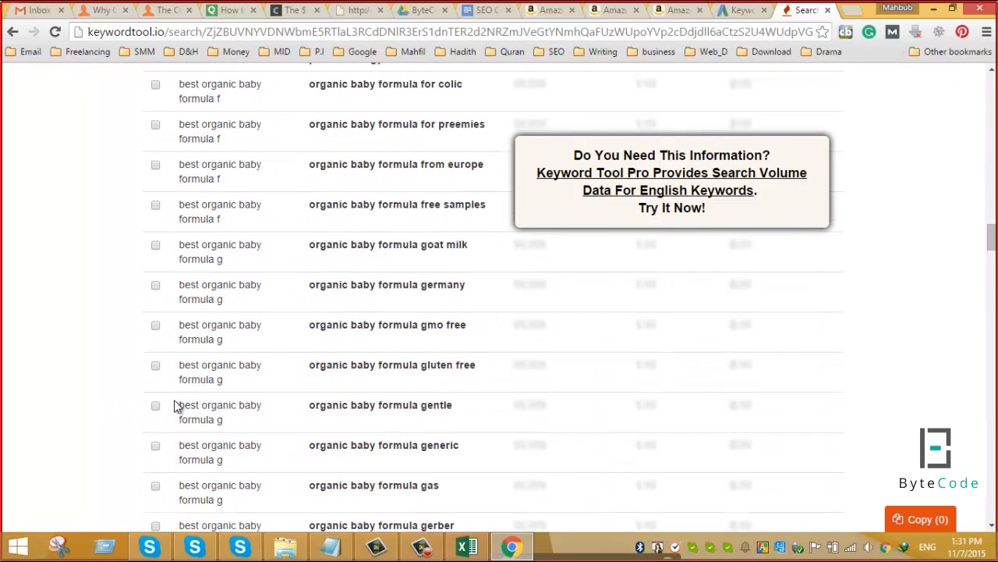
scroll(174, 400, down, 13)
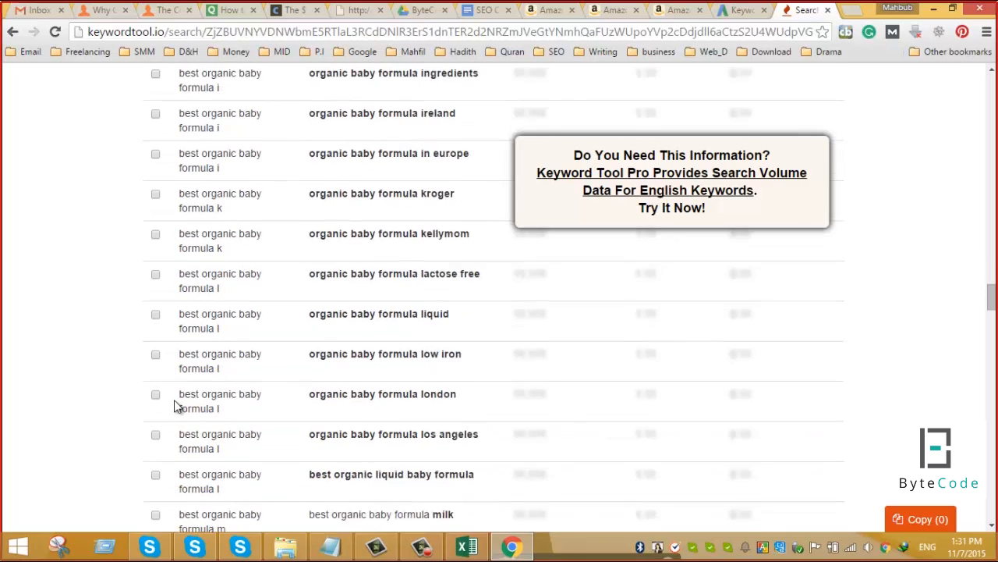
scroll(175, 406, down, 5)
scroll(174, 405, down, 11)
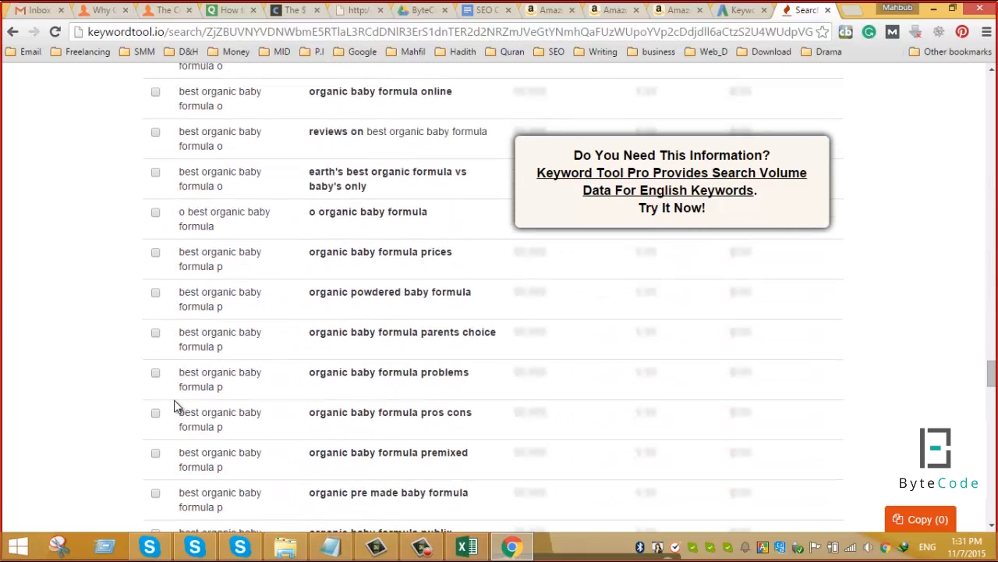
scroll(174, 402, down, 7)
scroll(174, 401, down, 3)
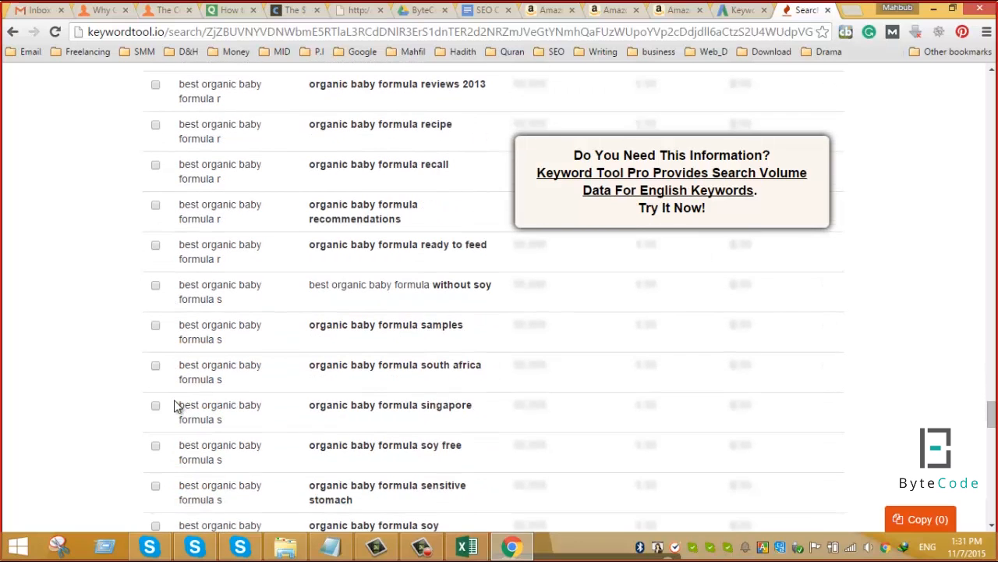
scroll(175, 406, down, 8)
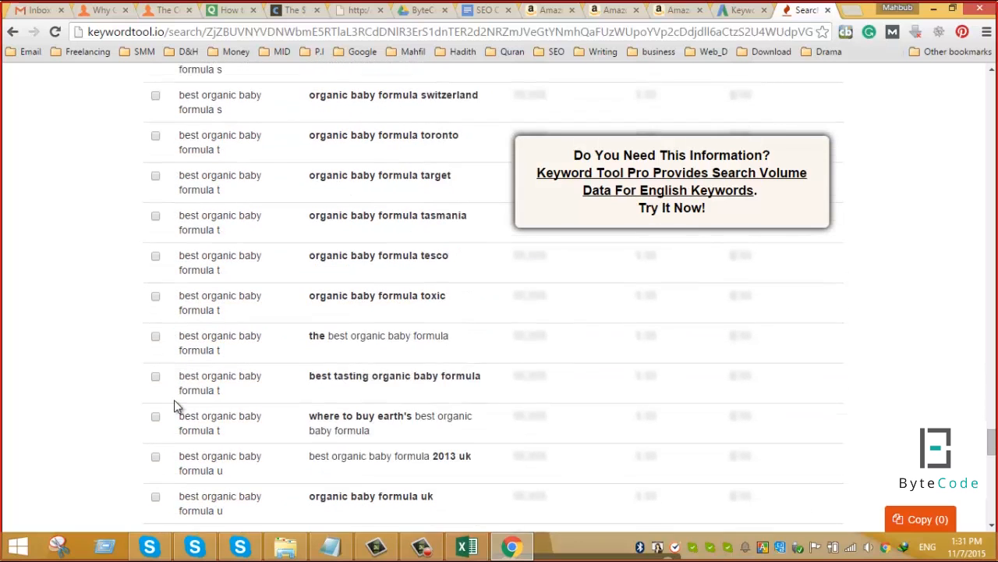
scroll(175, 405, down, 4)
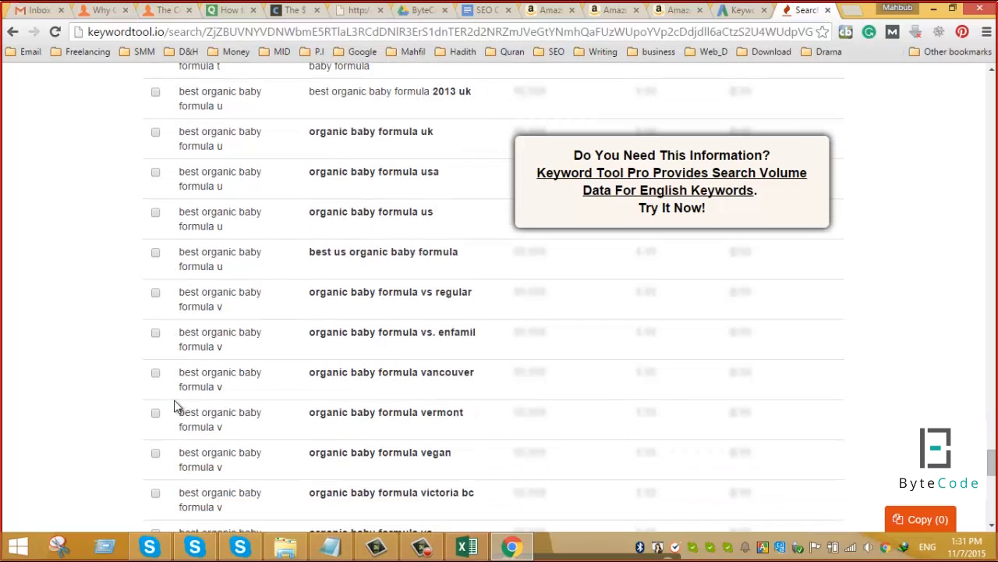
scroll(175, 404, down, 6)
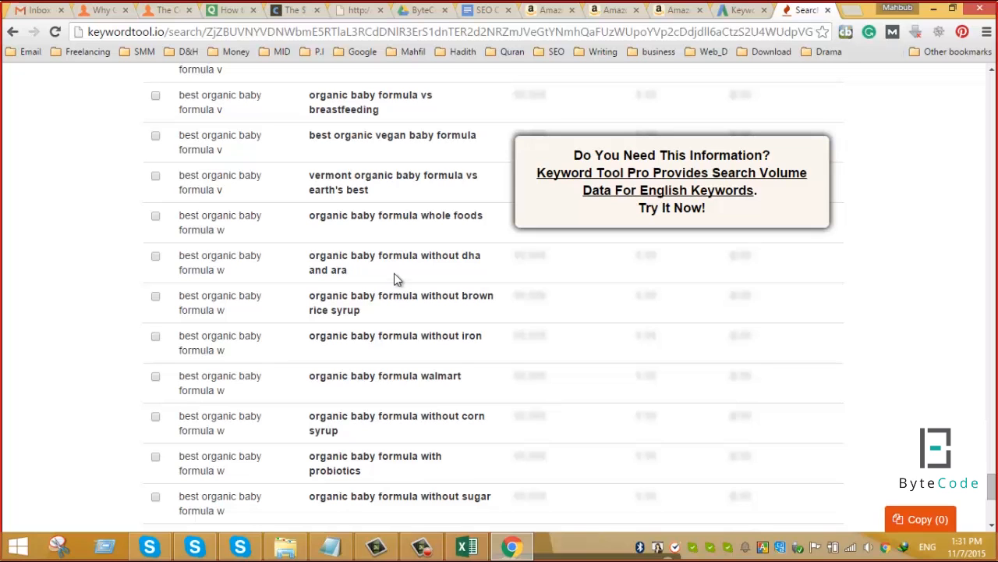
click(466, 546)
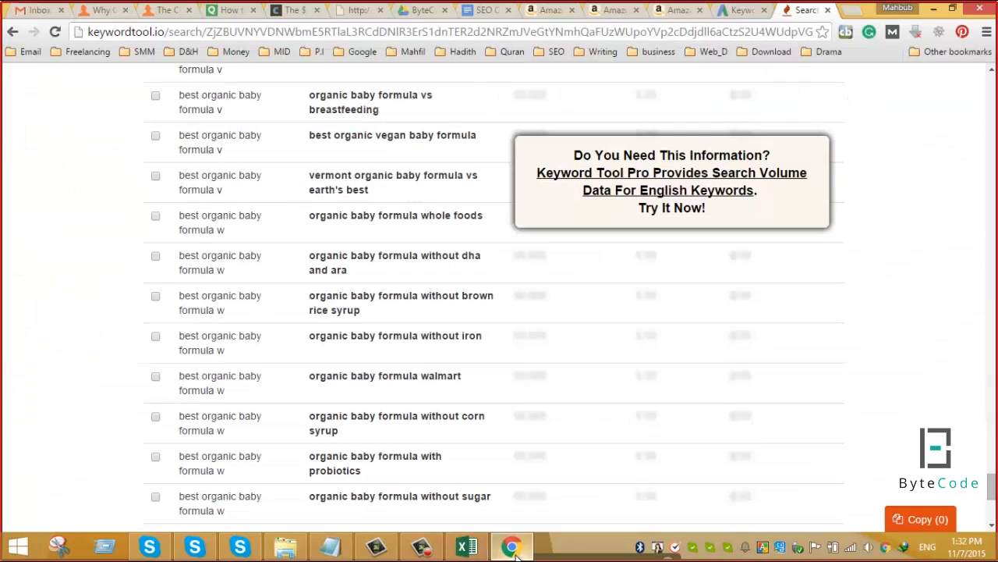
Review the Keyword Tool suggestions for "best organic baby formula" from the end of the list back to its start.
click(512, 546)
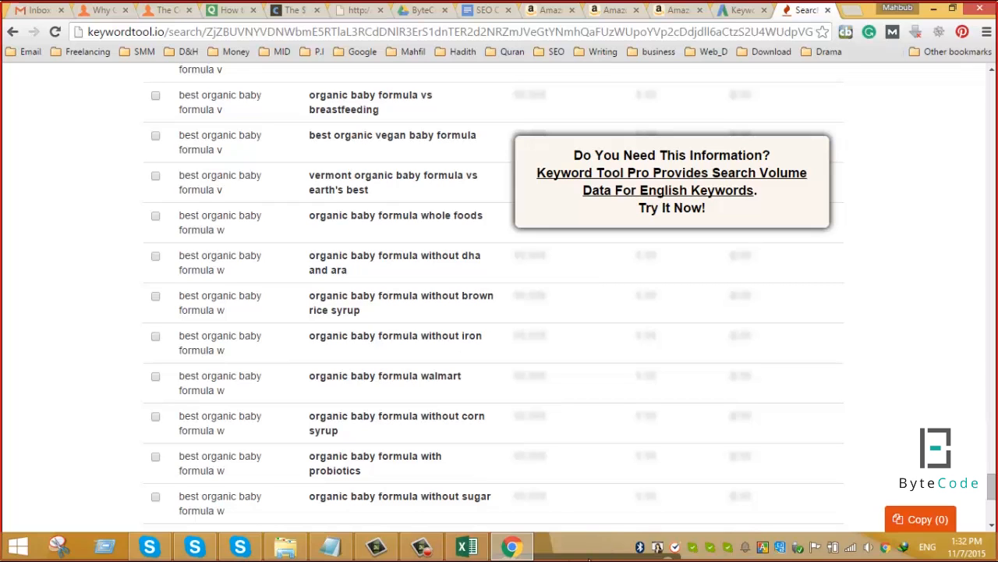
scroll(325, 312, down, 4)
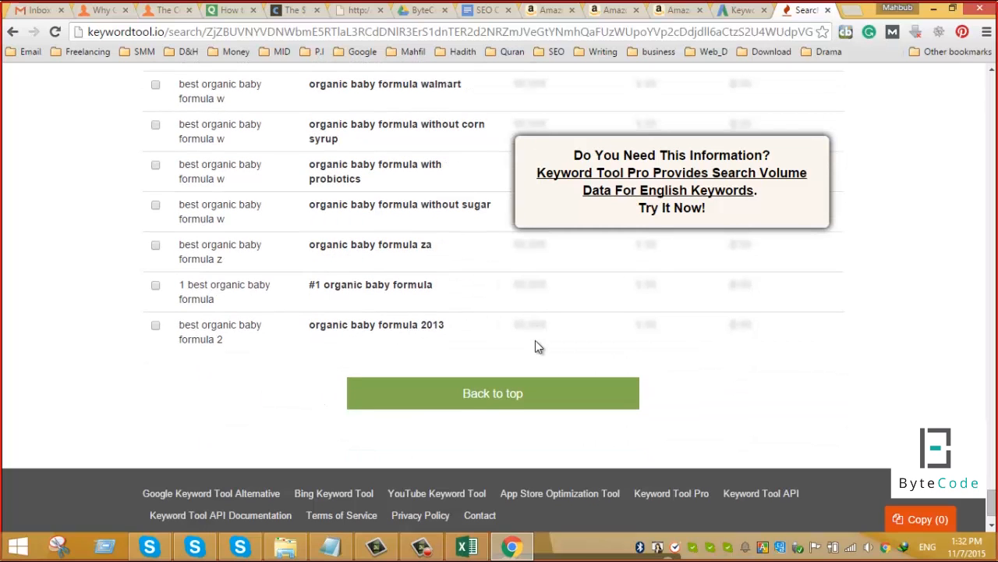
scroll(535, 346, up, 16)
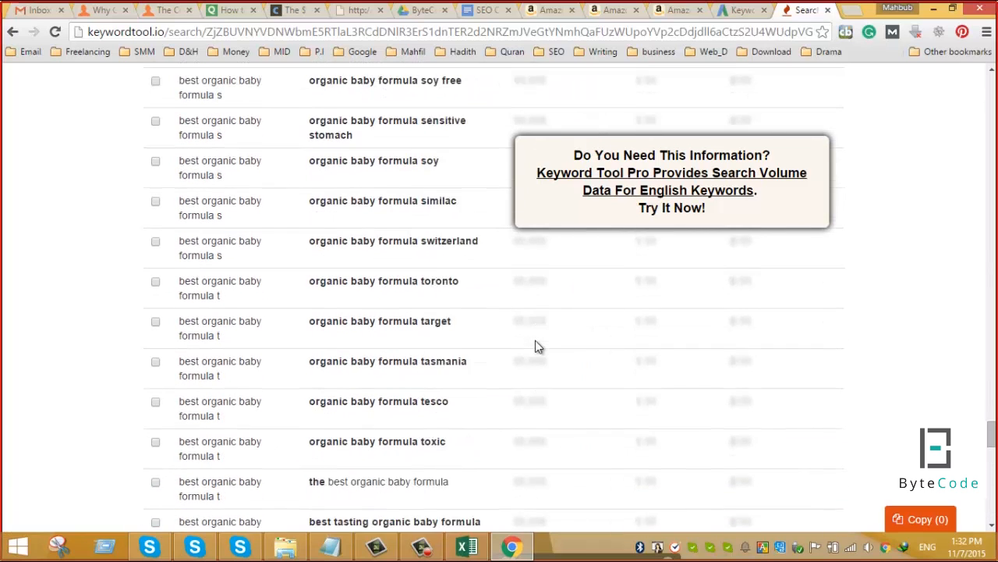
scroll(535, 346, up, 10)
scroll(536, 346, up, 10)
scroll(536, 346, up, 10)
scroll(536, 347, up, 10)
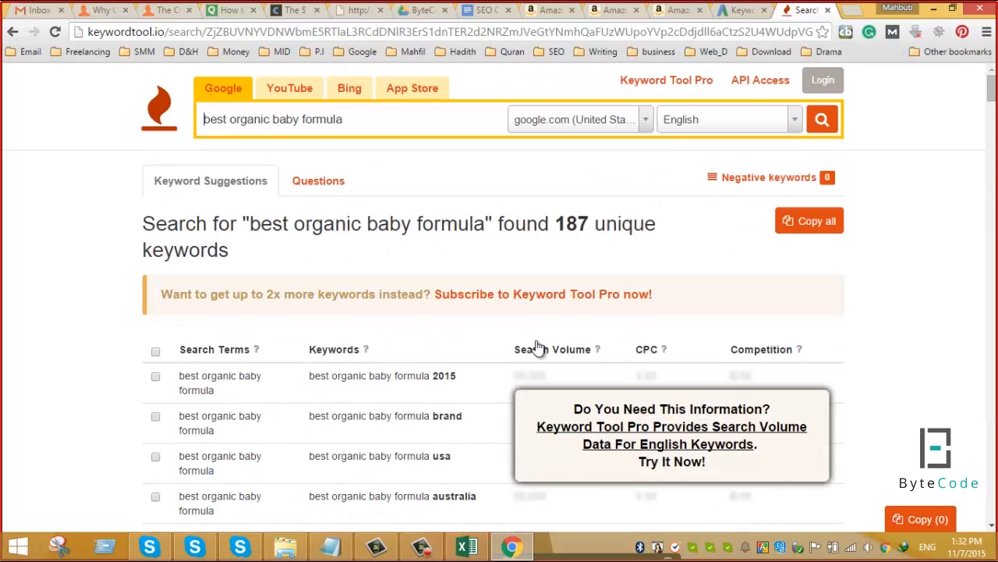
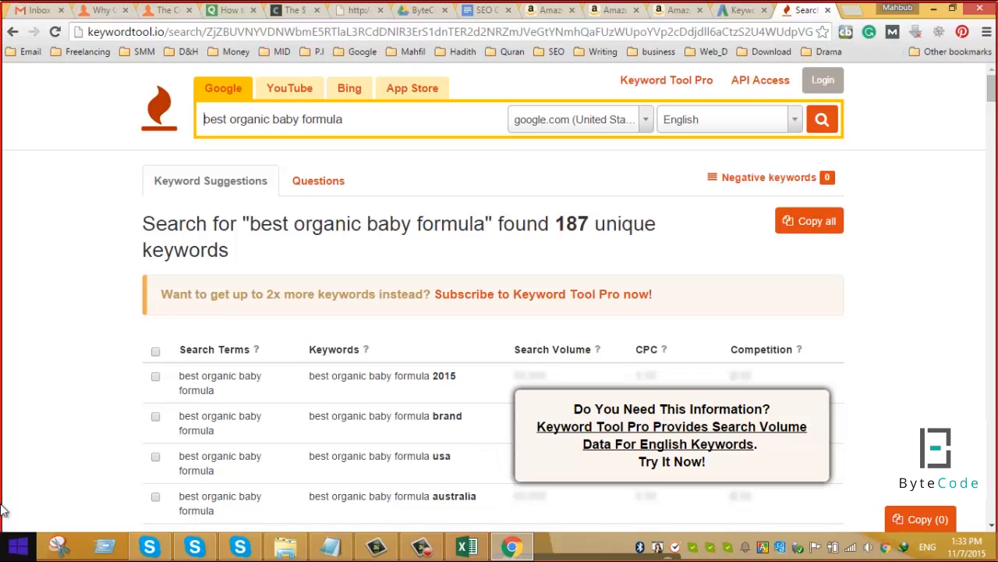
Switch to the Excel seed keyword workbook and copy the text "best organic baby formula" from cell A2.
click(474, 548)
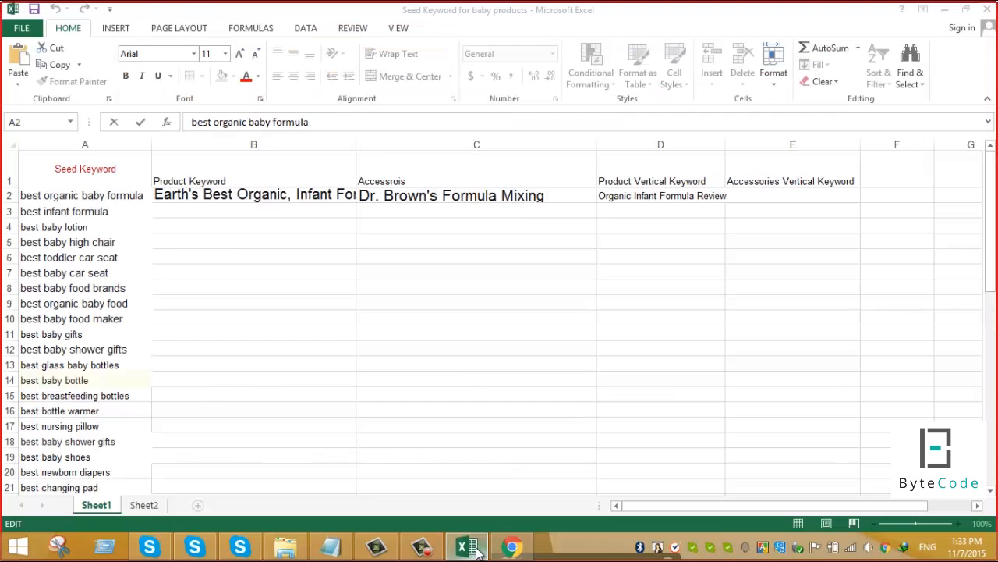
click(266, 205)
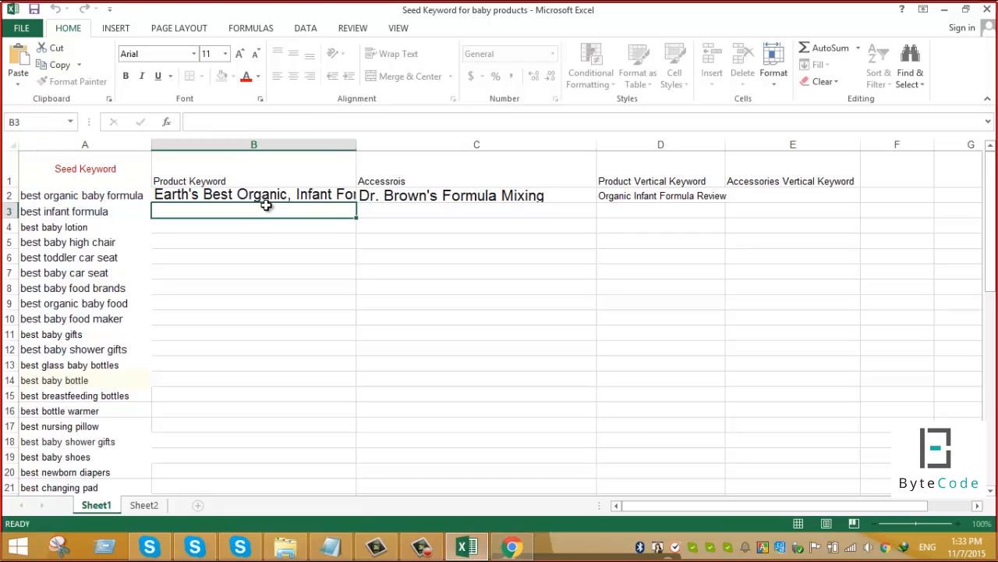
click(517, 259)
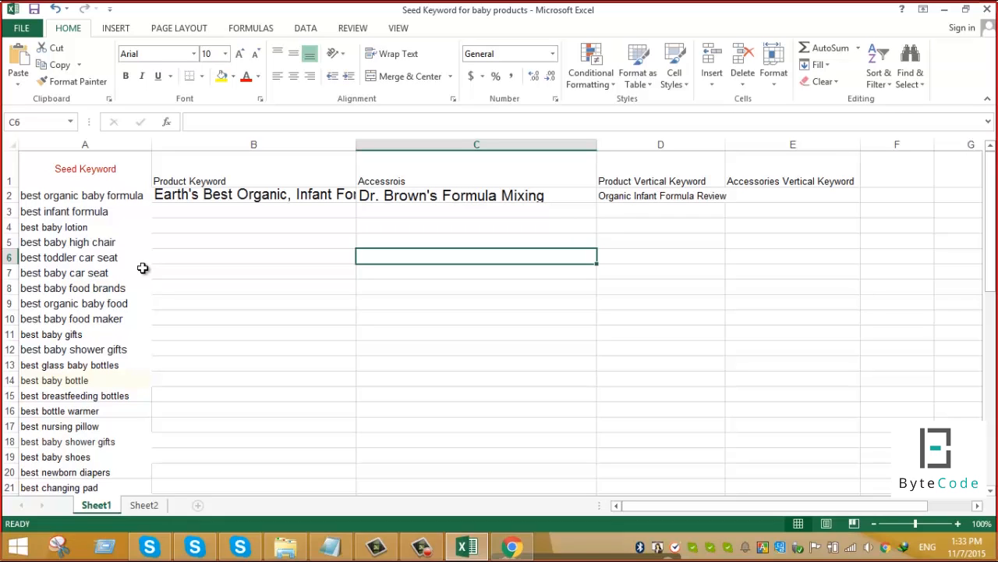
double_click(101, 195)
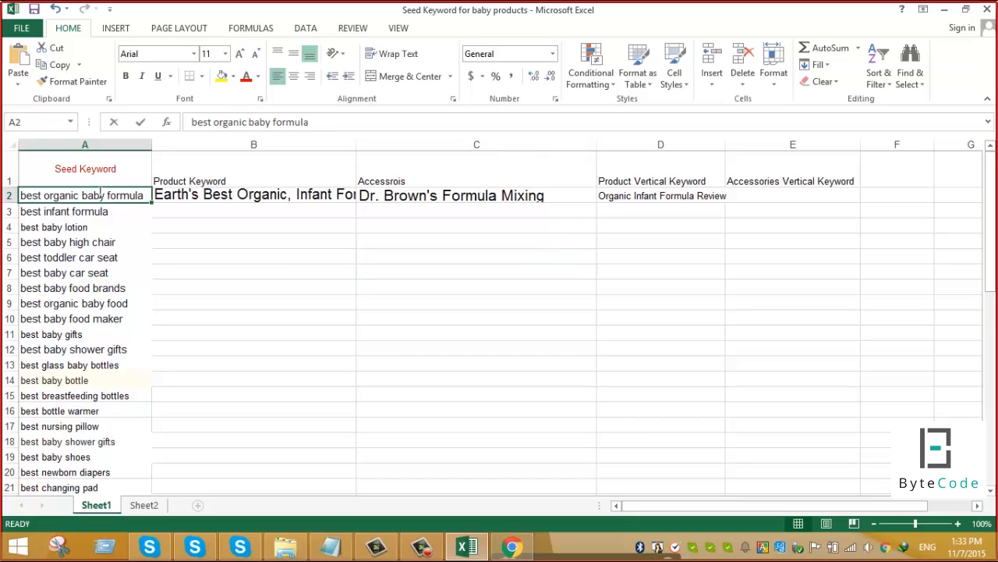
drag(145, 195, 2, 200)
key(ctrl+c)
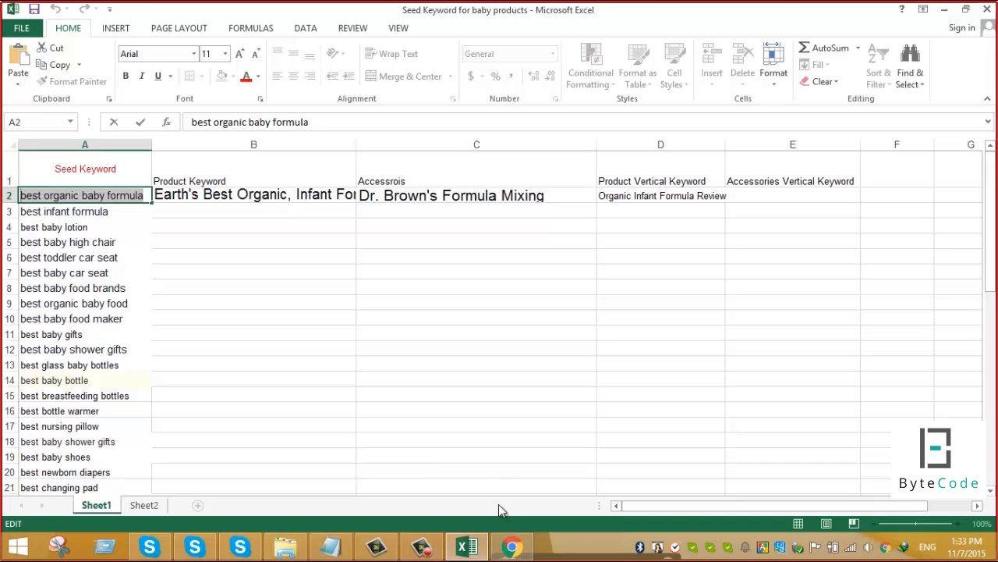
Switch to Chrome, search Google for "best organic baby formula", and close the neighbouring keyword planner tab.
click(512, 546)
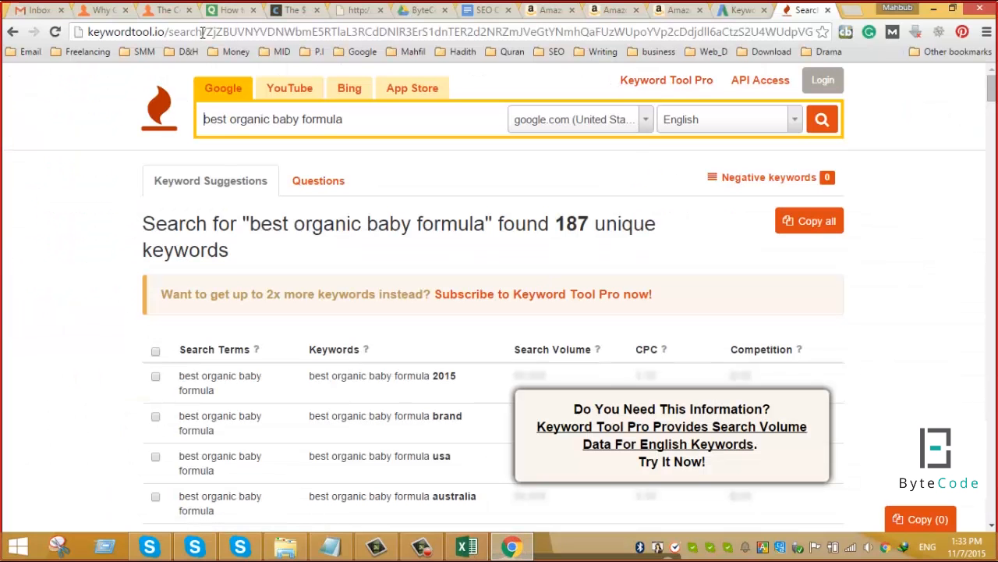
click(201, 32)
key(ctrl+v)
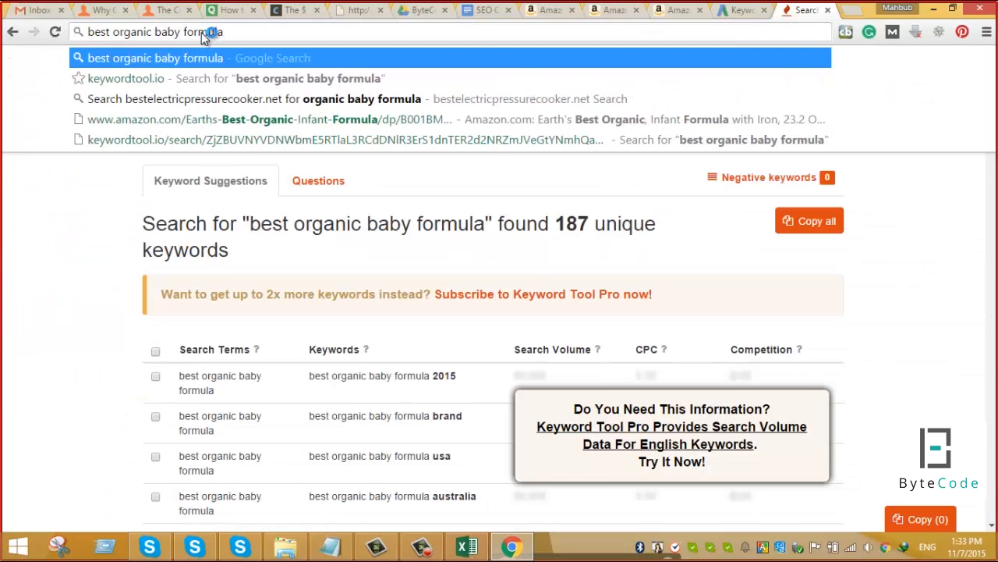
key(Return)
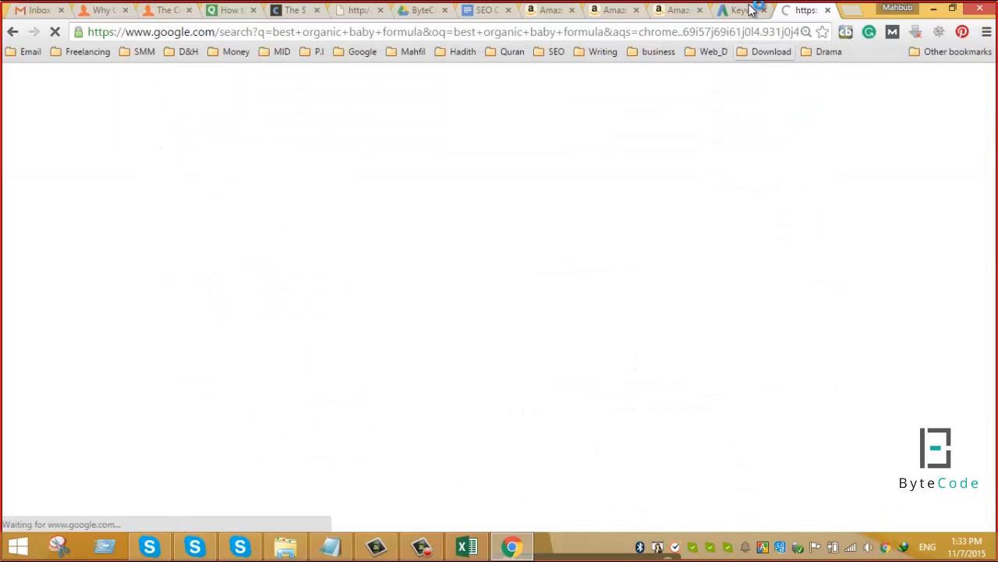
click(741, 11)
click(765, 10)
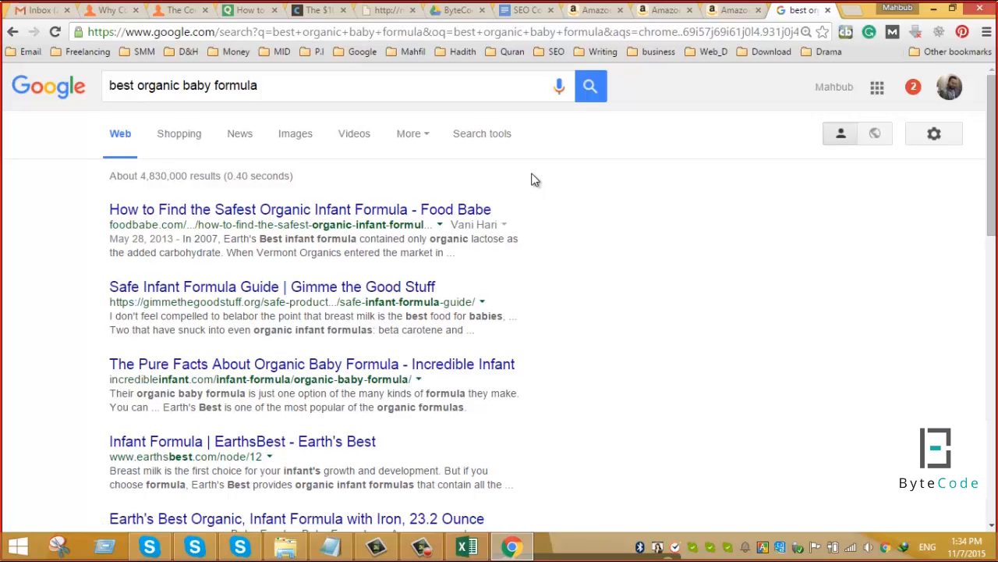
Examine the competing pages in the first-page Google results for "best organic baby formula".
scroll(533, 181, down, 1)
scroll(531, 191, down, 1)
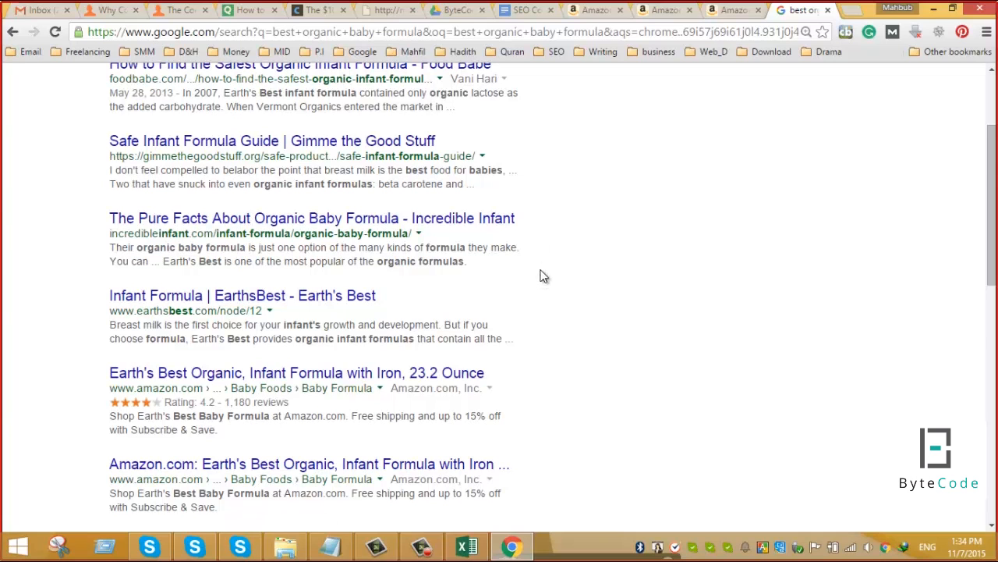
scroll(544, 275, down, 2)
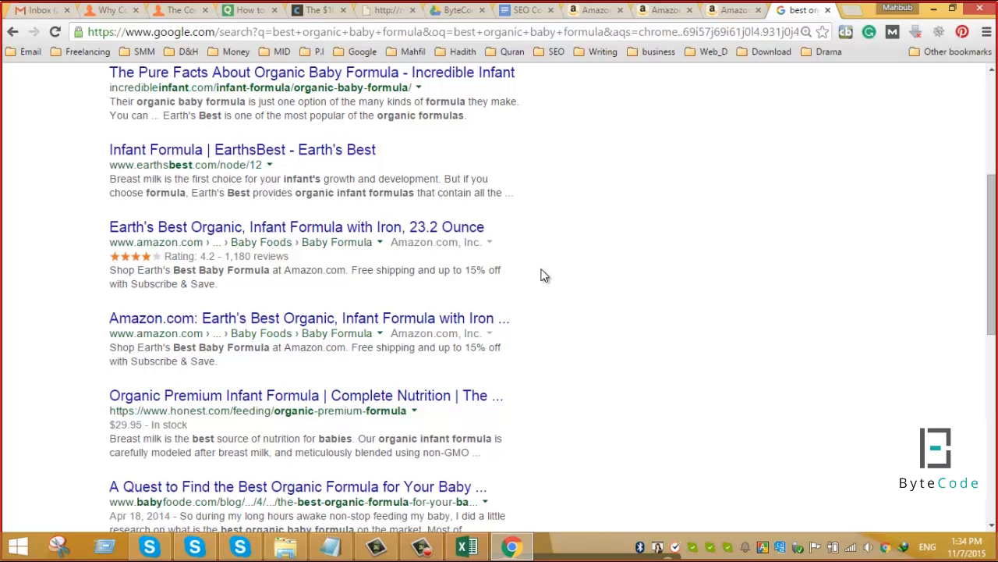
scroll(543, 275, down, 1)
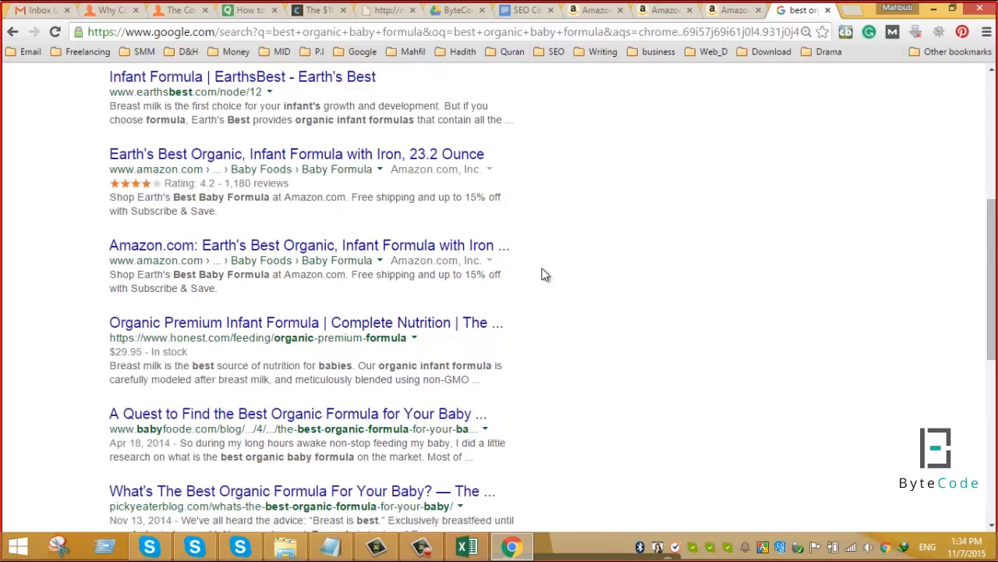
scroll(544, 274, down, 2)
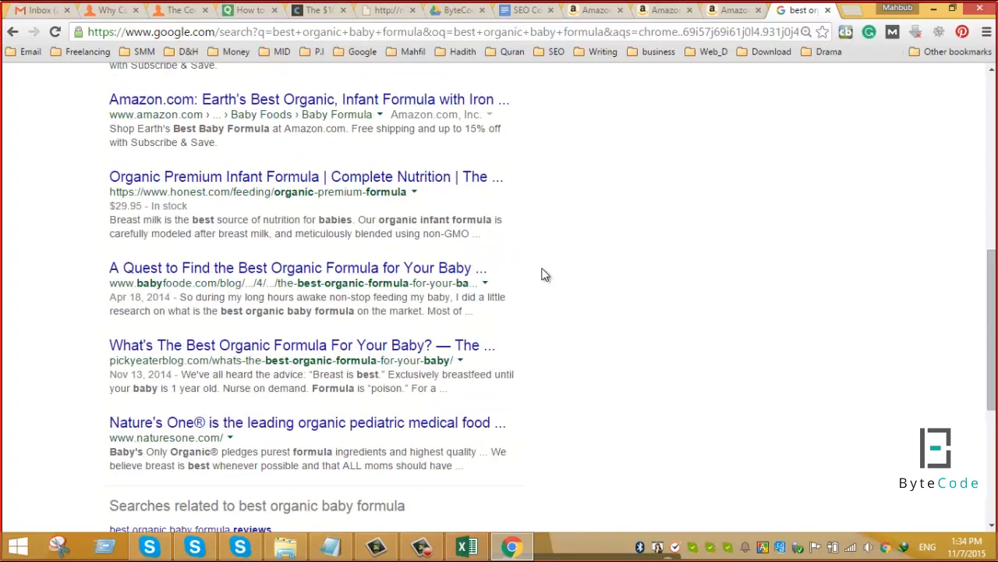
scroll(544, 274, down, 1)
scroll(545, 275, down, 1)
scroll(544, 274, up, 9)
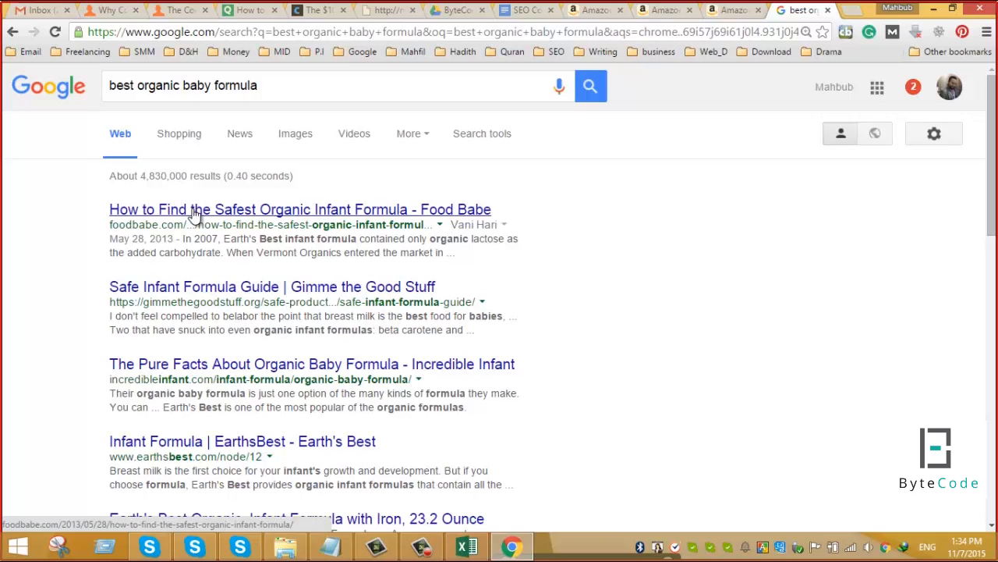
Open the Food Babe, Gimme the Good Stuff, Incredible Infant and EarthsBest results in separate new tabs.
middle_click(195, 215)
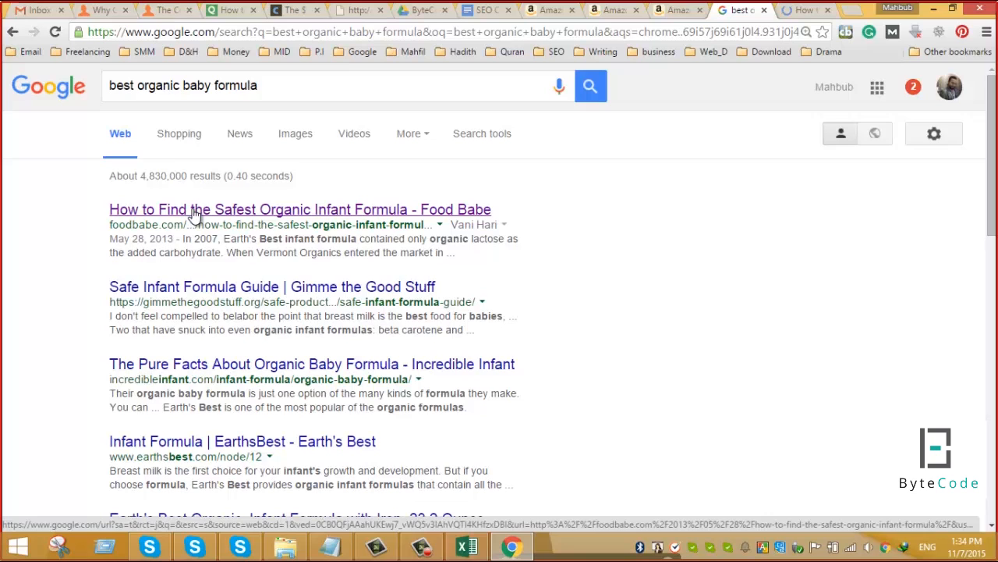
middle_click(231, 287)
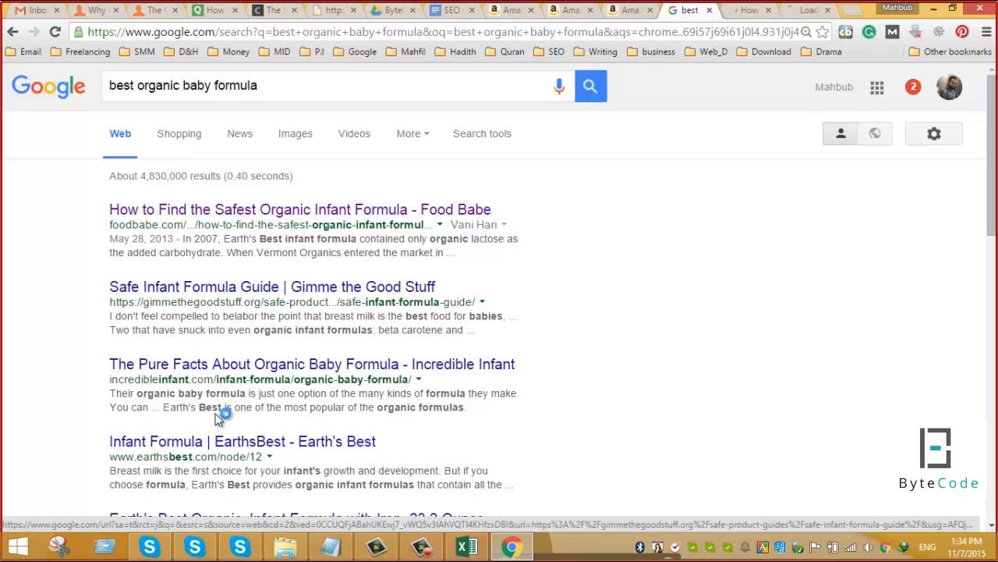
middle_click(238, 367)
scroll(199, 380, down, 1)
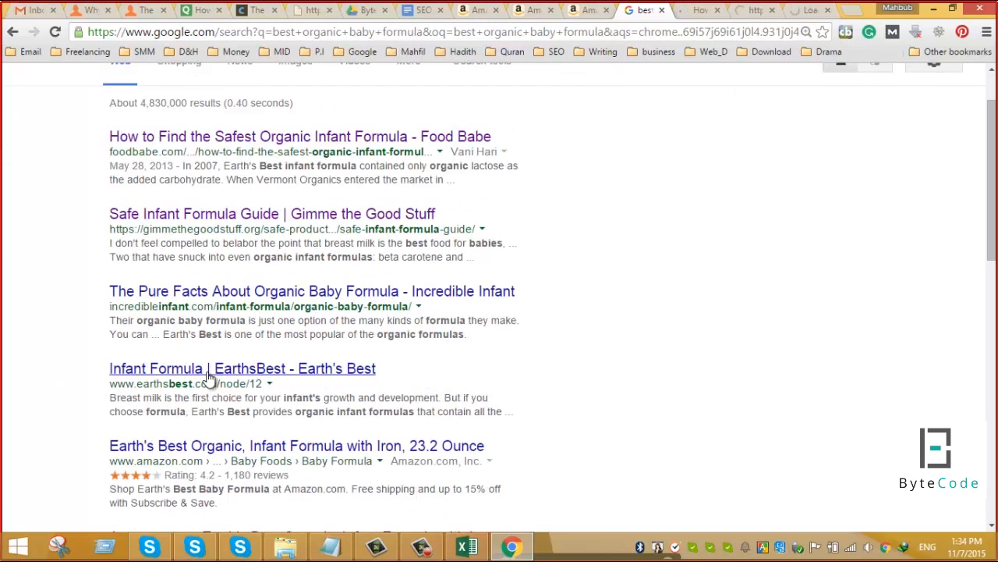
middle_click(210, 370)
Open the honest.com, babyfoode.com, pickyeaterblog.com and naturesone.com results in separate new tabs, skipping the Amazon listings.
scroll(7, 411, down, 1)
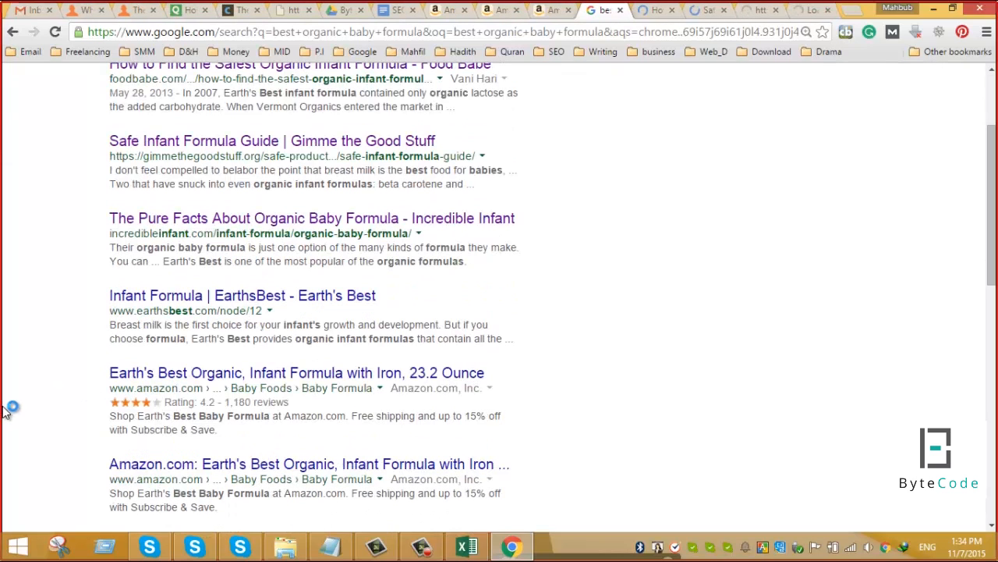
scroll(6, 412, down, 3)
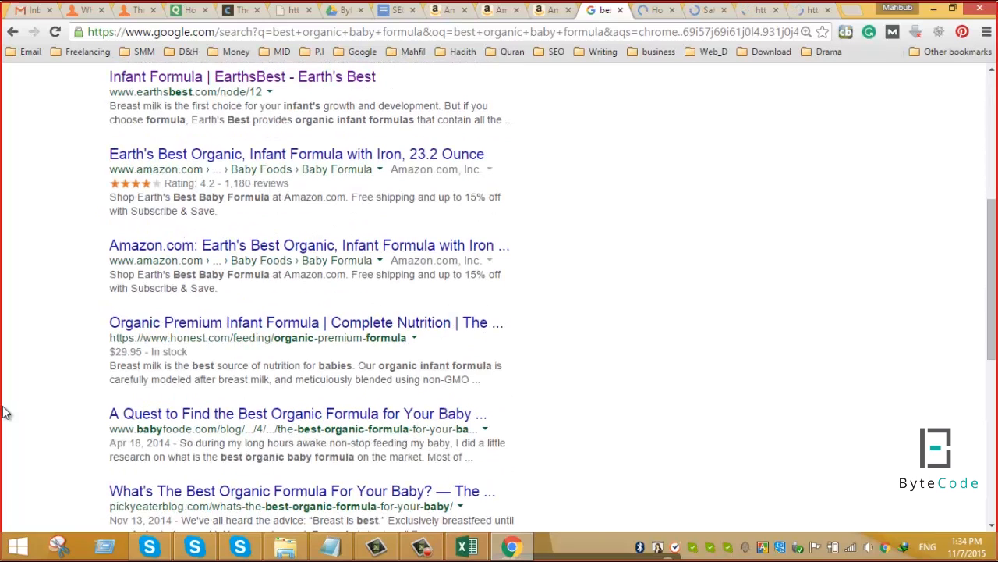
middle_click(295, 323)
middle_click(207, 419)
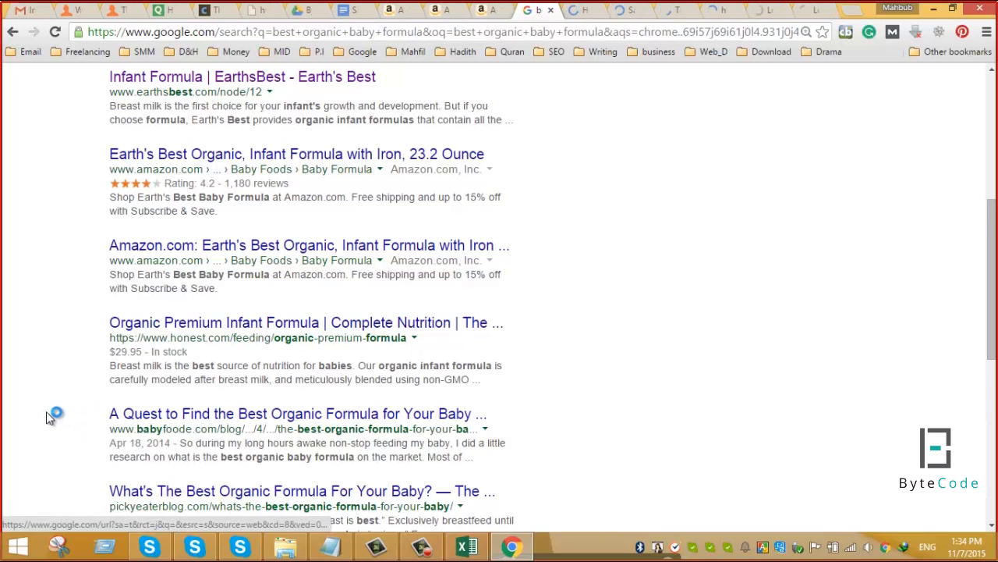
scroll(47, 412, down, 1)
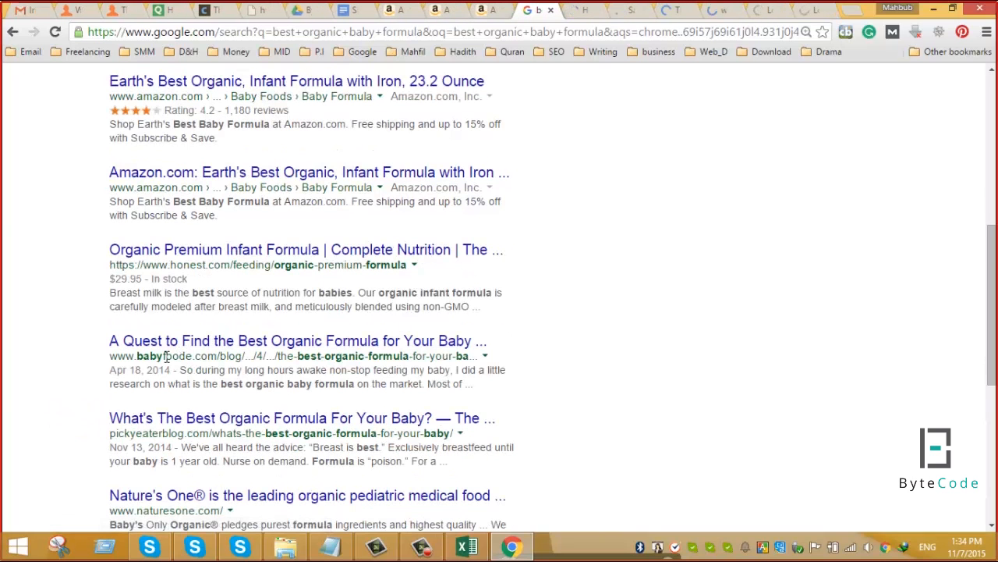
scroll(114, 367, down, 1)
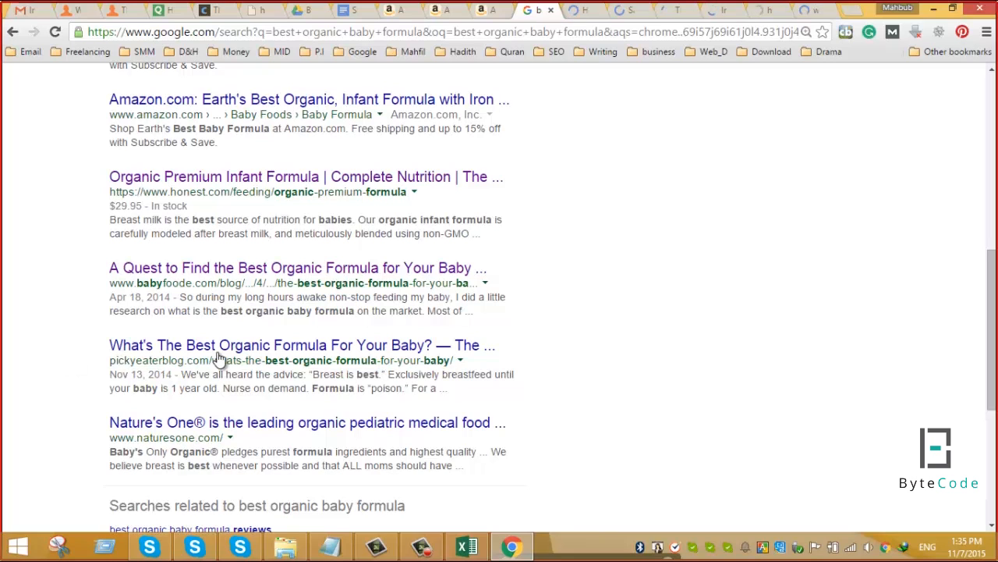
scroll(265, 372, down, 1)
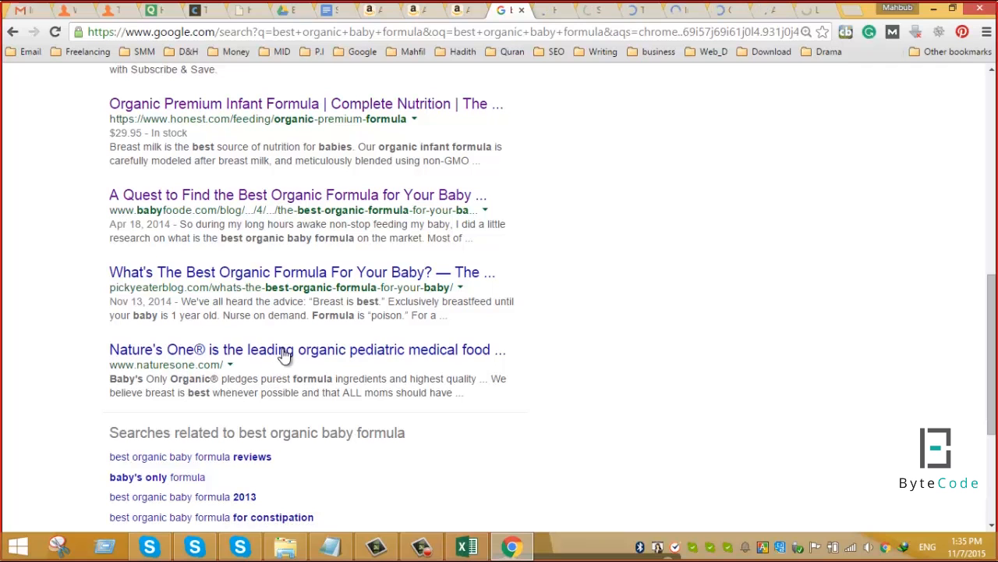
middle_click(285, 352)
Show the opened Food Babe article on the safest organic infant formula and dismiss its newsletter pop-up.
scroll(722, 353, up, 1)
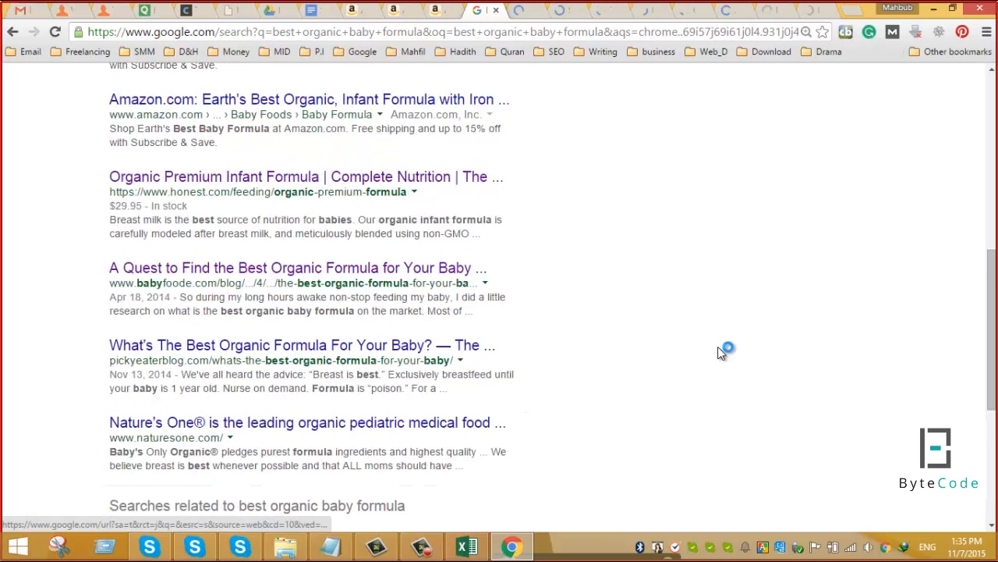
scroll(722, 353, up, 6)
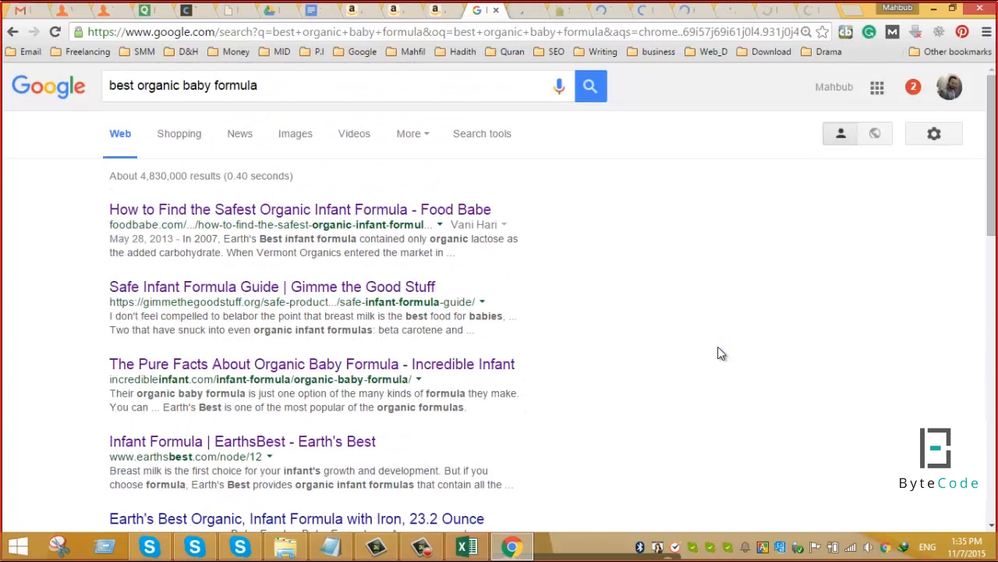
click(521, 12)
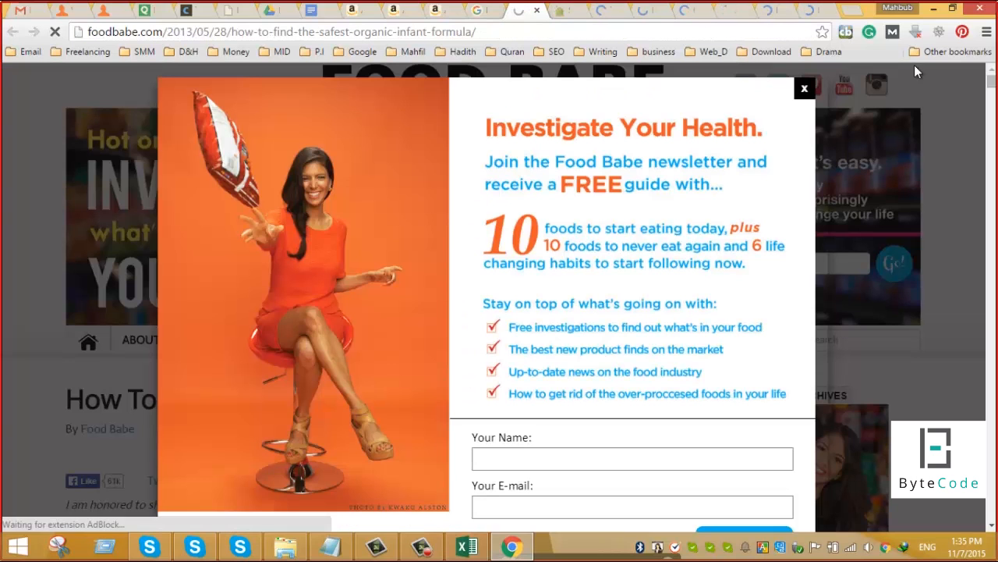
click(804, 90)
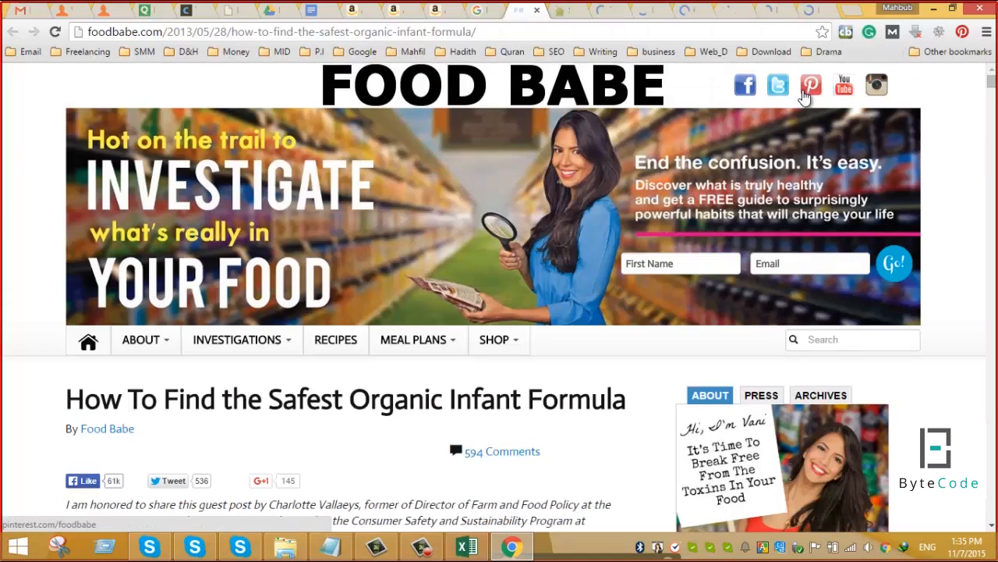
Close the Google results tab, the three Amazon tabs and the SEO Course document tab.
click(481, 13)
click(495, 13)
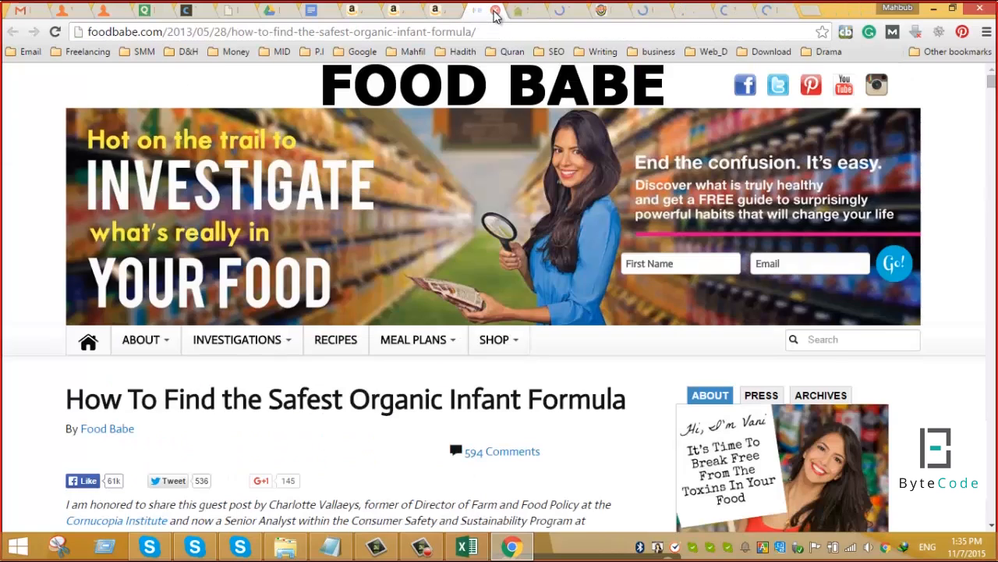
click(439, 11)
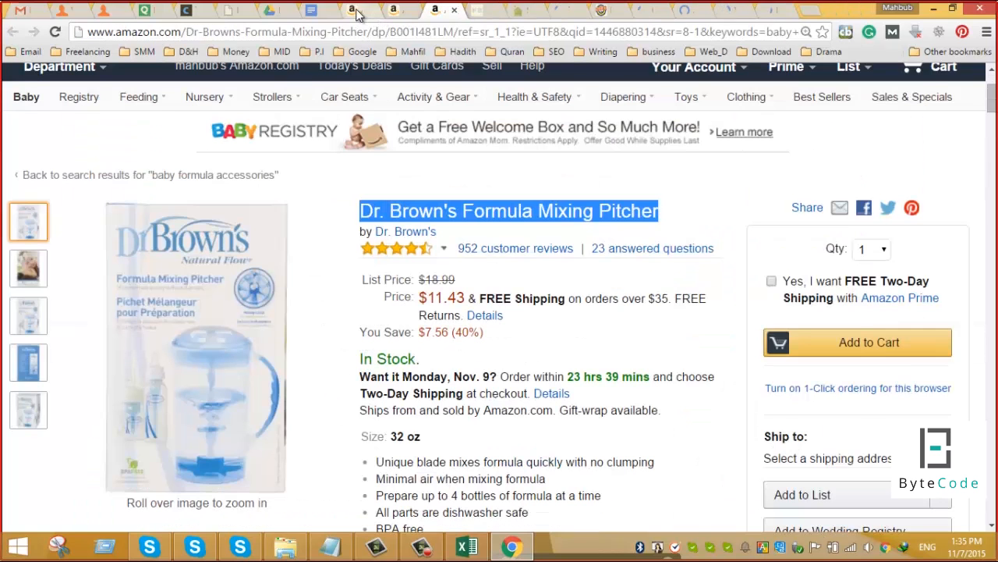
click(355, 11)
click(372, 11)
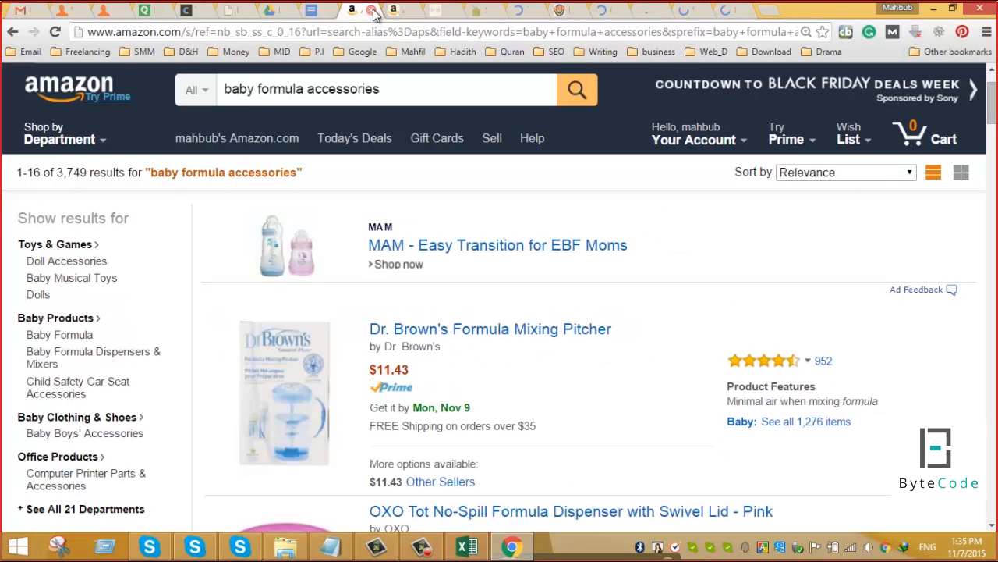
click(372, 11)
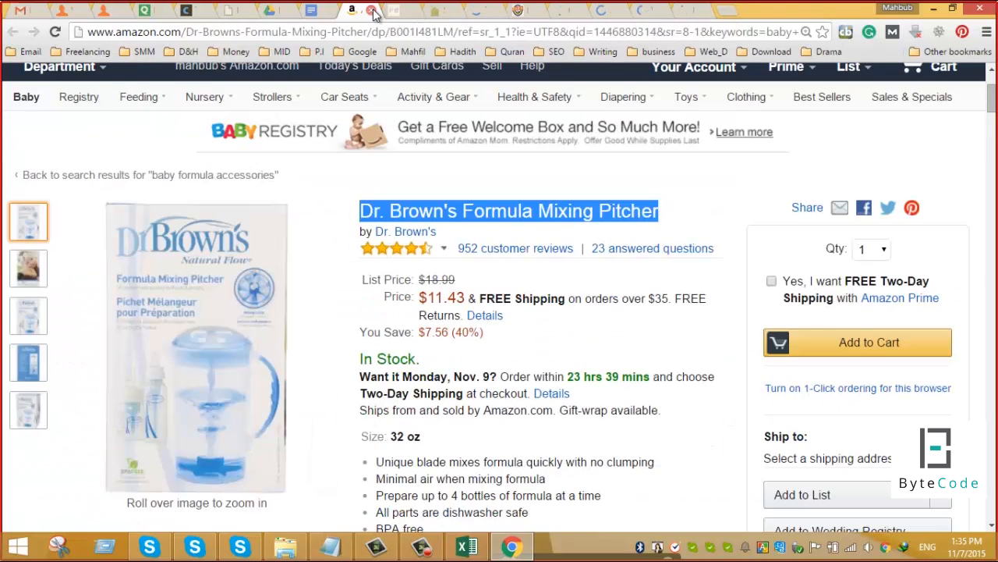
click(372, 11)
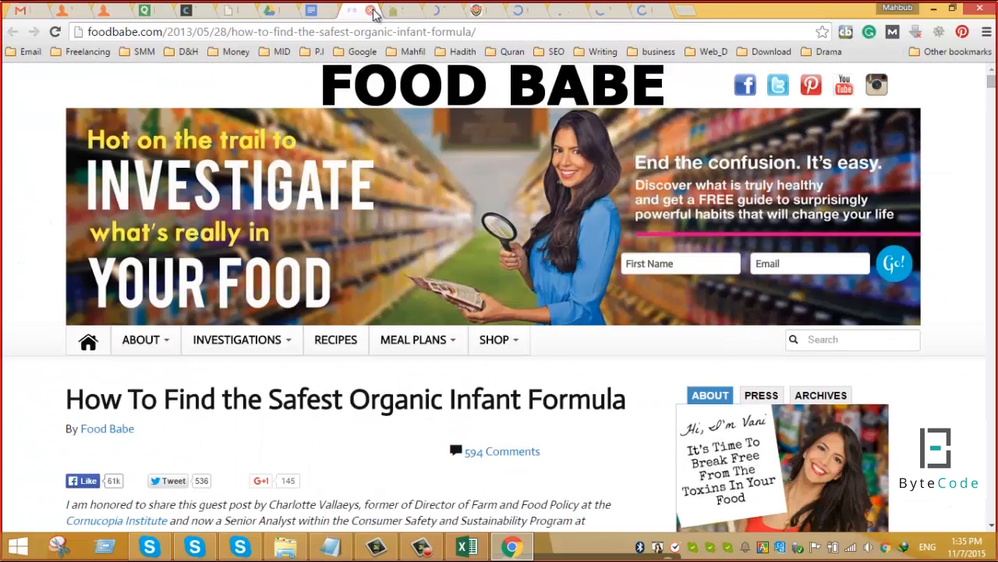
click(328, 10)
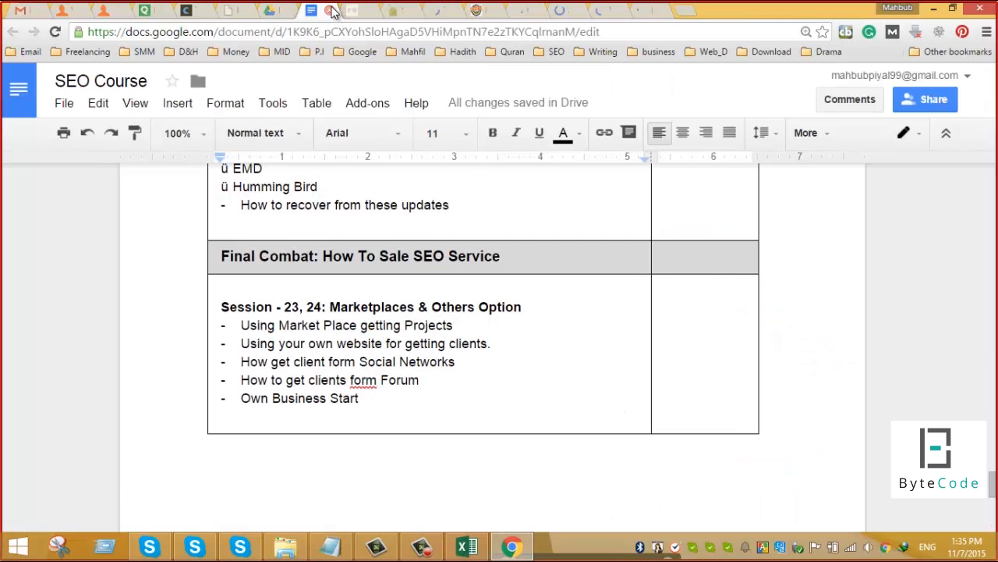
click(332, 11)
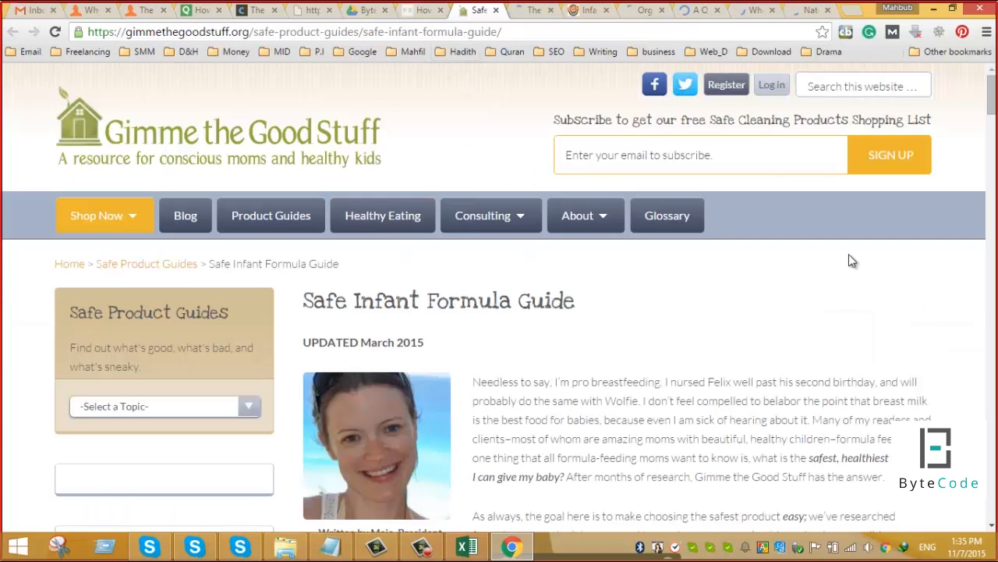
Skim the Gimme the Good Stuff "Safe Infant Formula Guide" down to its footer and return to the beginning.
scroll(850, 257, down, 7)
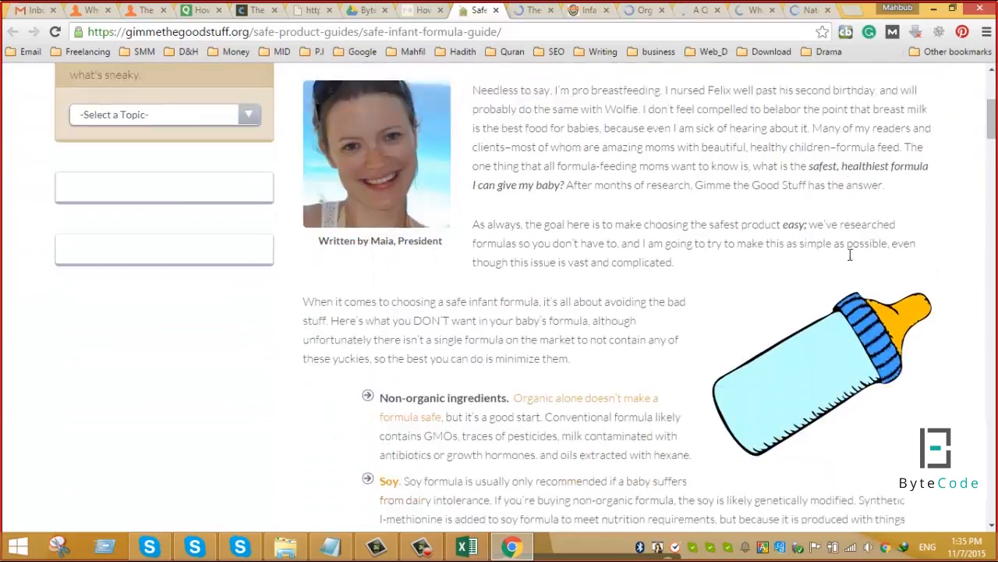
scroll(850, 261, down, 20)
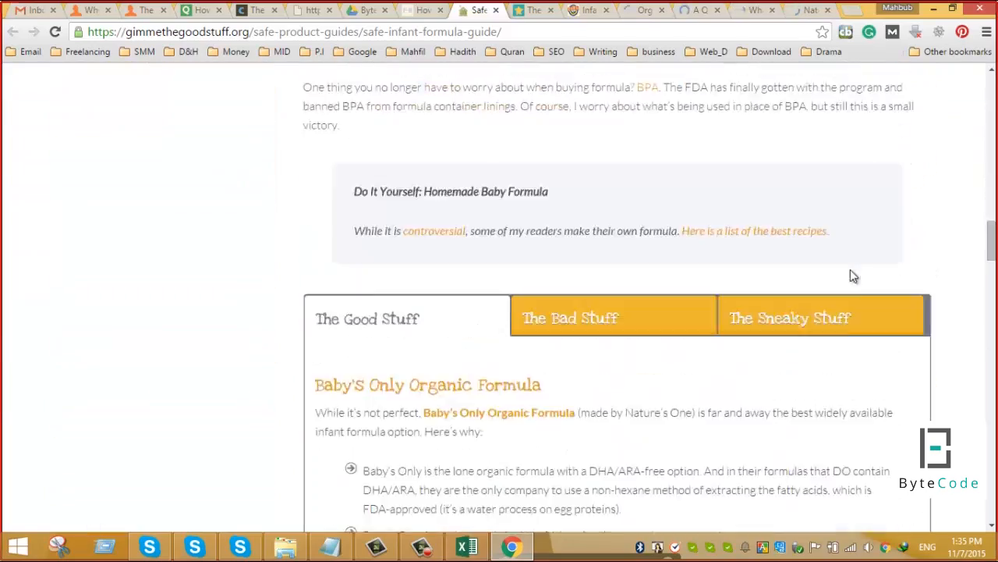
scroll(816, 335, down, 20)
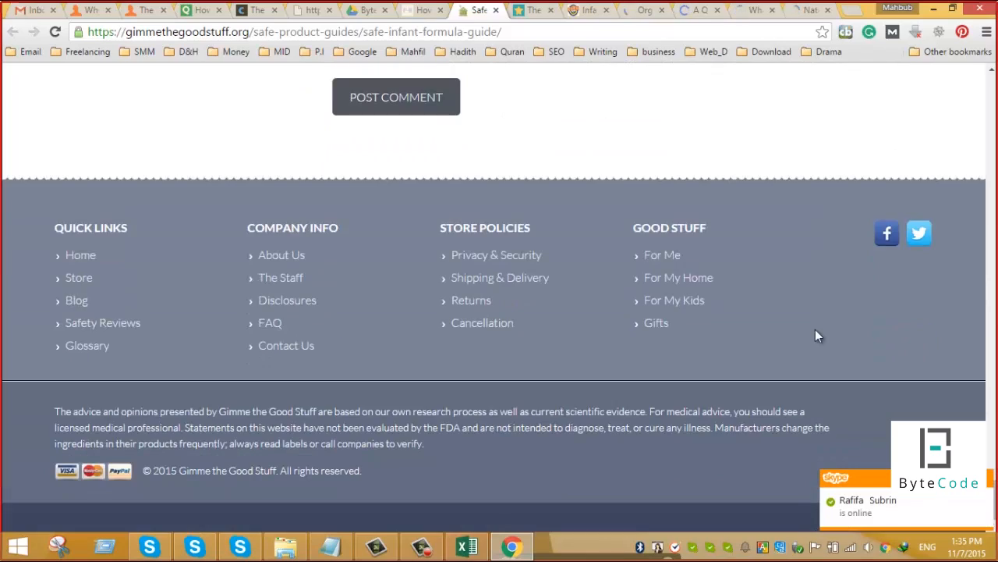
scroll(815, 336, up, 20)
scroll(819, 349, up, 20)
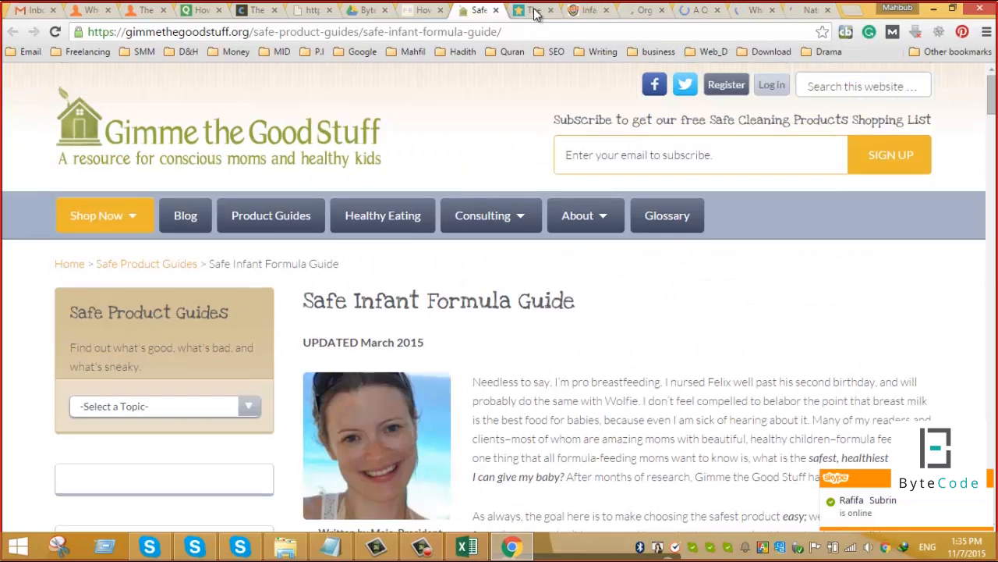
Show the Incredible Infant article on organic baby formula and skim its sections through to the end of the post.
click(535, 11)
scroll(743, 279, down, 6)
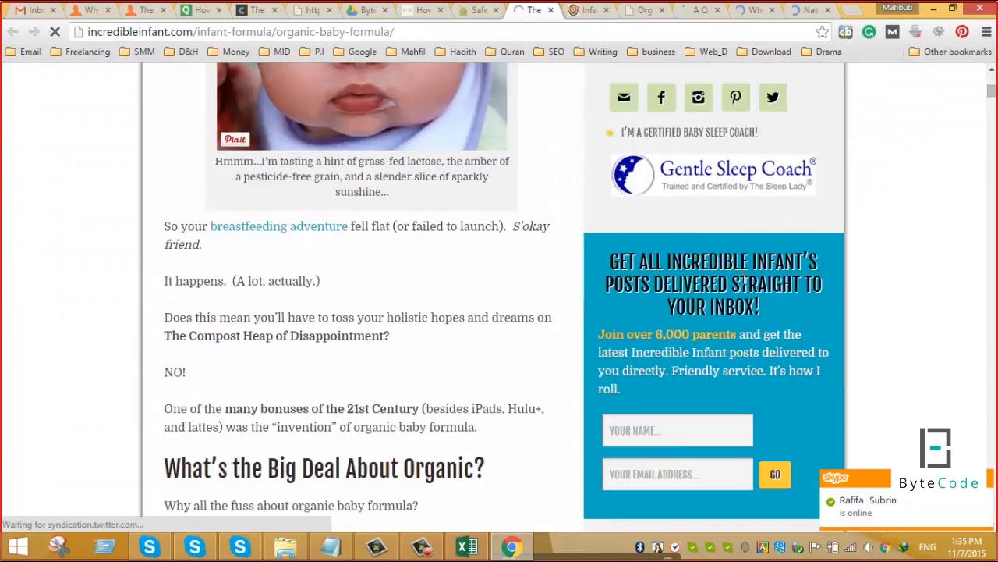
scroll(743, 279, down, 5)
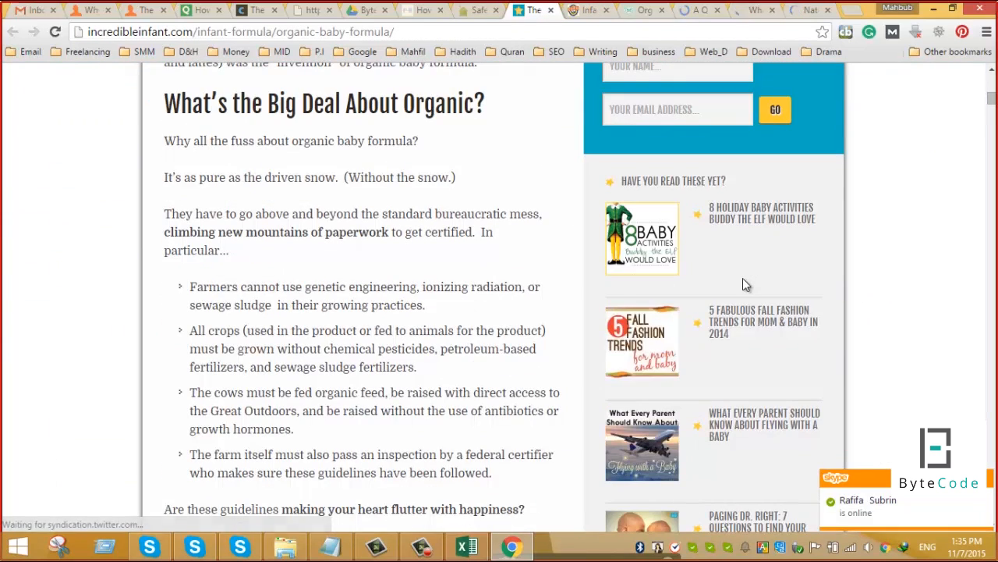
scroll(743, 284, down, 9)
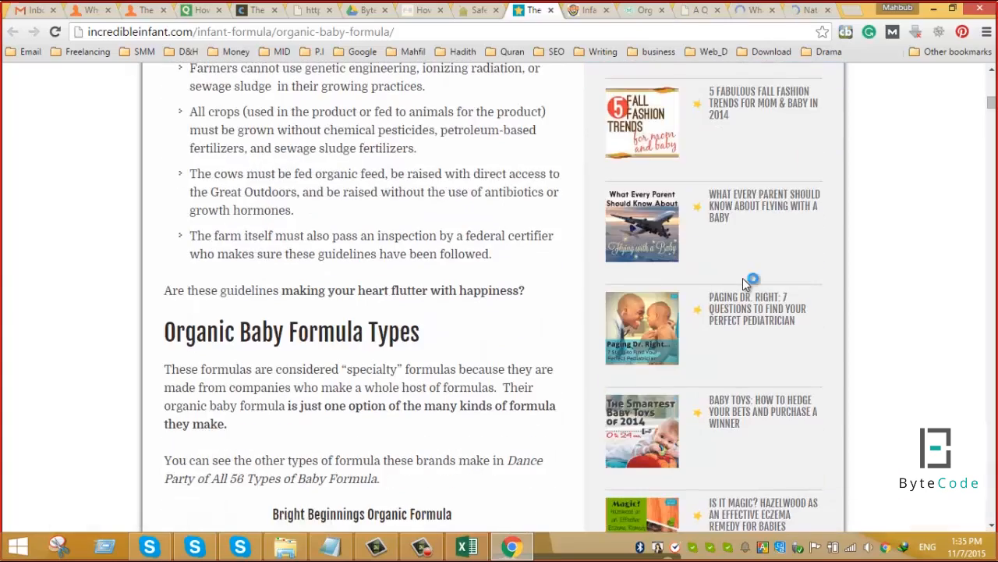
scroll(742, 284, down, 4)
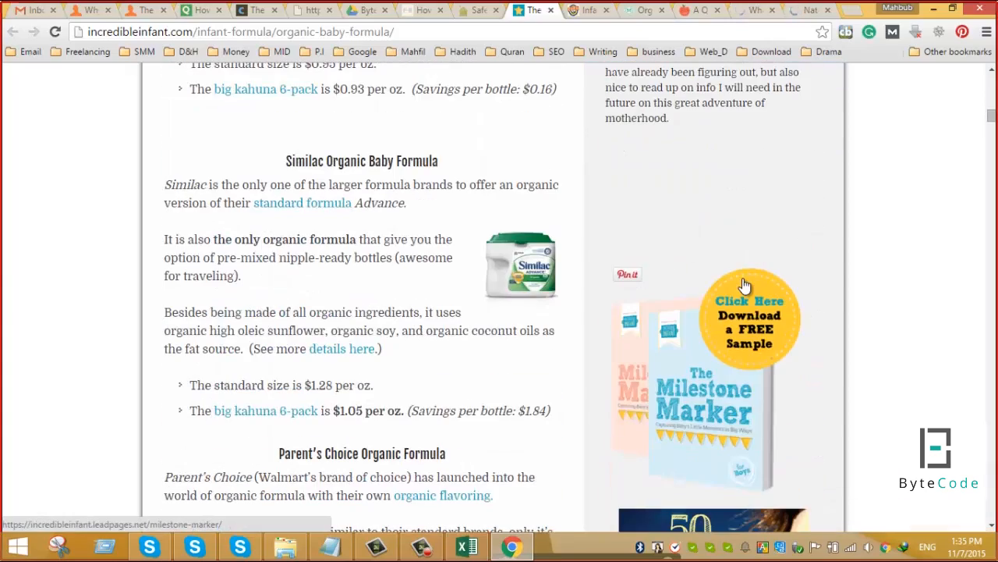
scroll(745, 285, down, 16)
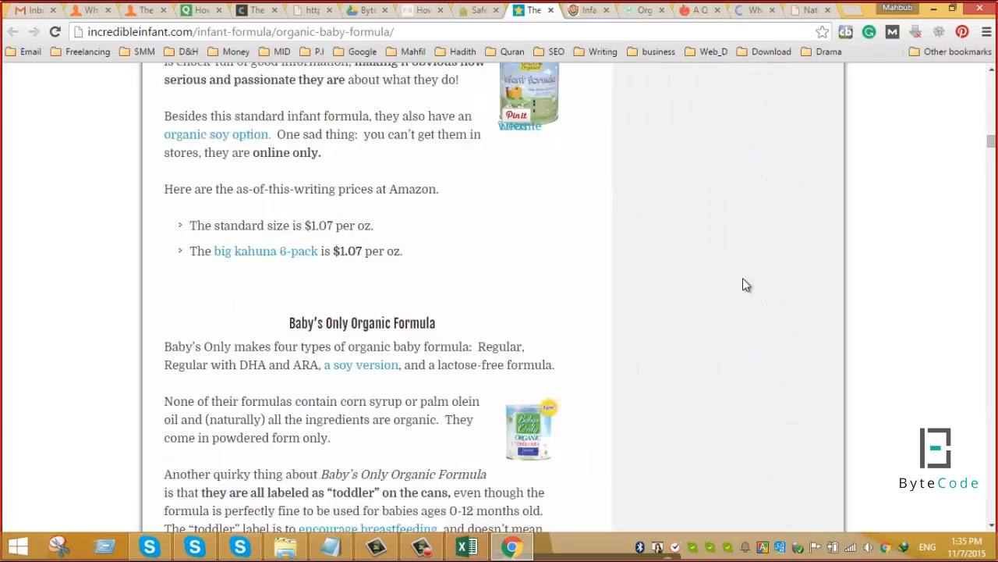
scroll(745, 285, down, 20)
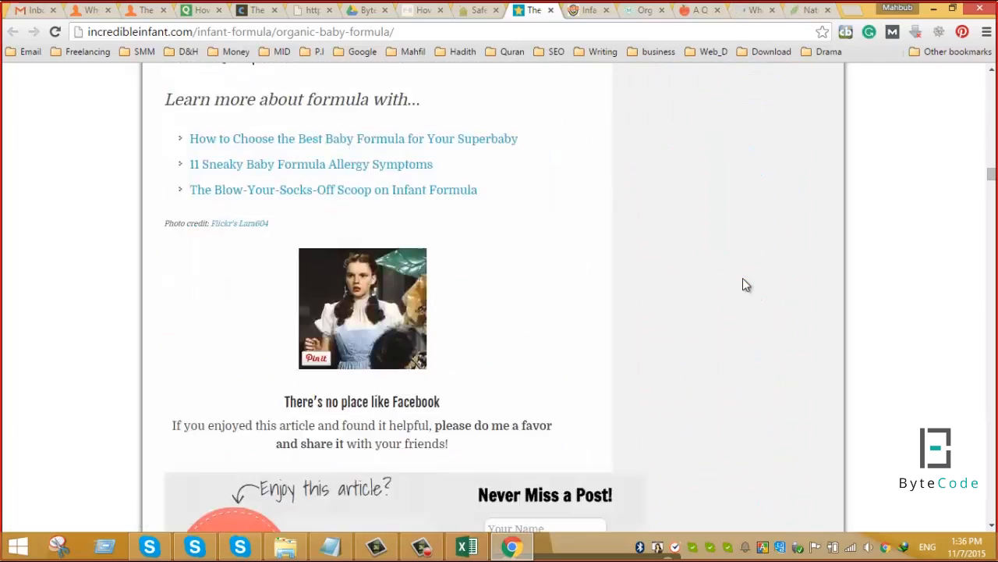
Look through the reader comments under the Incredible Infant article and return to the article's title.
scroll(745, 284, down, 10)
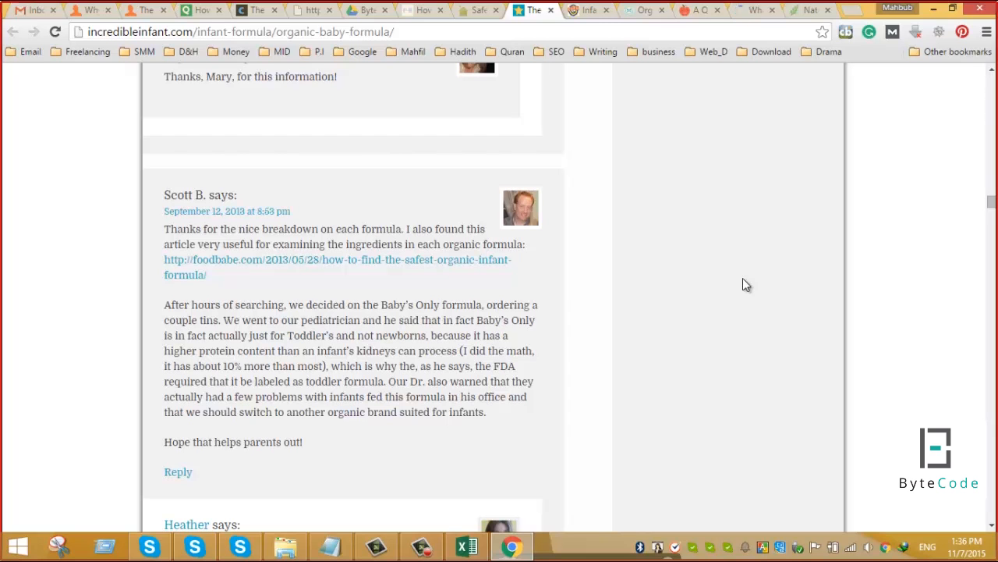
scroll(742, 284, down, 20)
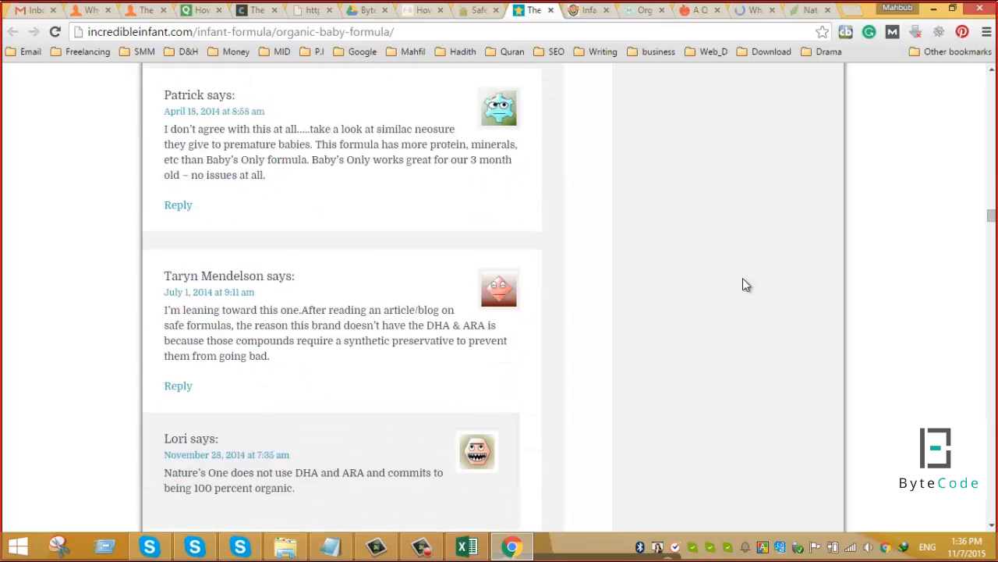
scroll(743, 285, down, 15)
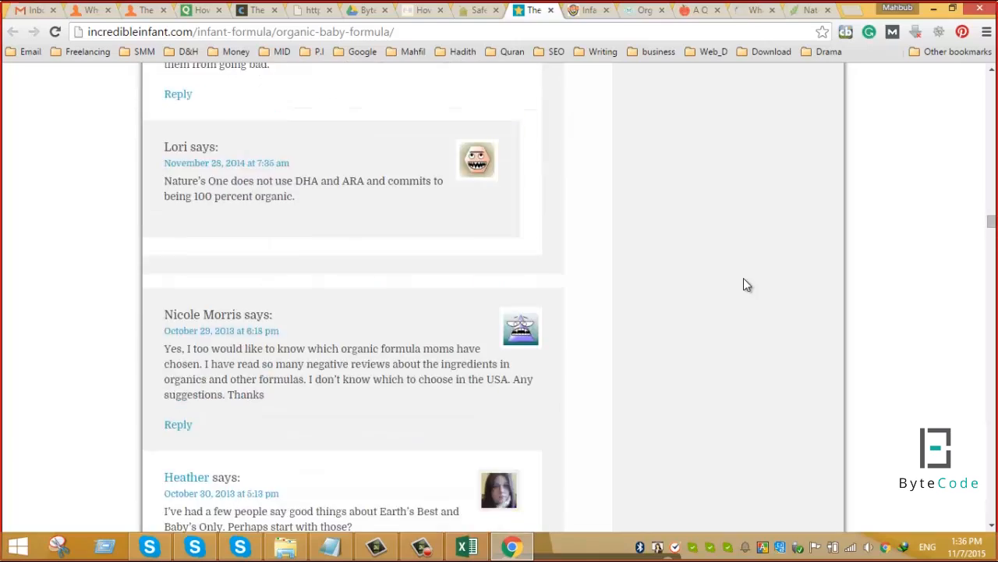
scroll(743, 278, up, 4)
scroll(996, 297, up, 2)
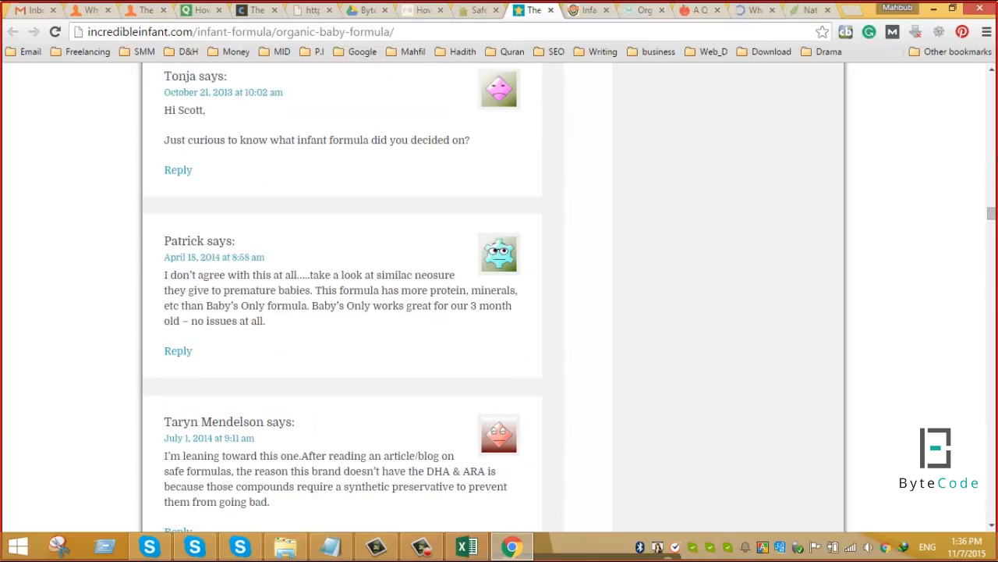
drag(994, 214, 992, 81)
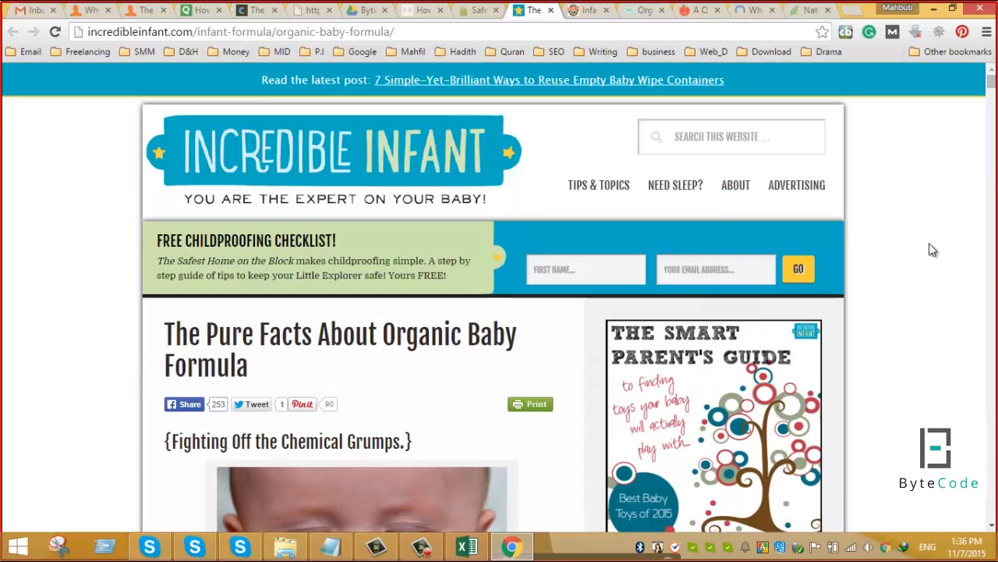
Review the brand-by-brand formula sections of the Incredible Infant article, from Bright Beginnings to Baby's Only.
scroll(932, 249, down, 13)
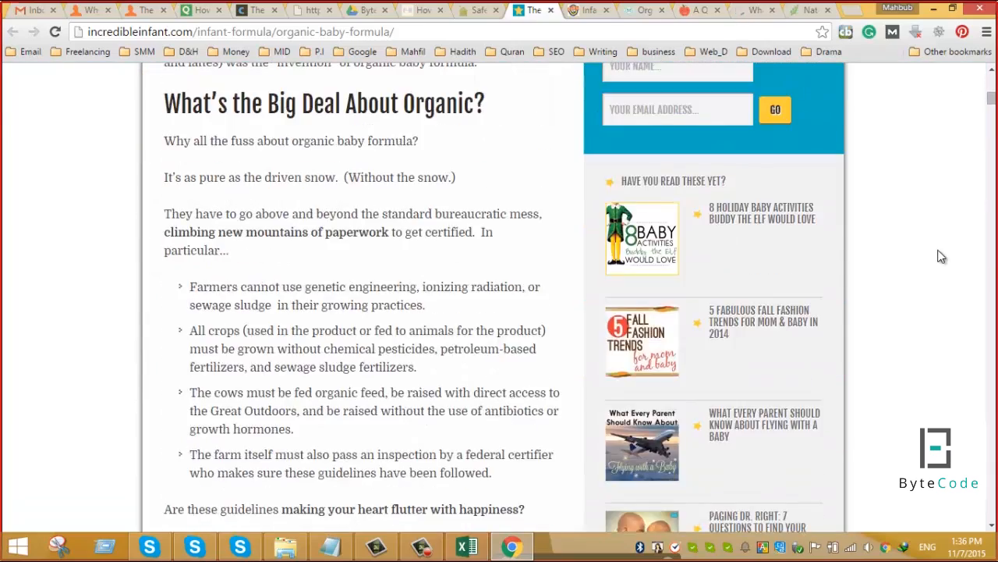
scroll(941, 255, down, 12)
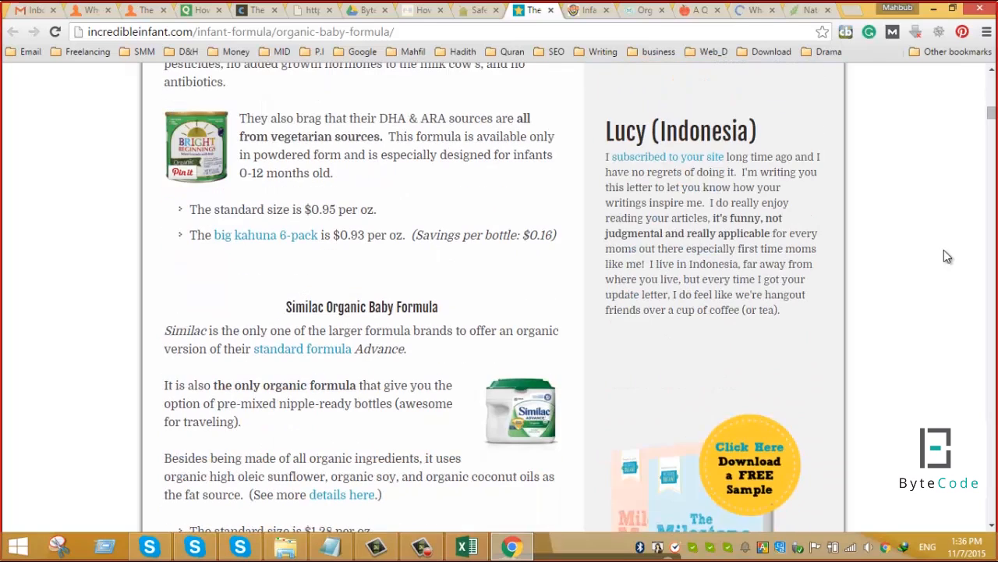
scroll(946, 256, down, 3)
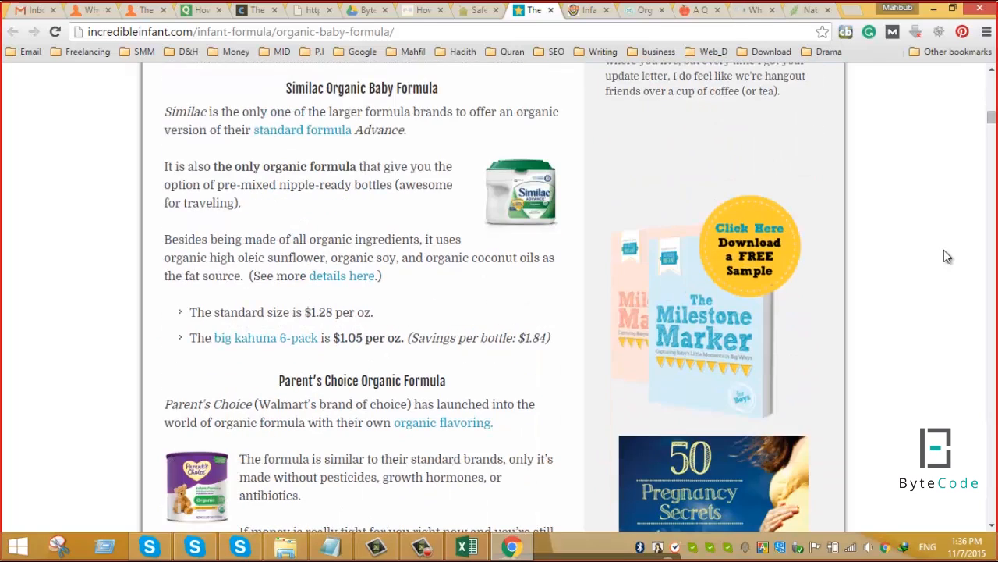
scroll(951, 255, down, 12)
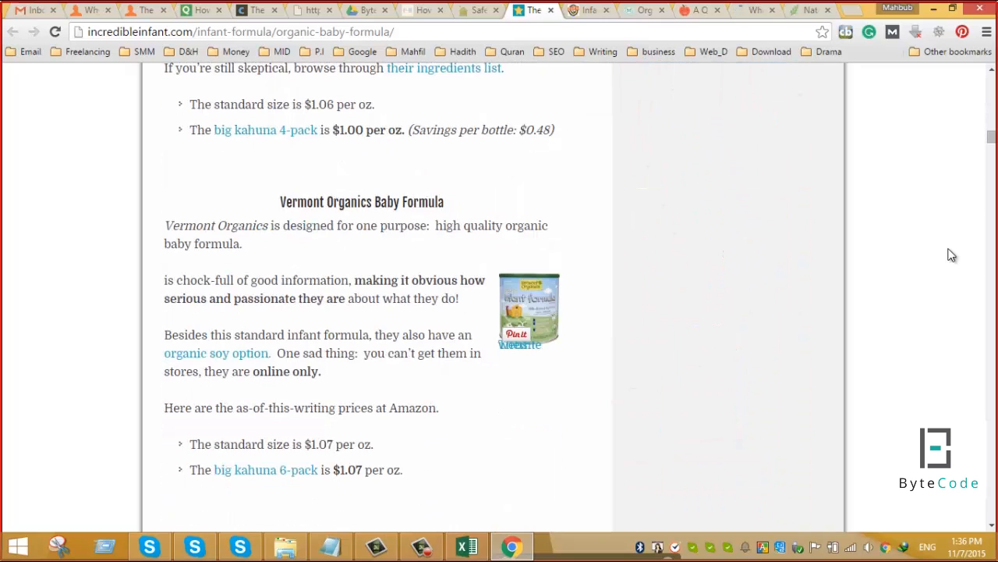
scroll(950, 255, down, 8)
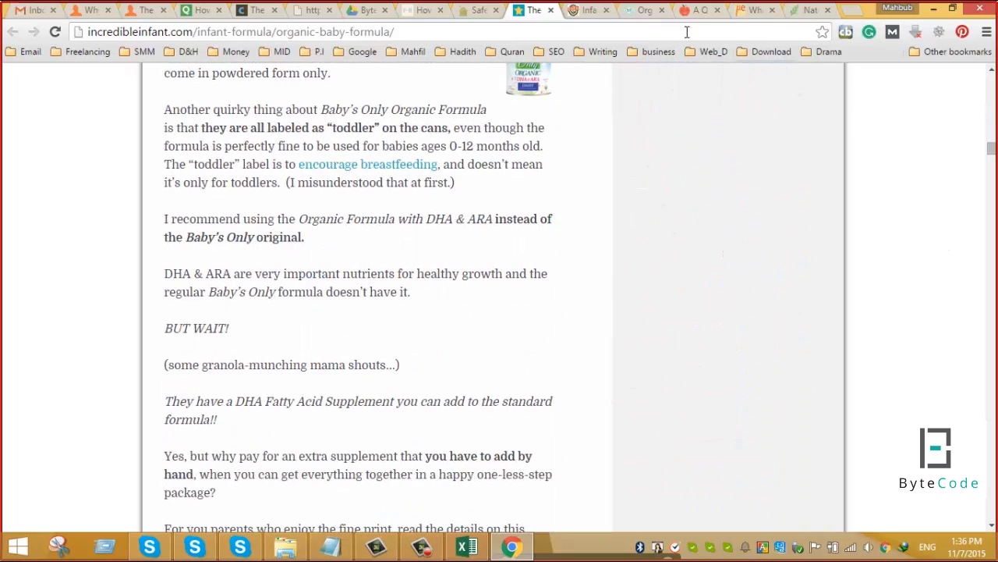
Check the Earth's Best infant formula page after dismissing its free-diapers promotion, and close that page's tab.
click(591, 13)
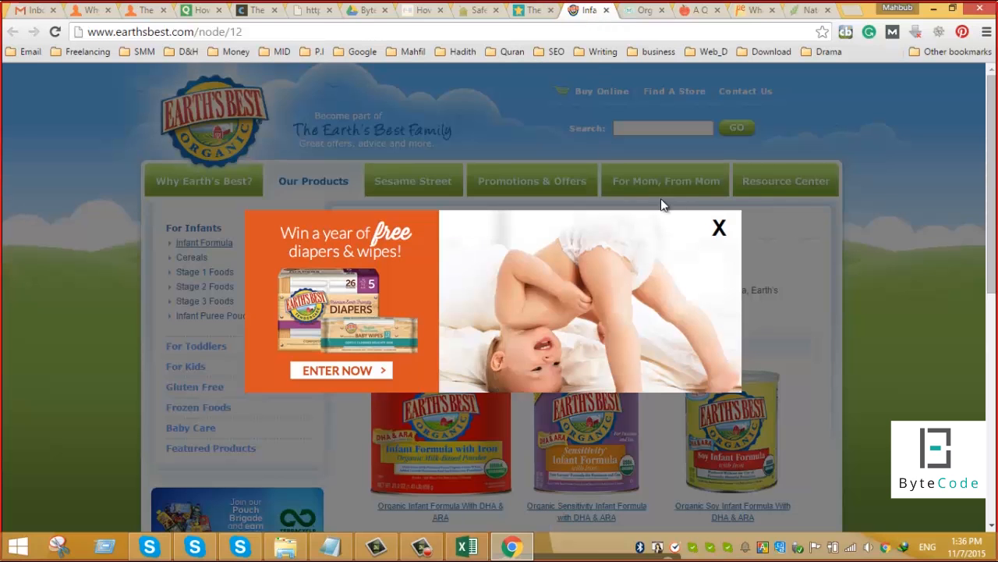
click(719, 228)
scroll(705, 246, down, 5)
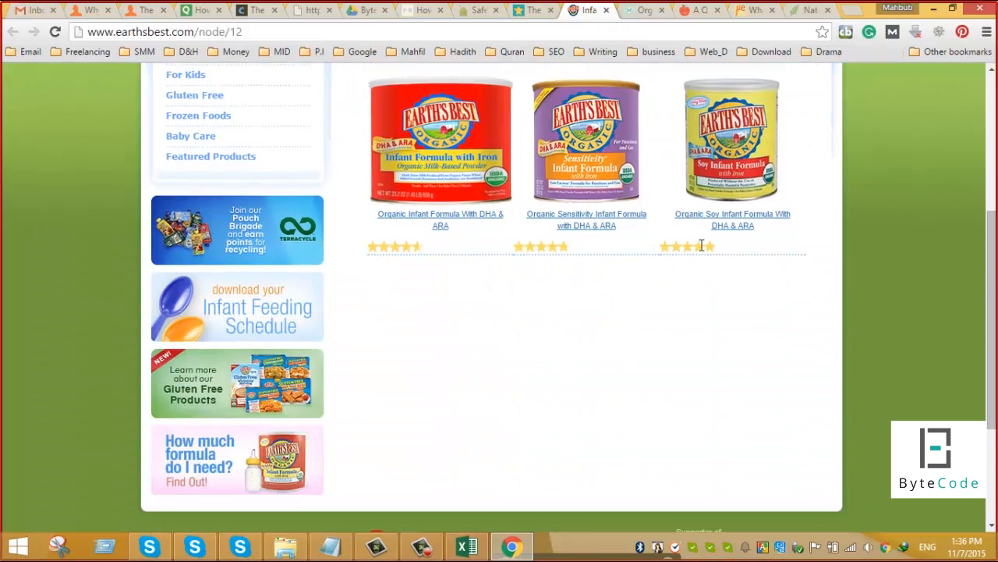
scroll(702, 250, up, 5)
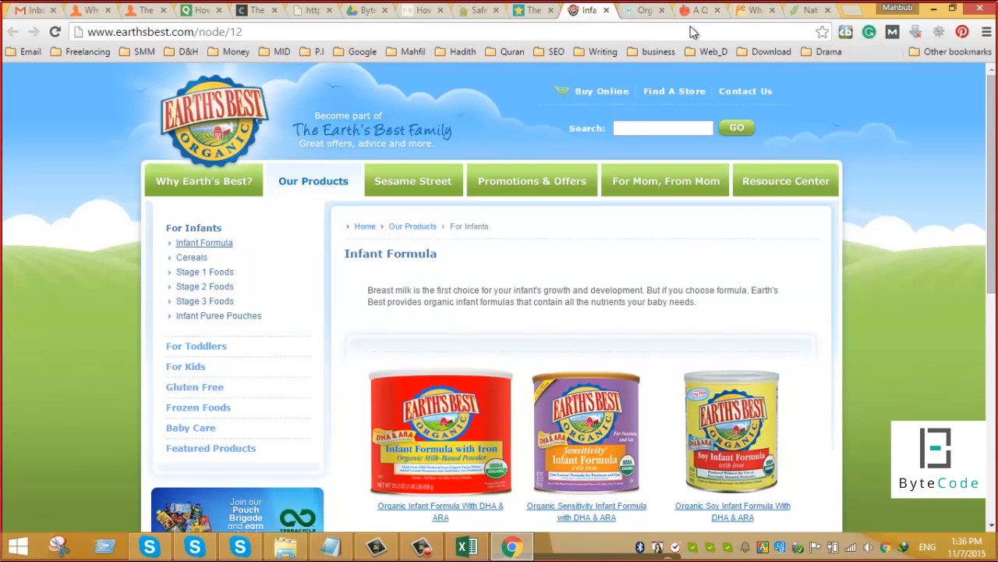
click(606, 11)
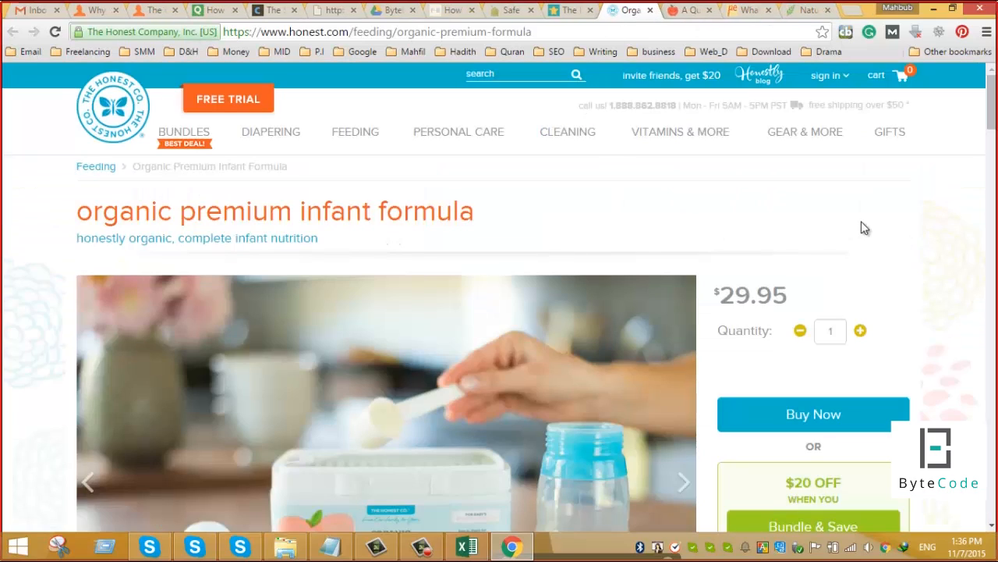
Skim the Honest Company organic premium infant formula product page, including its ingredients and footer.
scroll(861, 223, down, 10)
scroll(866, 228, down, 15)
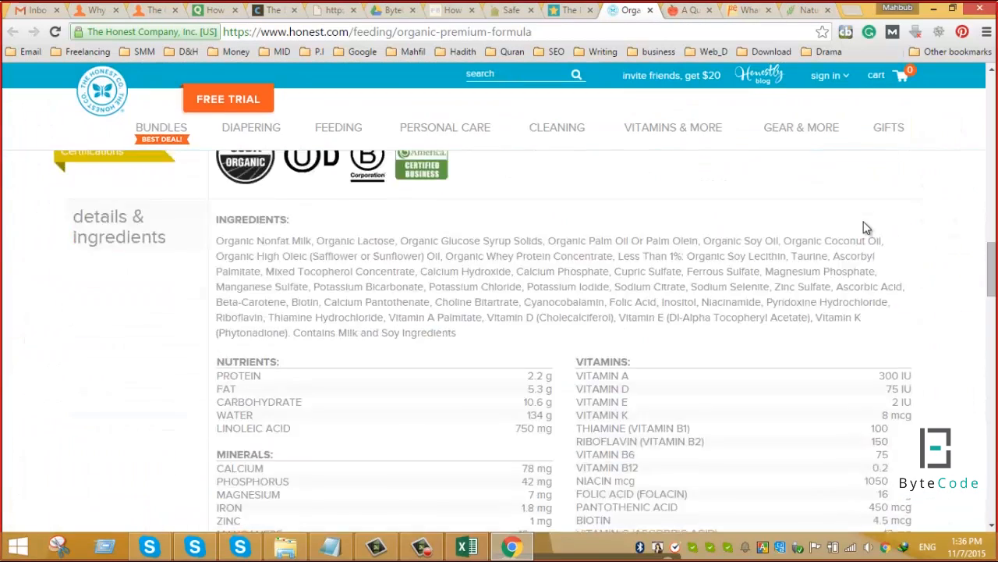
scroll(867, 228, down, 10)
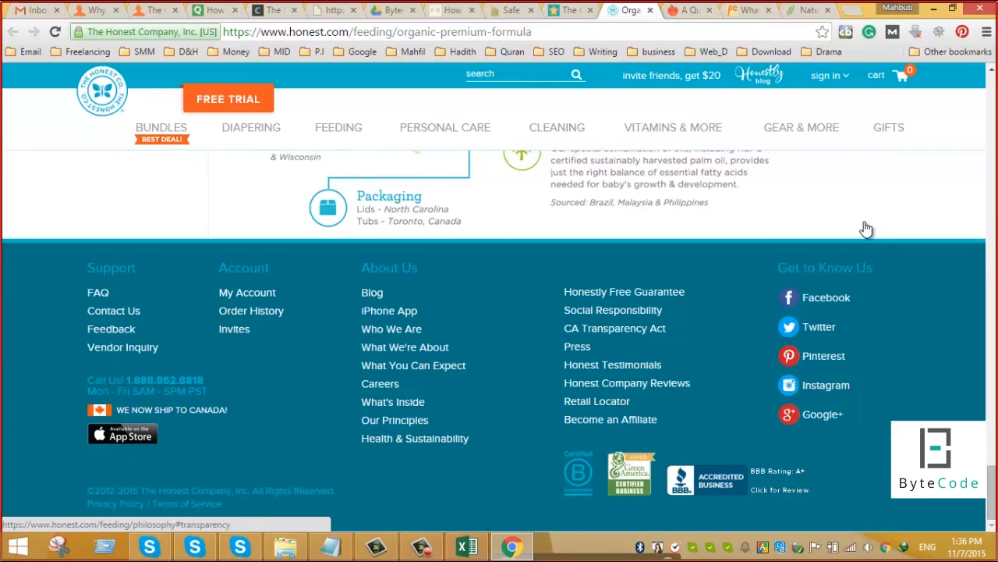
scroll(867, 228, up, 20)
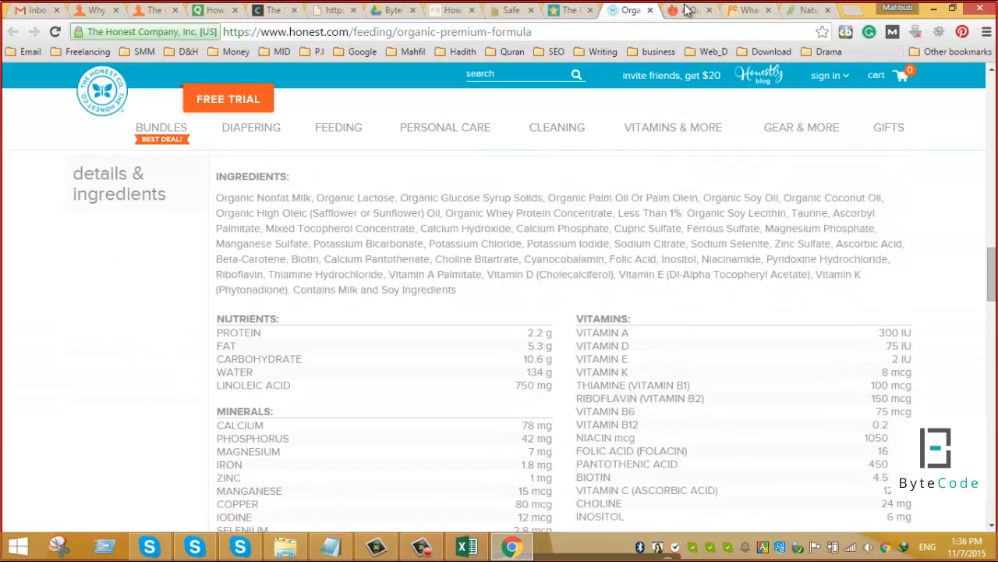
Skim the Babyfoode article on the best organic formula, including its list of ingredients to avoid and the brand comparison chart.
click(687, 10)
scroll(675, 203, down, 10)
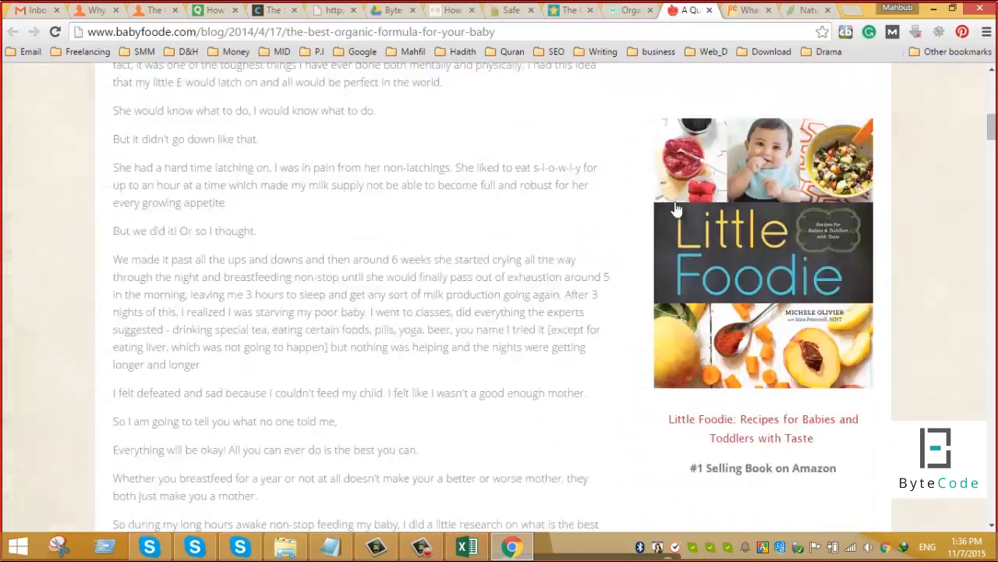
scroll(676, 210, down, 15)
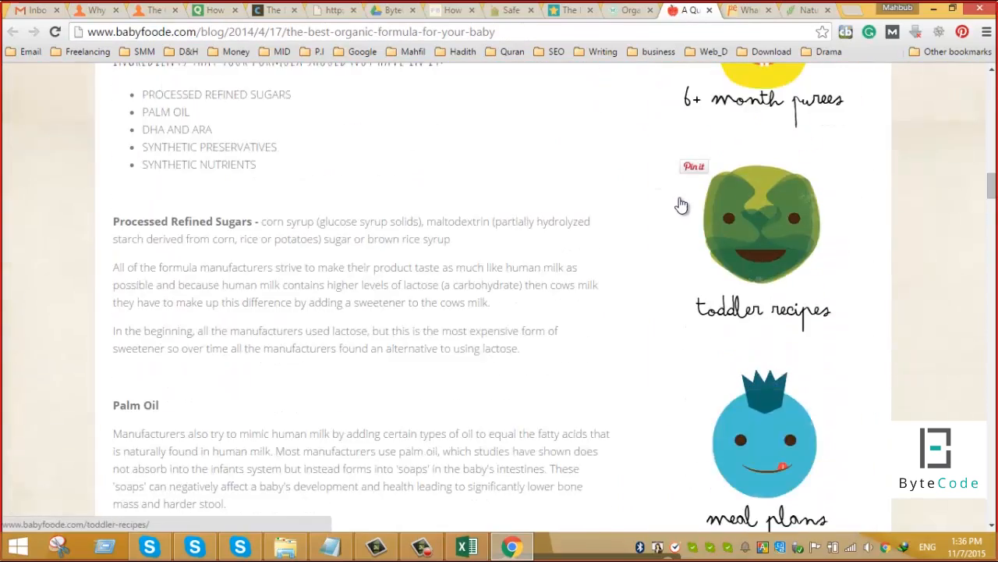
scroll(682, 205, down, 5)
scroll(682, 205, down, 9)
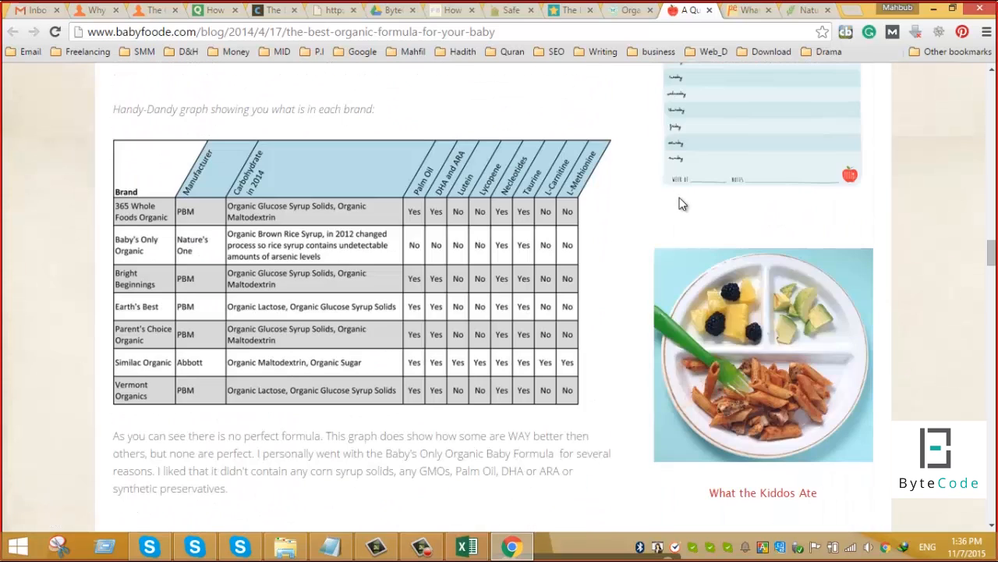
scroll(681, 204, down, 12)
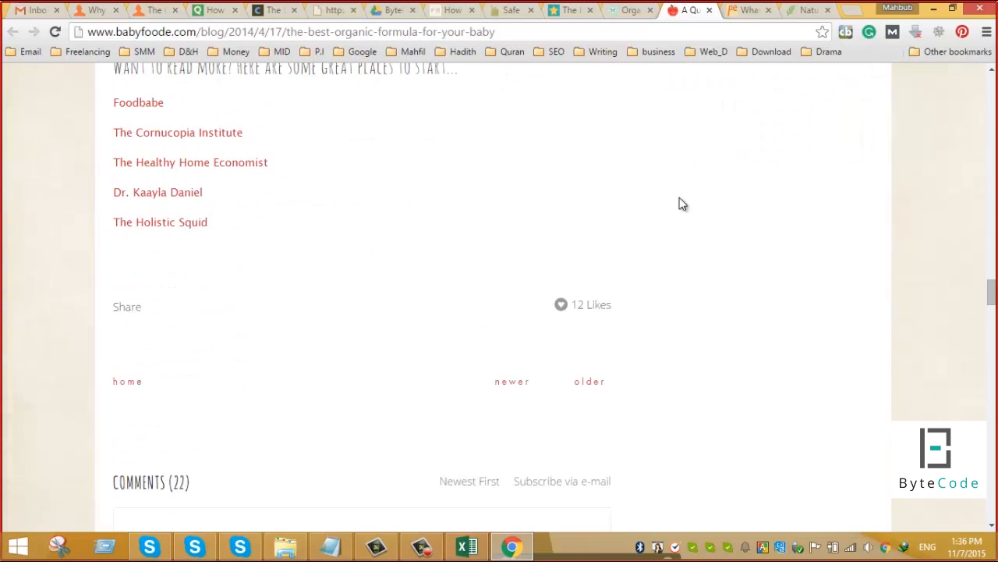
Look through the reader comments under the Babyfoode article, and recheck its title and list of US organic formulas.
scroll(681, 205, down, 4)
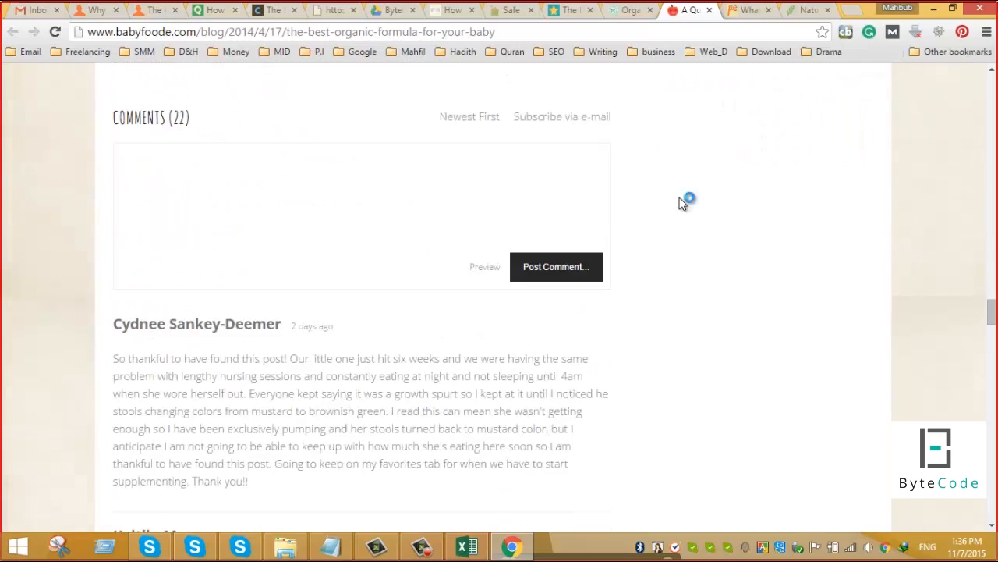
scroll(681, 203, down, 20)
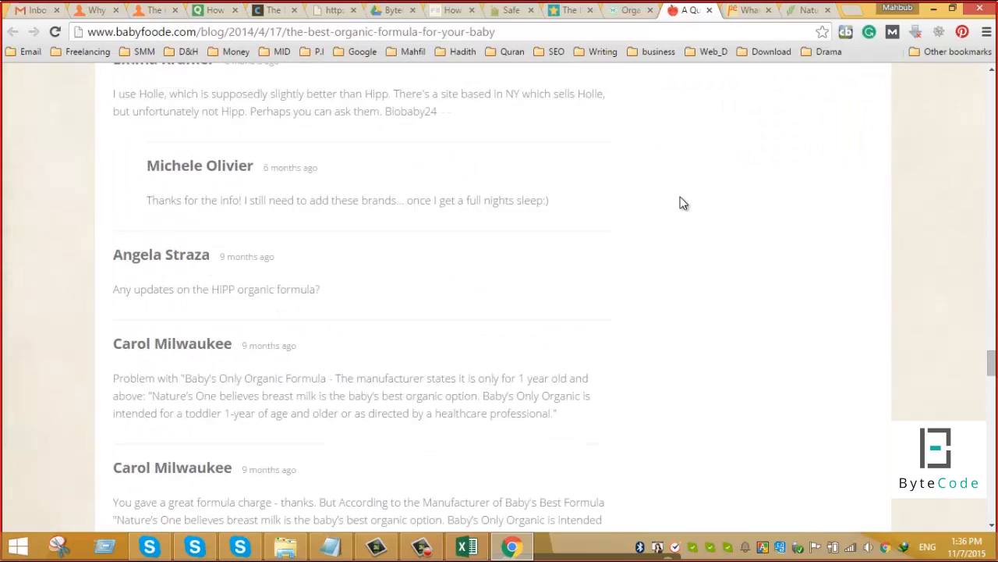
scroll(681, 203, down, 20)
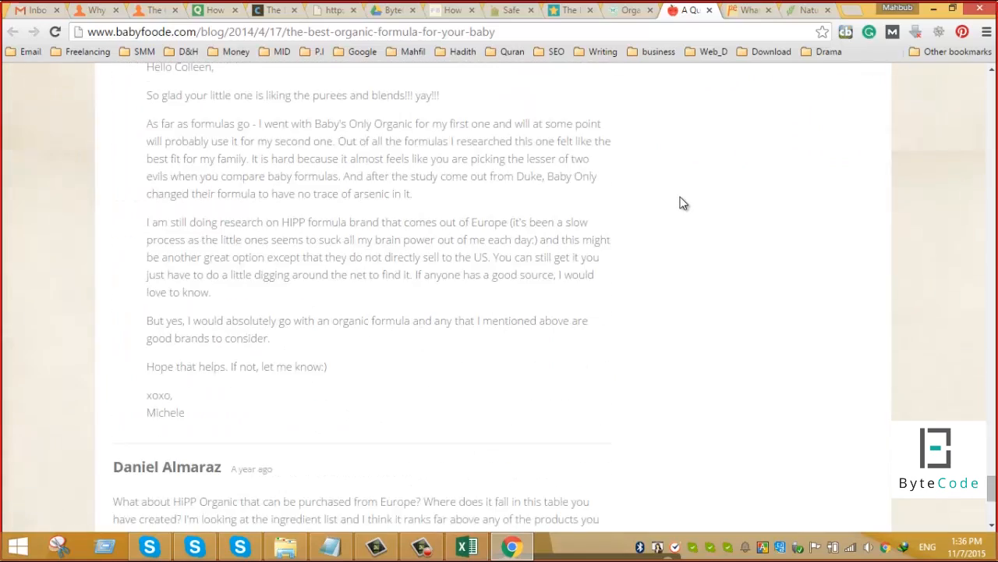
scroll(682, 204, up, 15)
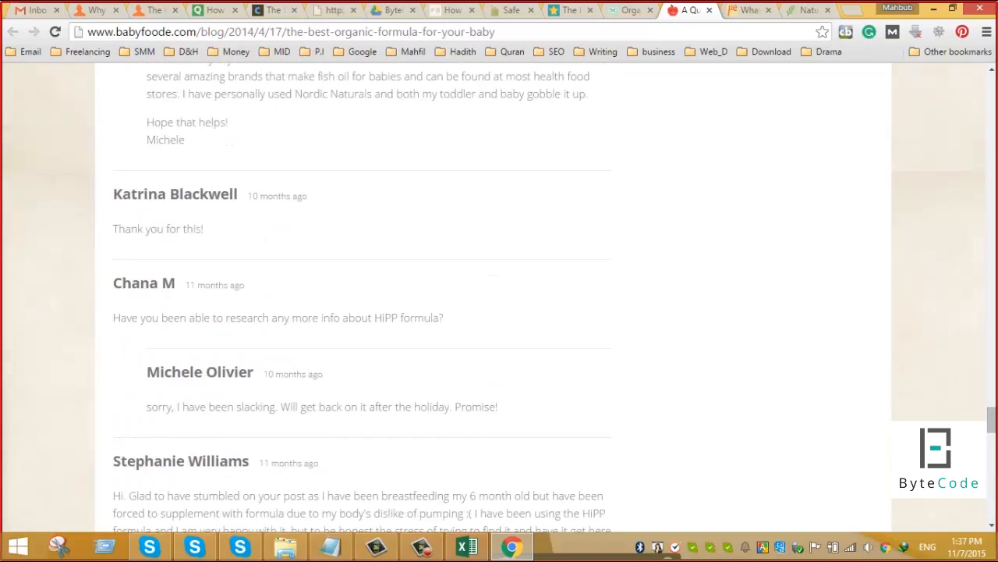
drag(992, 421, 992, 75)
scroll(820, 285, down, 12)
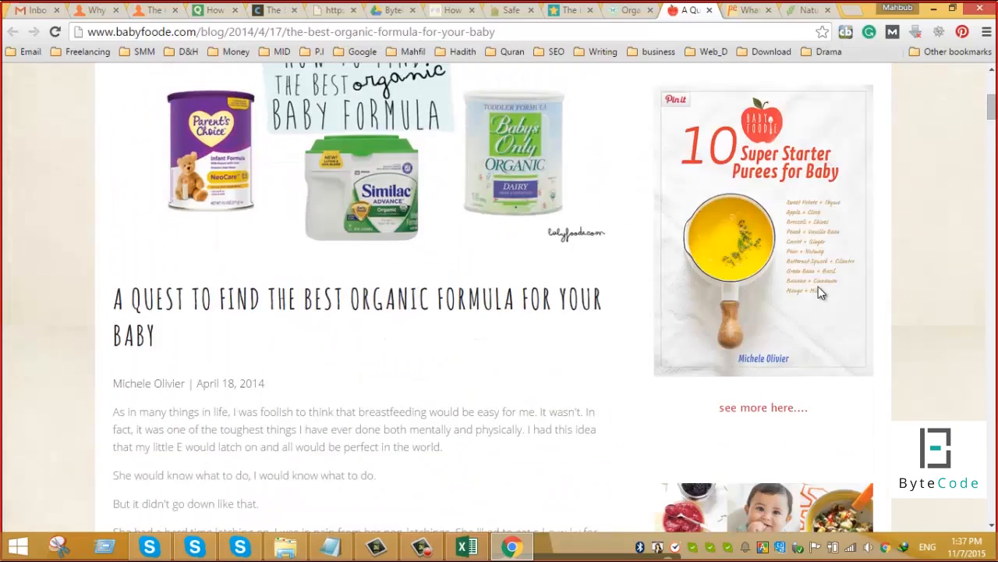
scroll(826, 297, down, 2)
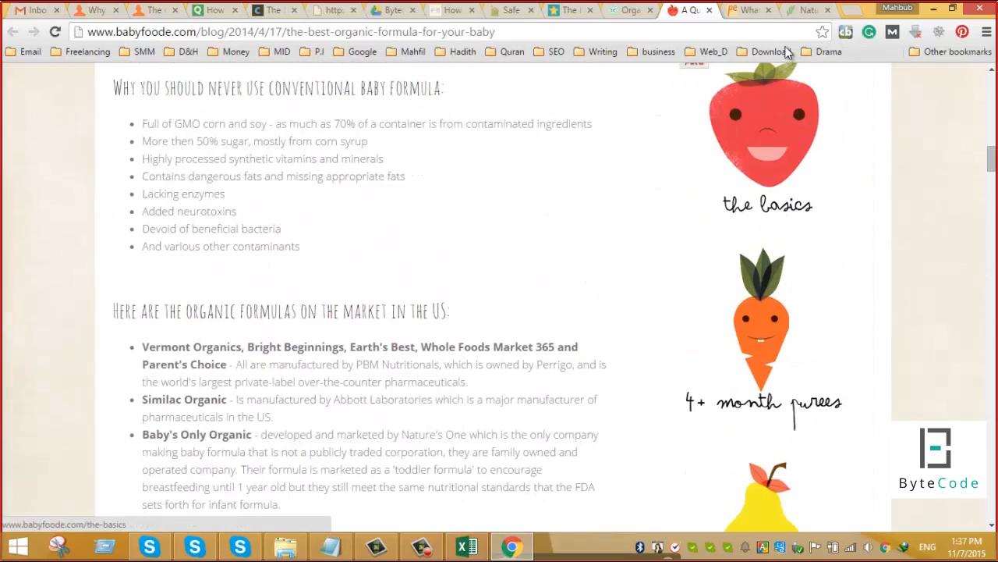
Review the Picky Eater article on the best organic formula, including its ingredients to avoid and brand ranking chart.
click(745, 10)
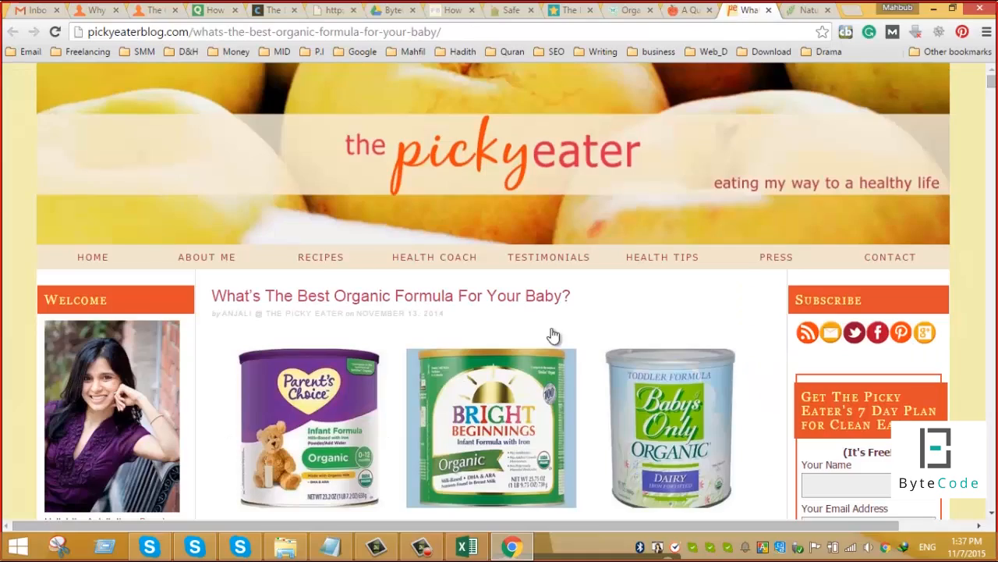
scroll(552, 347, down, 18)
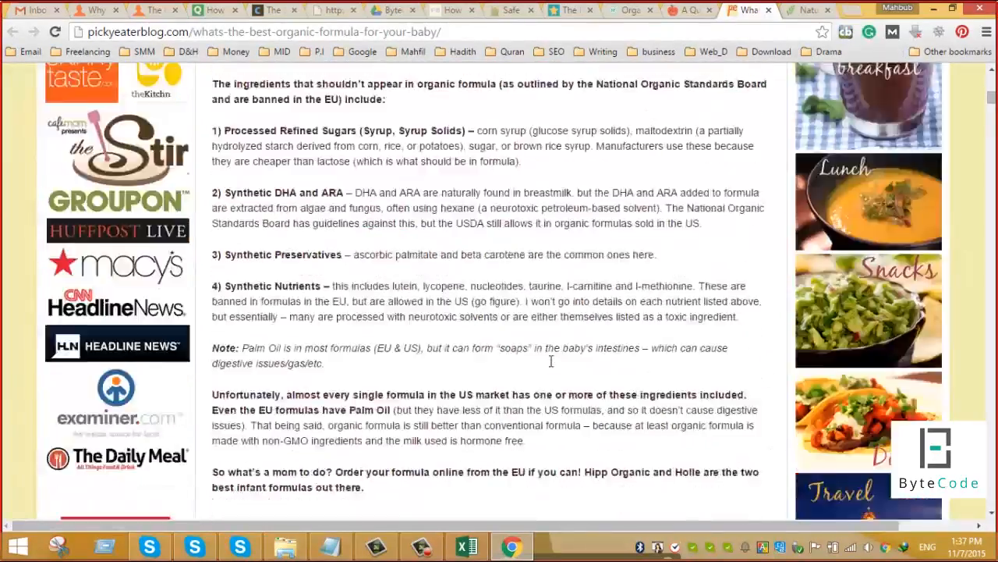
scroll(550, 361, down, 20)
scroll(550, 367, down, 4)
scroll(550, 366, up, 15)
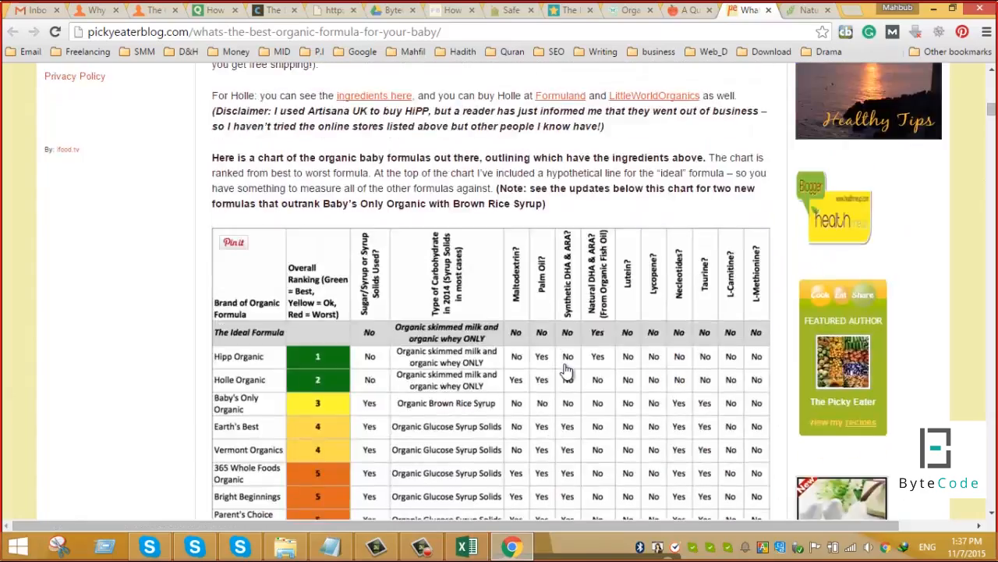
scroll(567, 370, up, 10)
Examine the Nature's One homepage, covering its banner, top sellers and social network feeds.
click(809, 11)
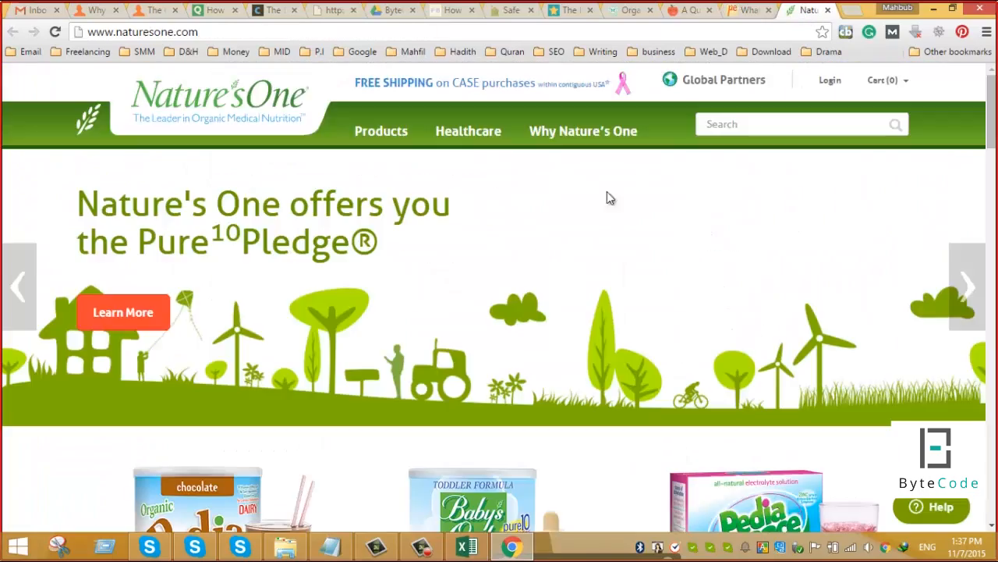
scroll(583, 322, down, 15)
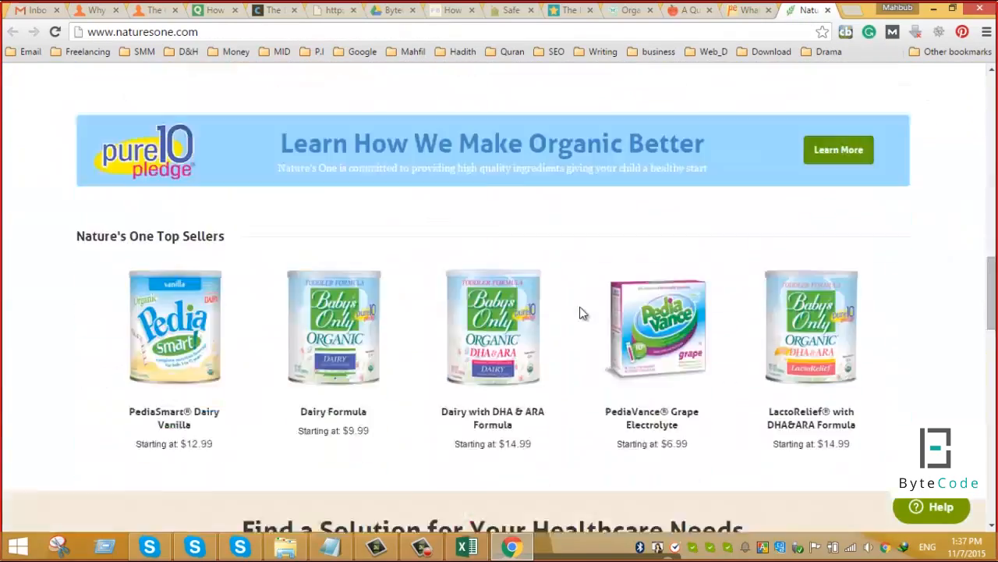
scroll(581, 312, down, 9)
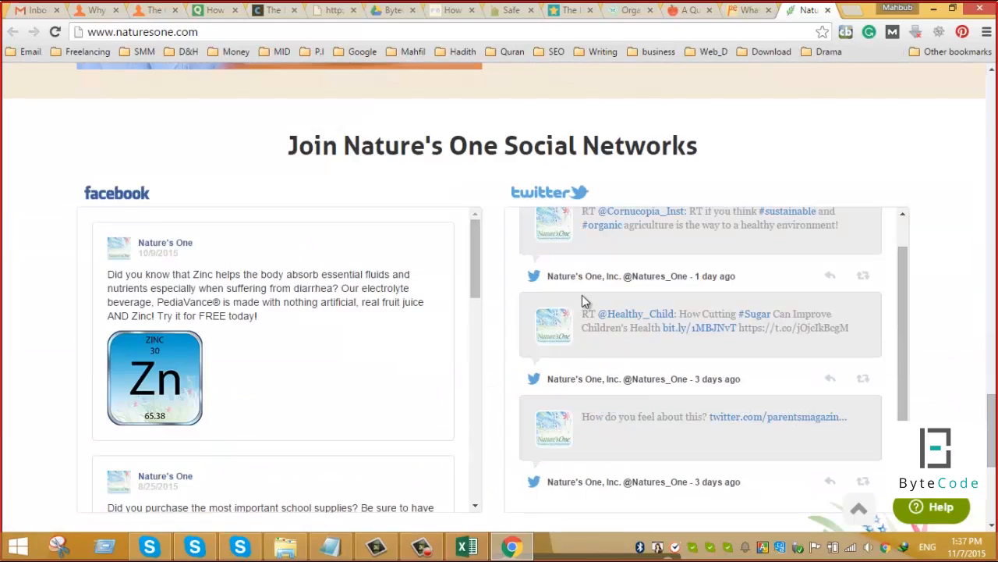
scroll(582, 296, up, 9)
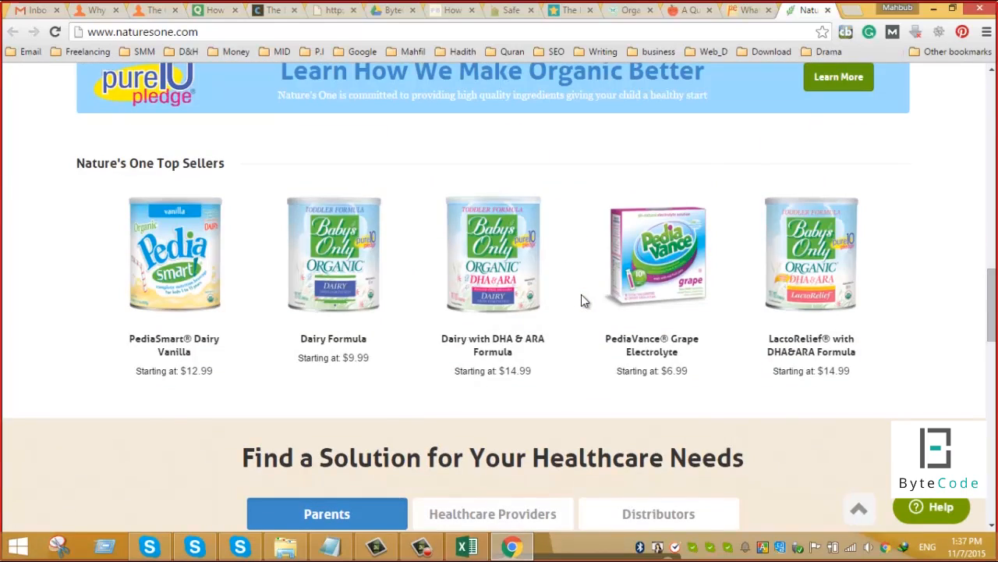
scroll(581, 300, up, 10)
scroll(581, 297, up, 2)
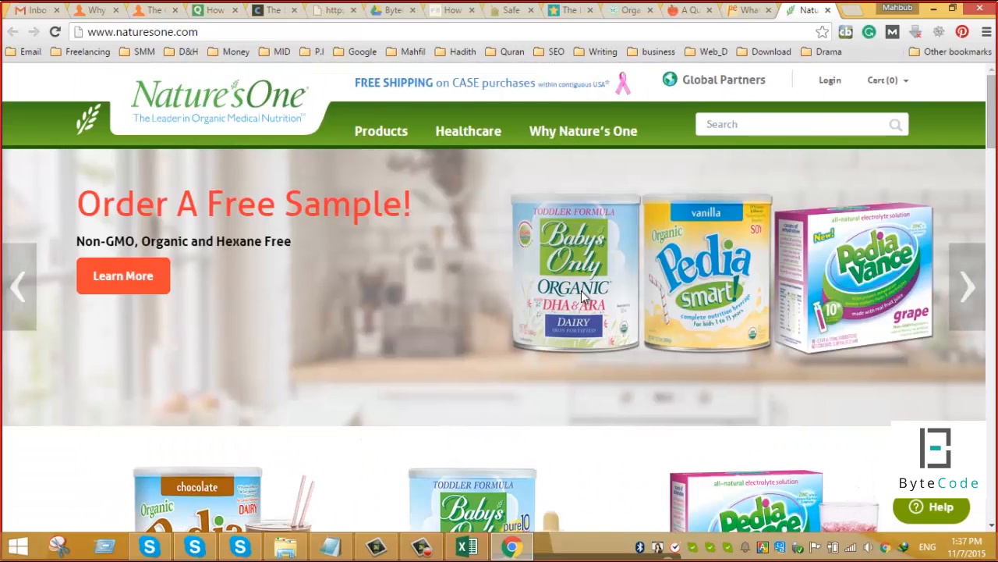
Check the Nature's One homepage's parent success stories, healthcare section and footer, and close that page's tab.
scroll(582, 291, down, 10)
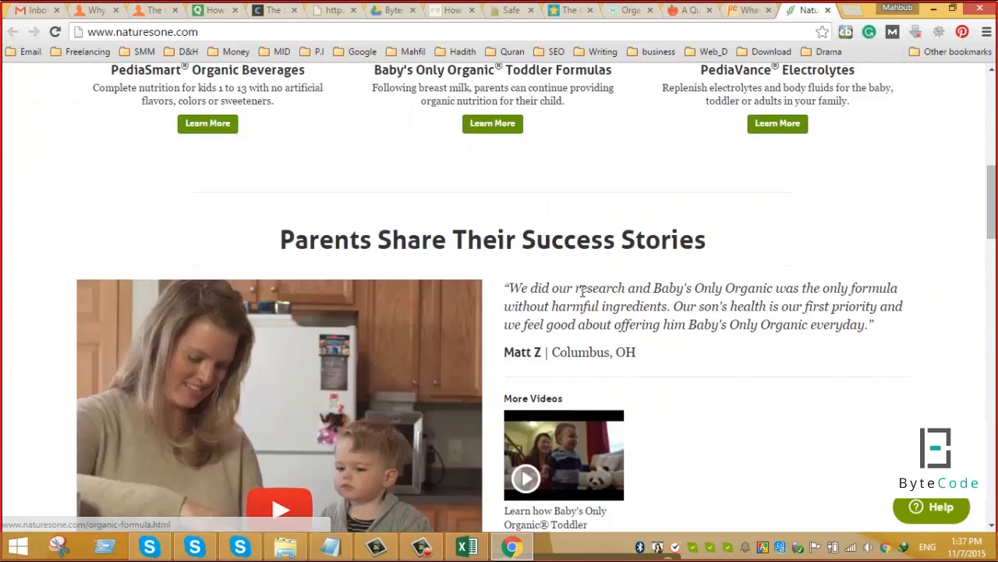
scroll(582, 295, down, 12)
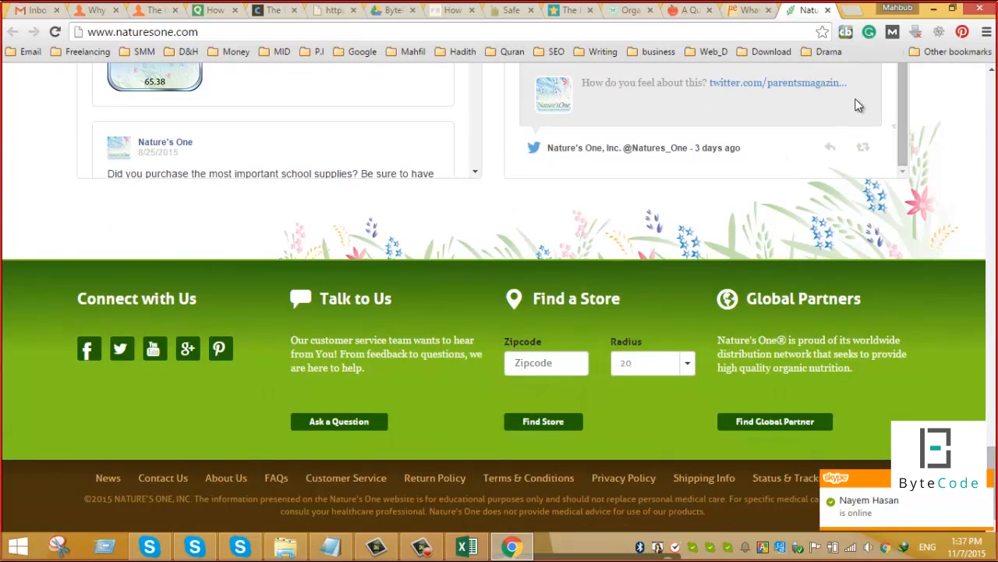
scroll(725, 294, up, 15)
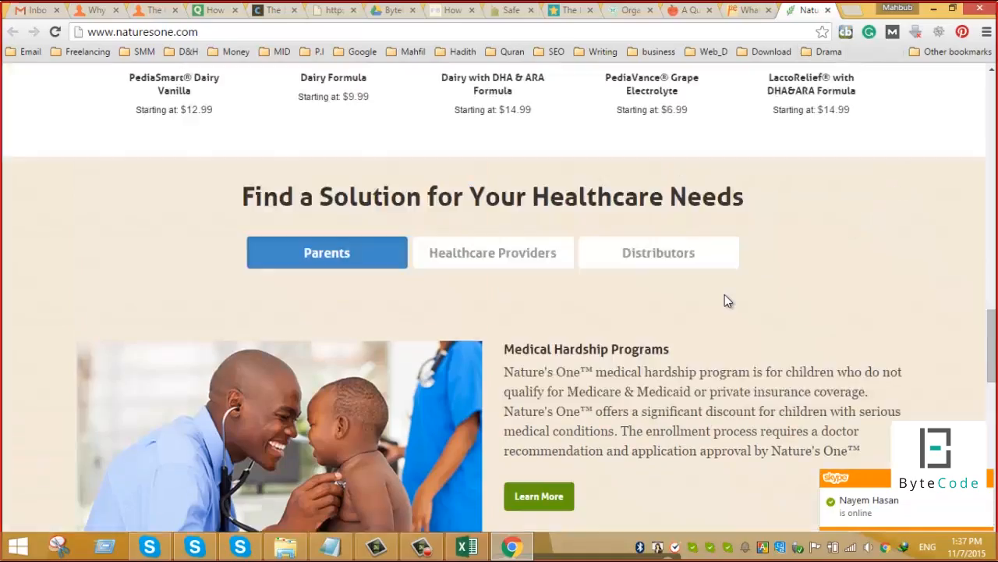
scroll(727, 291, up, 3)
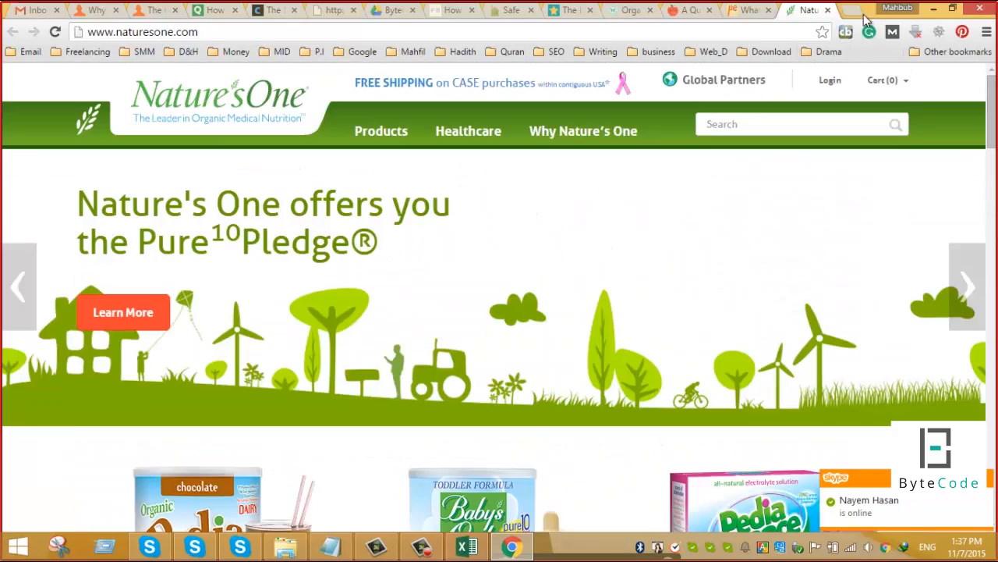
click(828, 10)
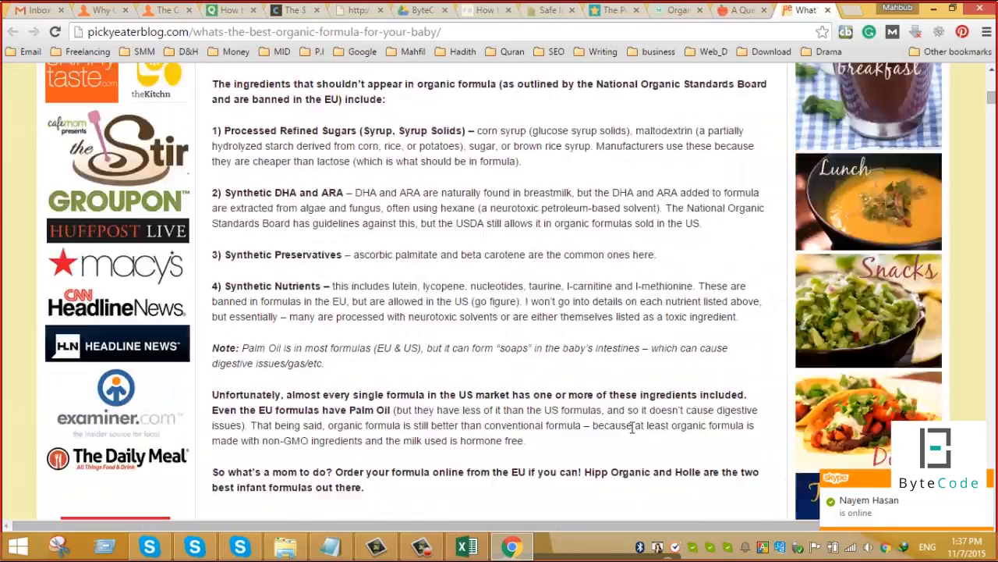
Recheck the start of the Picky Eater article, skim the Babyfoode article again, and close the Babyfoode tab.
scroll(632, 427, up, 15)
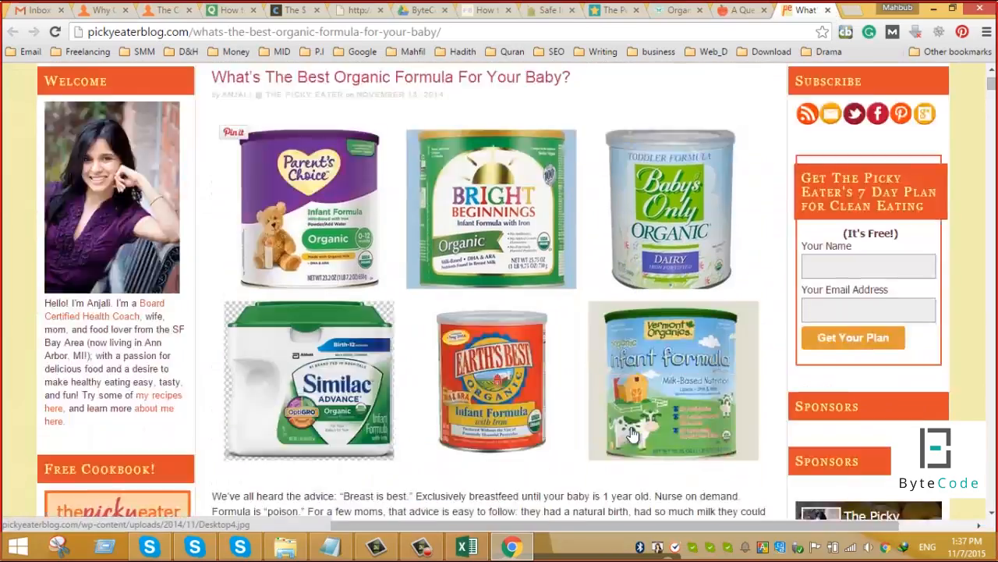
scroll(631, 435, up, 2)
click(737, 10)
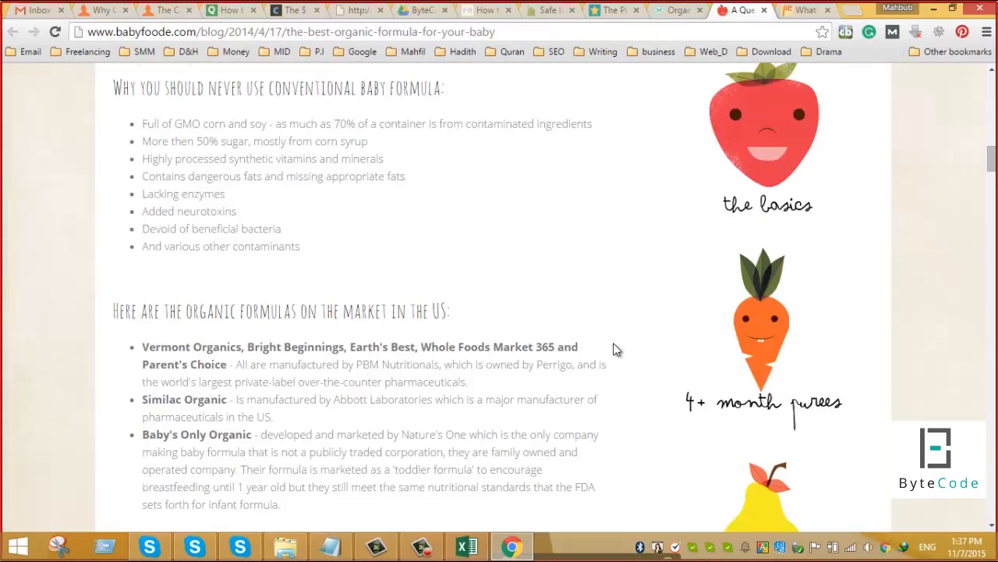
scroll(617, 349, up, 15)
scroll(616, 350, down, 12)
scroll(615, 390, down, 20)
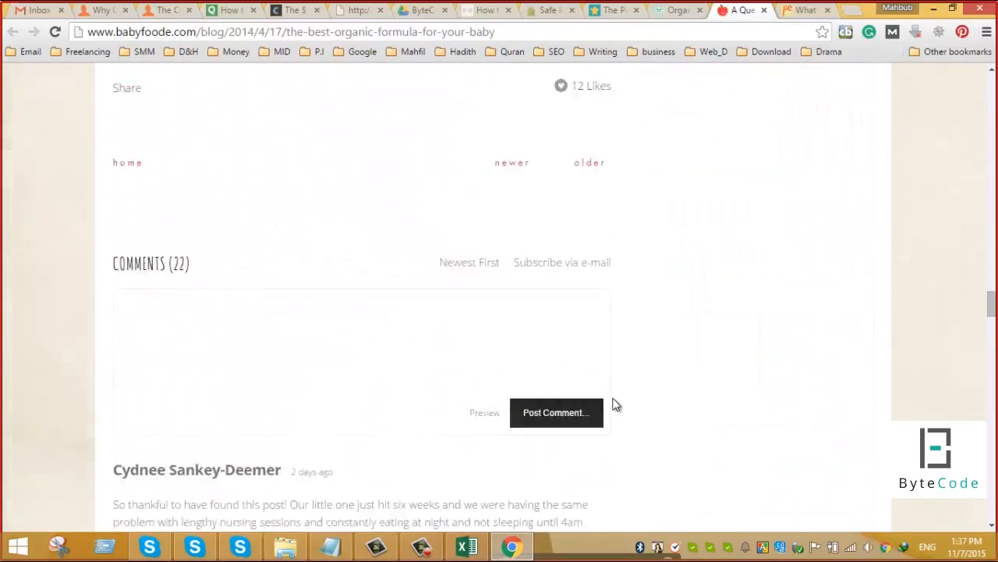
scroll(614, 402, up, 15)
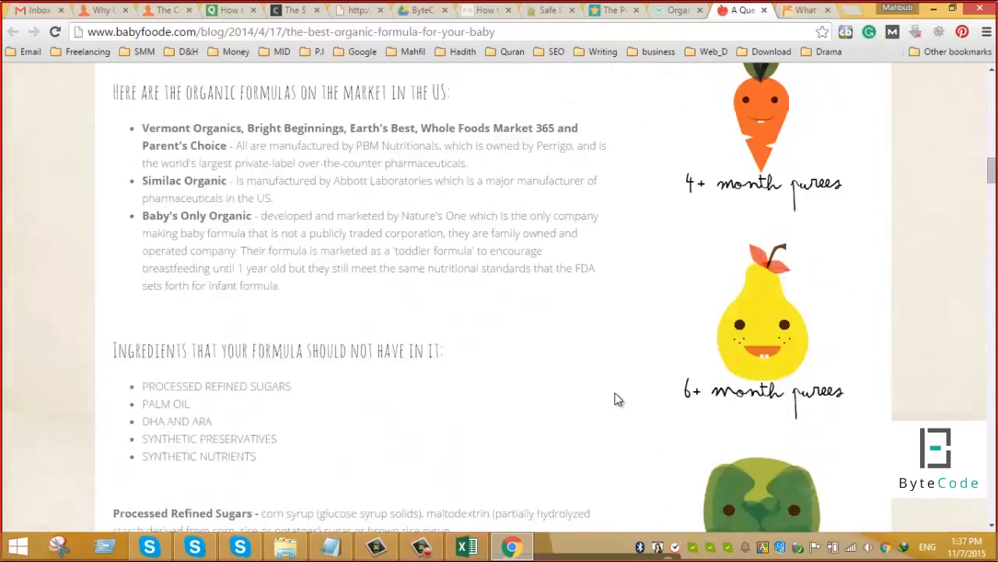
scroll(616, 396, up, 4)
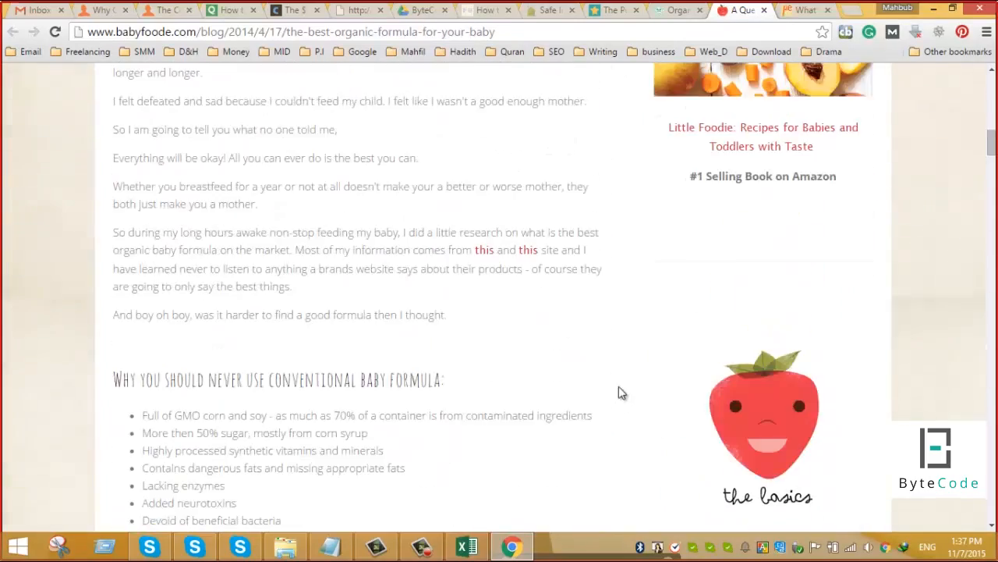
click(765, 10)
Recheck the Honest Company organic premium infant formula page from its product title and price to its footer.
click(676, 17)
scroll(605, 343, up, 15)
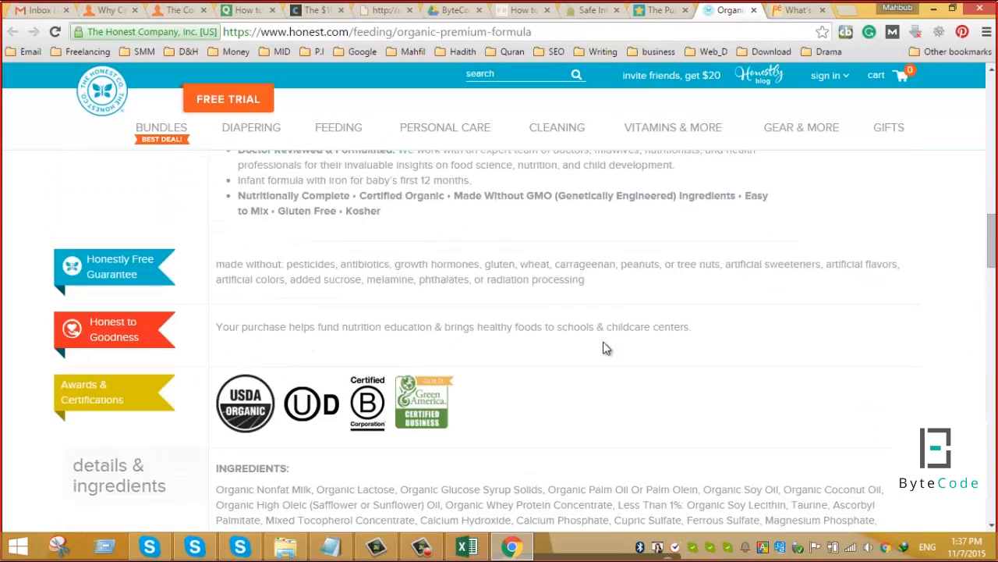
scroll(603, 342, up, 2)
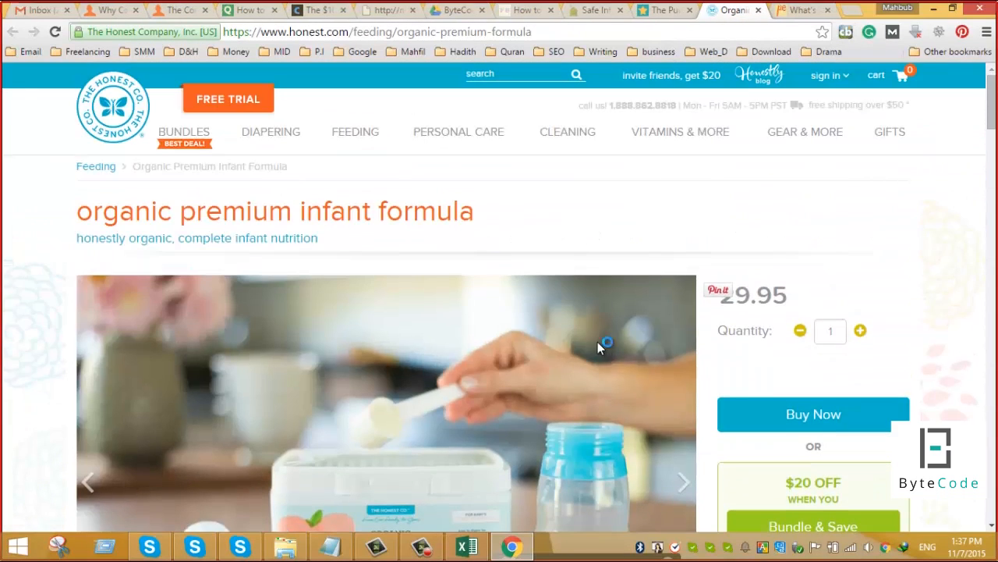
scroll(598, 342, down, 5)
scroll(598, 347, up, 4)
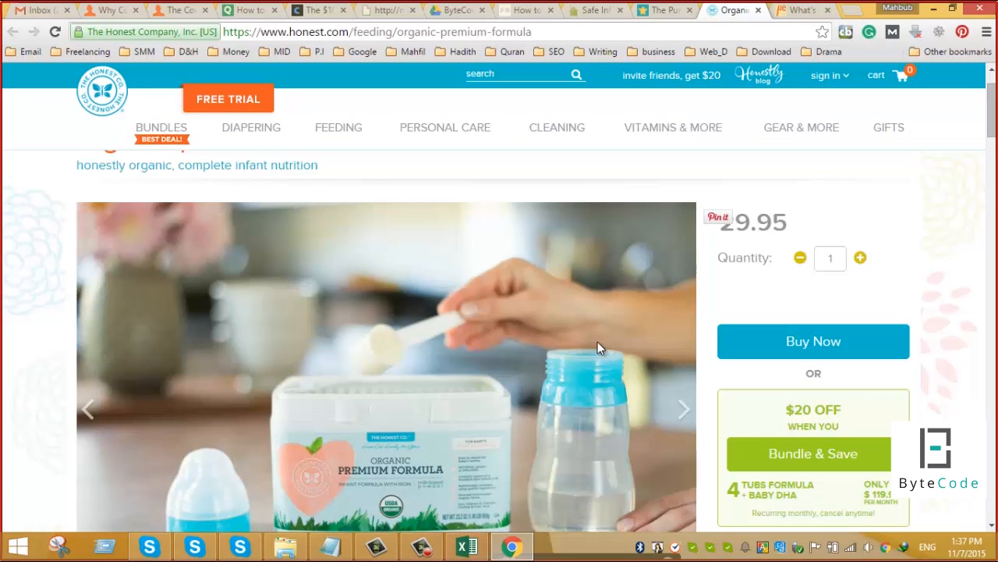
scroll(598, 341, down, 15)
scroll(597, 342, down, 15)
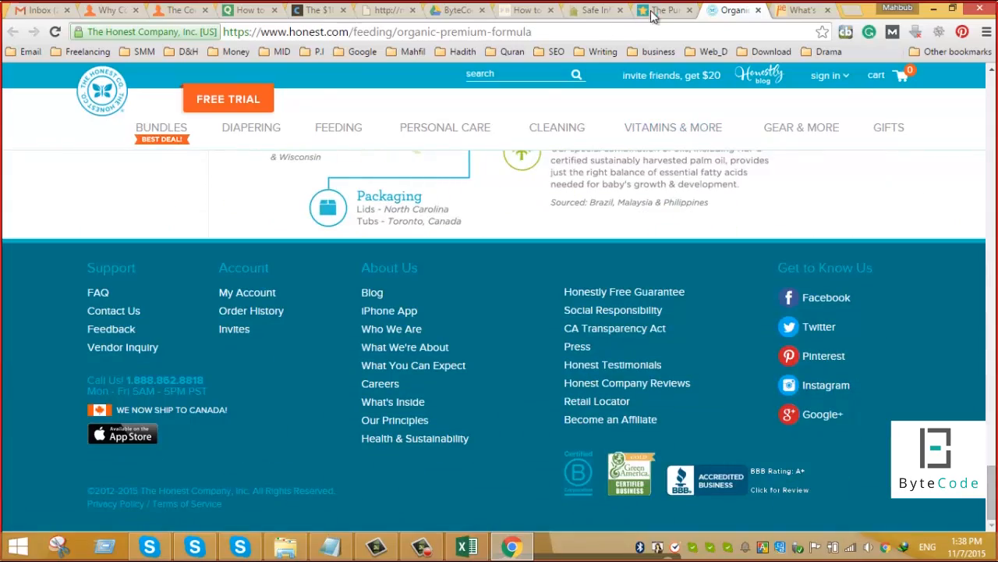
Revisit the title and opening of the Incredible Infant article, and return to the Honest Company formula page.
click(659, 10)
scroll(522, 361, up, 15)
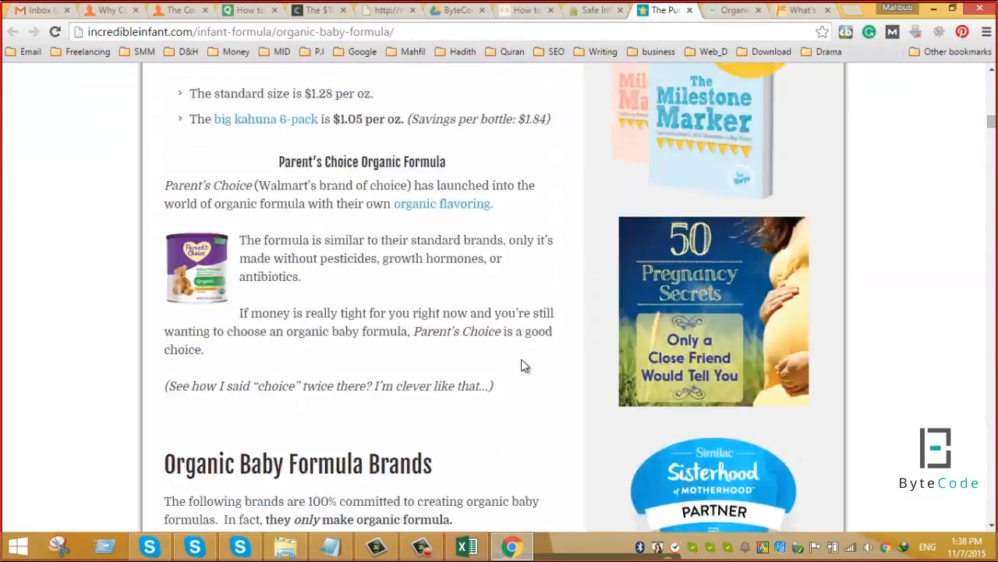
scroll(521, 366, up, 12)
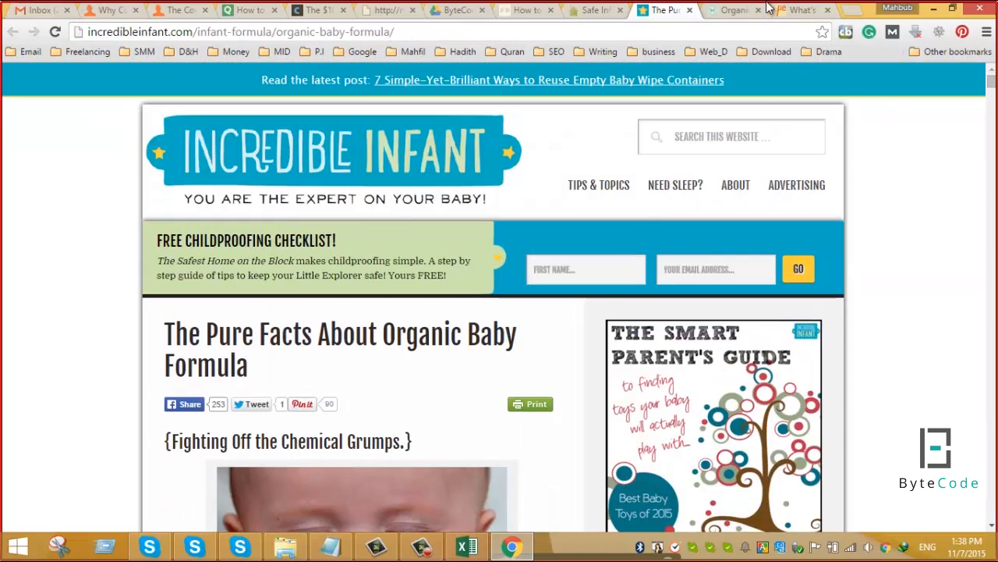
click(732, 10)
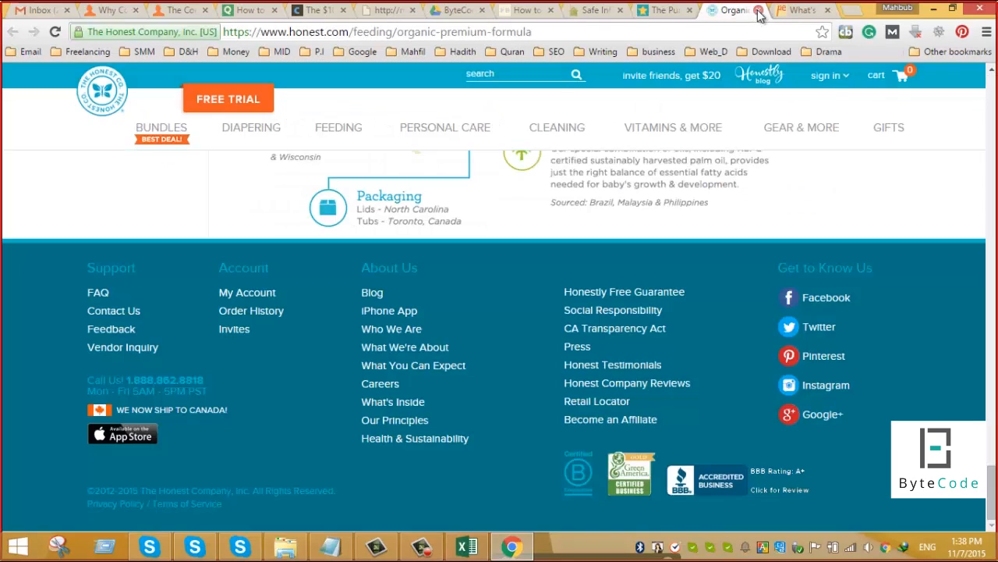
Close the Honest Company formula page and skim the Gimme the Good Stuff Safe Infant Formula Guide past its HiPP Baby Milk section.
click(759, 10)
click(596, 10)
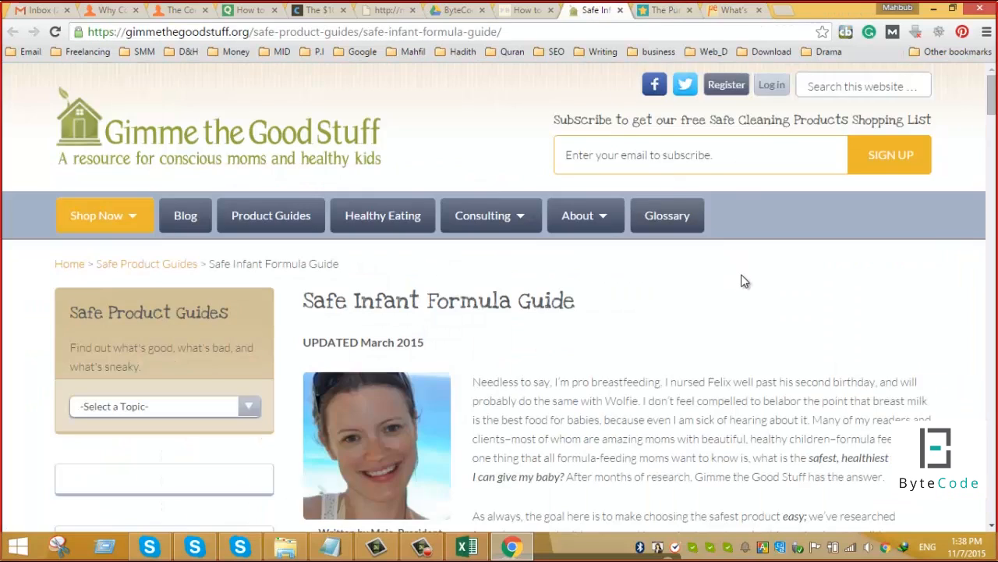
scroll(743, 281, down, 3)
scroll(744, 262, down, 15)
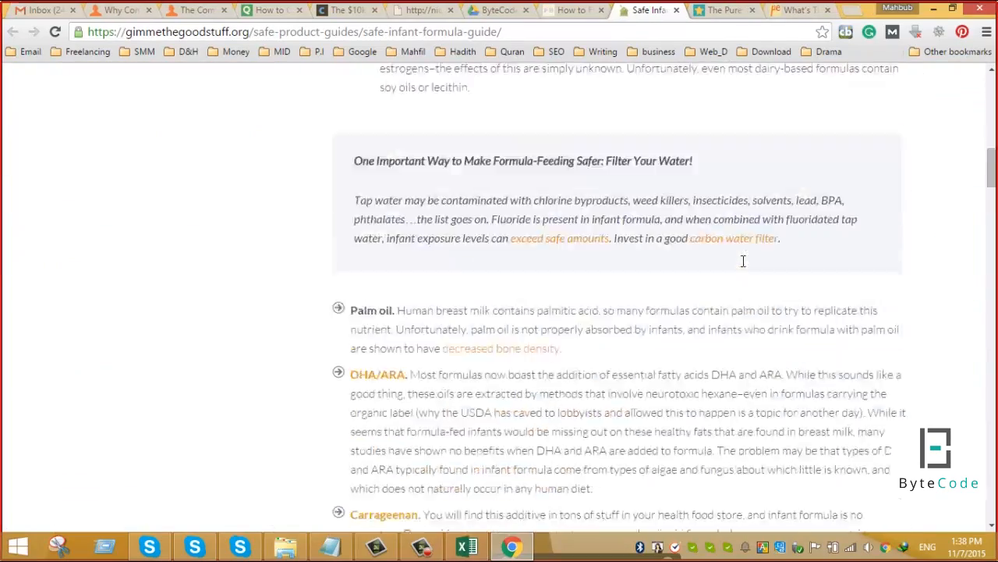
scroll(743, 262, down, 13)
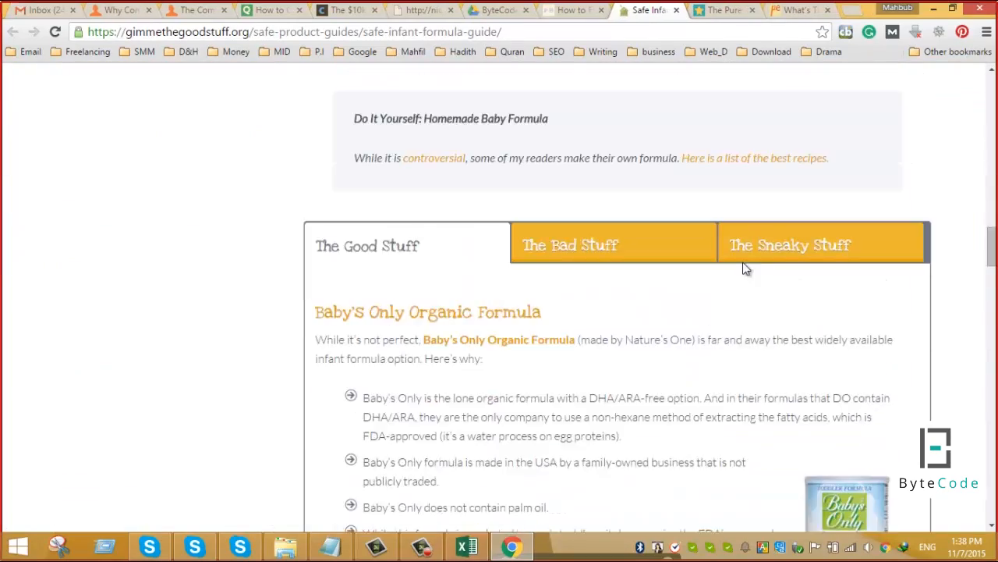
scroll(743, 269, down, 5)
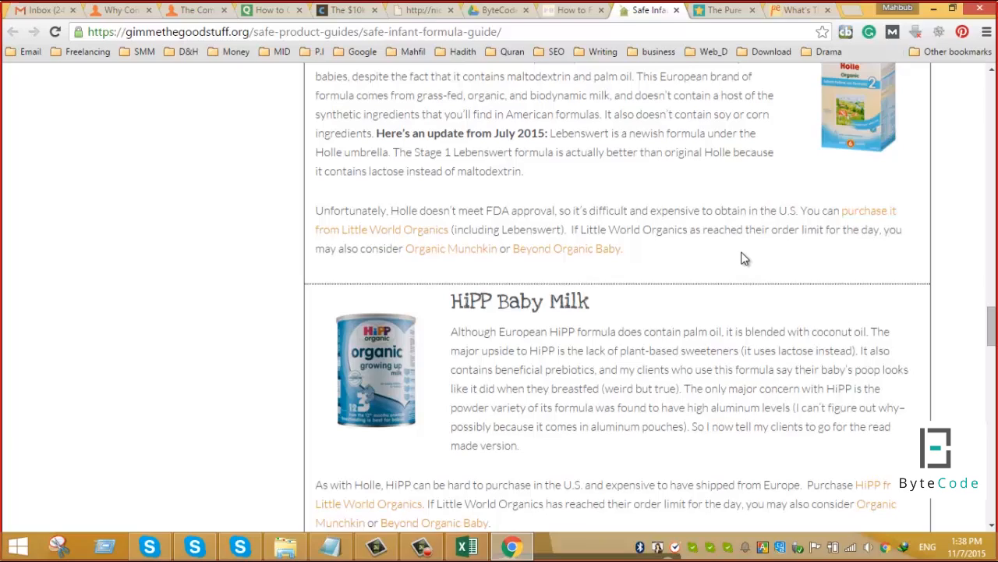
scroll(746, 272, down, 6)
scroll(753, 279, up, 15)
scroll(755, 289, up, 15)
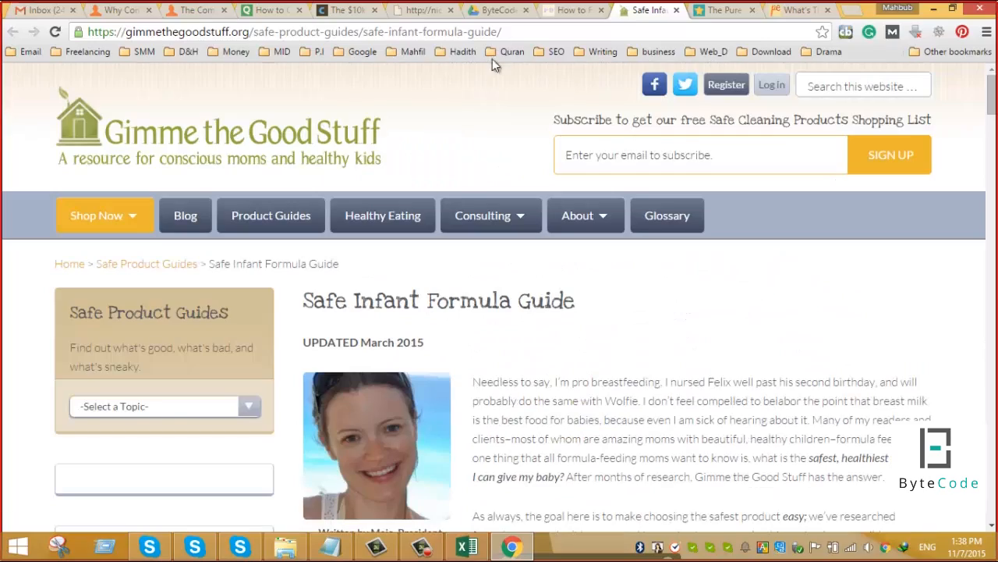
Skim the Food Babe article's ingredient sections, briefly recheck the Safe Infant Formula Guide, and close the guide's tab.
click(572, 12)
scroll(511, 234, down, 15)
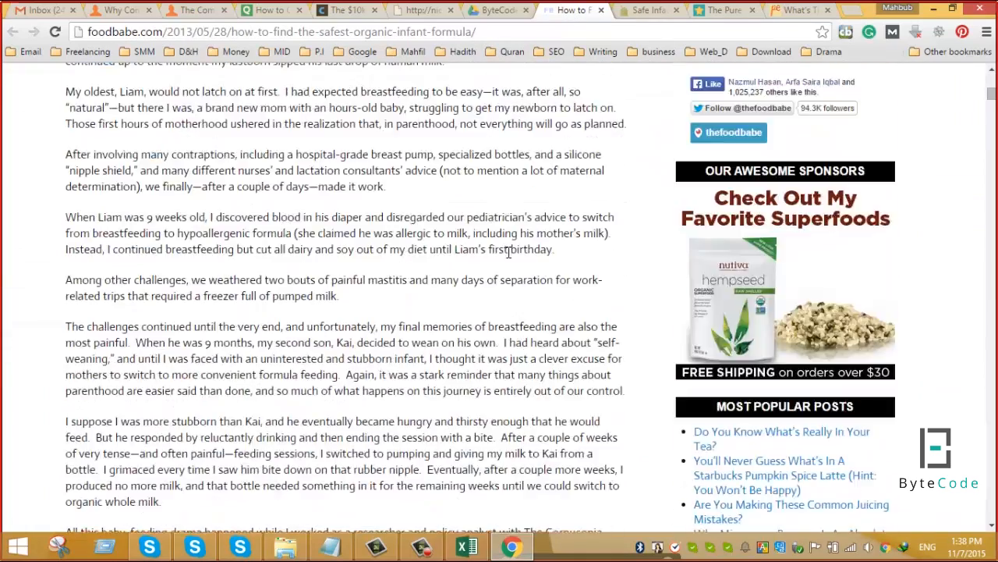
scroll(508, 252, down, 20)
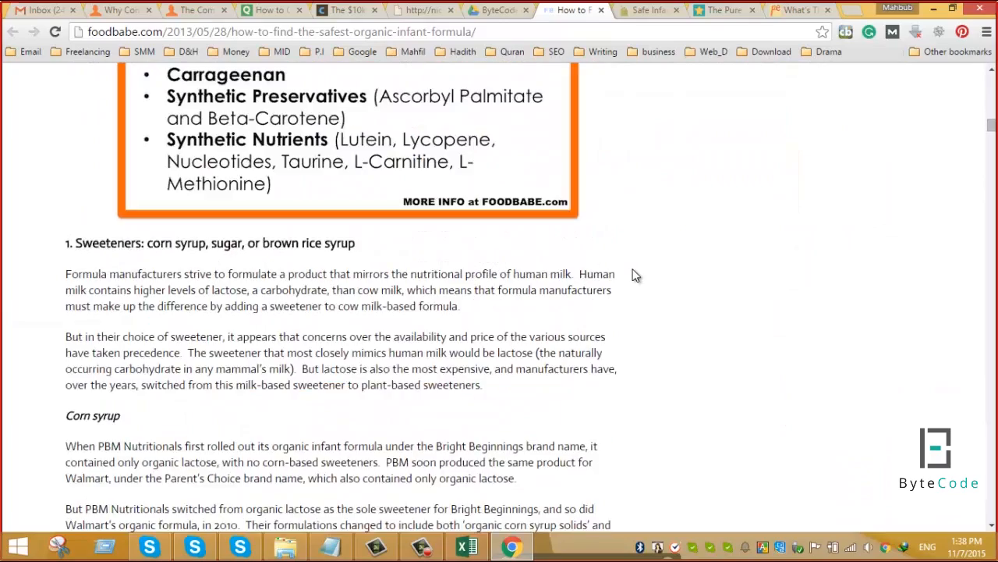
scroll(642, 234, down, 13)
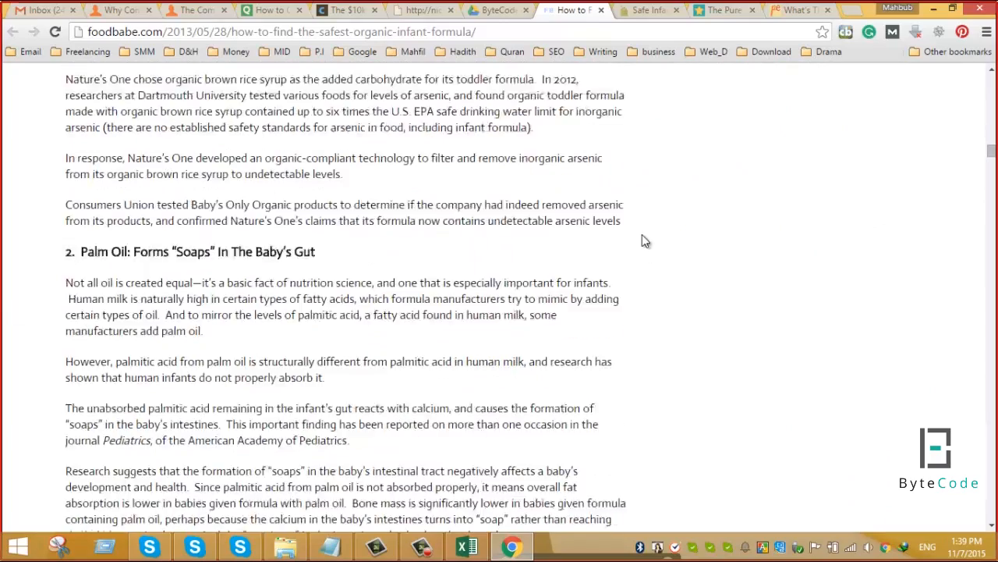
click(638, 11)
scroll(580, 343, down, 10)
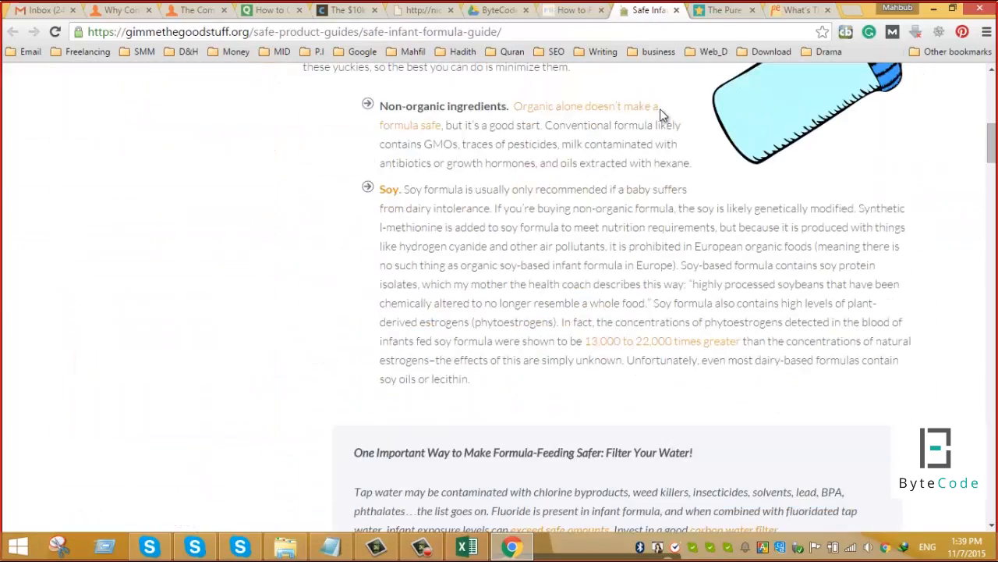
click(677, 11)
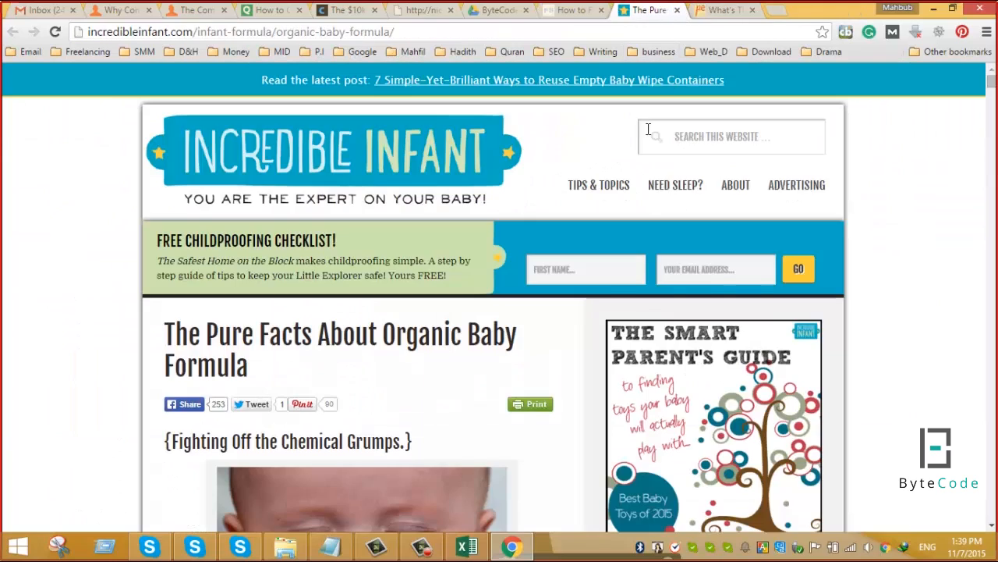
Skim the opening sections of the Incredible Infant article on organic baby formula.
scroll(631, 278, down, 12)
scroll(597, 363, up, 6)
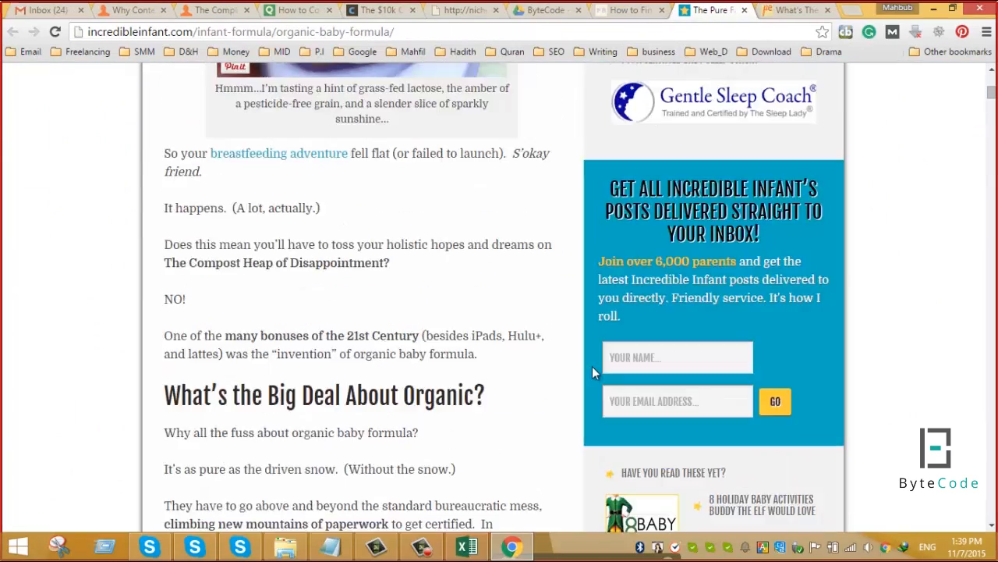
scroll(592, 366, up, 10)
Count the words and characters of the entire Food Babe infant formula page.
click(615, 14)
scroll(559, 254, down, 15)
scroll(559, 255, down, 15)
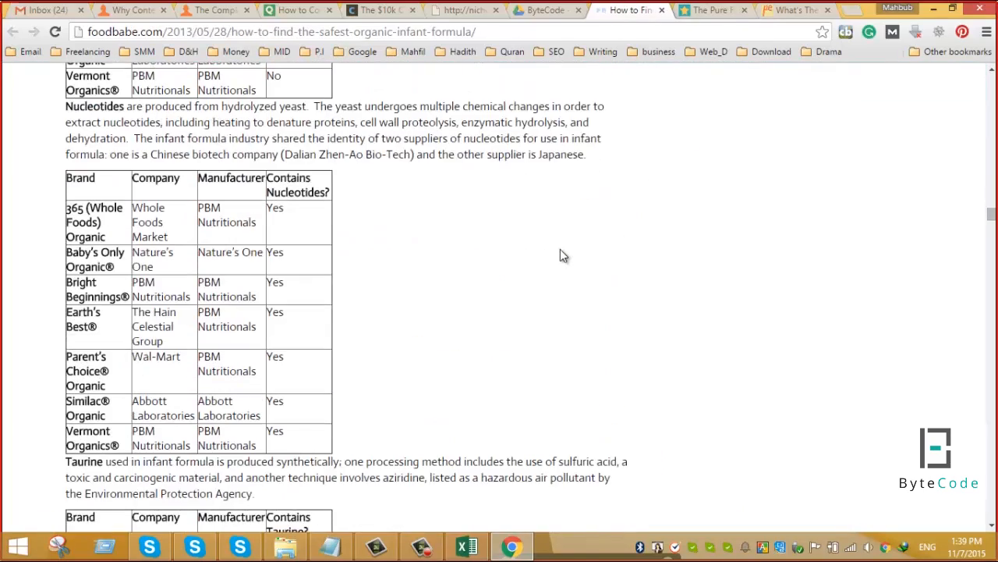
key(ctrl+a)
right_click(749, 250)
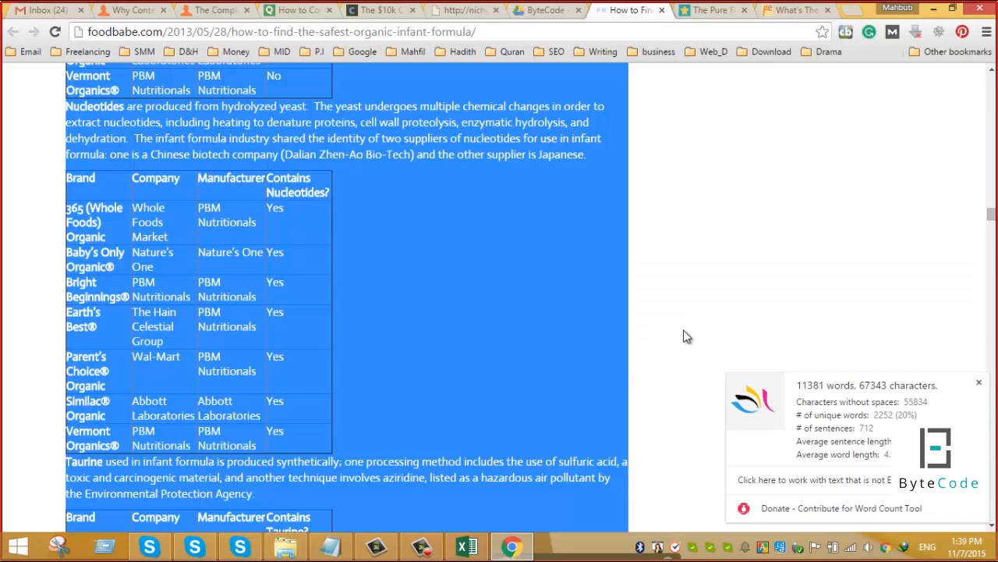
click(697, 266)
Examine the Food Babe article's brand comparison tables and closing section, and check its title and share counts.
scroll(696, 266, down, 20)
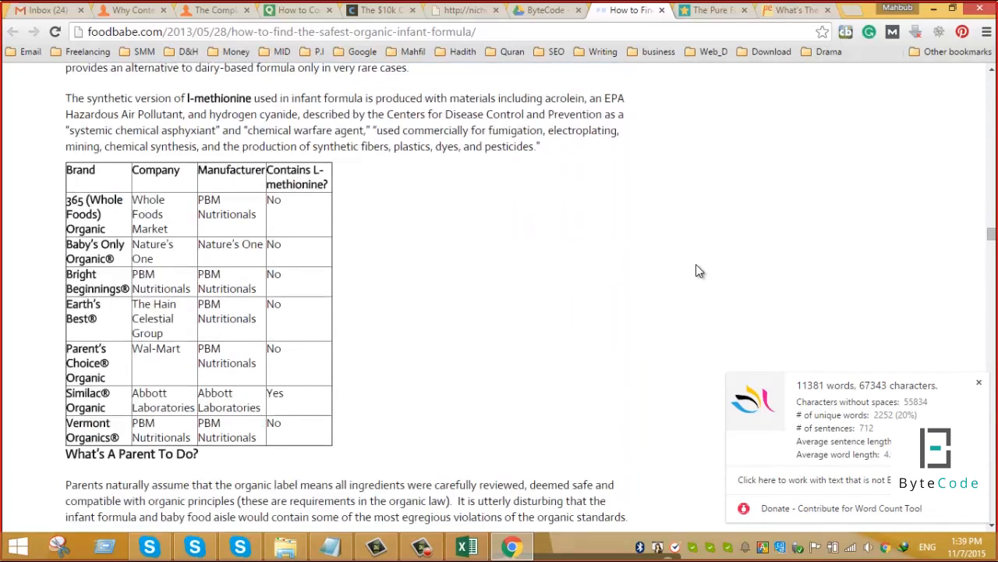
scroll(700, 272, down, 5)
scroll(700, 271, up, 15)
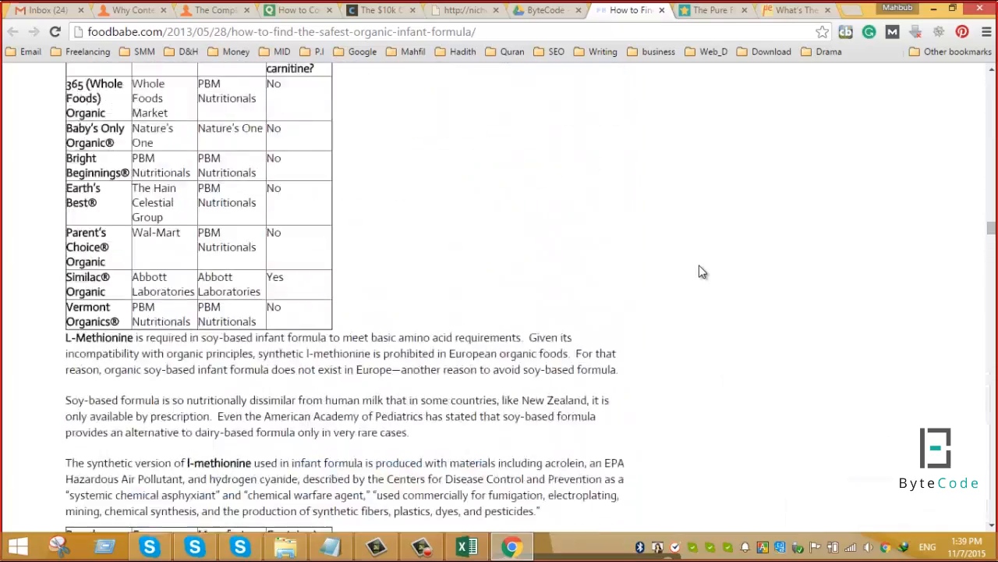
scroll(700, 272, up, 20)
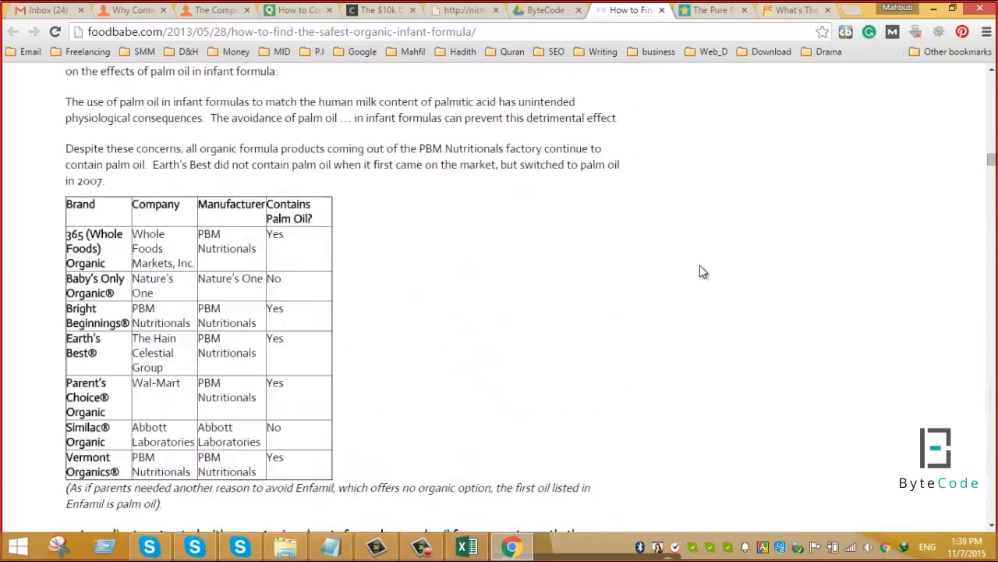
scroll(700, 272, up, 20)
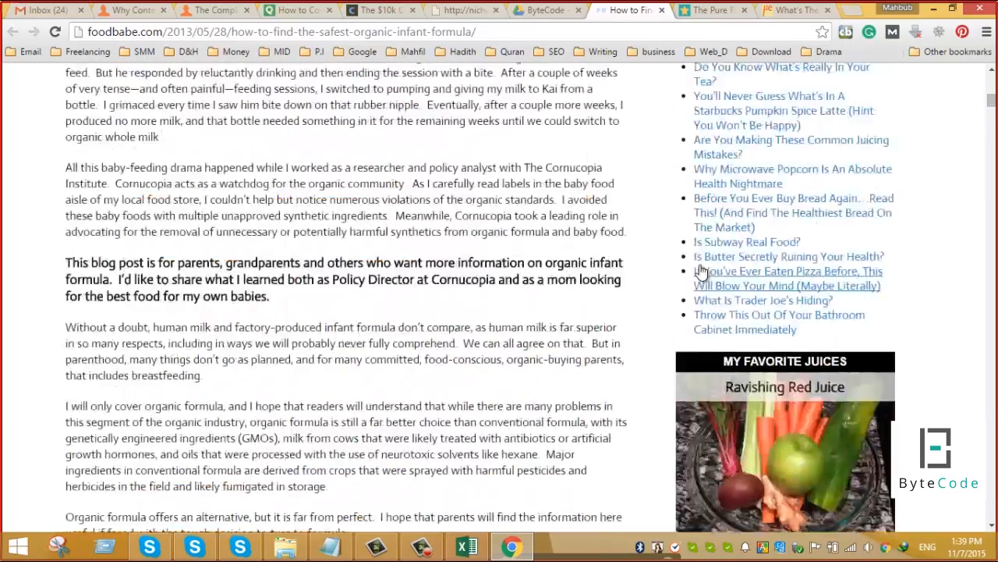
scroll(716, 241, up, 2)
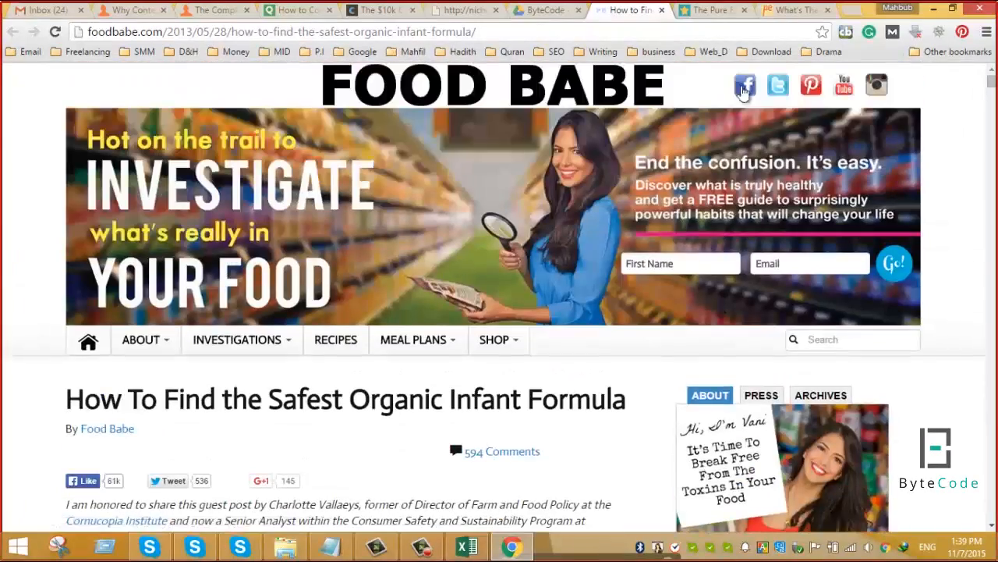
Count the words and characters of the entire Incredible Infant page, and dismiss the count results.
click(723, 16)
scroll(602, 324, down, 20)
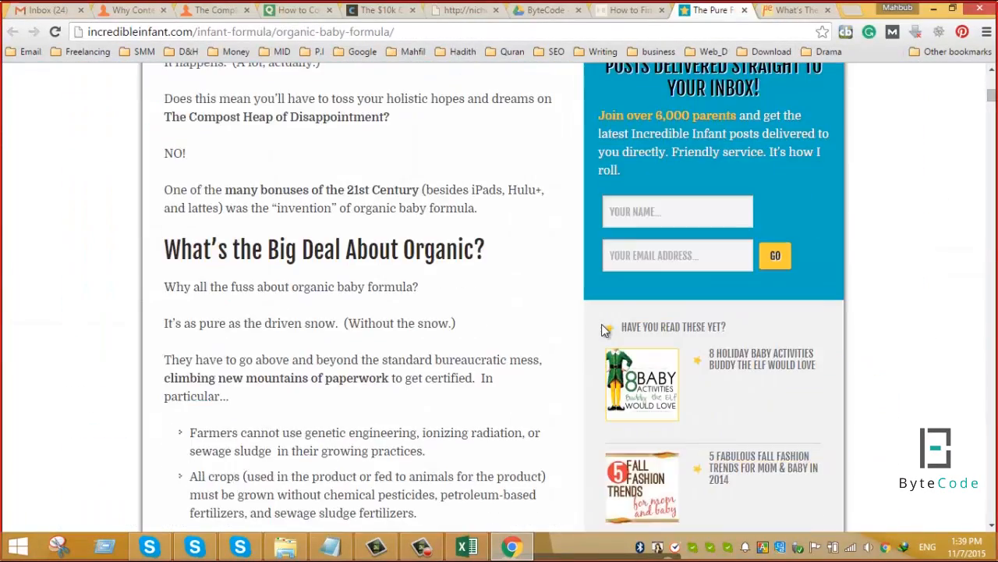
key(ctrl+a)
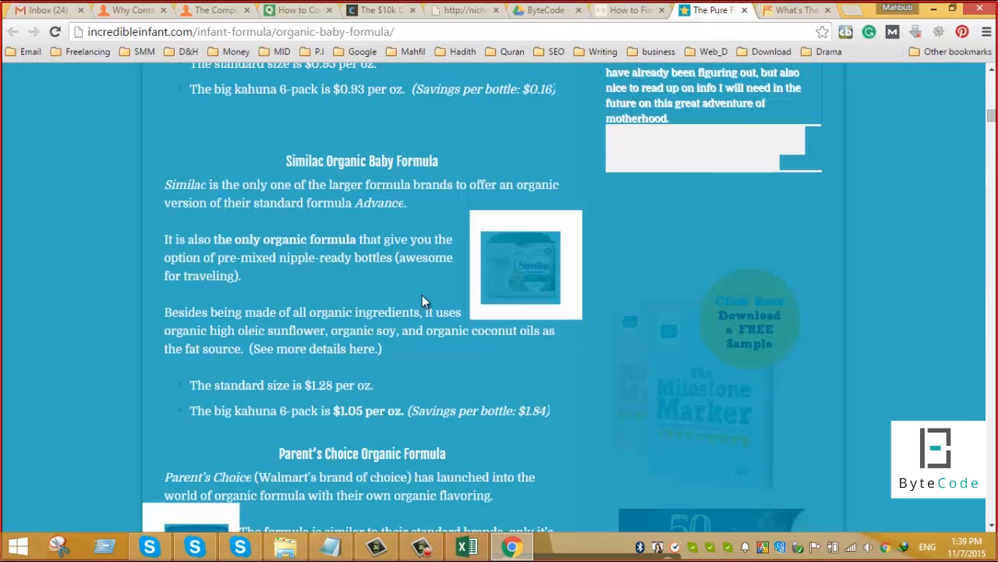
right_click(113, 247)
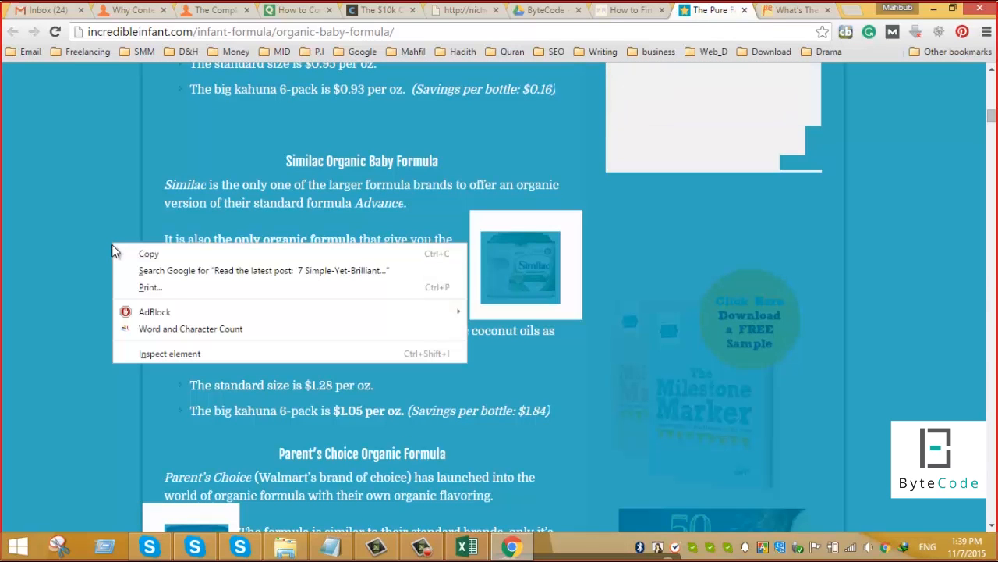
click(159, 329)
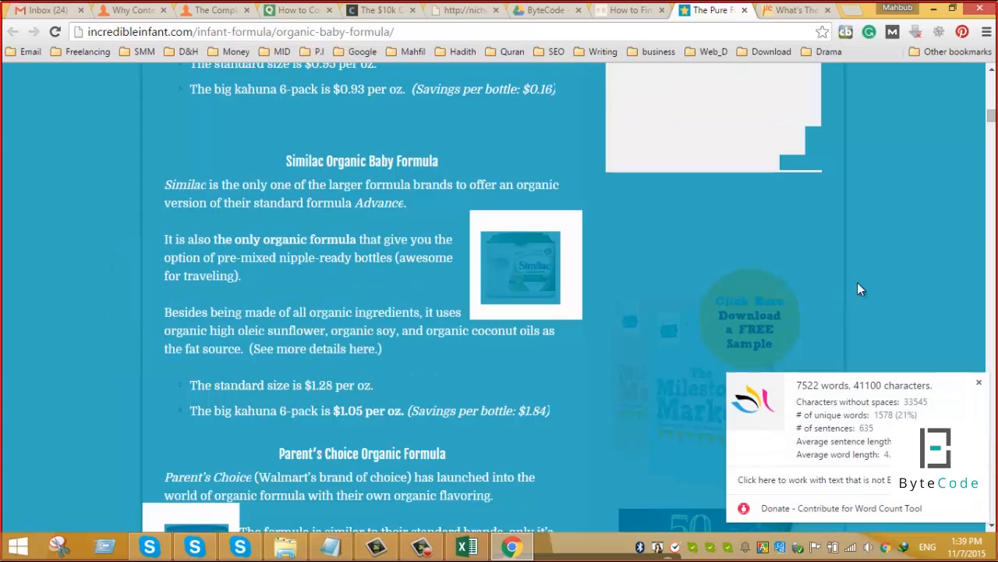
click(939, 256)
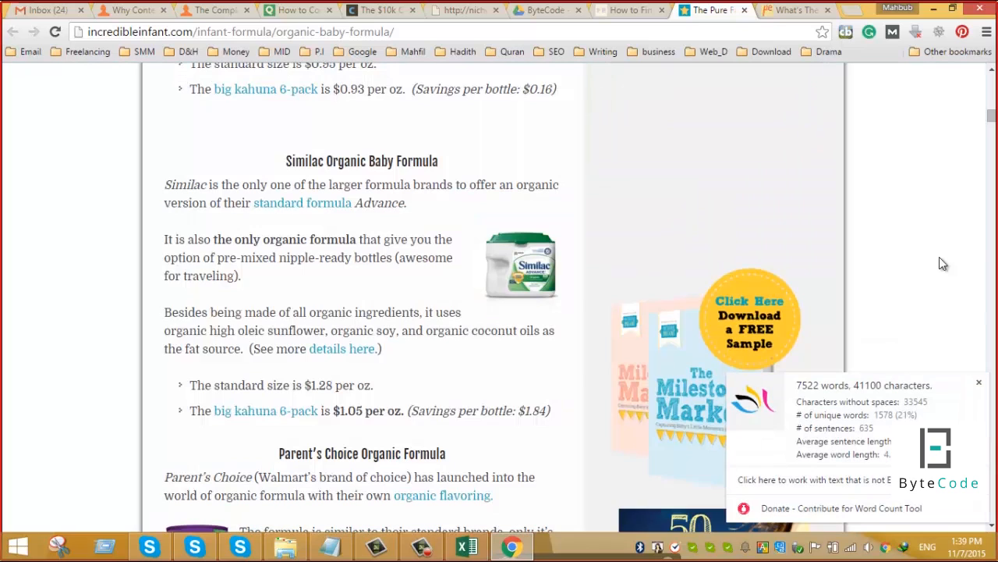
click(980, 383)
Review the rest of the Incredible Infant article down to its sharing section, recheck its beginning, and close its tab.
scroll(860, 352, down, 15)
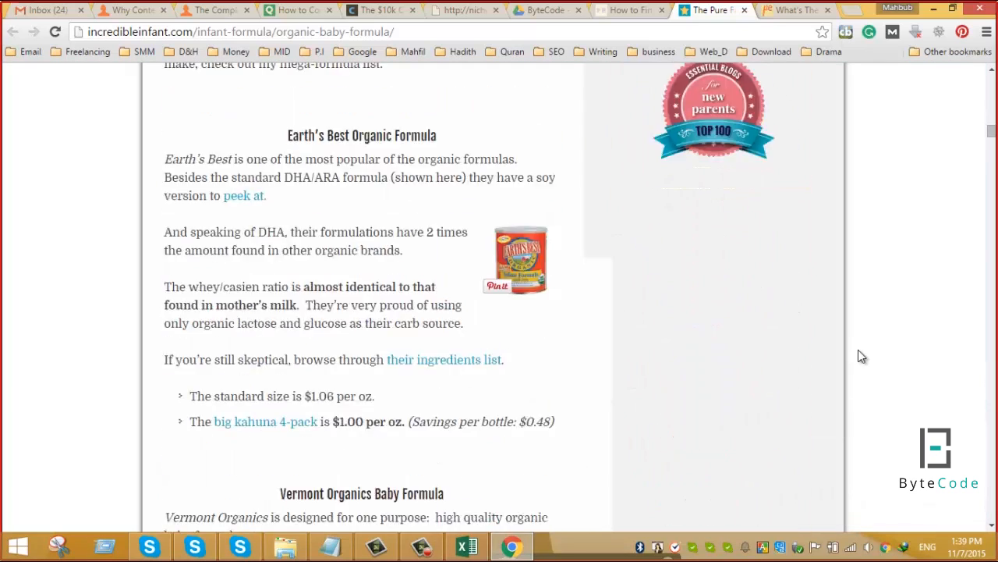
scroll(862, 357, down, 10)
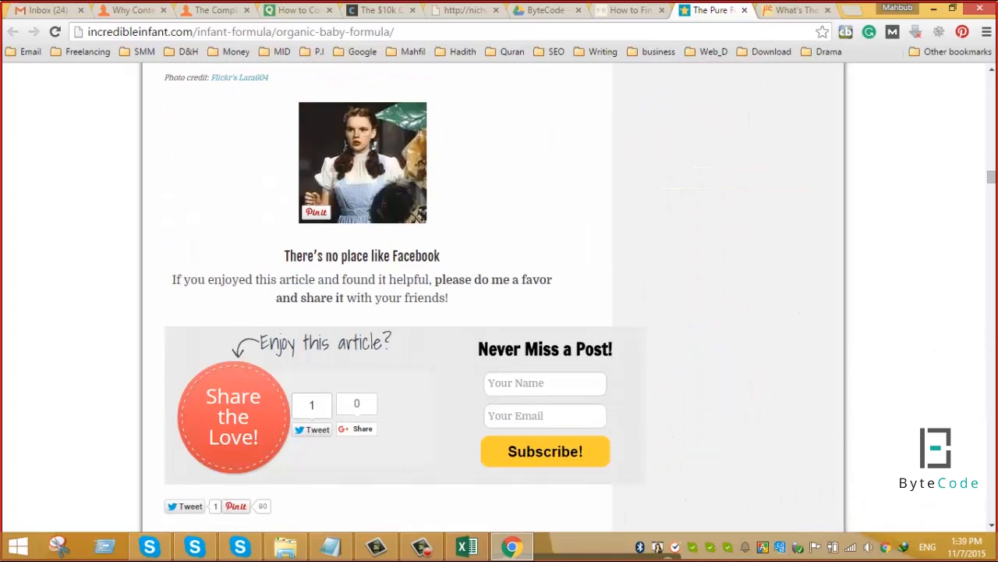
drag(991, 179, 980, 69)
scroll(768, 260, down, 4)
scroll(764, 262, down, 3)
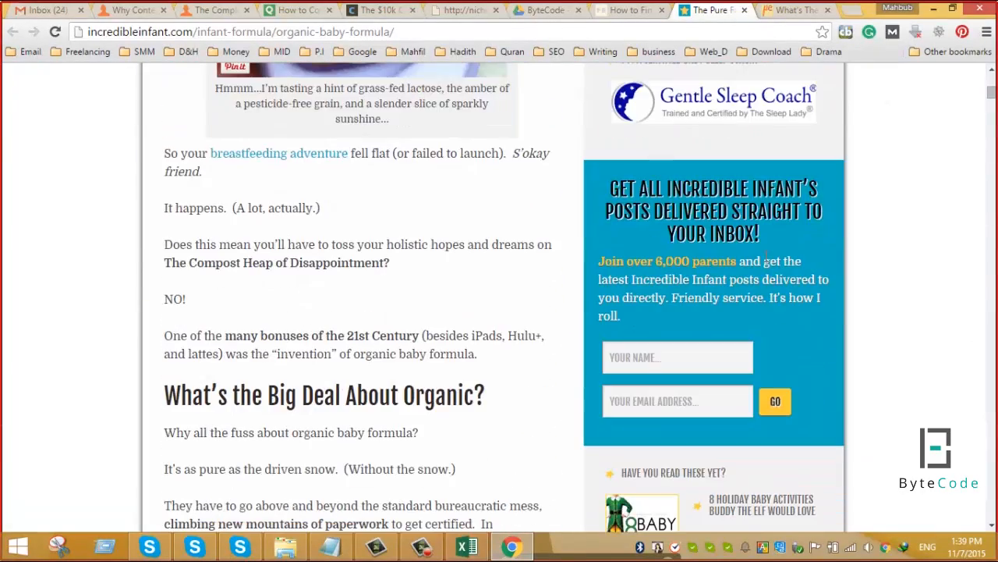
click(745, 11)
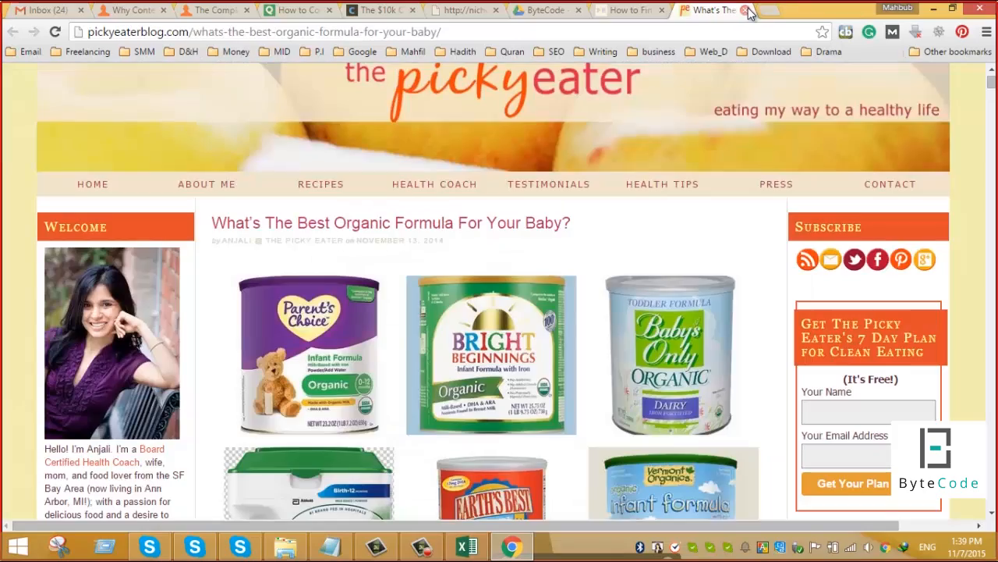
Skim the Picky Eater article through to its final ranking, social share counts and reader comments.
scroll(495, 232, down, 4)
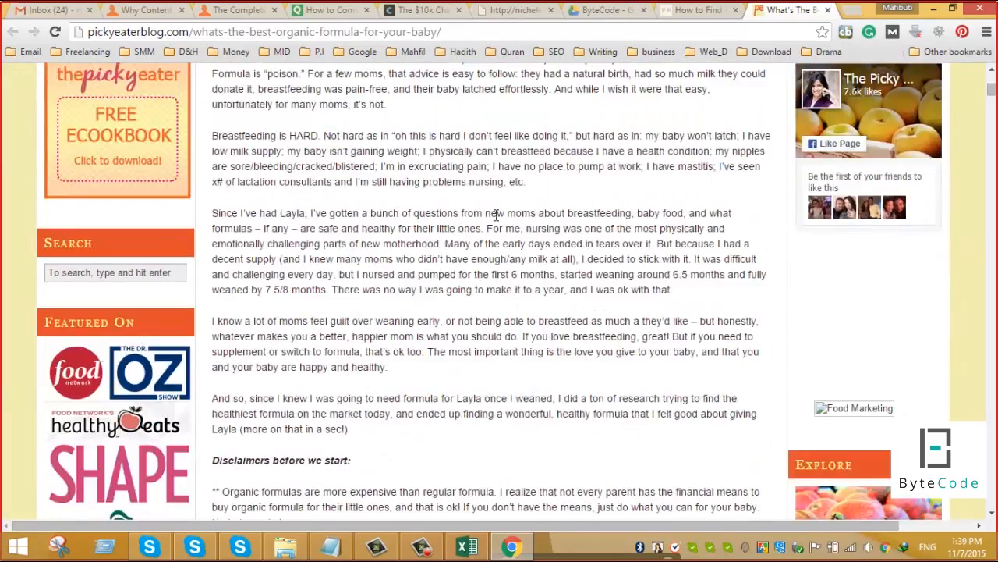
scroll(496, 214, down, 15)
scroll(500, 247, down, 14)
scroll(500, 247, up, 8)
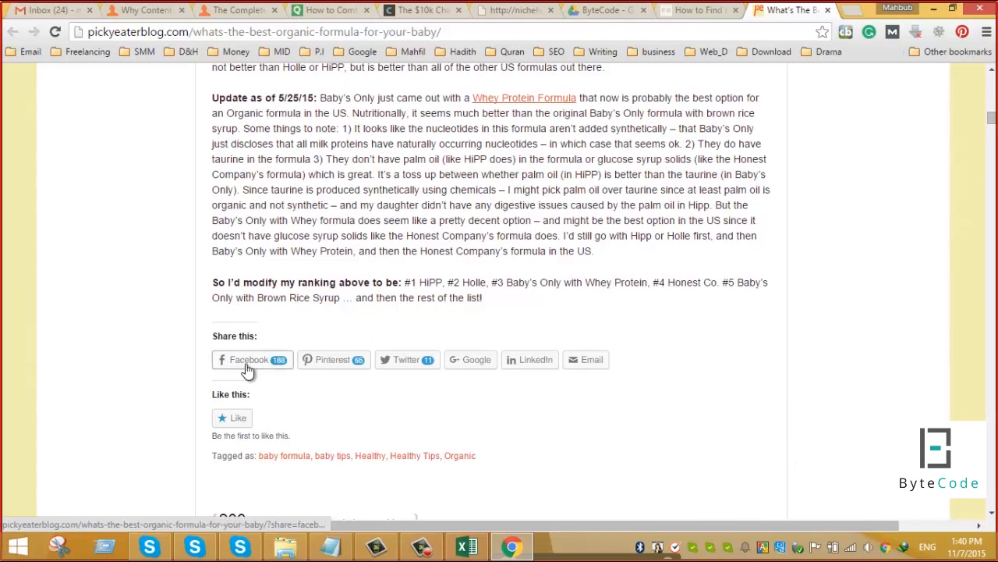
scroll(725, 364, down, 4)
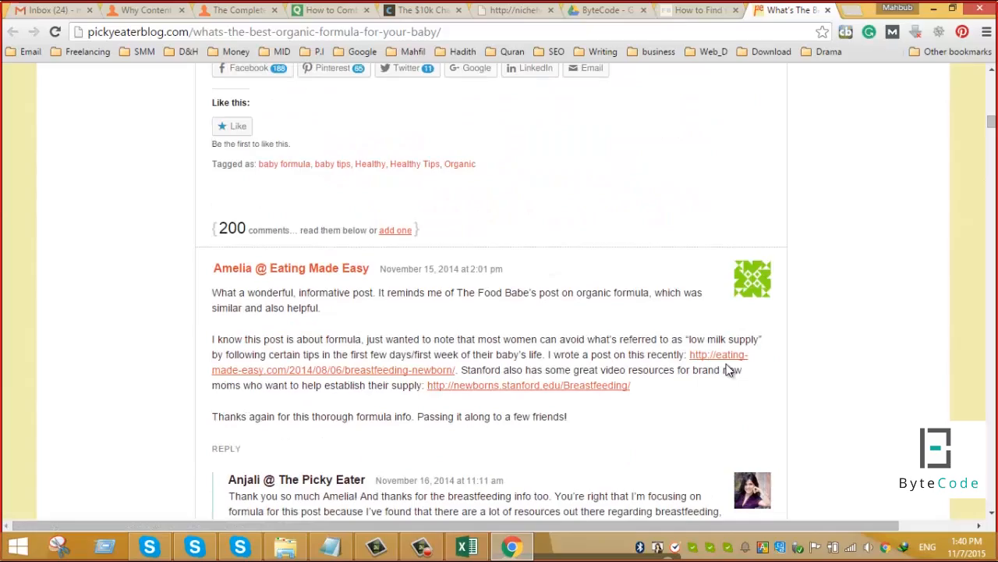
scroll(702, 335, up, 4)
Count the words and characters of the entire Picky Eater page, and return to the article's title.
key(ctrl+a)
click(97, 297)
scroll(698, 325, up, 15)
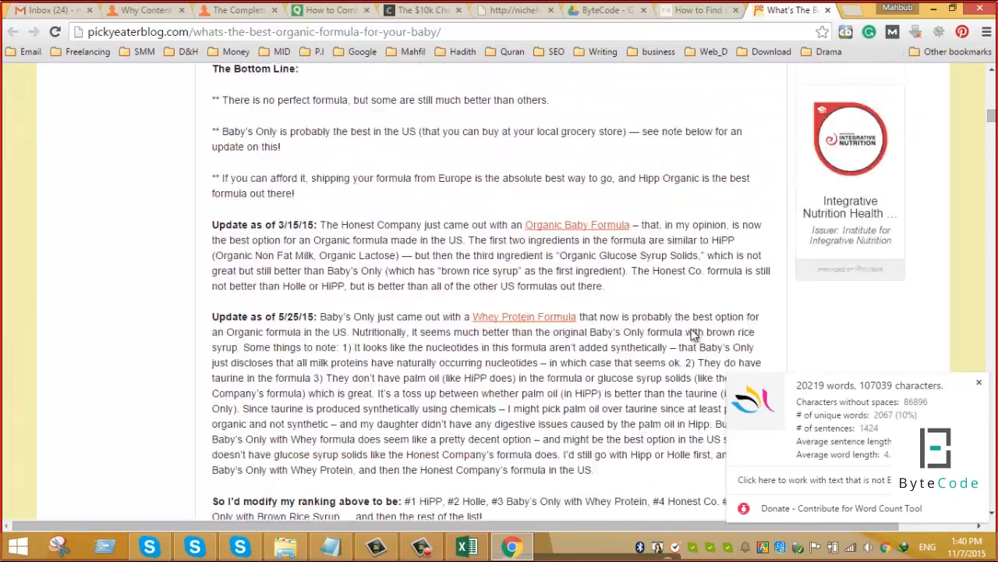
scroll(698, 325, up, 10)
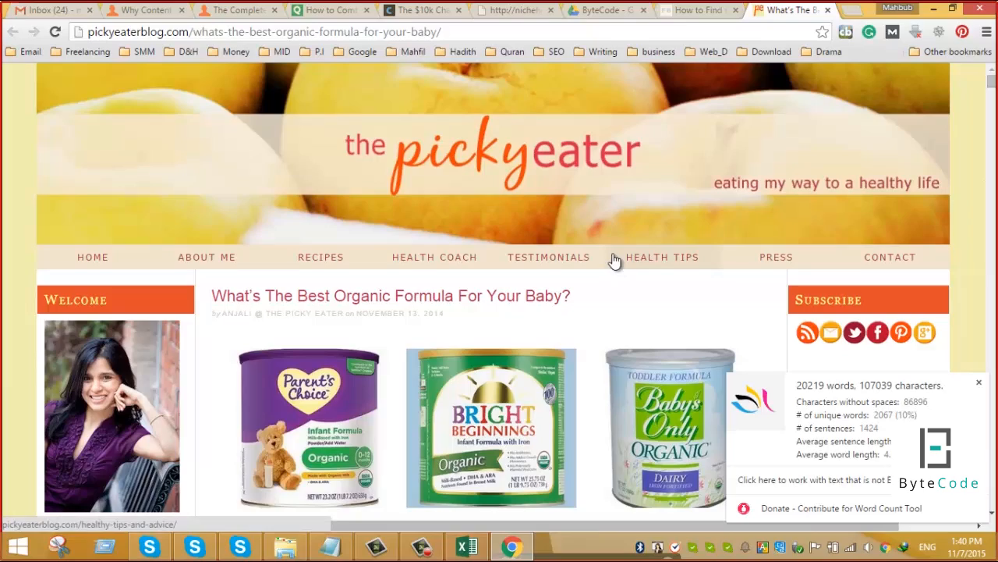
Recheck the Picky Eater article's introduction, compare it with the top of the Food Babe article, and return to the Picky Eater page.
scroll(631, 260, down, 8)
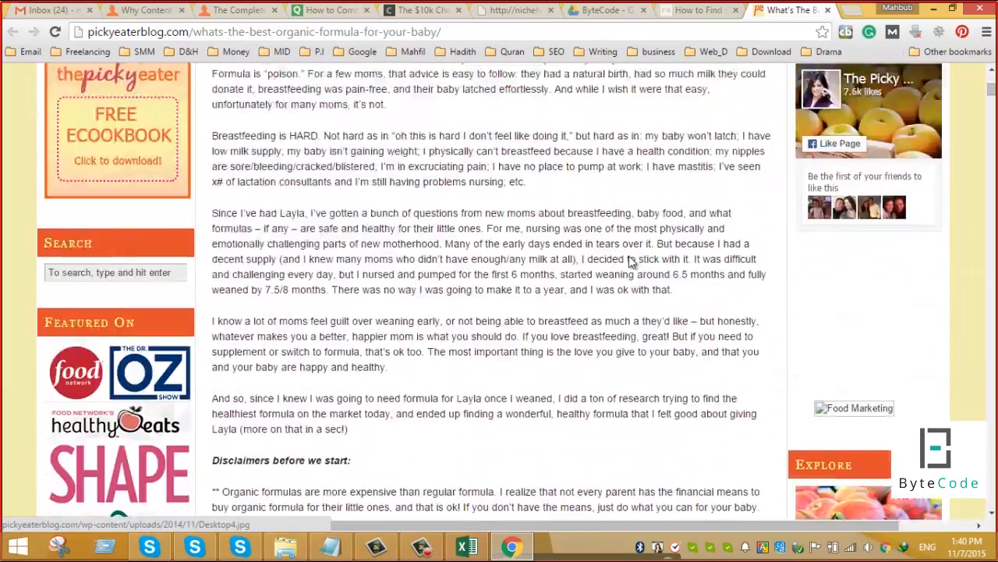
scroll(630, 259, up, 3)
click(692, 10)
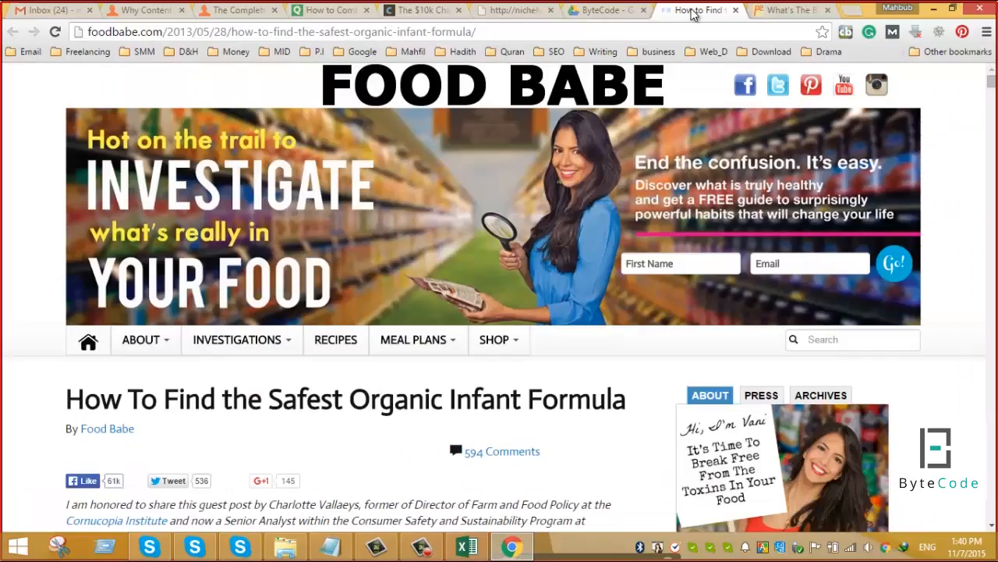
click(816, 11)
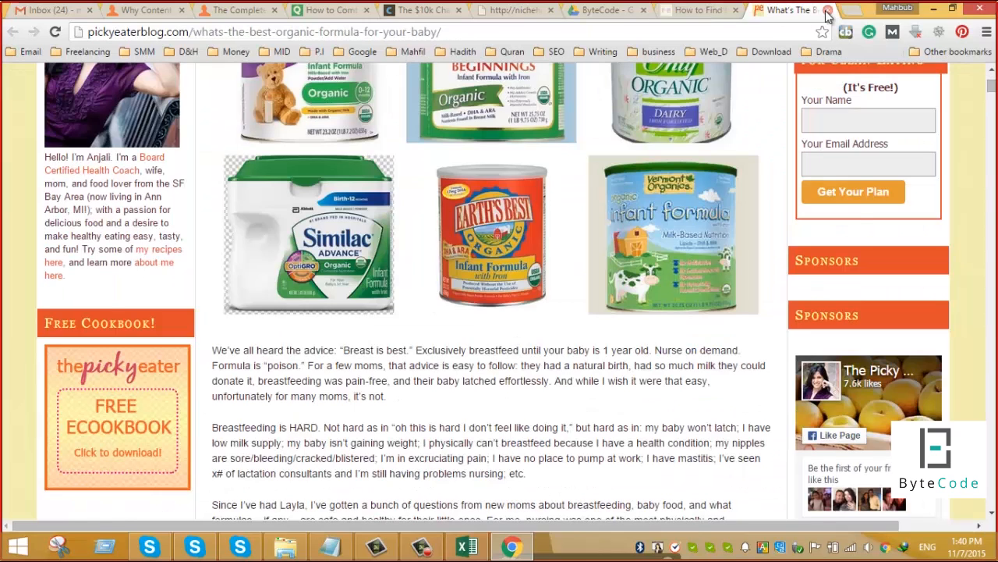
Close the Picky Eater tab and open the Food Babe site's home page, foodbabe.com, in place of its article.
click(828, 10)
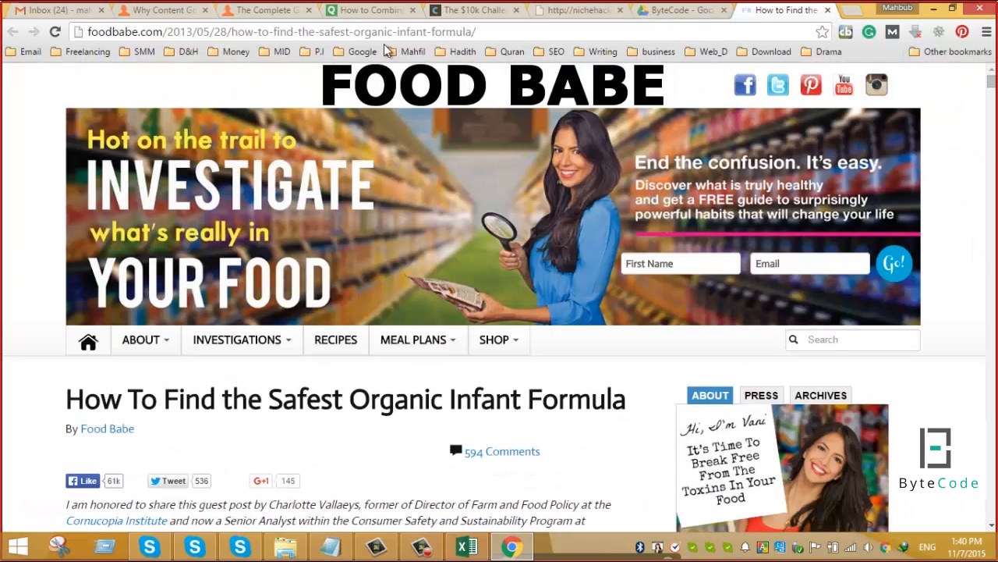
click(516, 32)
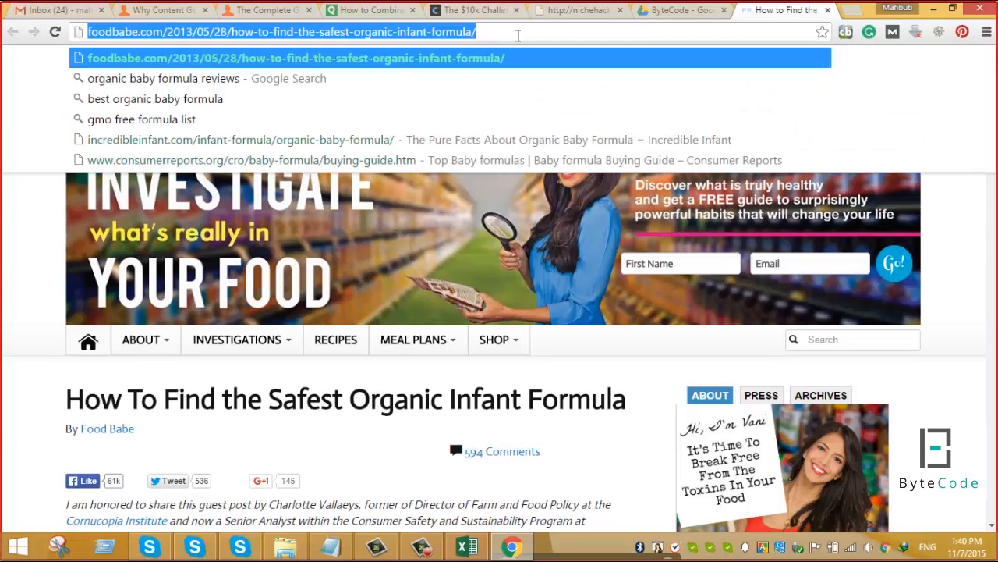
click(518, 35)
key(BackSpace)
key(BackSpace)
key(BackSpace)
key(BackSpace)
key(BackSpace)
key(BackSpace)
key(BackSpace)
key(BackSpace)
key(BackSpace)
key(BackSpace)
key(BackSpace)
key(BackSpace)
key(BackSpace)
key(BackSpace)
key(BackSpace)
key(BackSpace)
key(BackSpace)
key(BackSpace)
key(BackSpace)
key(BackSpace)
key(BackSpace)
key(BackSpace)
key(BackSpace)
key(BackSpace)
key(BackSpace)
key(BackSpace)
key(BackSpace)
key(BackSpace)
key(BackSpace)
key(BackSpace)
key(BackSpace)
key(BackSpace)
key(BackSpace)
key(BackSpace)
key(BackSpace)
key(BackSpace)
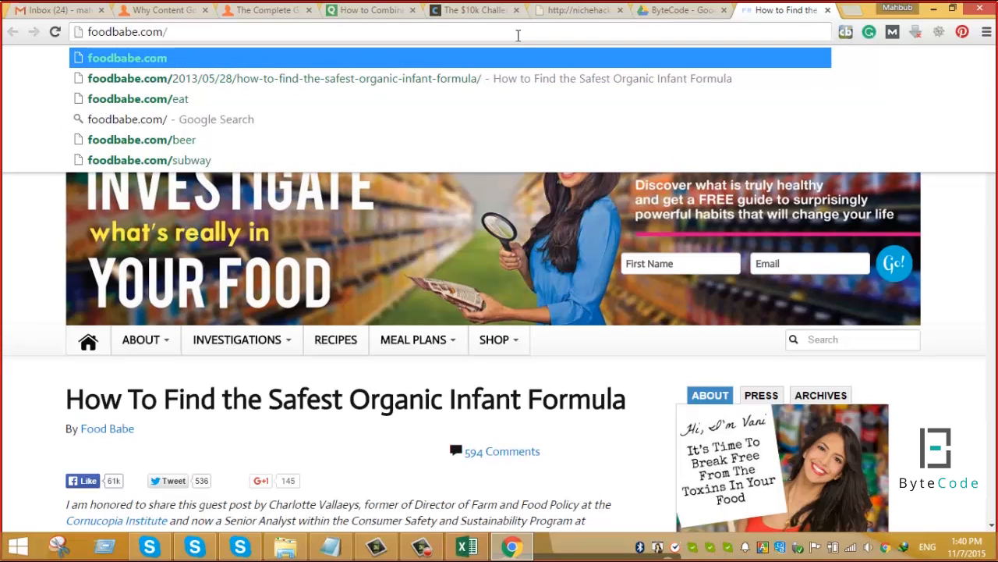
key(Return)
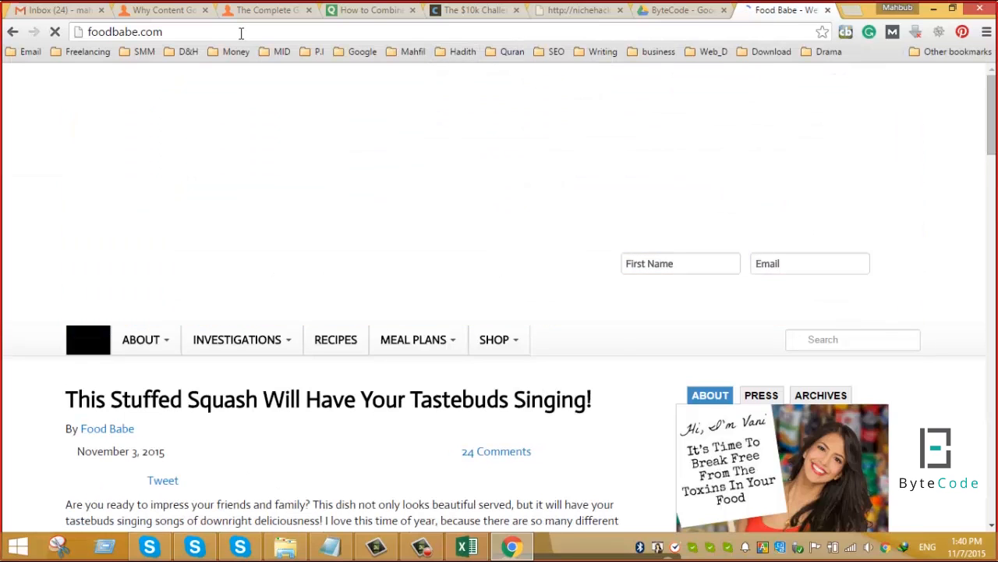
Copy the web address of the Food Babe home page.
click(241, 31)
key(ctrl+c)
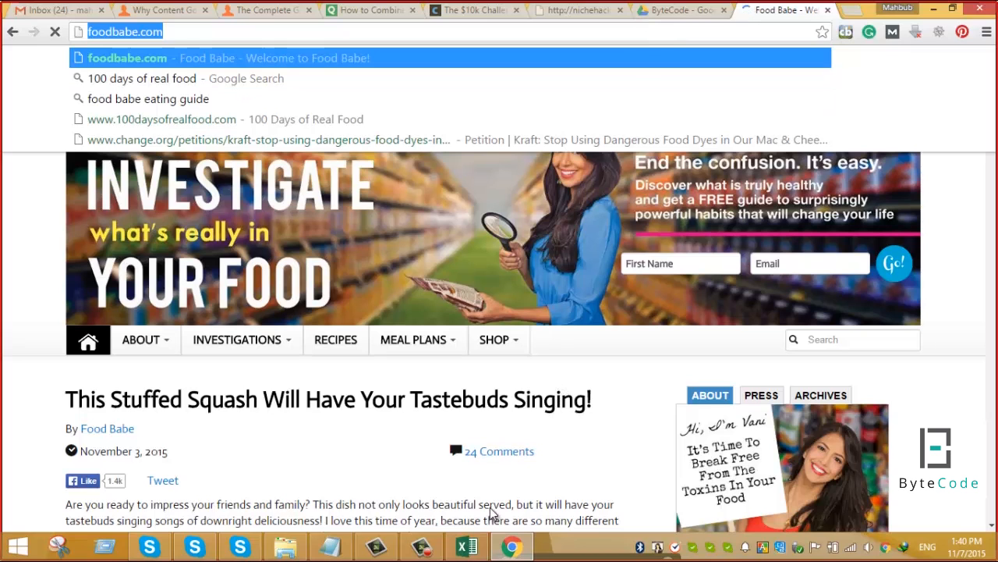
click(435, 552)
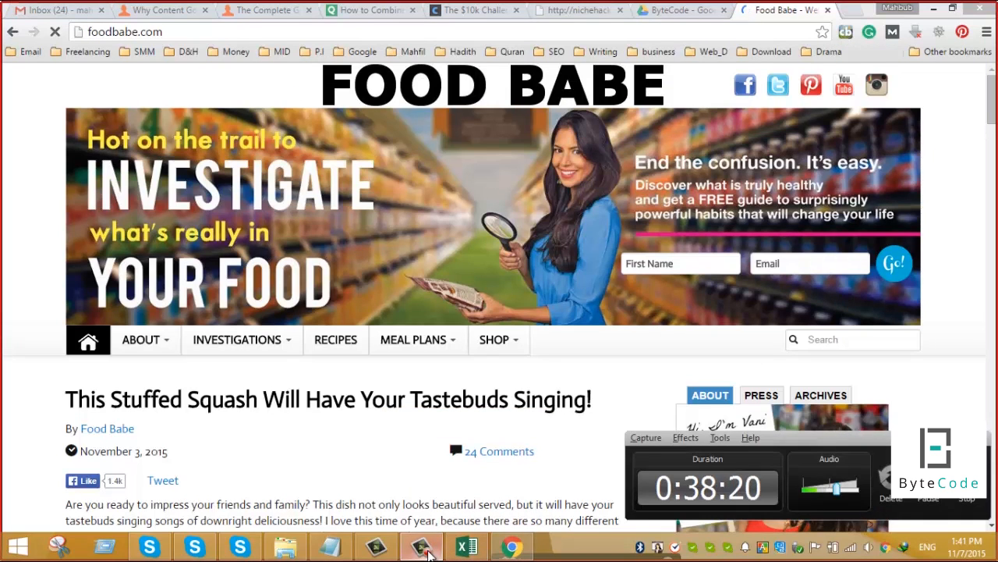
click(427, 552)
click(466, 548)
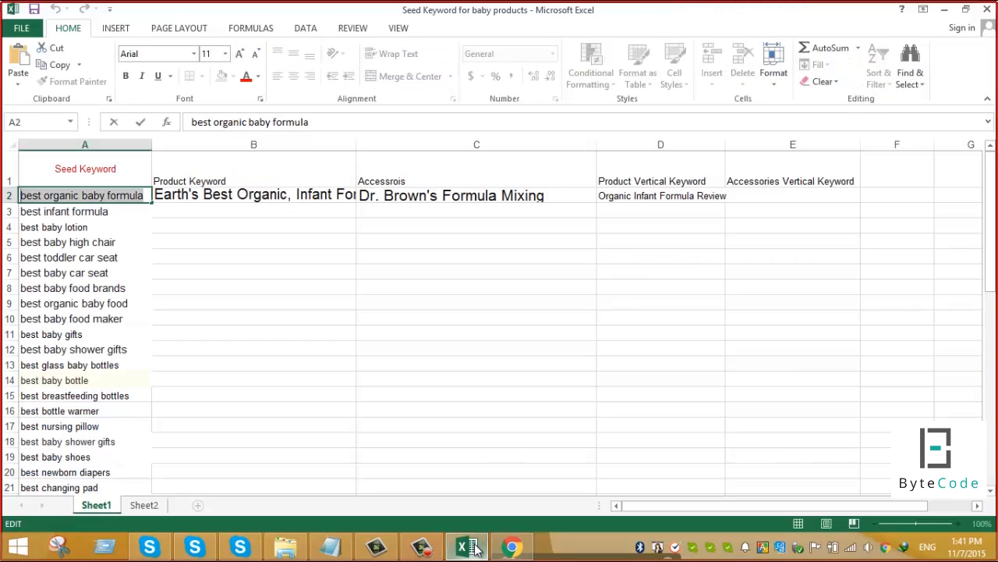
click(375, 548)
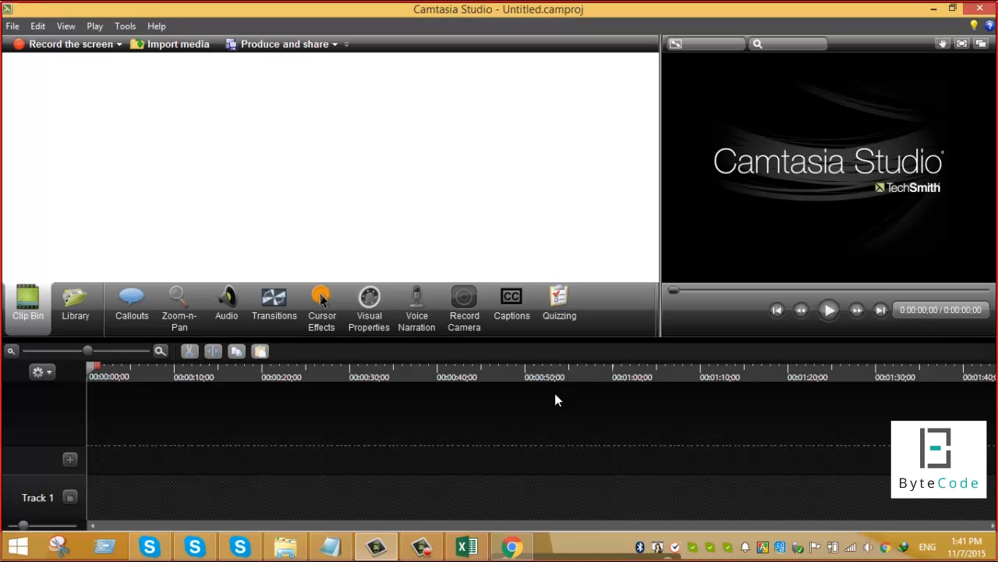
click(934, 8)
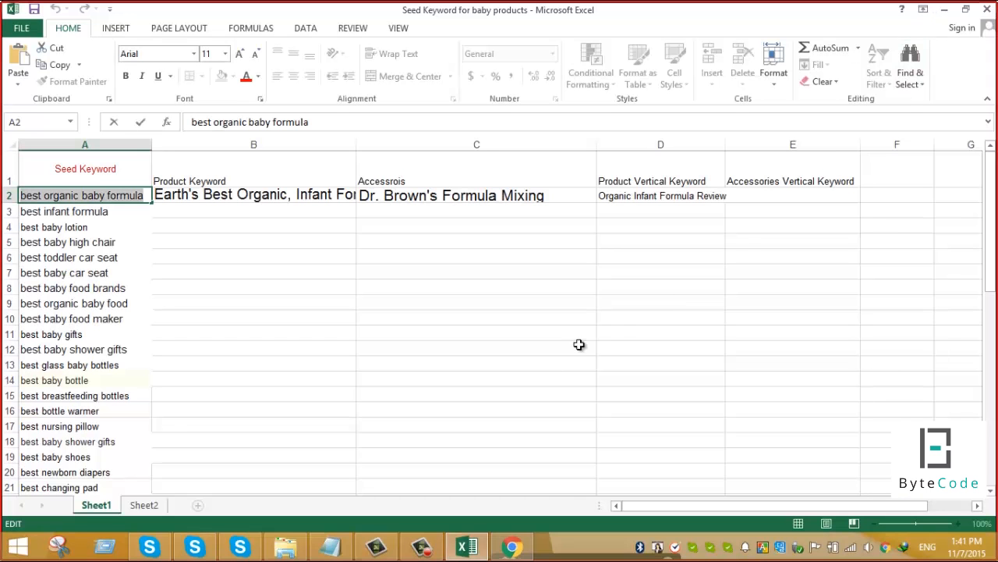
click(527, 552)
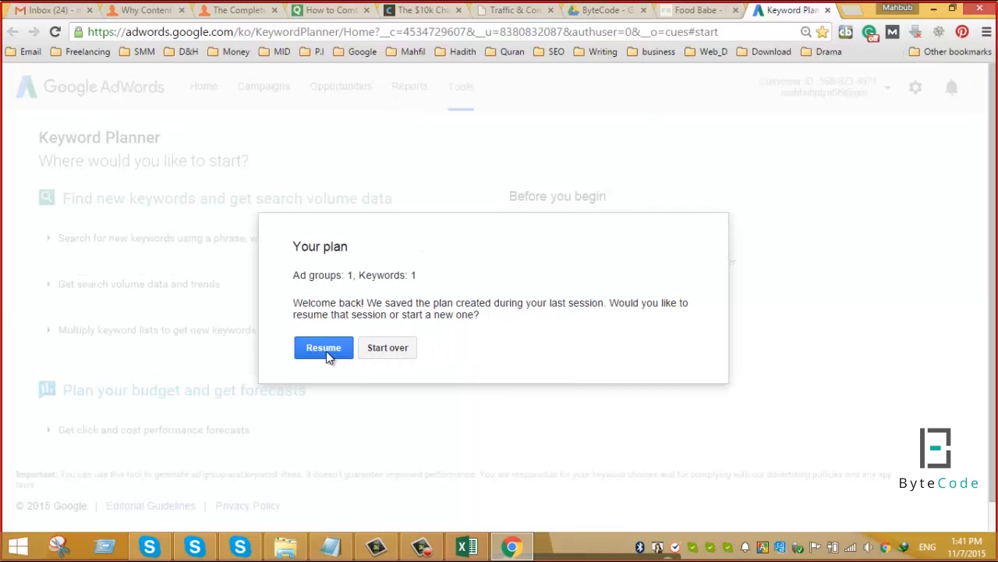
click(397, 348)
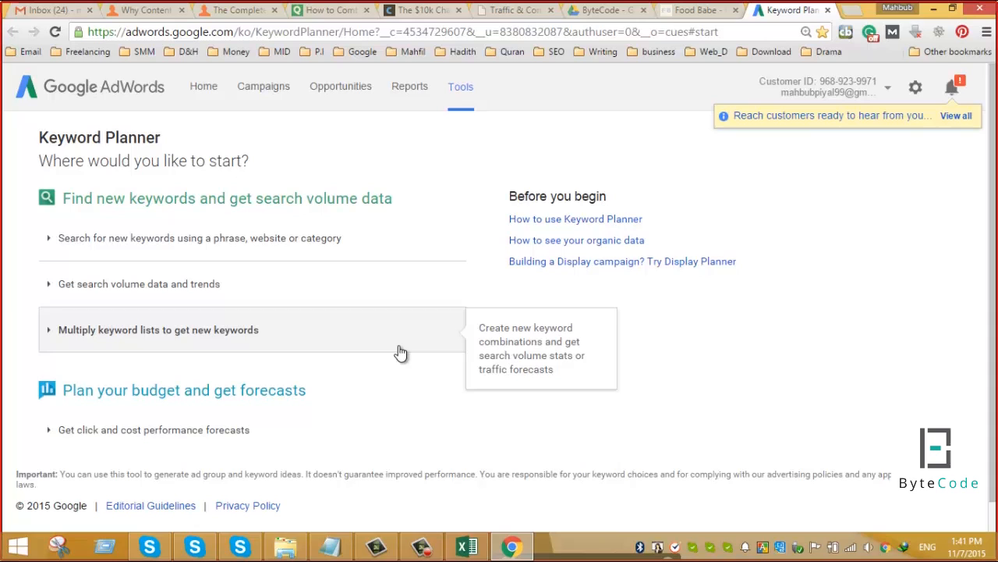
click(141, 248)
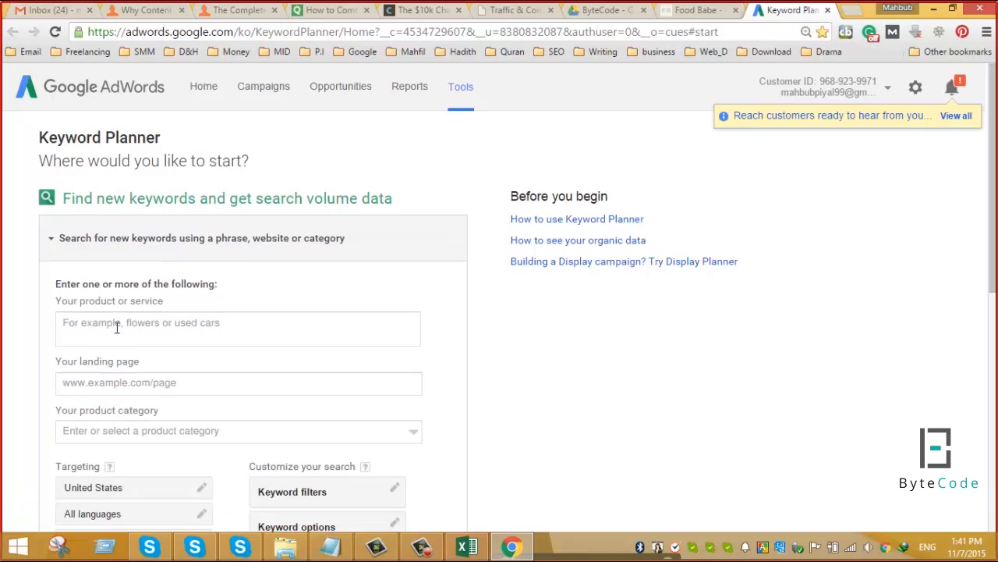
click(103, 386)
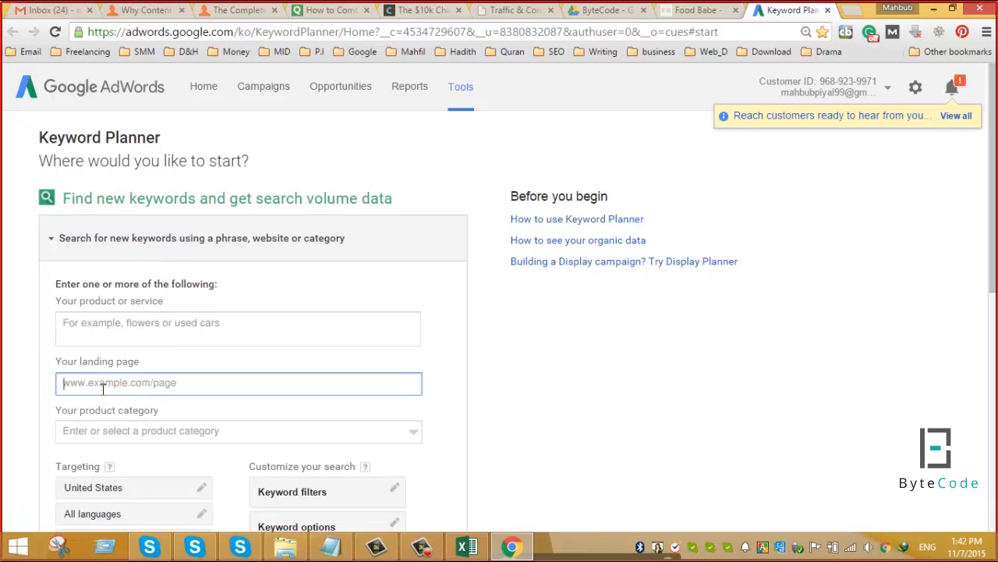
key(ctrl+v)
scroll(107, 371, down, 1)
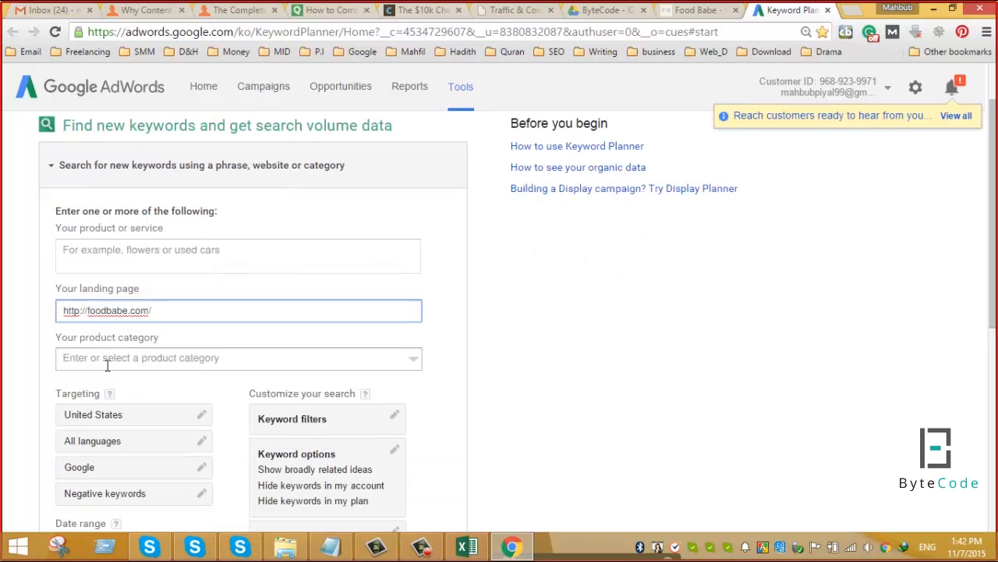
scroll(108, 363, down, 4)
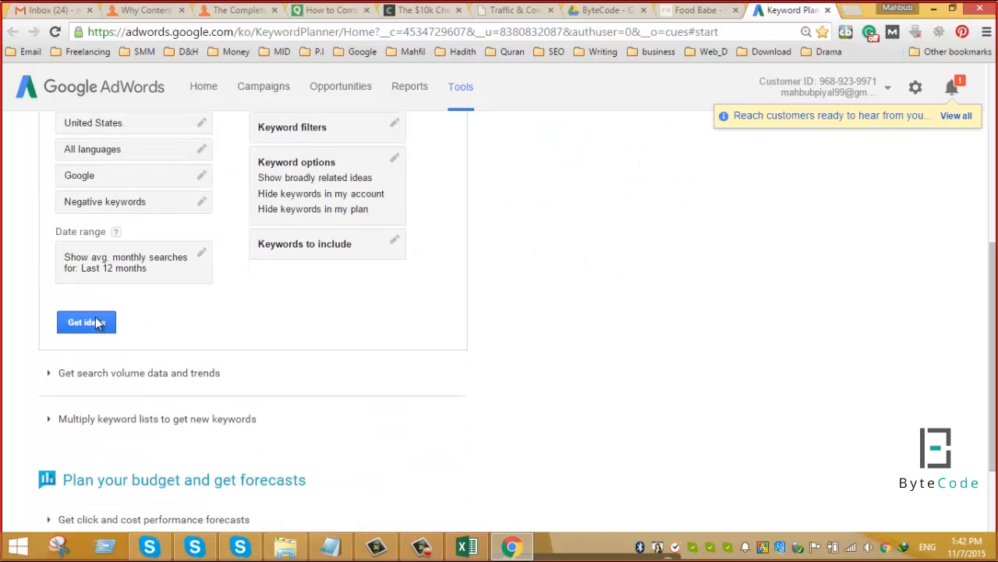
click(86, 322)
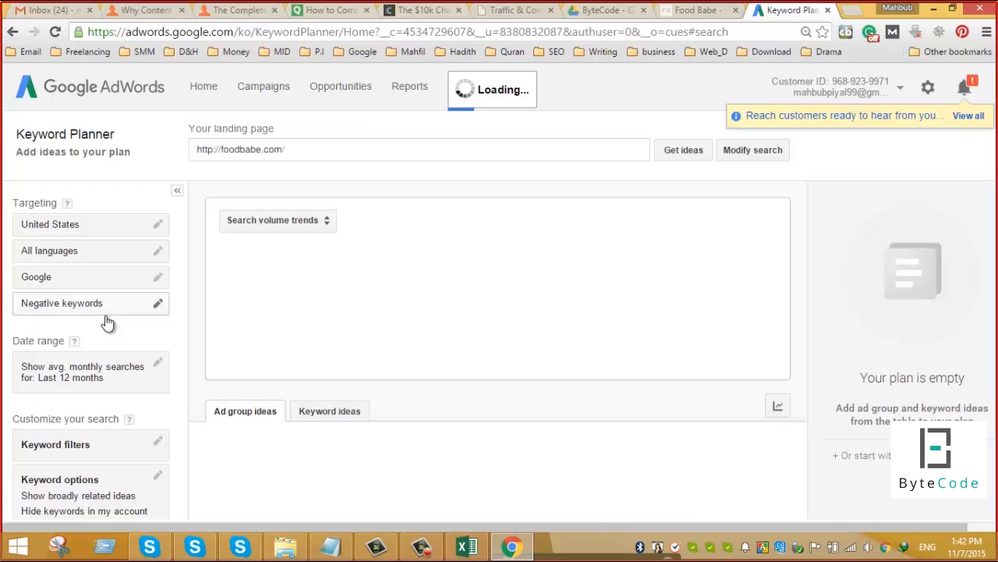
Skim the ad group ideas, and examine the individual keyword ideas with their monthly searches, competition and suggested bids.
scroll(353, 364, down, 2)
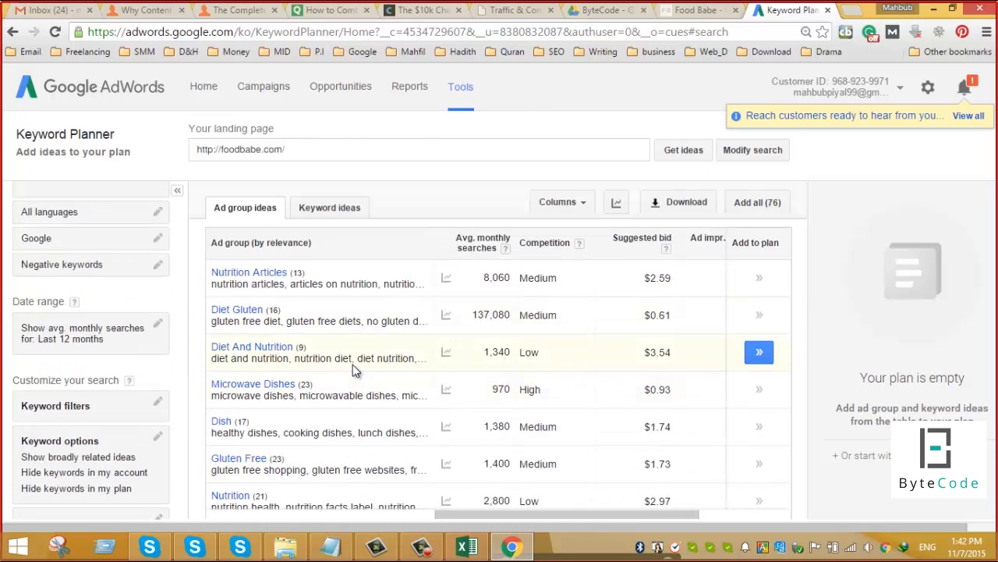
click(351, 214)
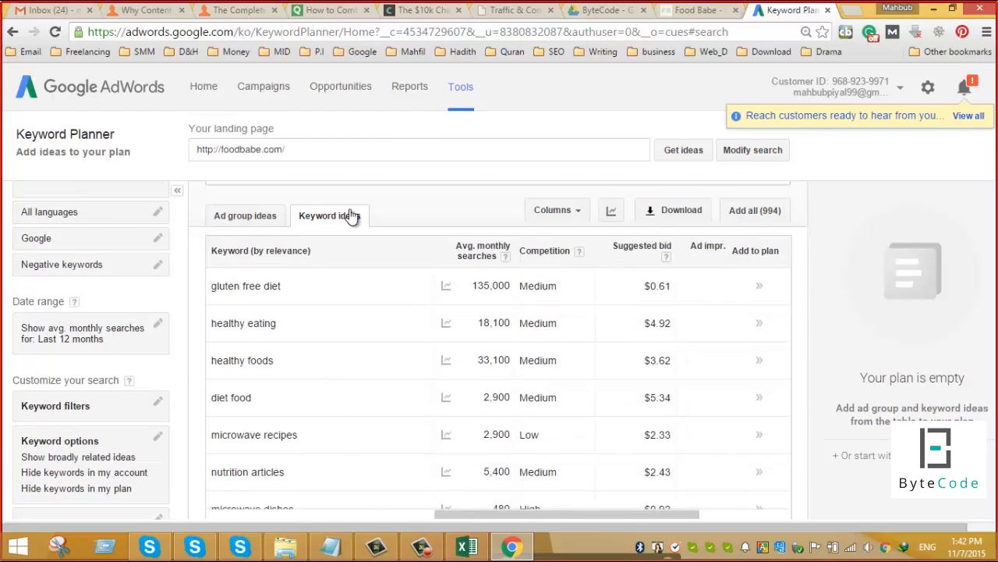
scroll(351, 215, down, 1)
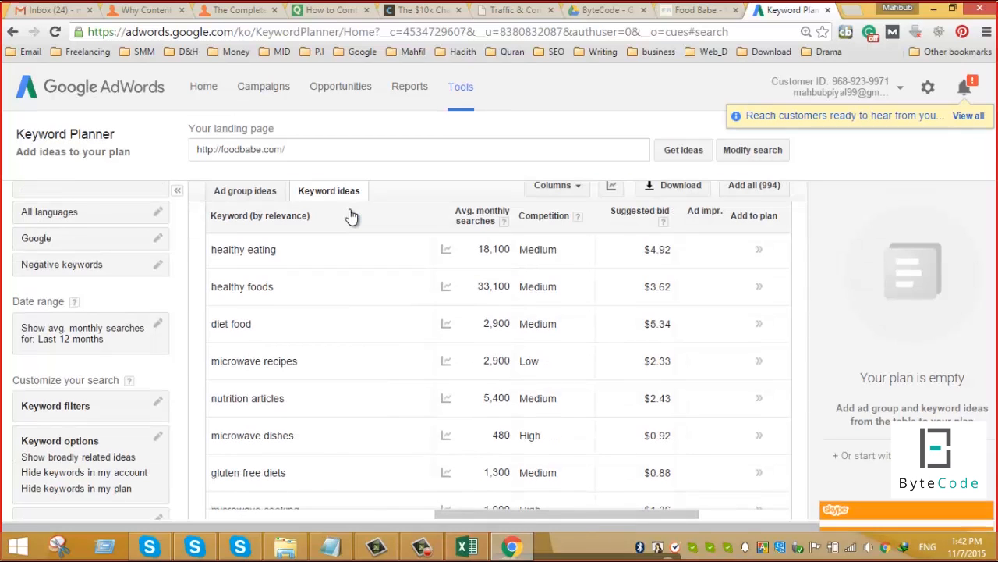
scroll(353, 238, down, 1)
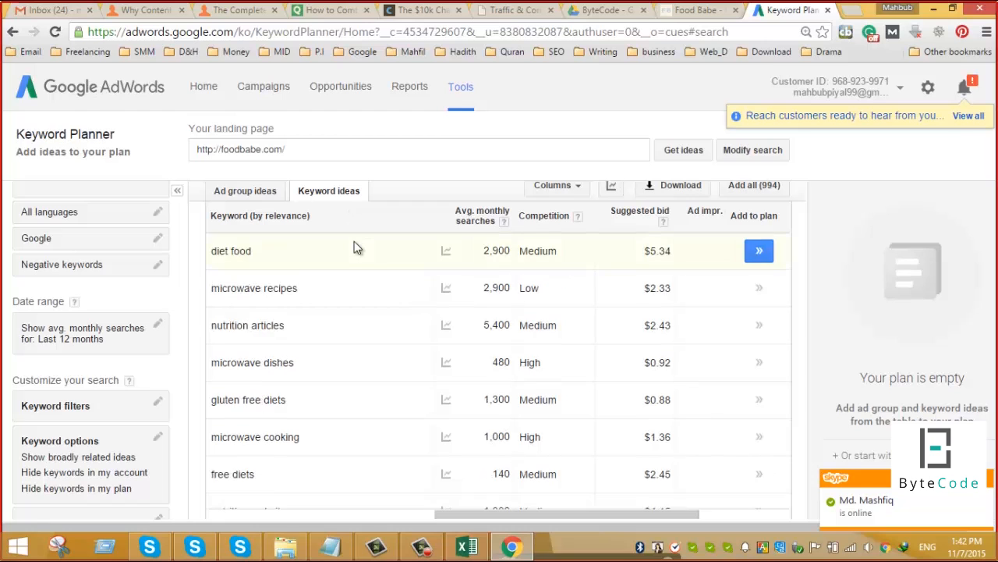
scroll(355, 247, down, 1)
scroll(355, 247, down, 1)
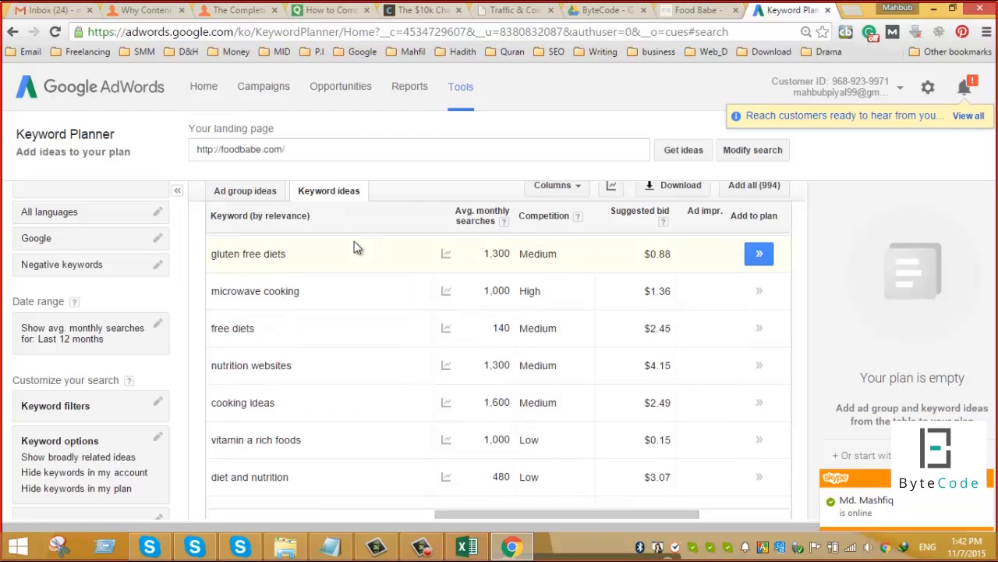
scroll(354, 247, down, 1)
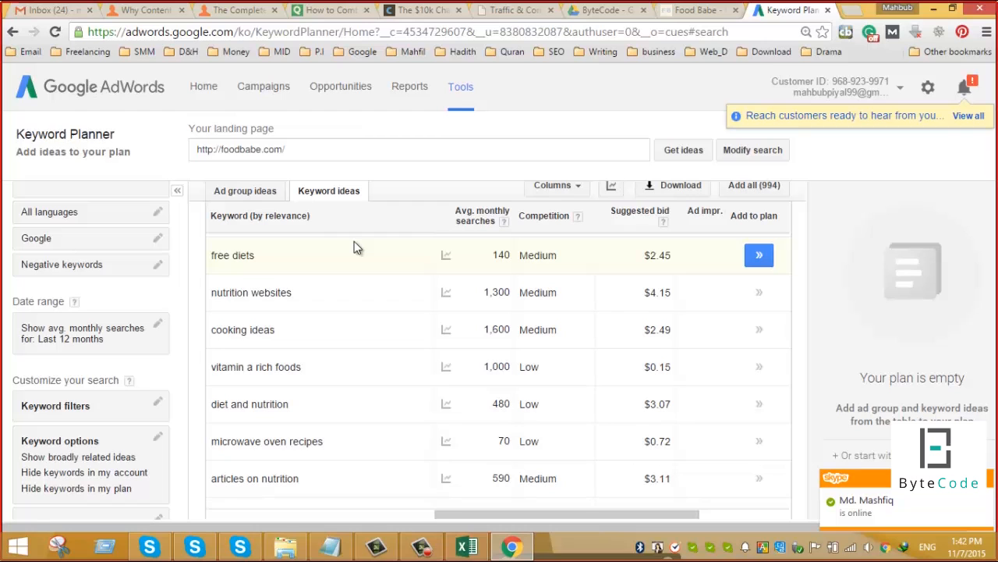
scroll(354, 247, down, 2)
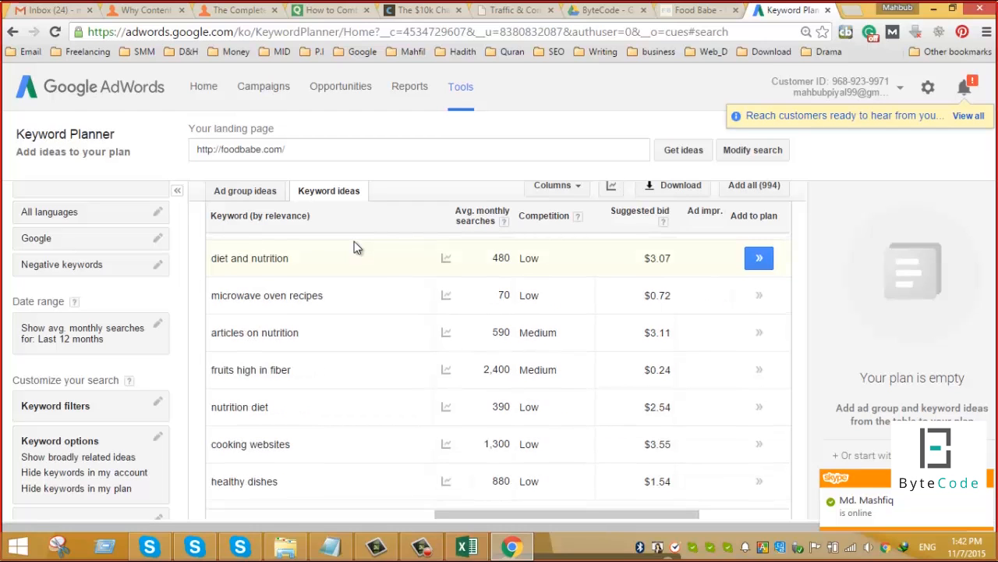
scroll(355, 247, down, 3)
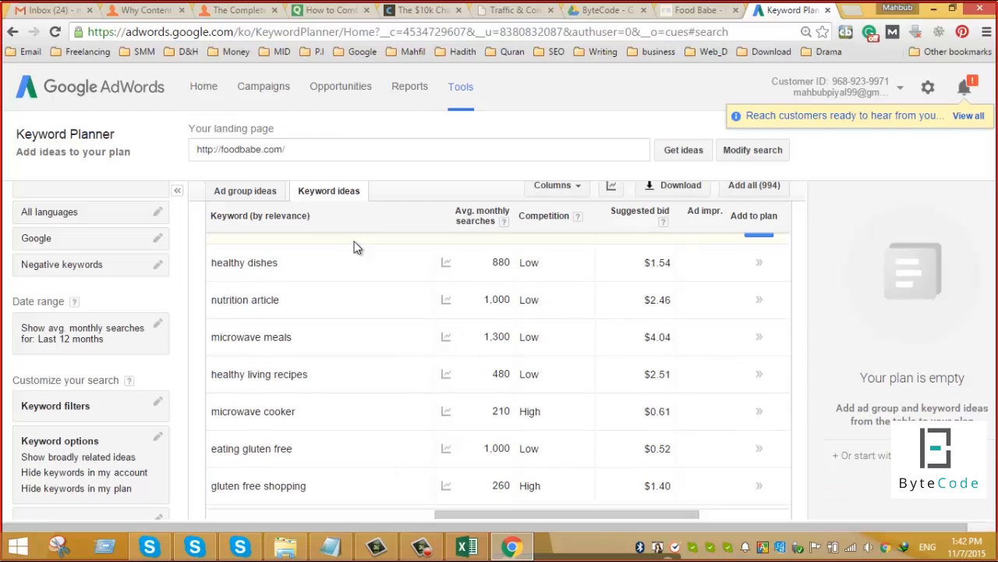
scroll(354, 247, down, 2)
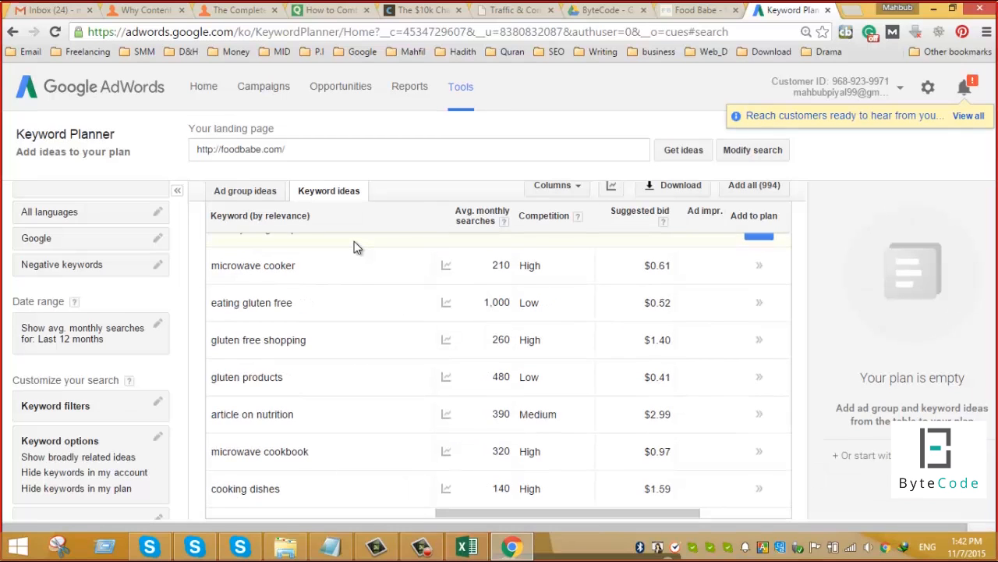
scroll(354, 248, down, 1)
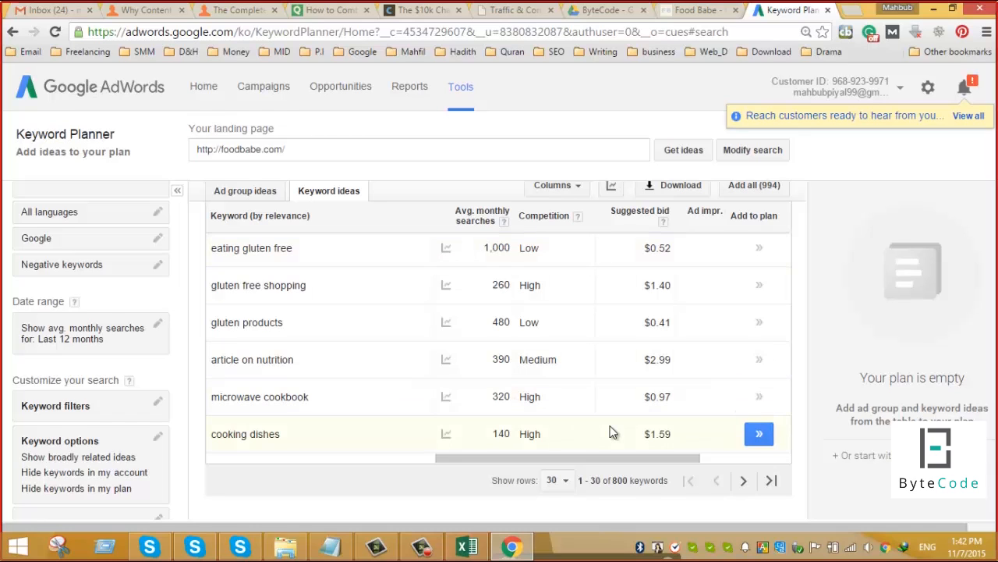
scroll(422, 399, up, 3)
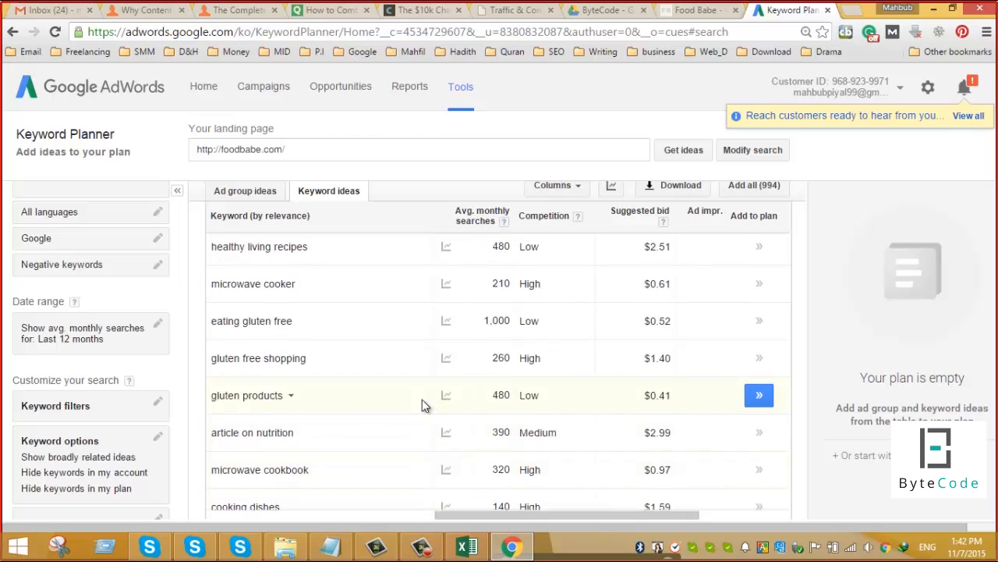
scroll(422, 400, up, 5)
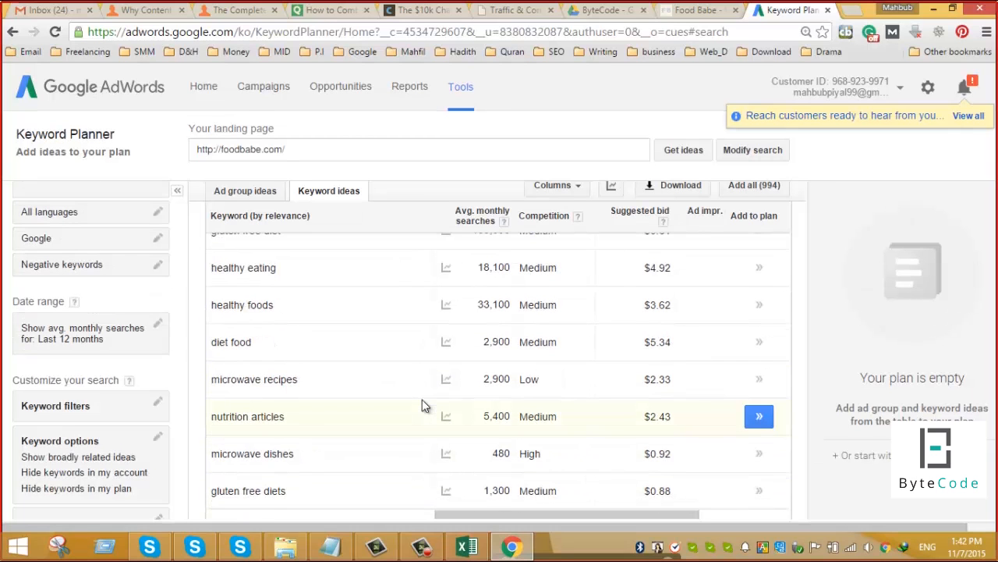
scroll(535, 402, down, 9)
scroll(538, 398, down, 1)
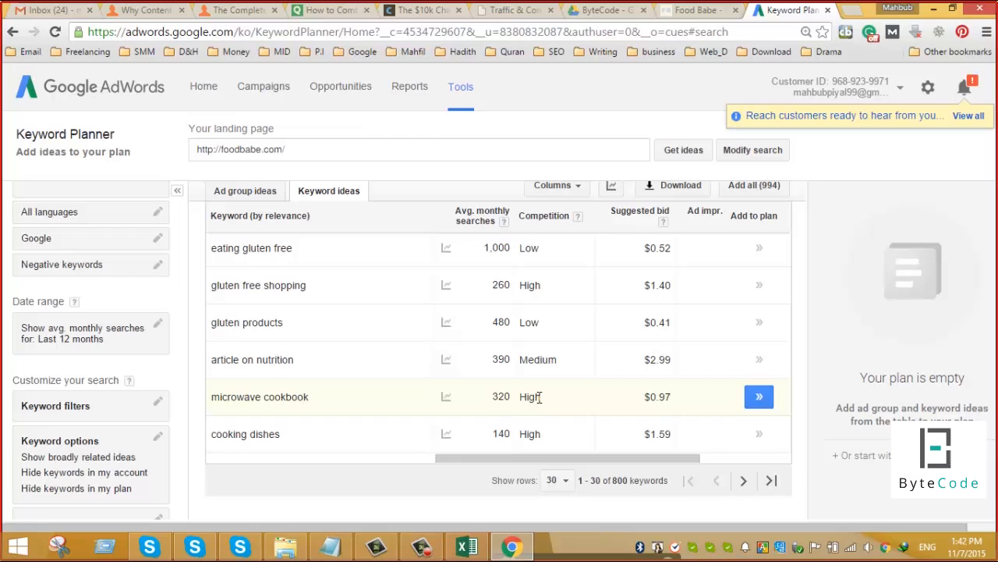
Show 100 keyword rows per page and examine the further ideas for search volume, competition and suggested bid.
click(558, 481)
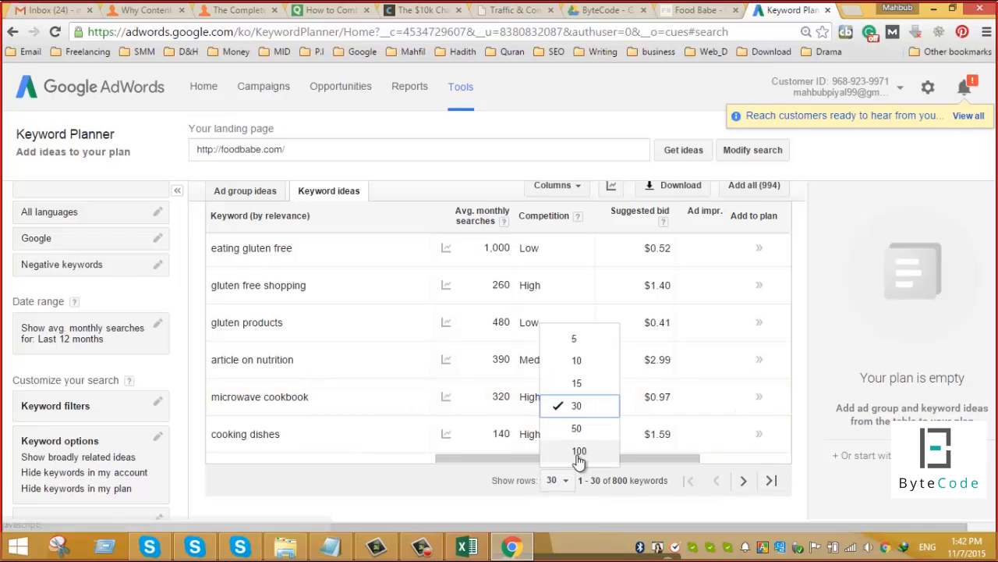
click(579, 451)
scroll(590, 453, down, 3)
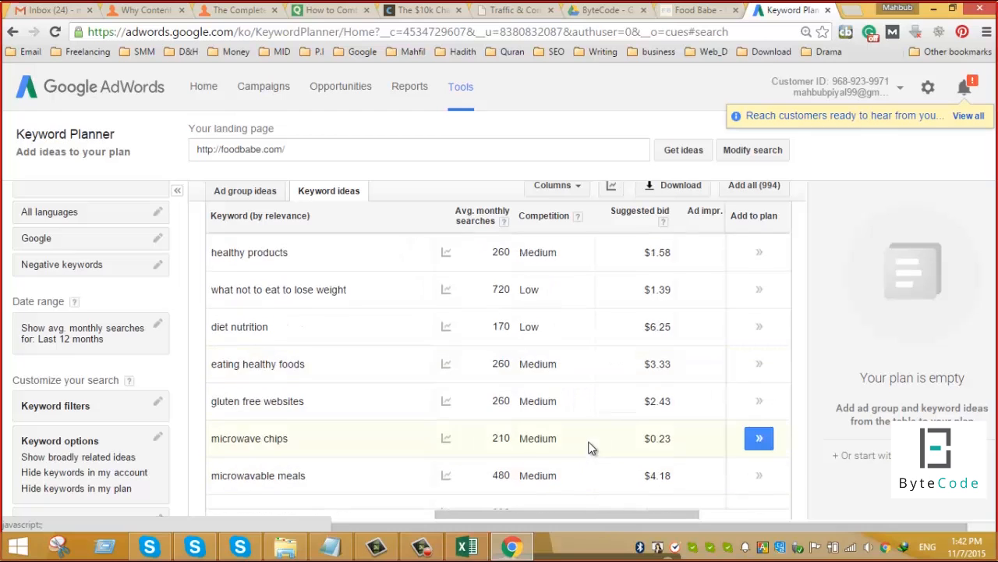
scroll(573, 406, down, 3)
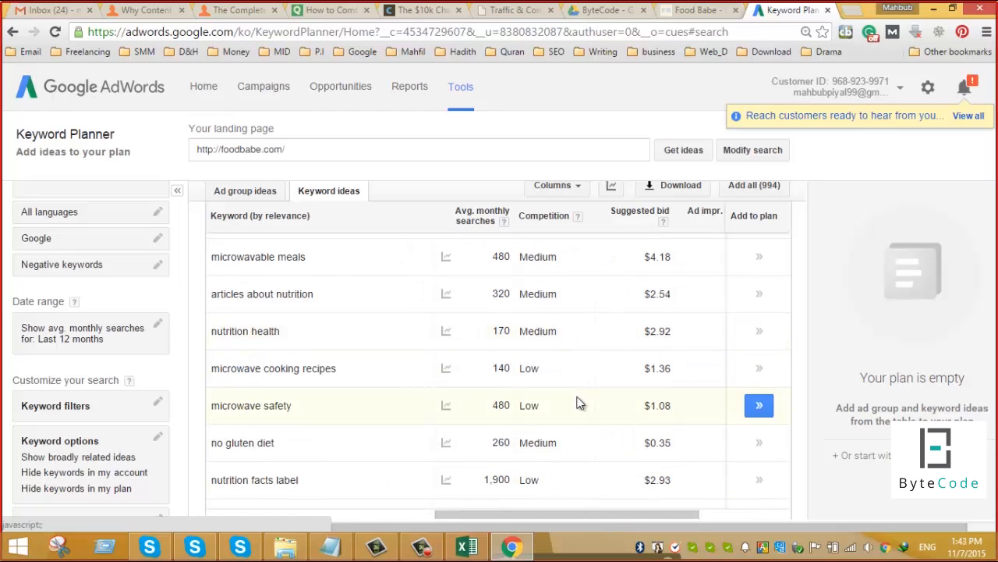
scroll(579, 403, down, 2)
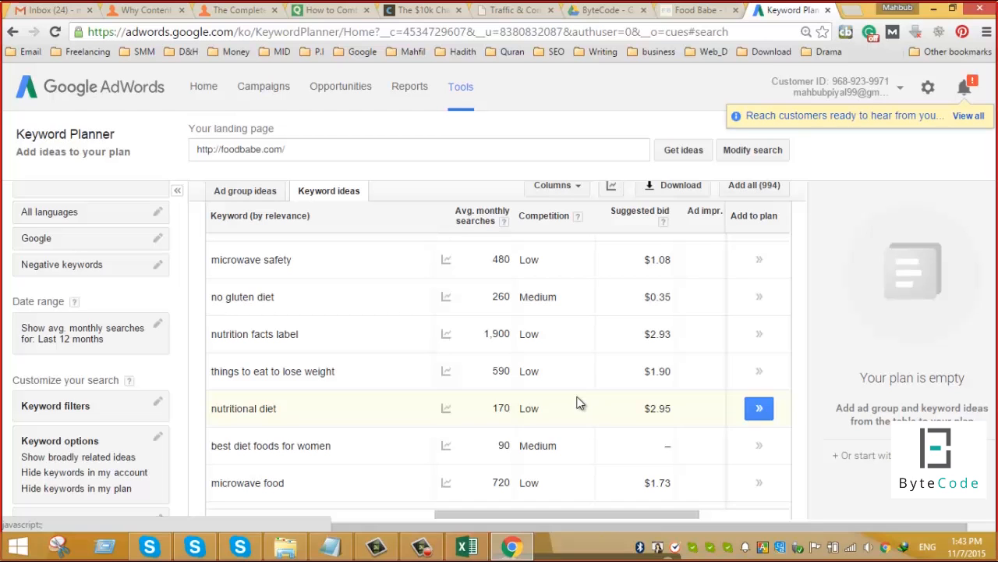
scroll(579, 402, down, 1)
scroll(578, 402, down, 2)
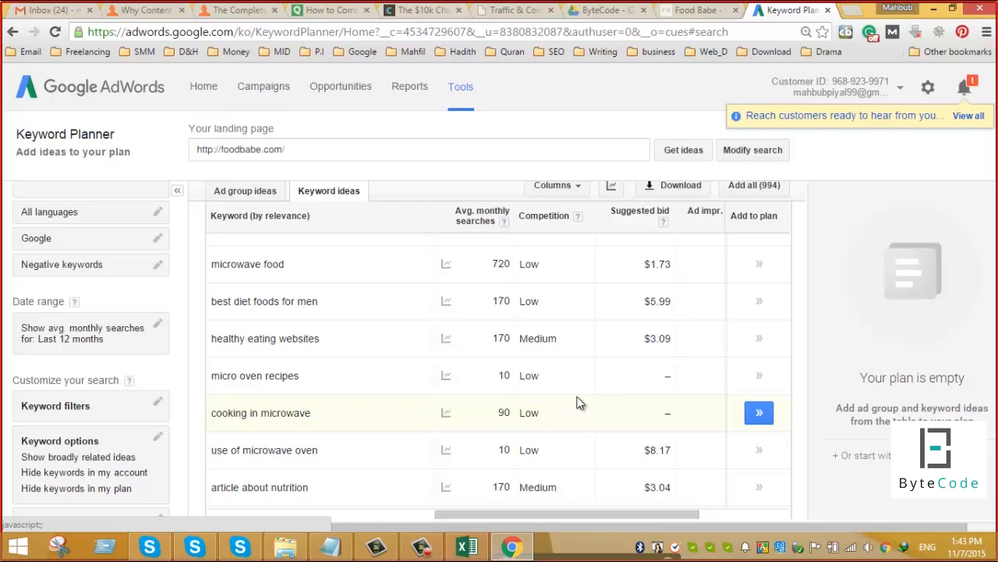
scroll(579, 403, down, 1)
scroll(579, 403, down, 3)
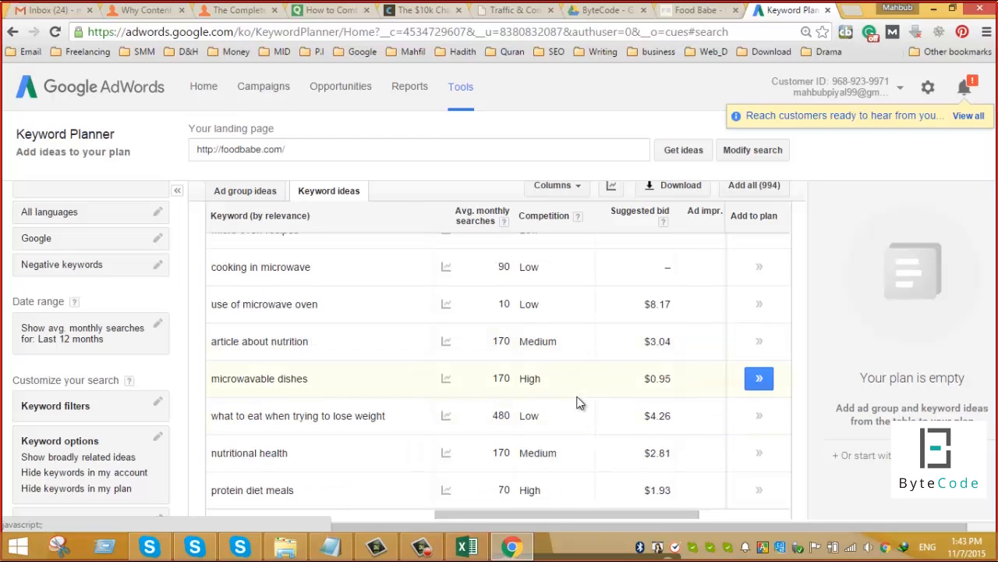
Read through the remaining rows of the first 100 keyword ideas, comparing monthly searches, competition and suggested bid.
scroll(579, 402, down, 4)
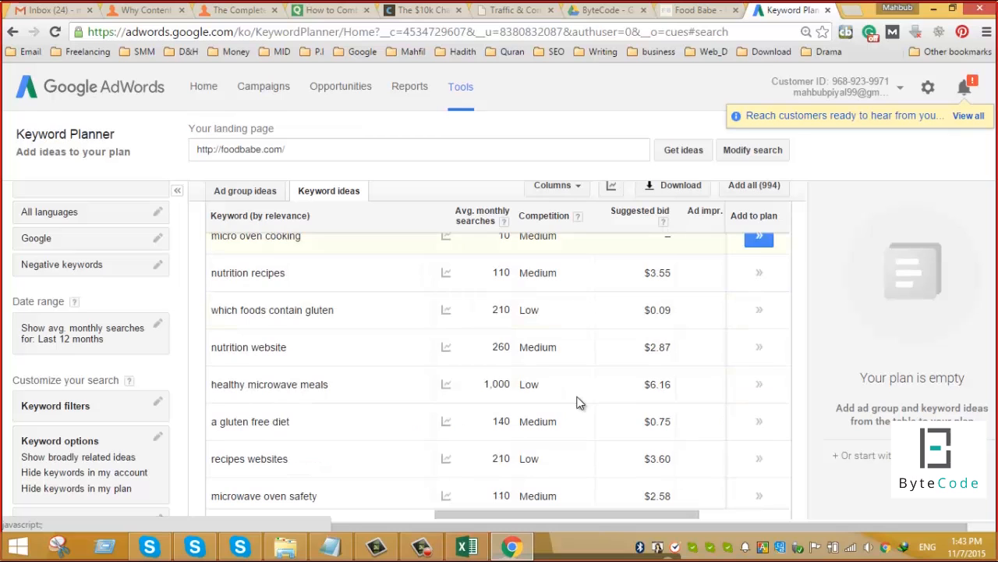
scroll(579, 402, down, 6)
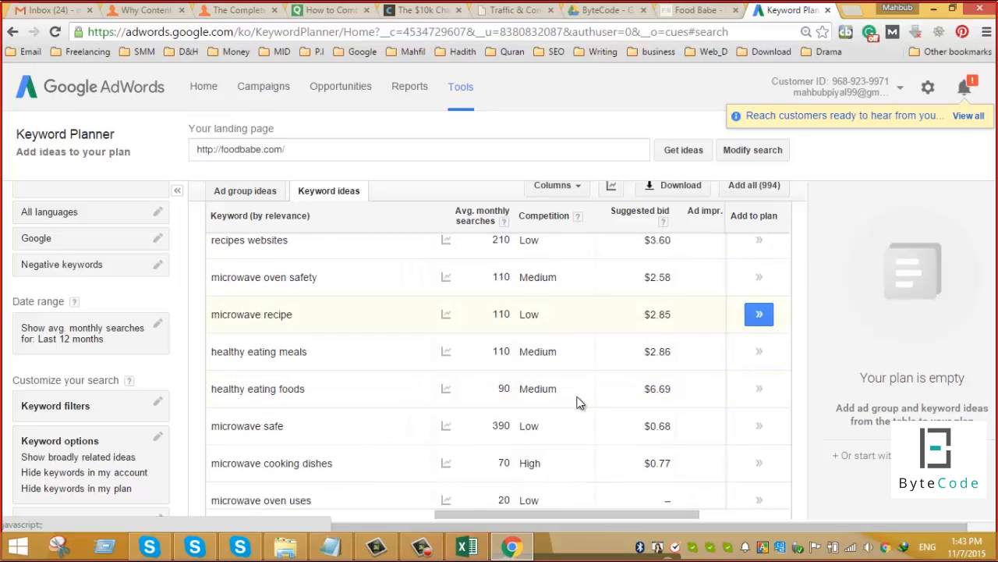
scroll(579, 402, down, 9)
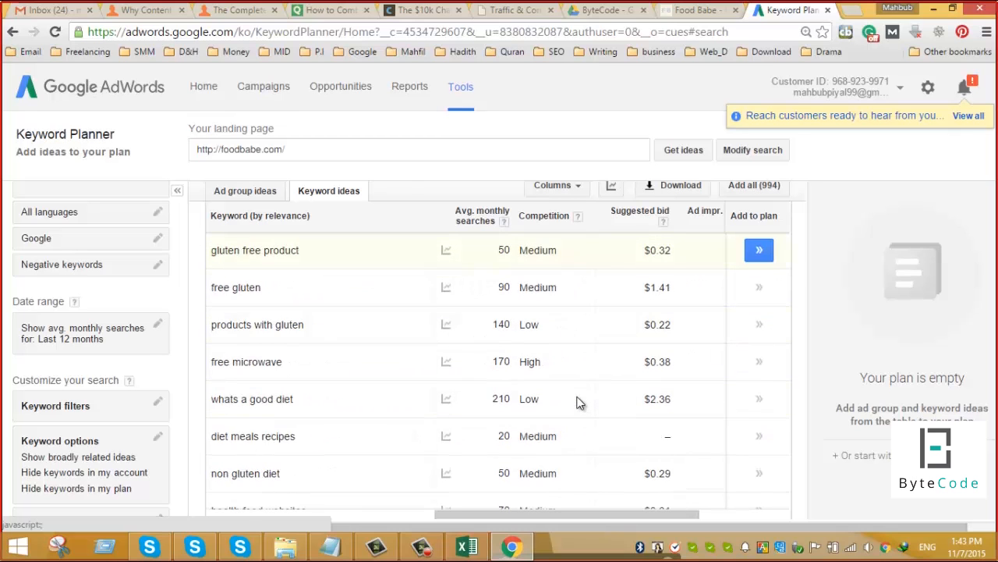
scroll(578, 402, down, 3)
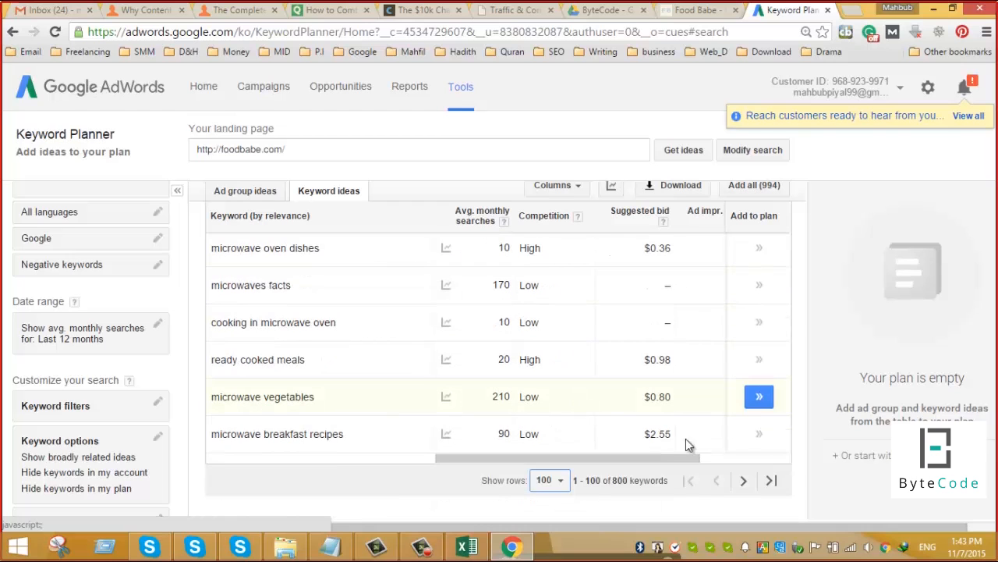
Show keyword ideas 101–200 and examine them from the end of the list back to its start.
click(744, 482)
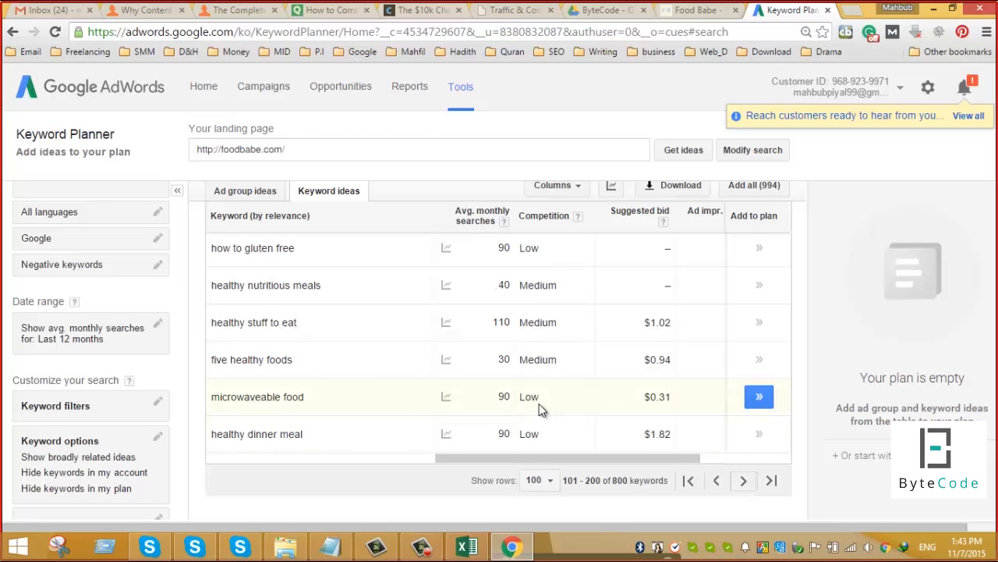
scroll(539, 403, up, 5)
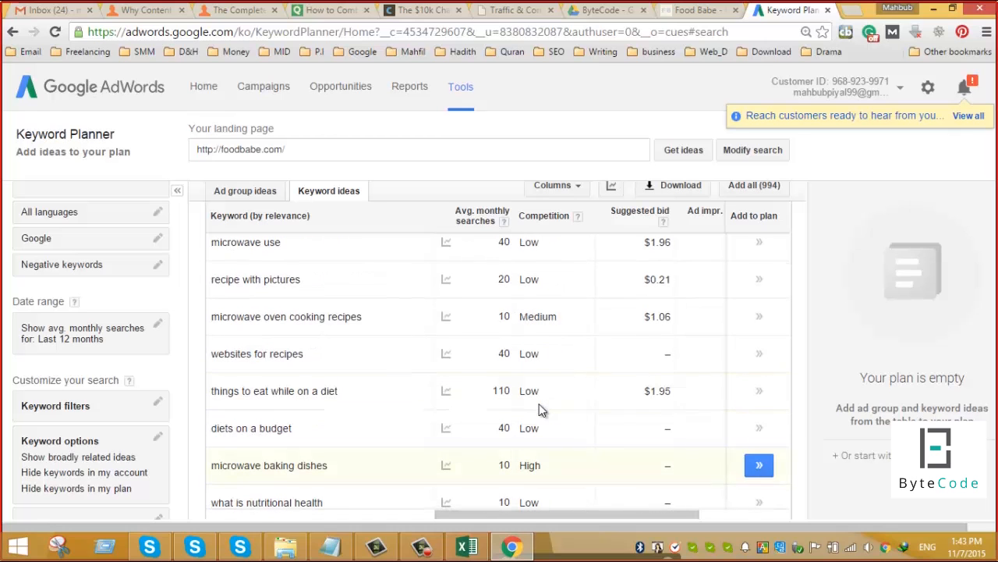
scroll(542, 409, up, 5)
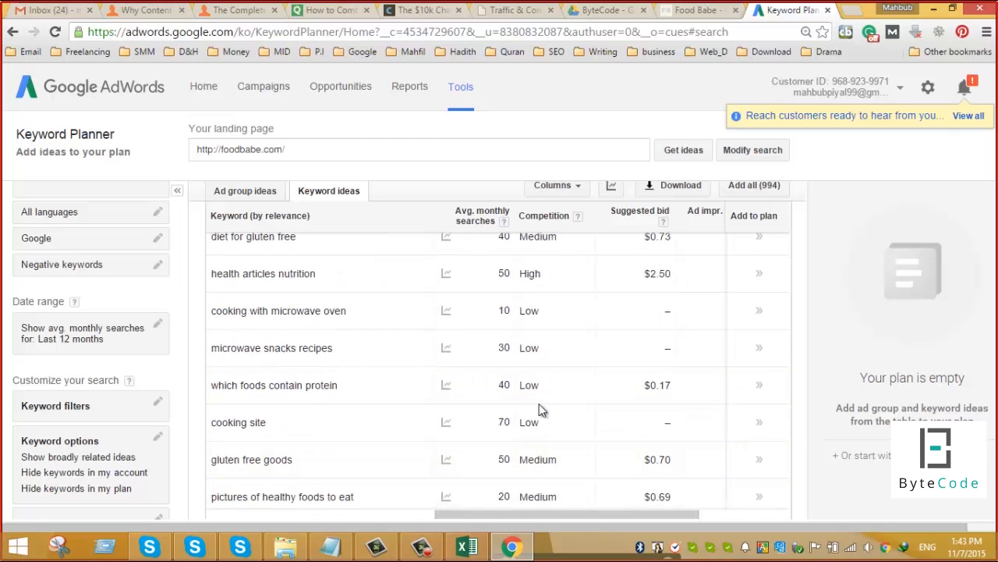
scroll(542, 409, up, 2)
scroll(539, 407, up, 4)
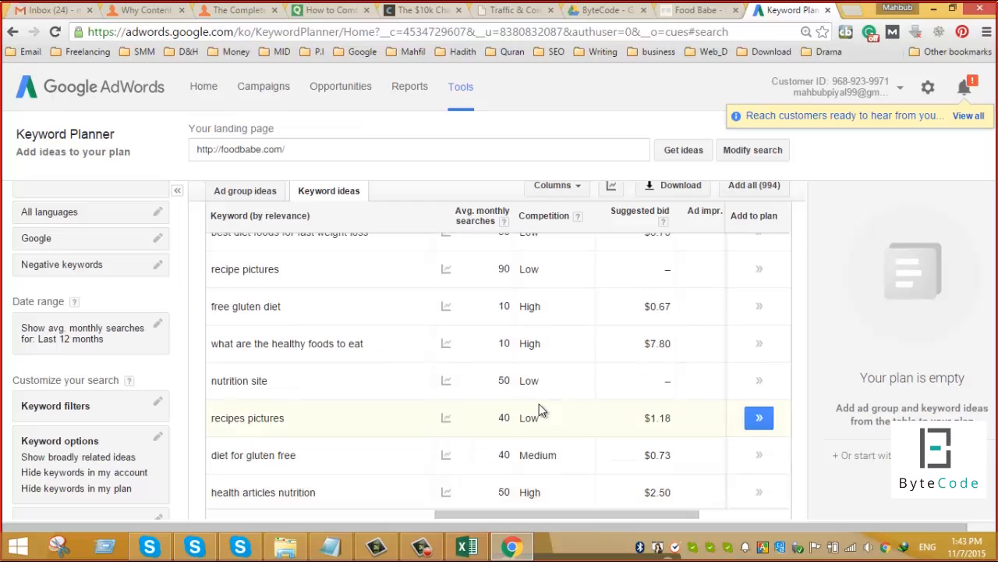
scroll(542, 411, up, 2)
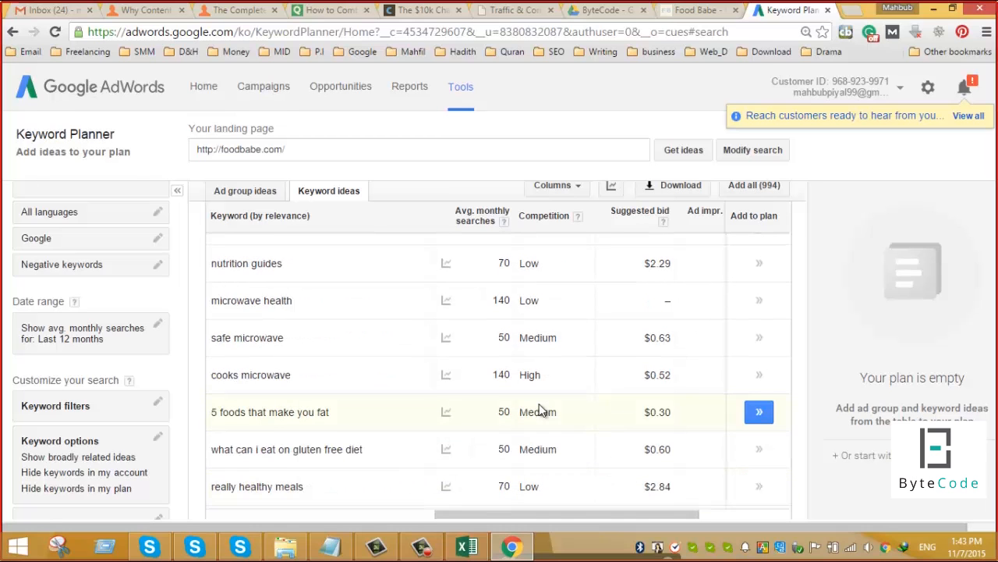
scroll(542, 411, up, 4)
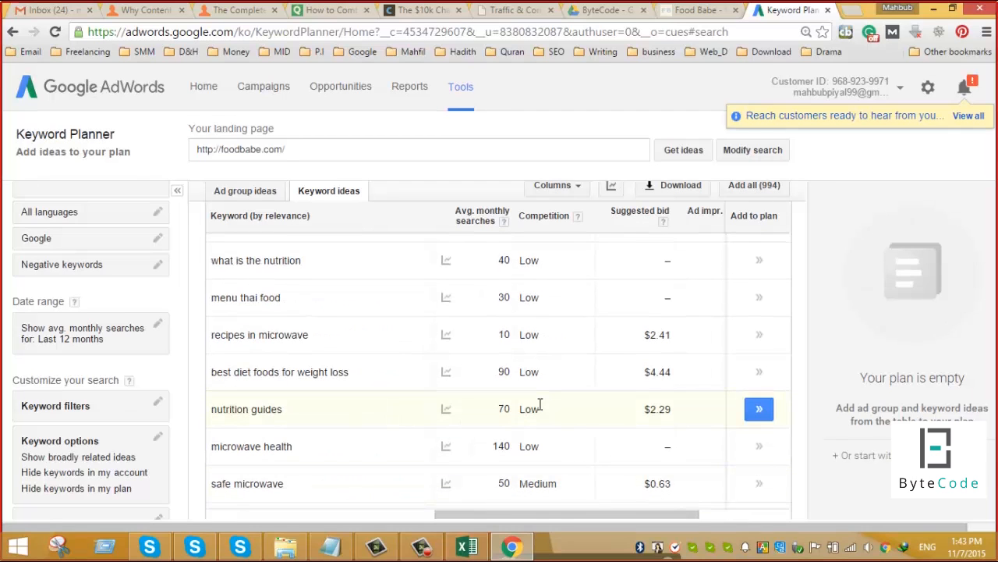
scroll(539, 405, up, 4)
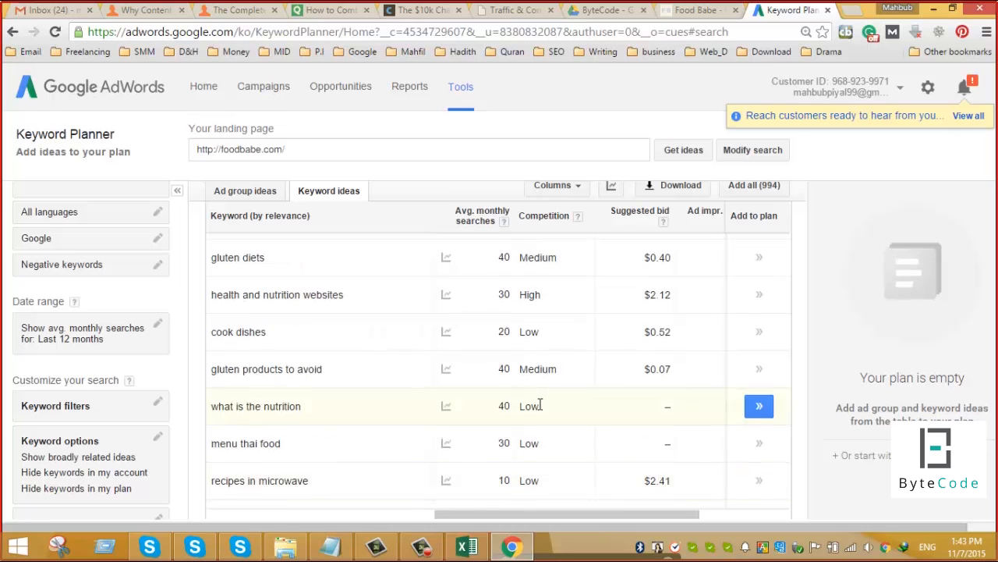
scroll(539, 403, up, 5)
scroll(539, 404, up, 8)
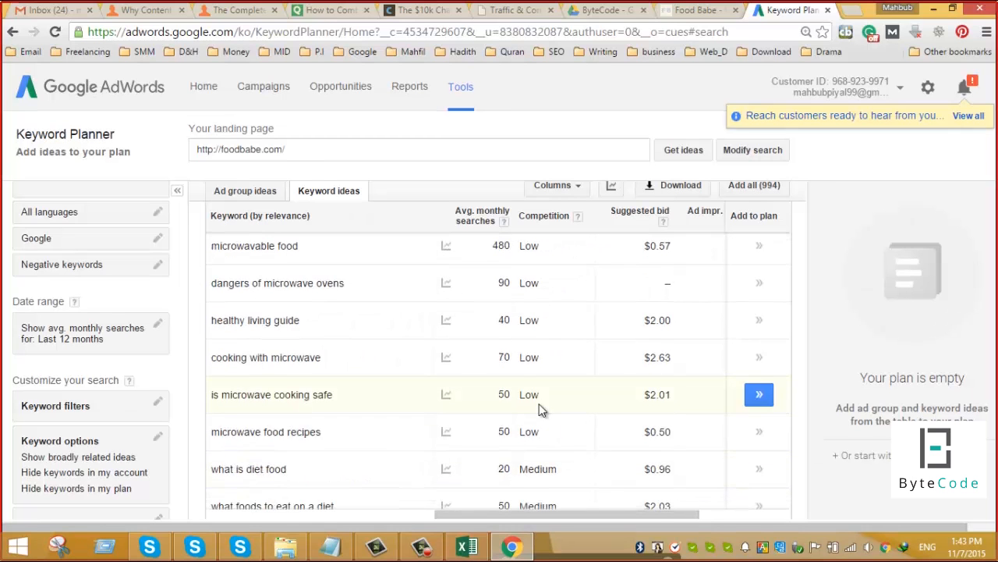
scroll(539, 403, up, 10)
scroll(539, 403, up, 4)
scroll(539, 403, up, 10)
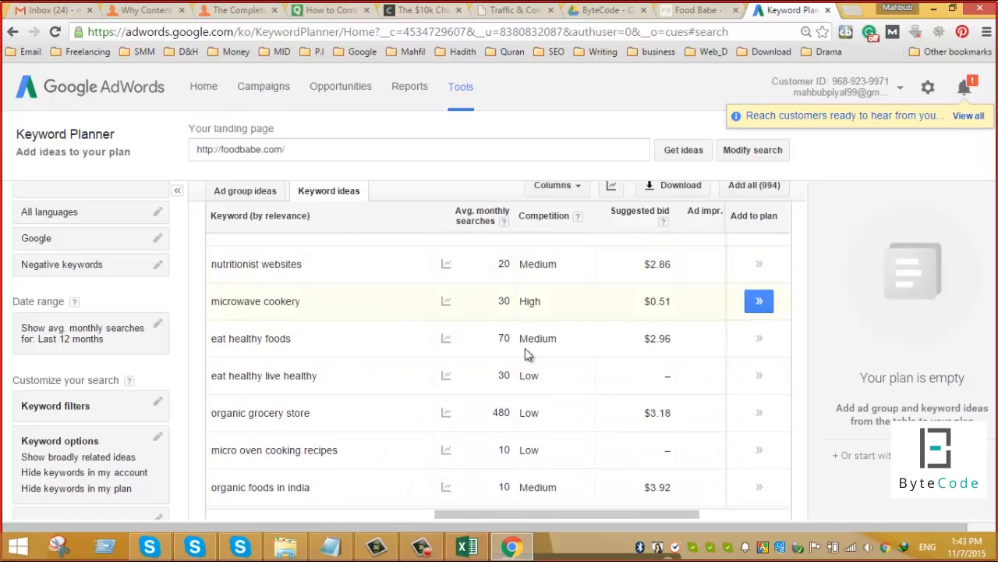
scroll(499, 376, up, 5)
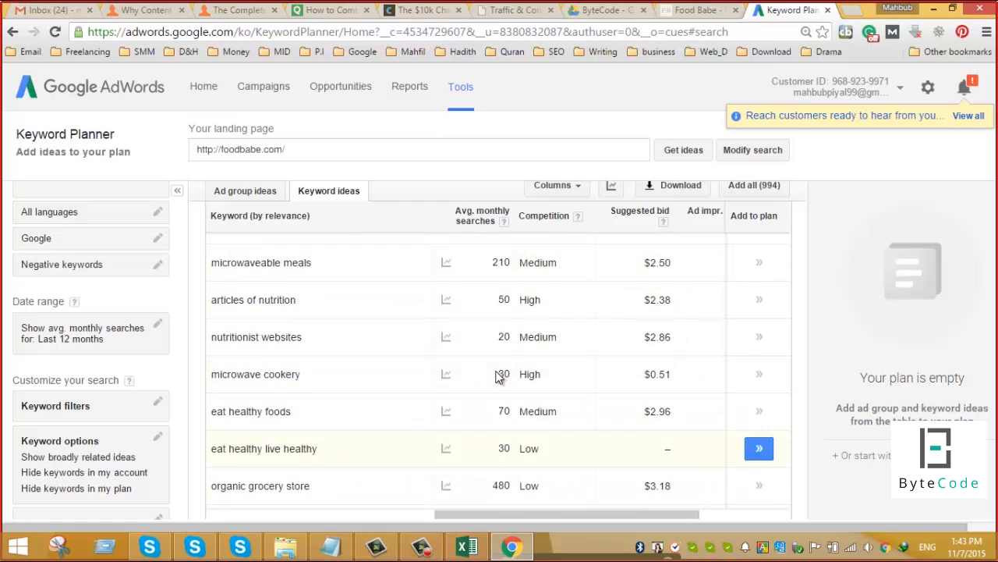
scroll(499, 377, up, 5)
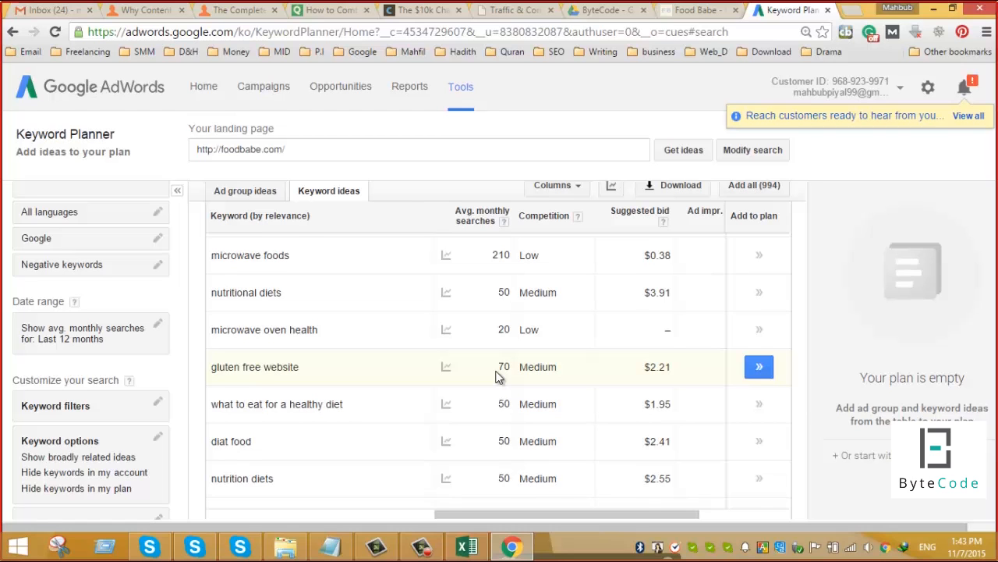
scroll(499, 377, up, 5)
Go through keyword ideas 101–200 once more from start to end, checking topics, search volume and competition.
scroll(499, 377, down, 3)
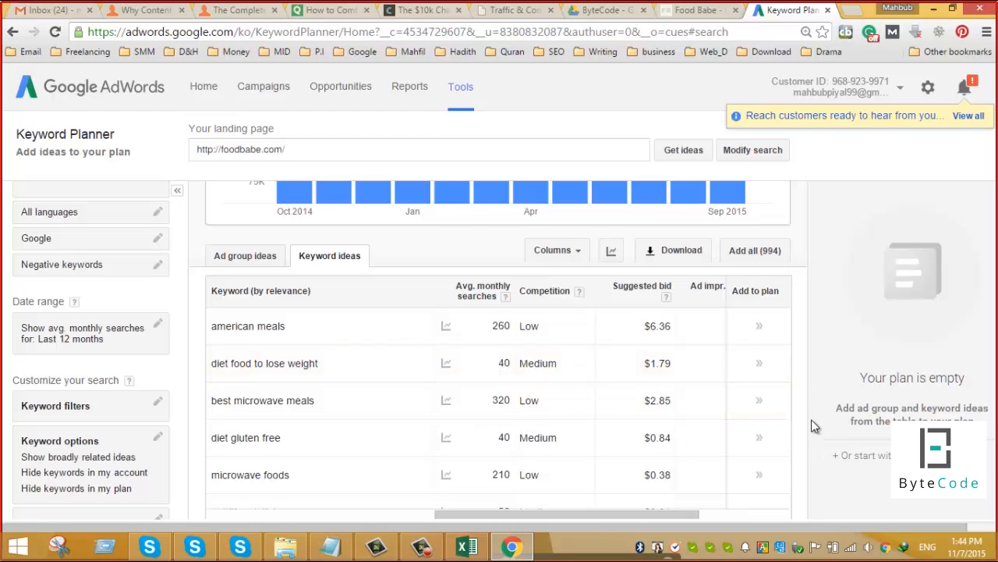
scroll(800, 422, down, 5)
scroll(801, 423, down, 1)
scroll(800, 423, up, 5)
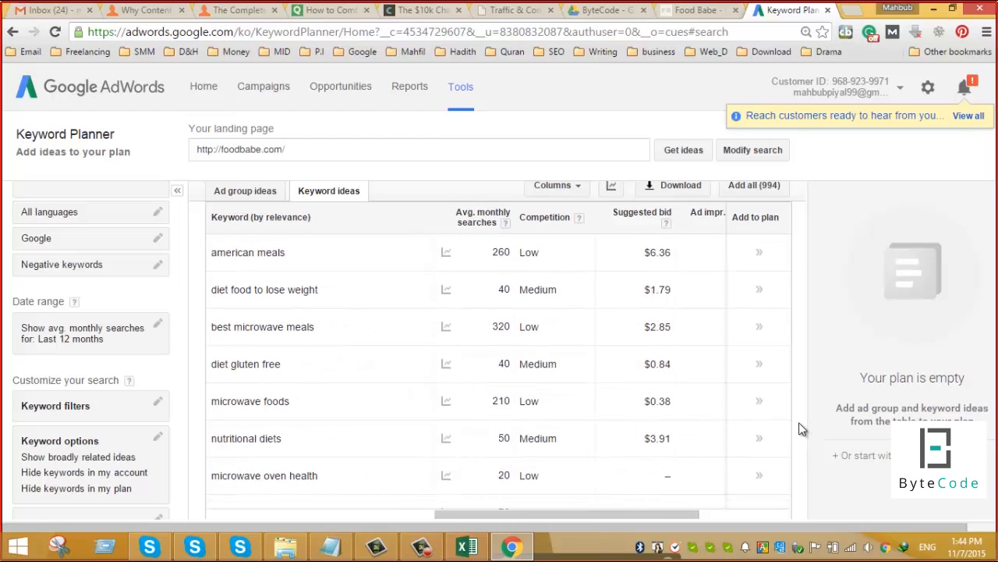
scroll(799, 423, down, 5)
scroll(799, 428, down, 8)
scroll(793, 427, down, 2)
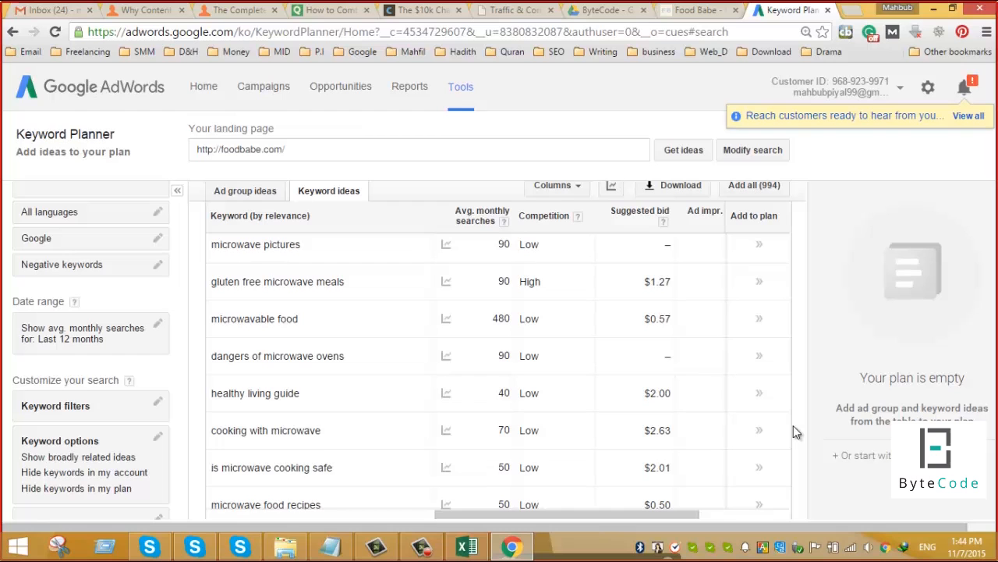
scroll(794, 425, down, 3)
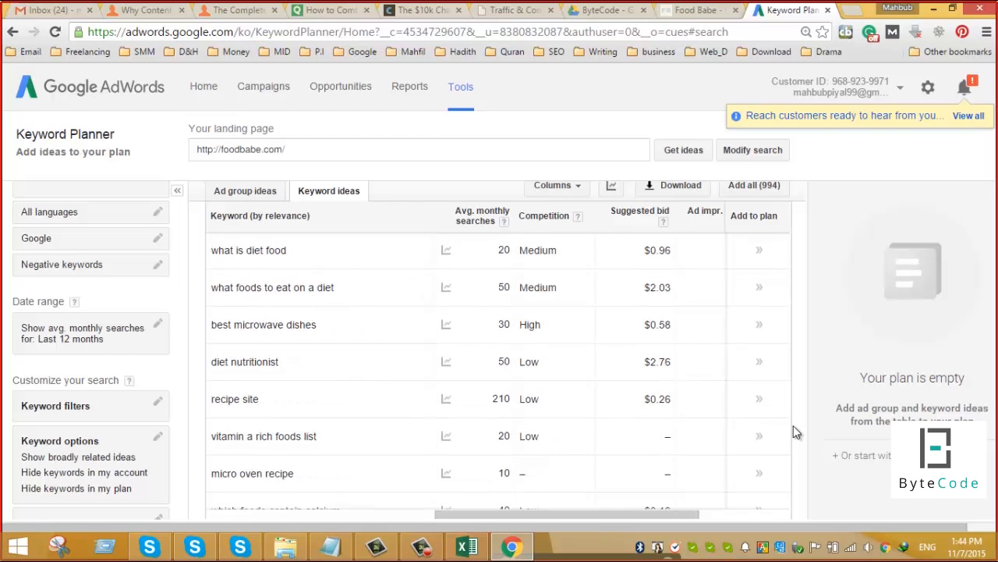
scroll(794, 425, down, 4)
scroll(793, 426, down, 6)
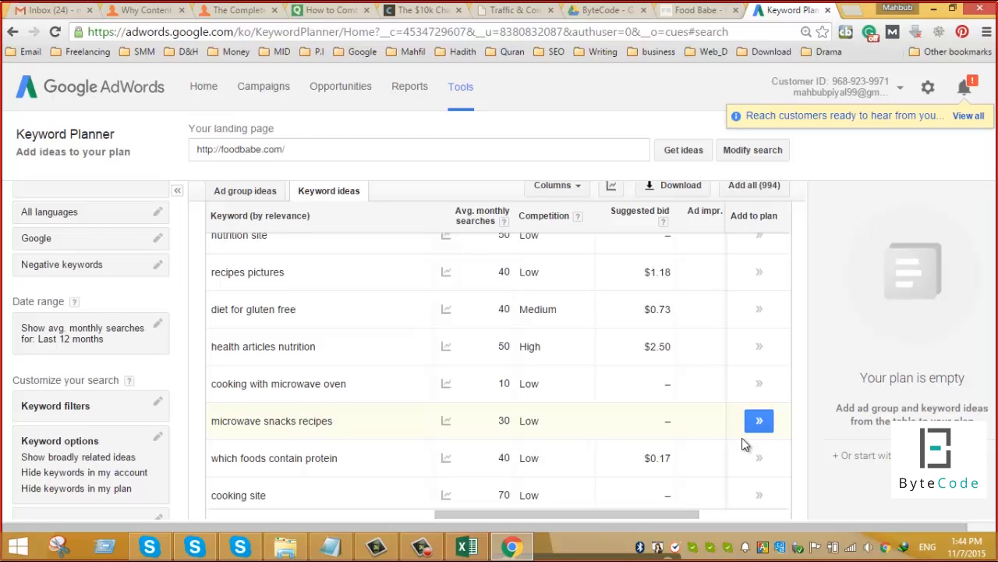
scroll(743, 439, down, 5)
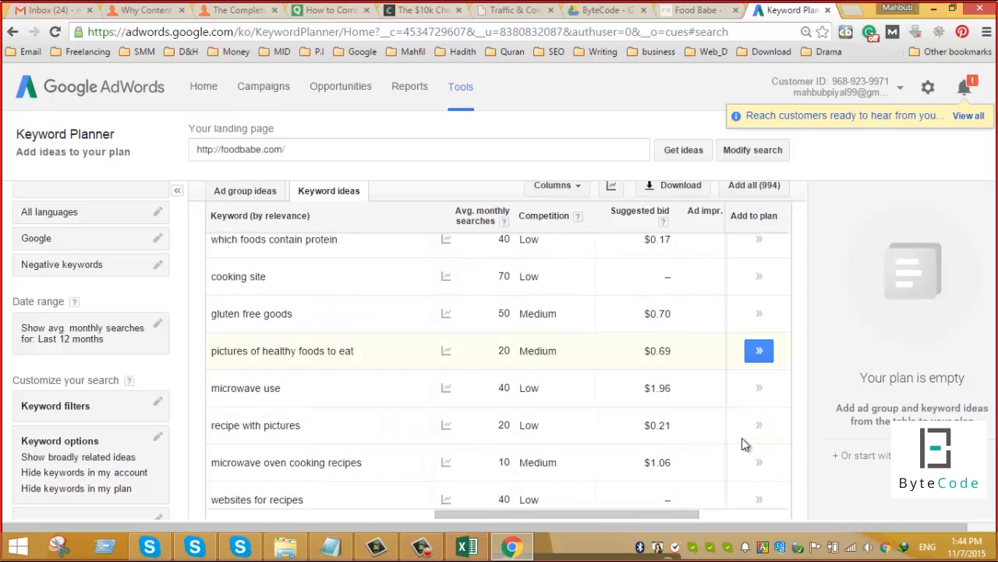
scroll(741, 443, down, 5)
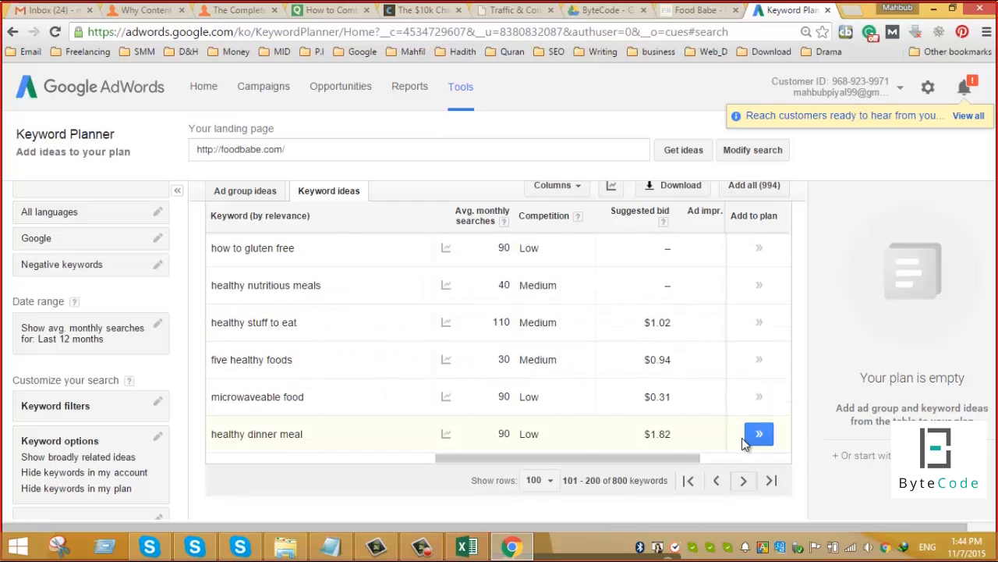
Page on to keyword ideas 201–300 and 301–400, and skim the keywords at the end of each page.
click(743, 481)
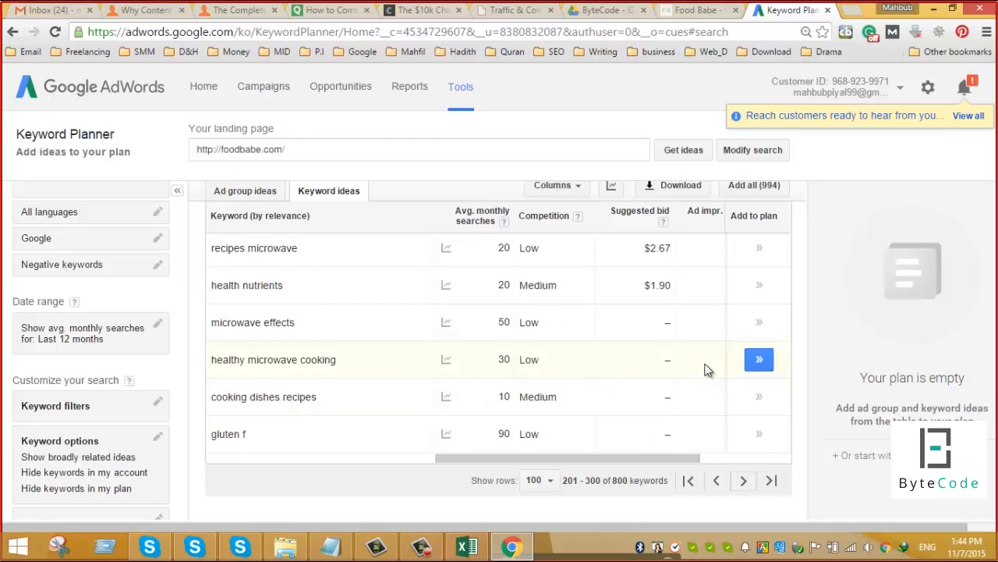
scroll(705, 369, up, 3)
scroll(704, 369, down, 3)
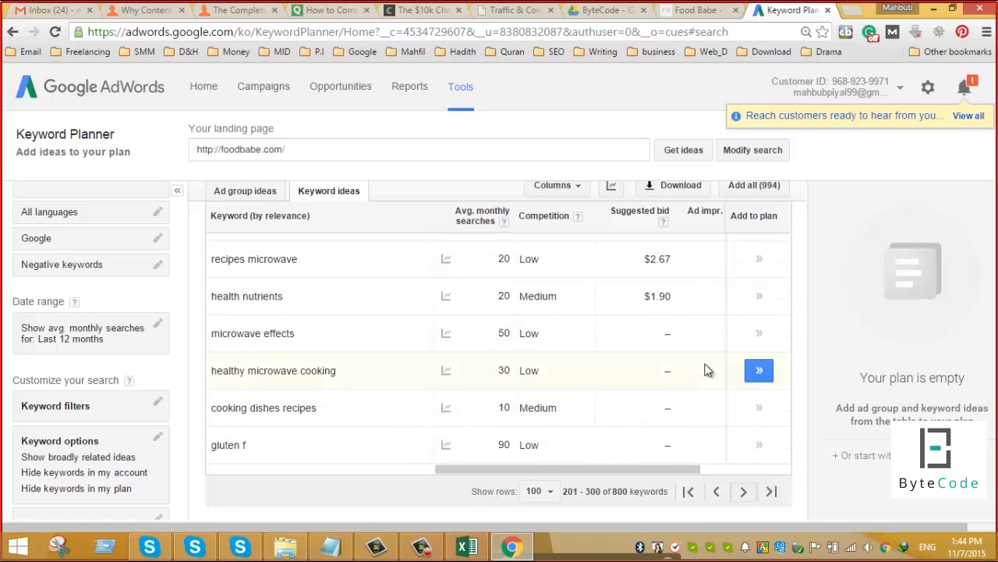
click(745, 481)
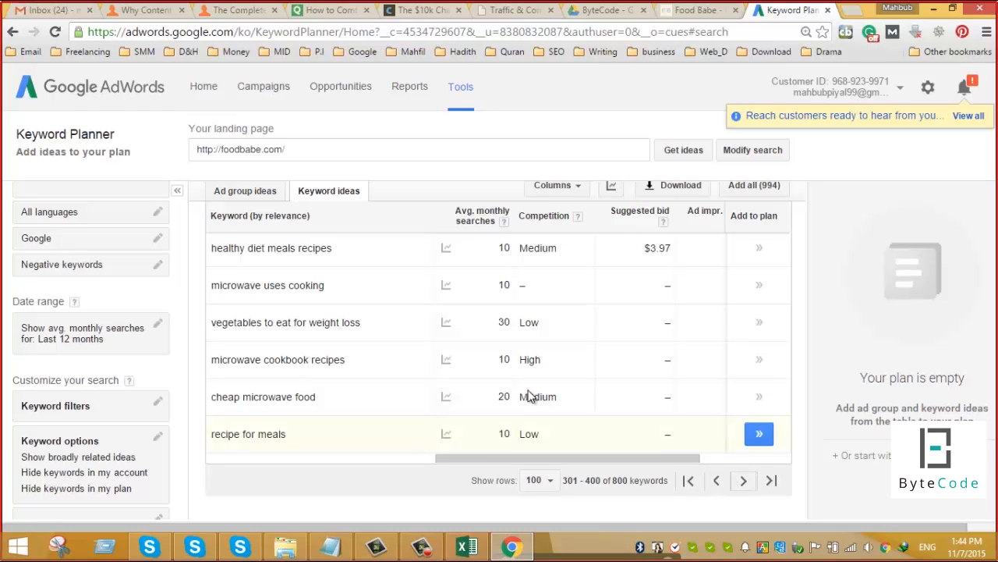
scroll(398, 475, down, 10)
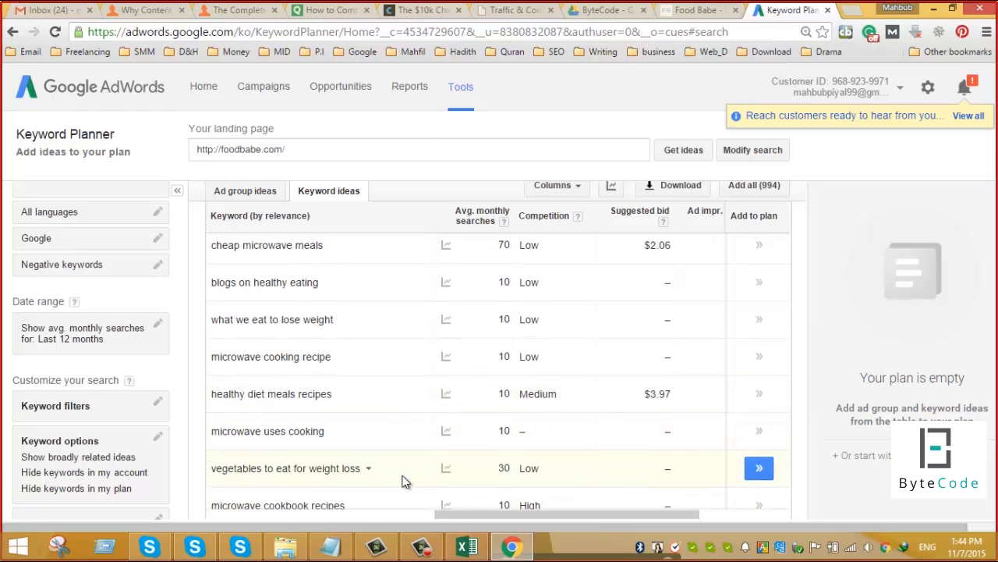
Close the three browser tabs after the Keyword Planner, holding the Google search and the two opened pages.
click(421, 546)
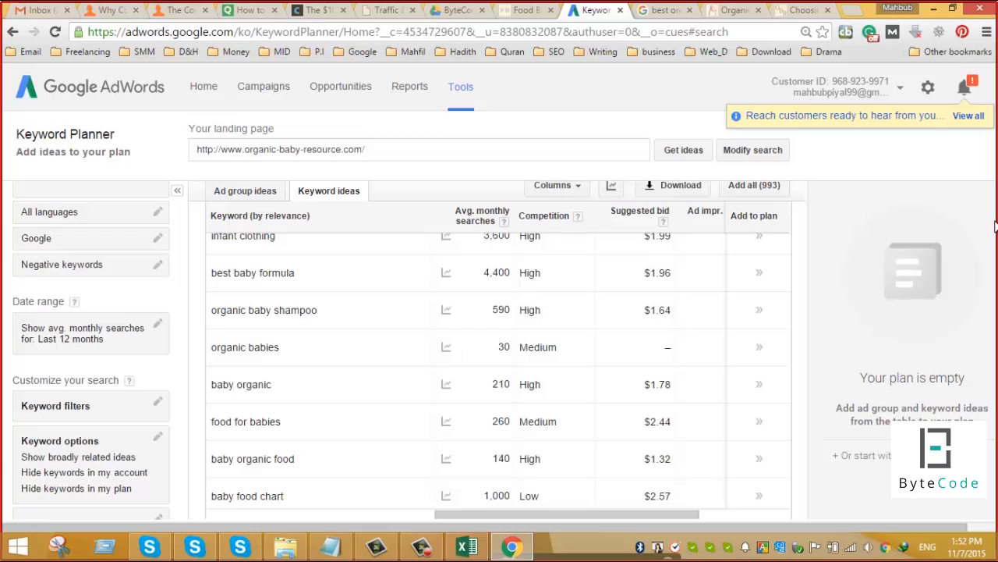
click(691, 11)
click(691, 10)
click(691, 11)
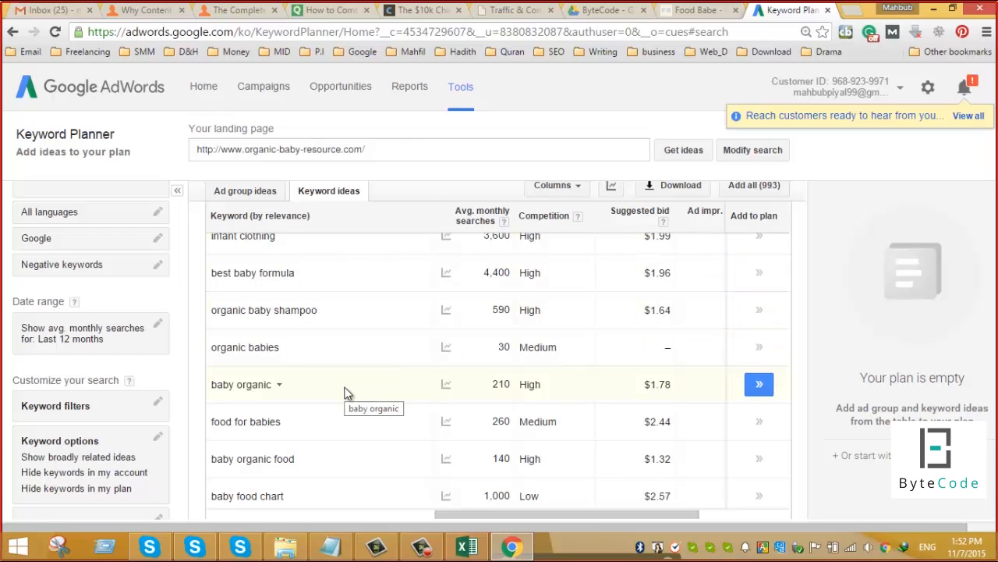
Copy the keyword idea "food for babies" and paste it into cell F2 of the seed keyword workbook in Excel.
drag(286, 422, 208, 423)
key(ctrl+c)
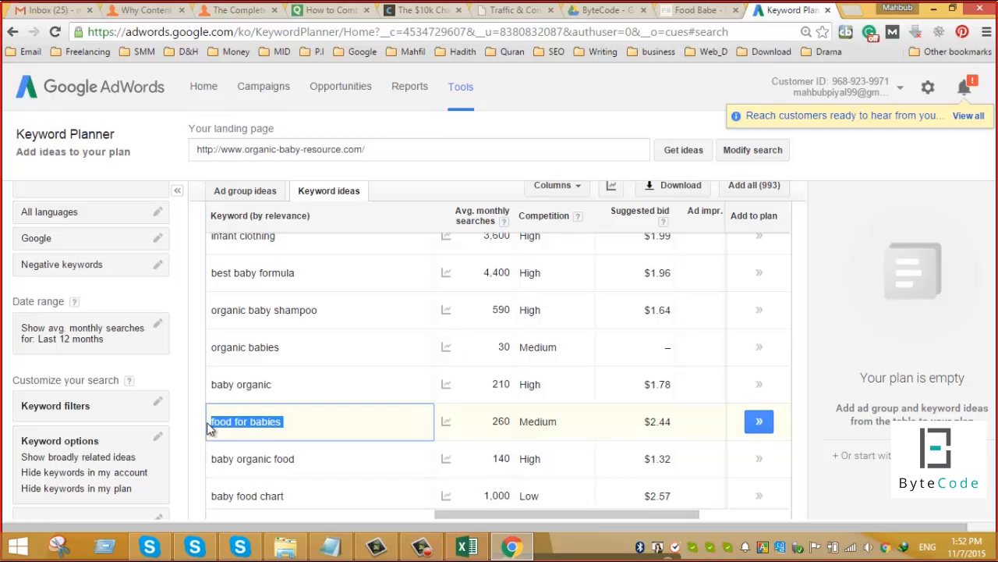
click(467, 546)
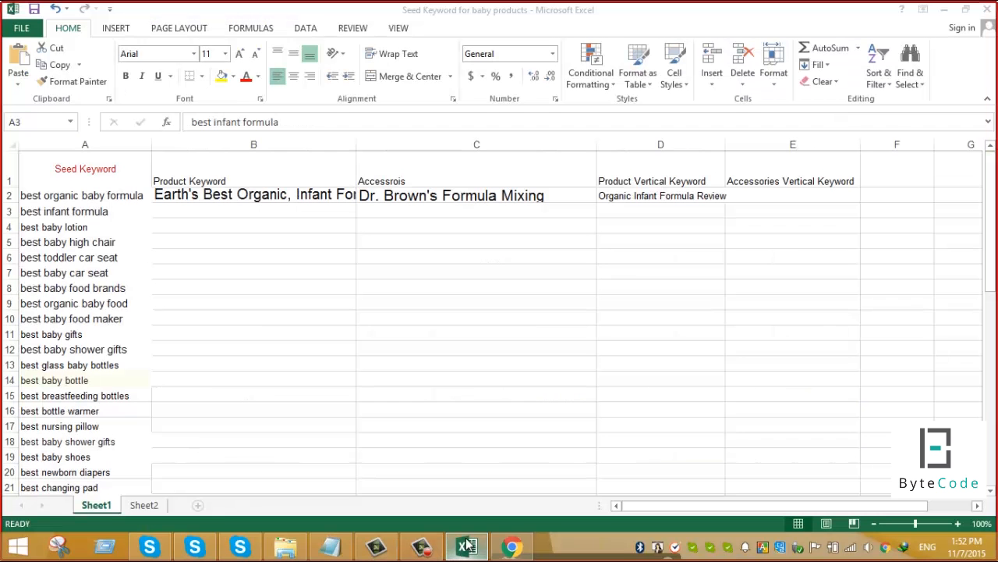
click(905, 193)
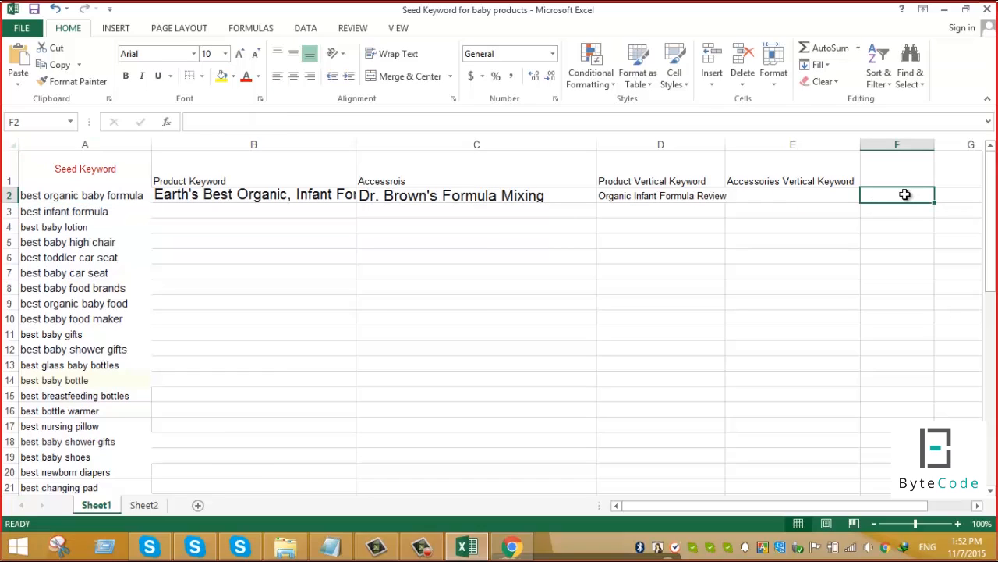
key(ctrl+v)
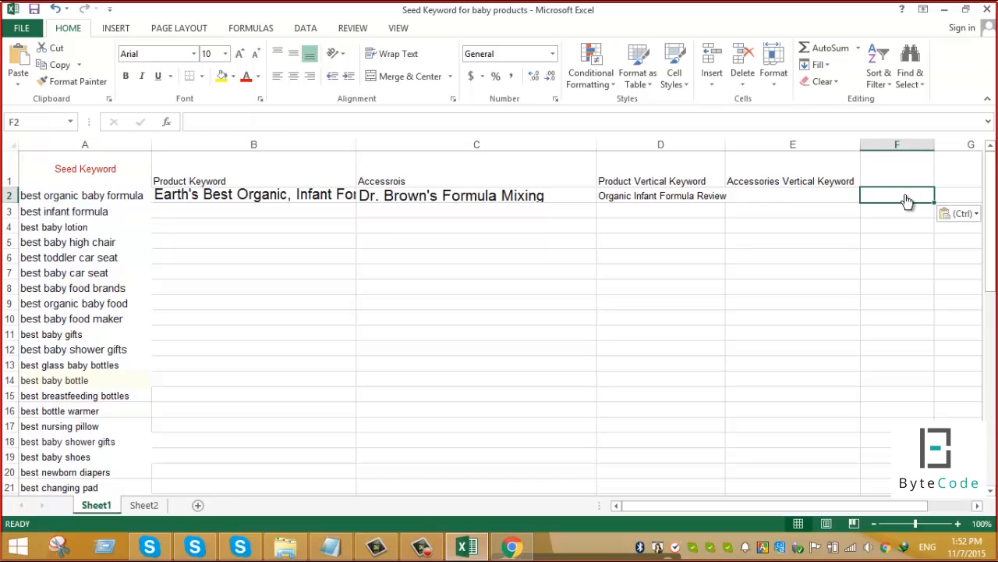
Widen column F and head it "Keyword Extension" in cell F1, then return to the Keyword Planner in Chrome.
drag(934, 142, 975, 142)
double_click(919, 163)
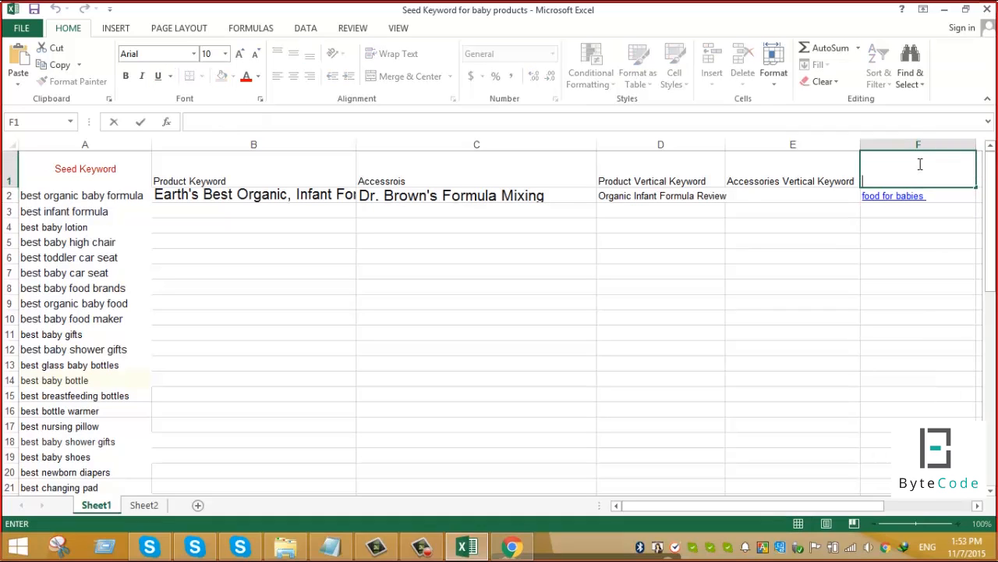
text(Keyword Exte)
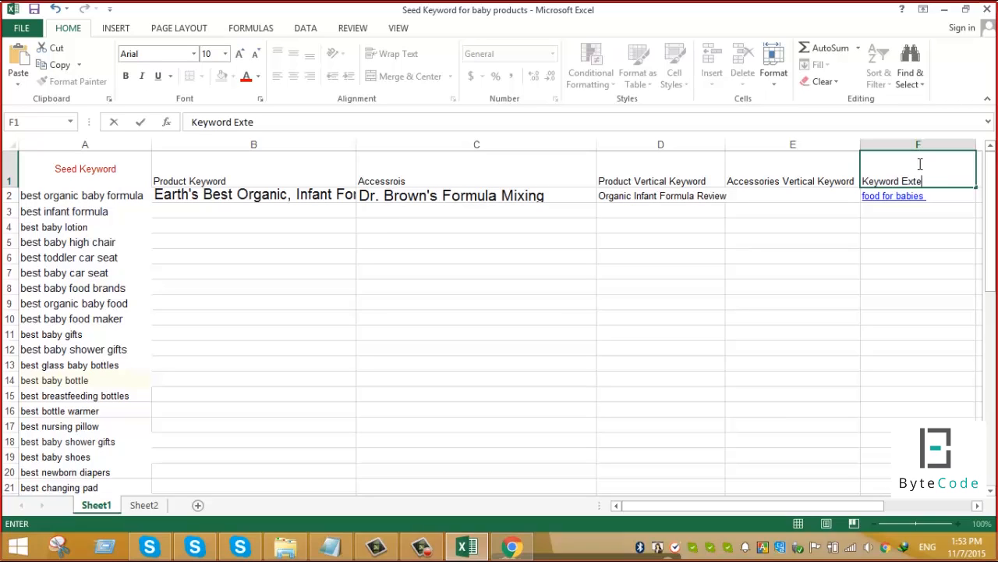
text(nsion)
click(918, 286)
click(511, 546)
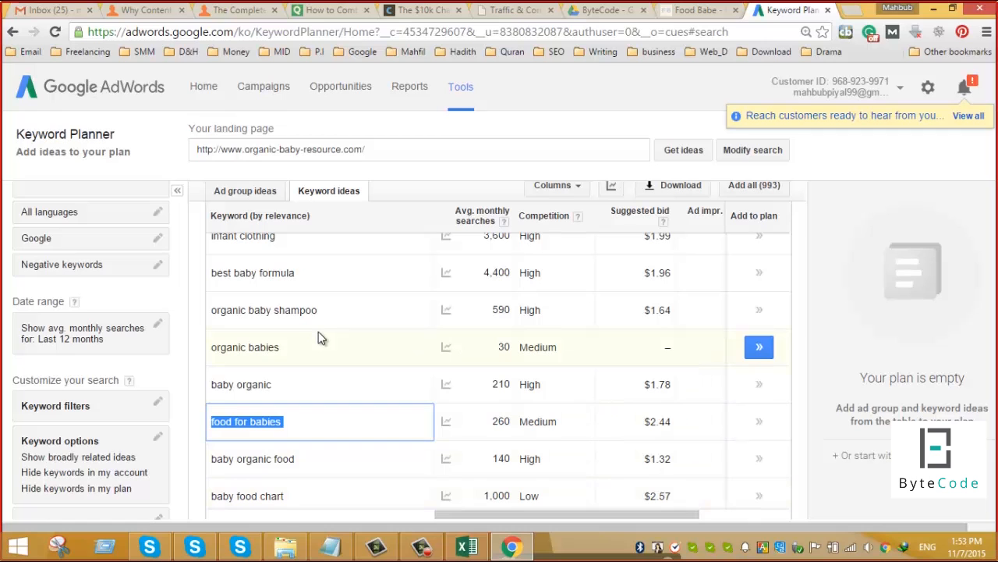
Look through the keyword ideas for organic-baby-resource.com from start to end, comparing them with the seed keyword workbook in Excel.
scroll(318, 337, up, 10)
scroll(326, 337, up, 3)
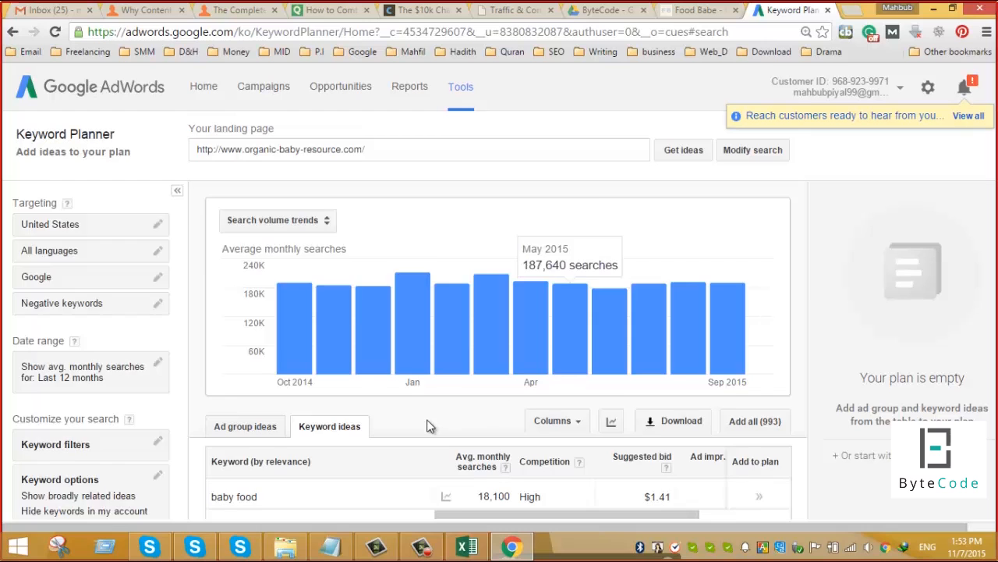
scroll(426, 427, down, 6)
scroll(426, 428, down, 12)
scroll(426, 428, down, 12)
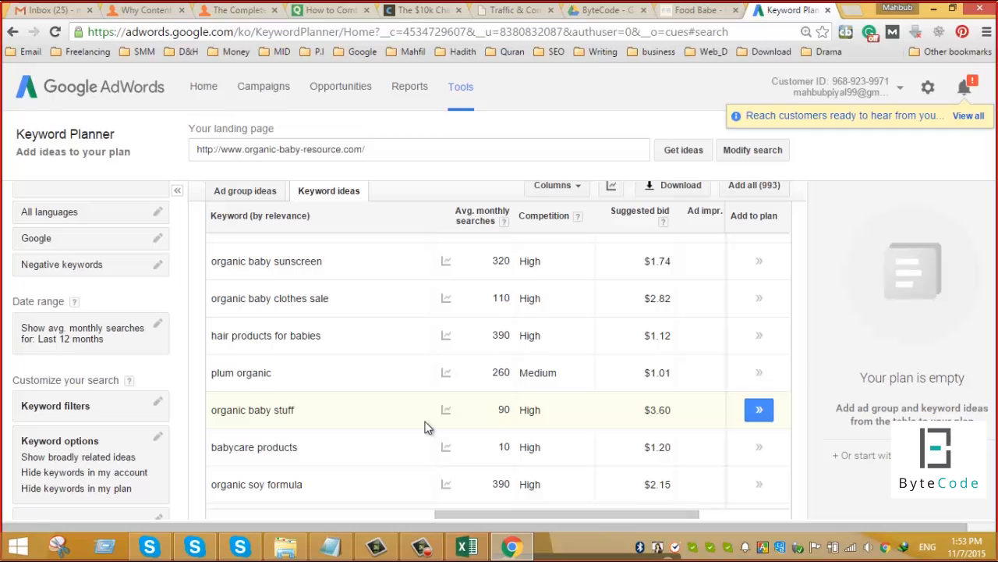
click(468, 547)
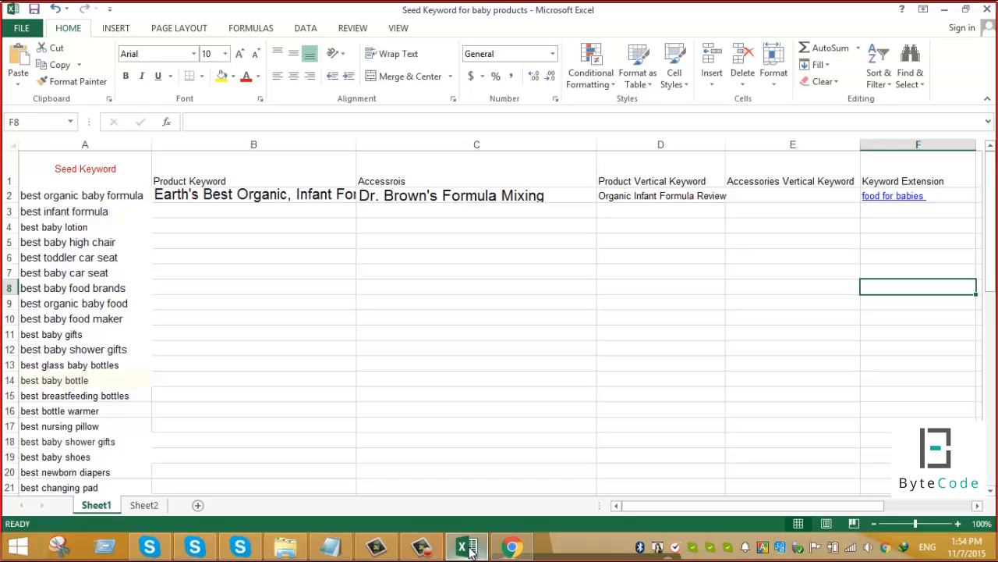
click(468, 548)
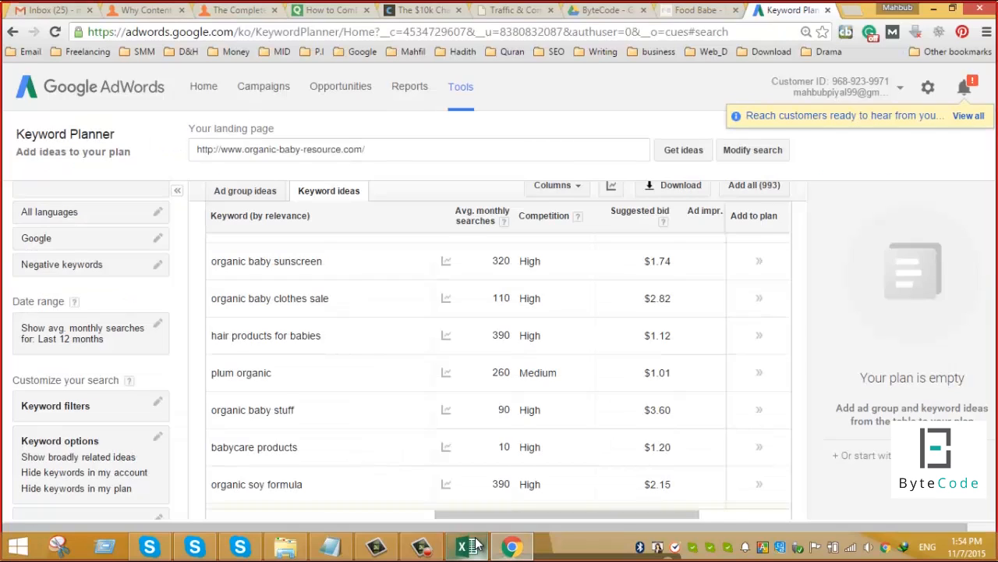
scroll(396, 401, down, 10)
scroll(617, 392, up, 1)
scroll(618, 392, down, 4)
scroll(593, 374, up, 1)
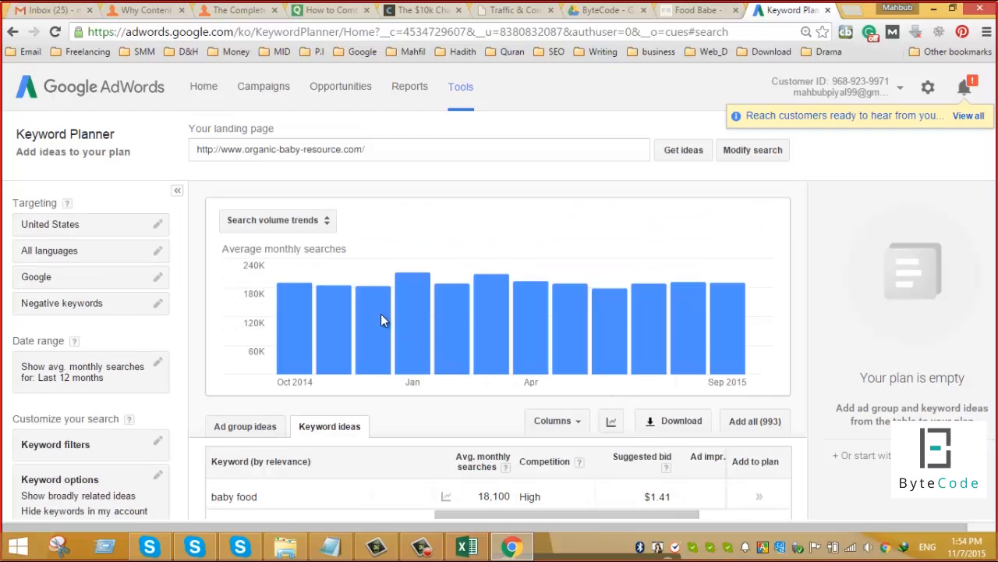
click(466, 546)
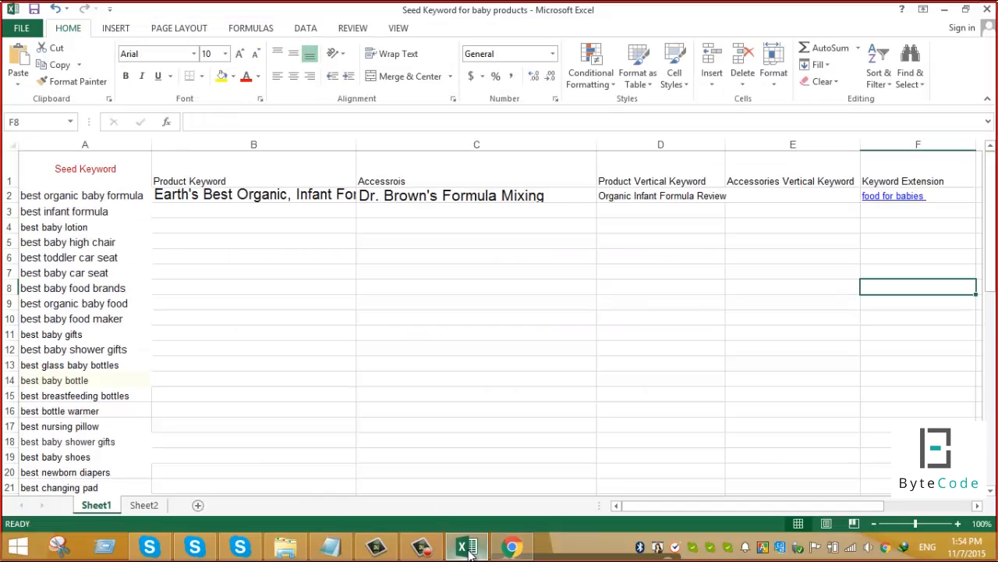
click(466, 547)
Copy the keyword idea "organic baby products" and paste it into cell F3 of the seed keyword workbook in Excel.
scroll(330, 394, down, 3)
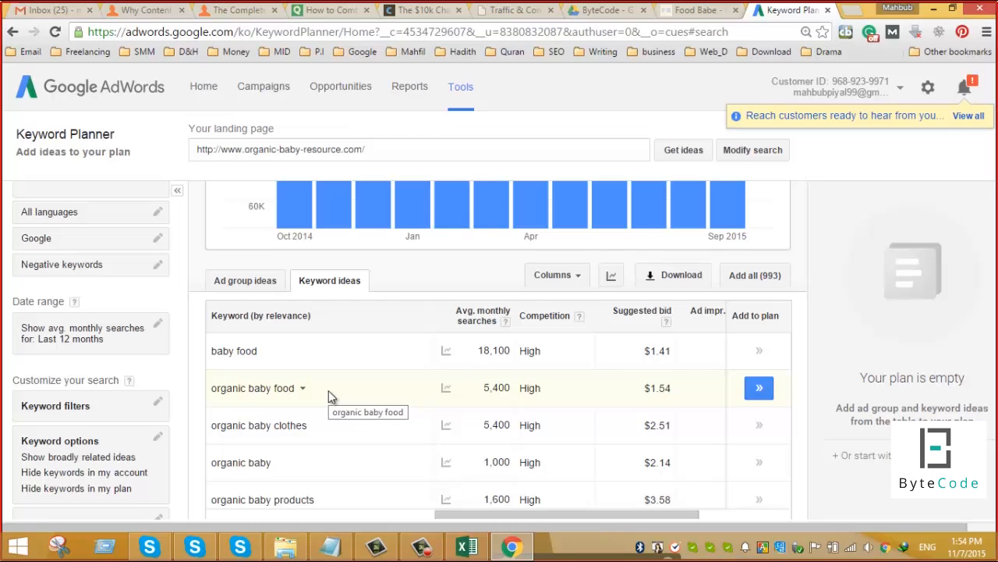
scroll(328, 394, down, 1)
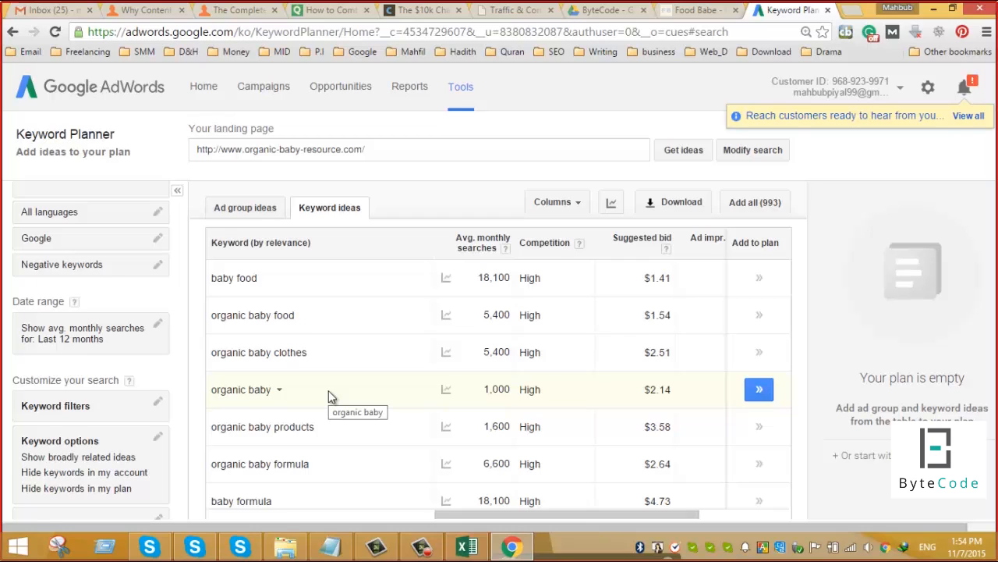
scroll(328, 394, down, 1)
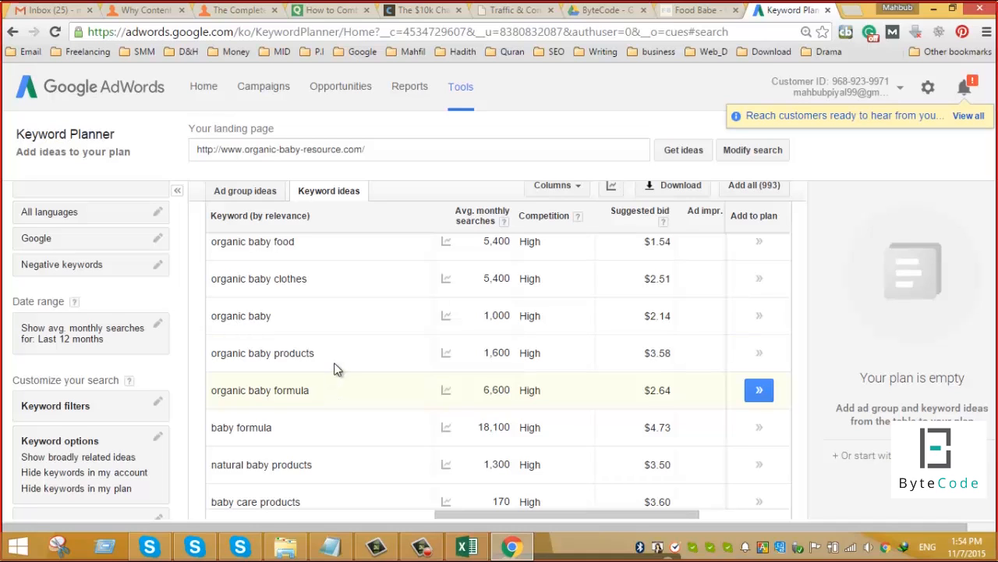
drag(315, 353, 211, 355)
key(ctrl+c)
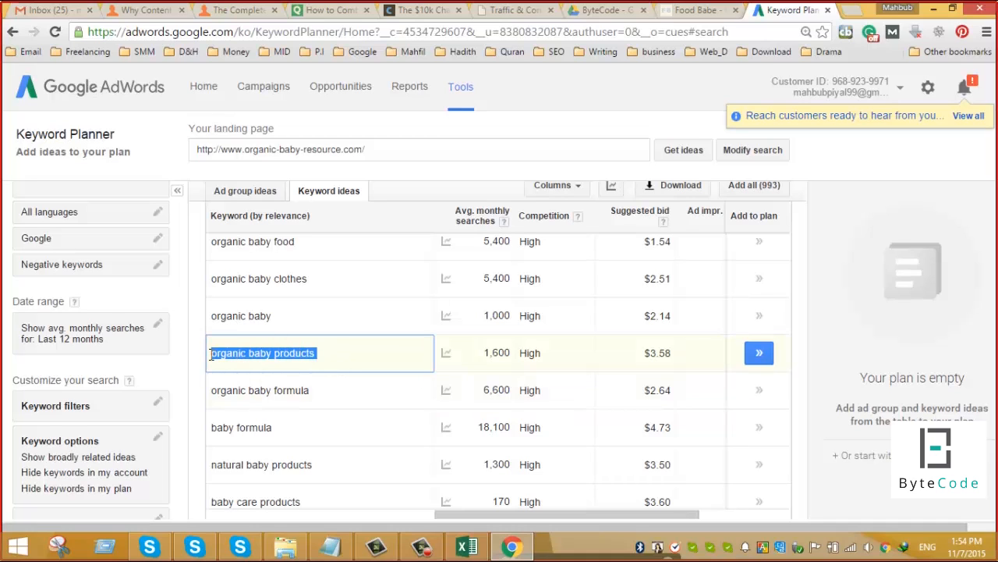
click(467, 546)
click(883, 215)
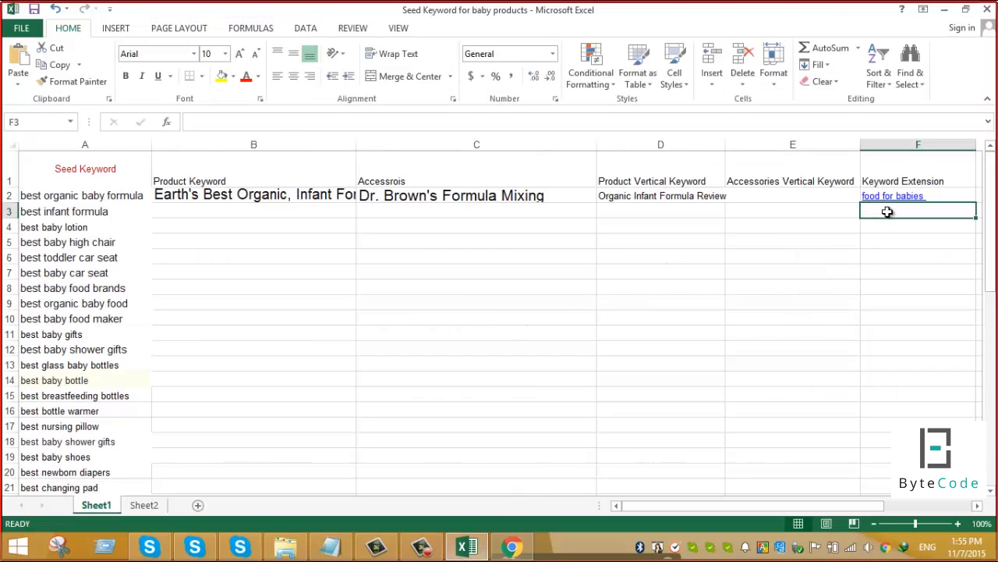
key(ctrl+v)
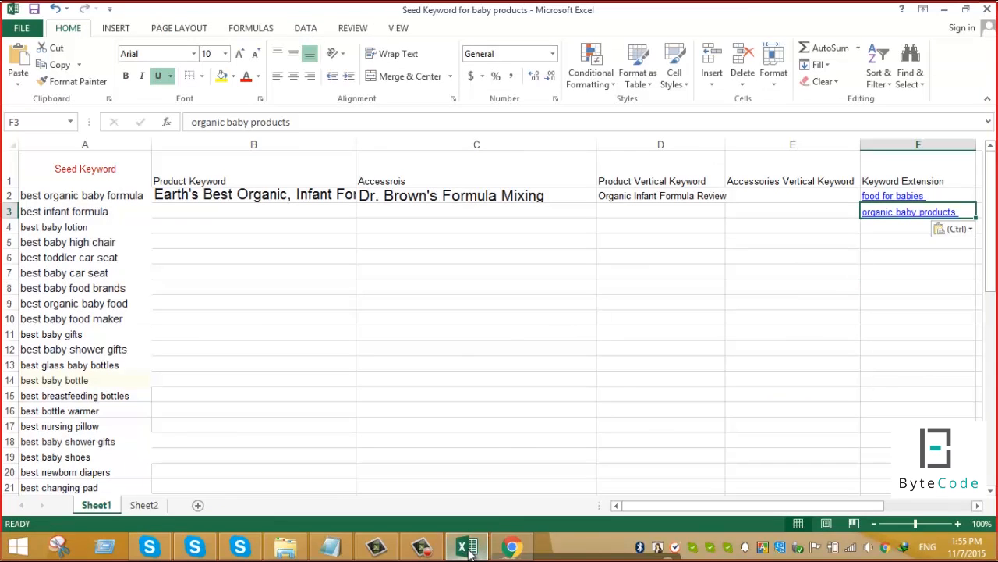
Return to the Keyword Planner in Chrome, copy the keyword idea "making baby food" and paste it into cell F4 of the Excel workbook.
click(511, 546)
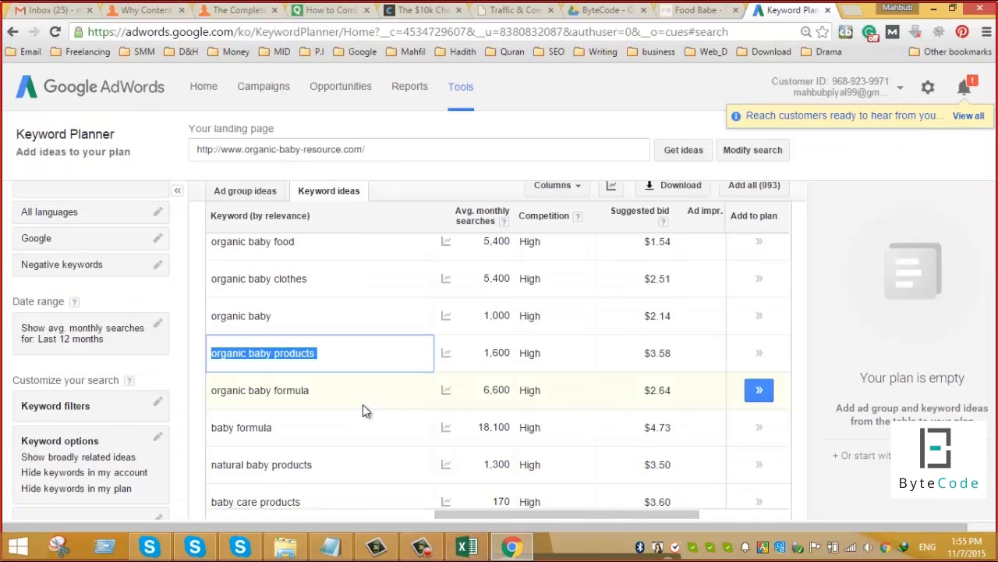
scroll(365, 418, down, 1)
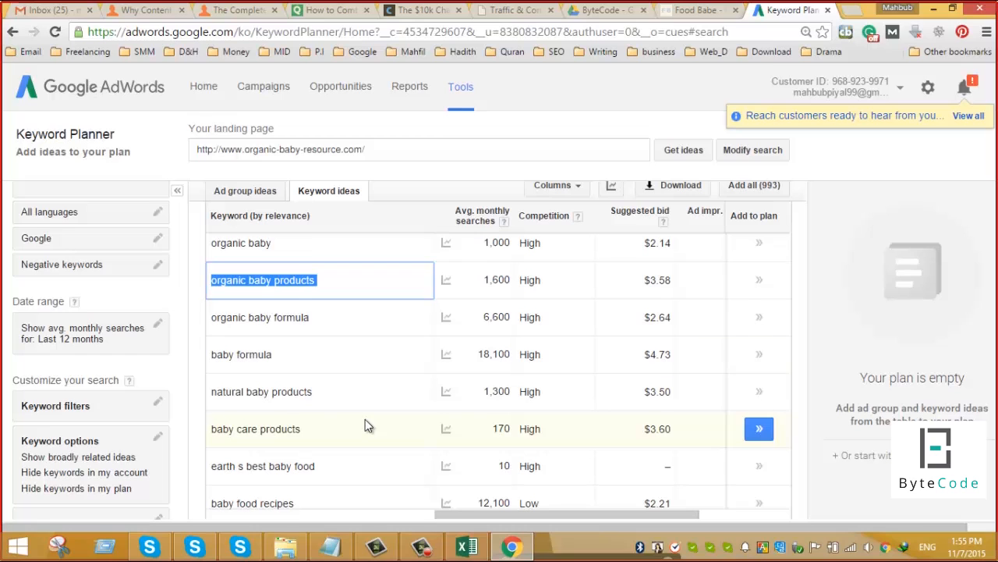
scroll(365, 419, down, 1)
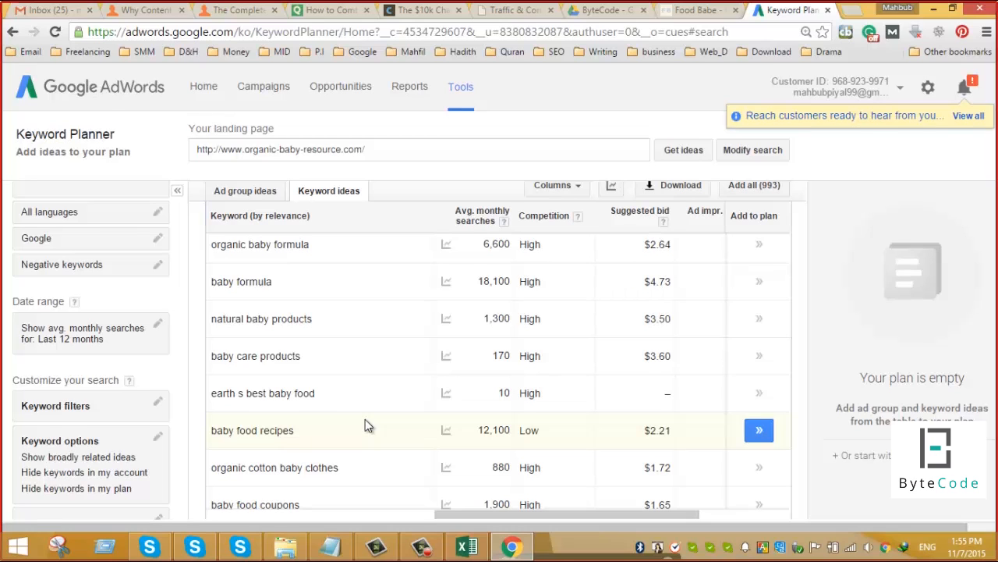
scroll(365, 421, down, 1)
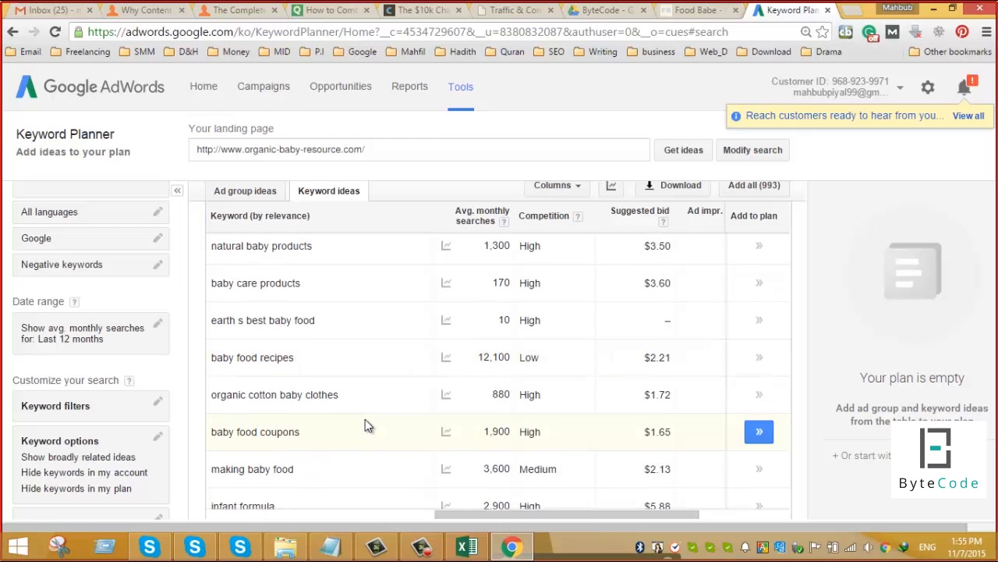
scroll(366, 422, down, 1)
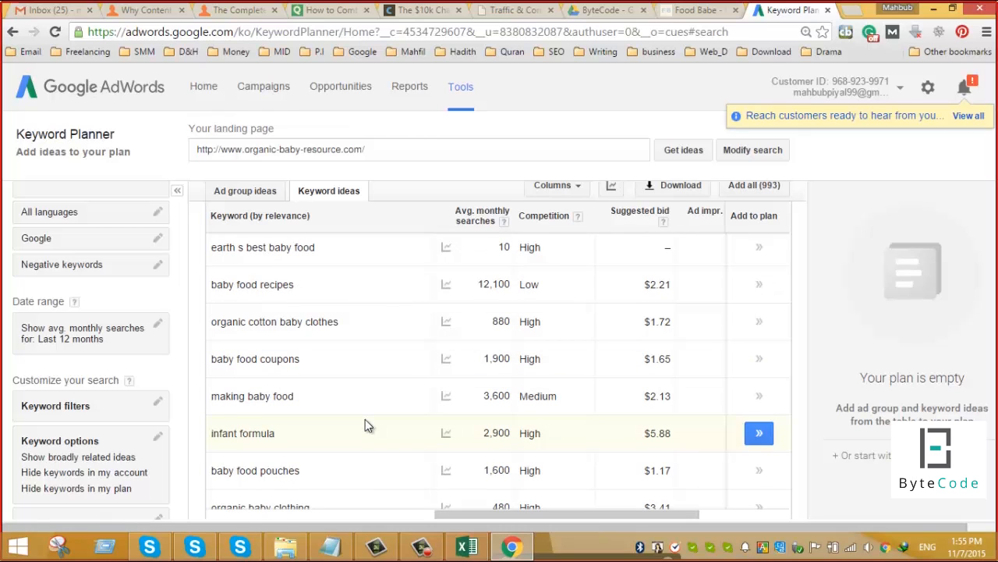
scroll(365, 421, down, 1)
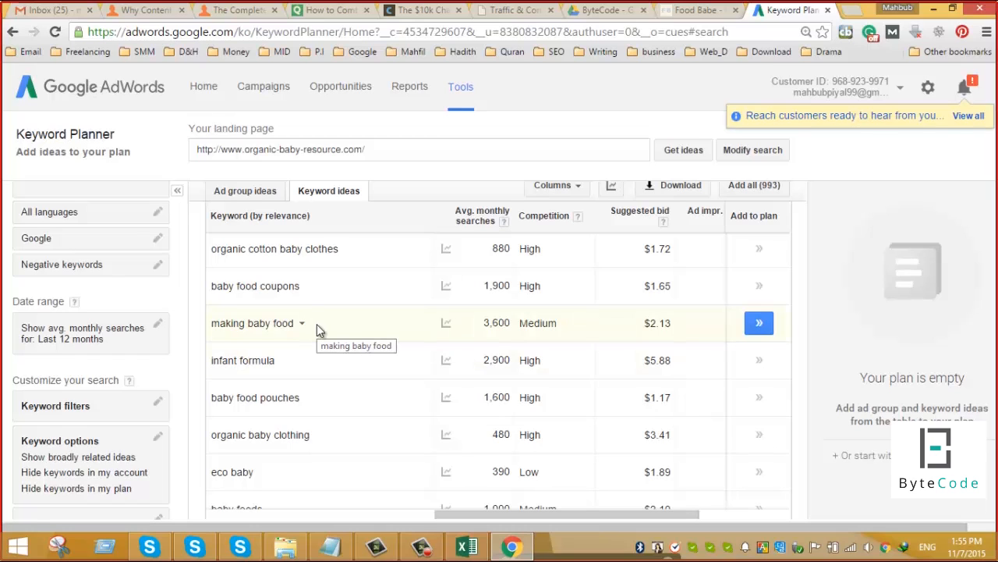
drag(316, 324, 212, 326)
key(ctrl+c)
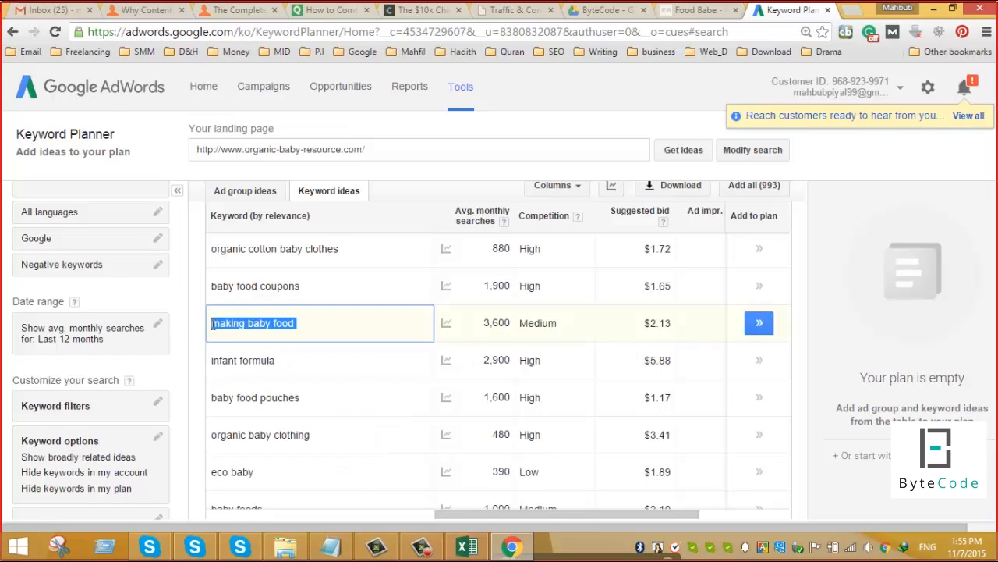
click(468, 546)
click(900, 226)
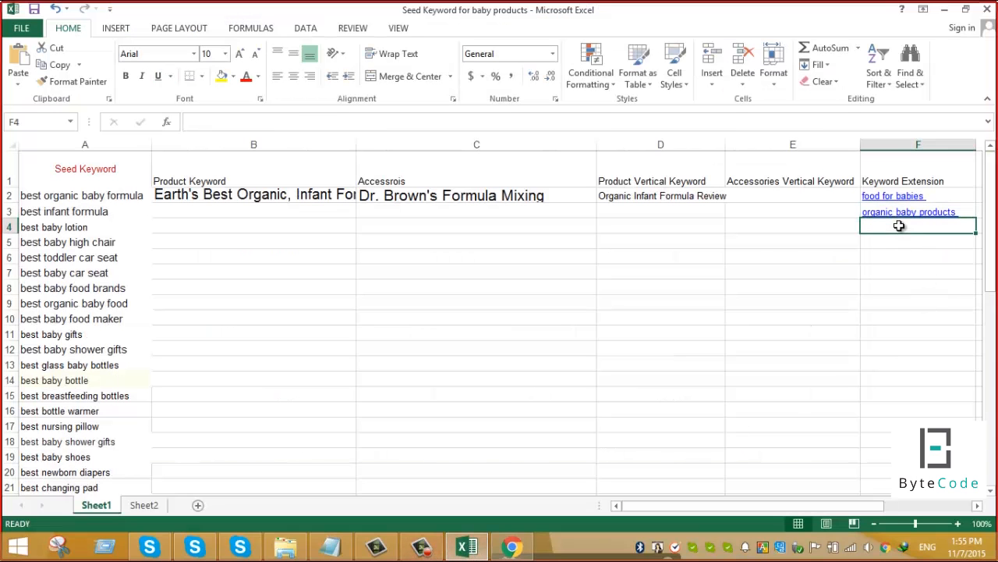
key(ctrl+v)
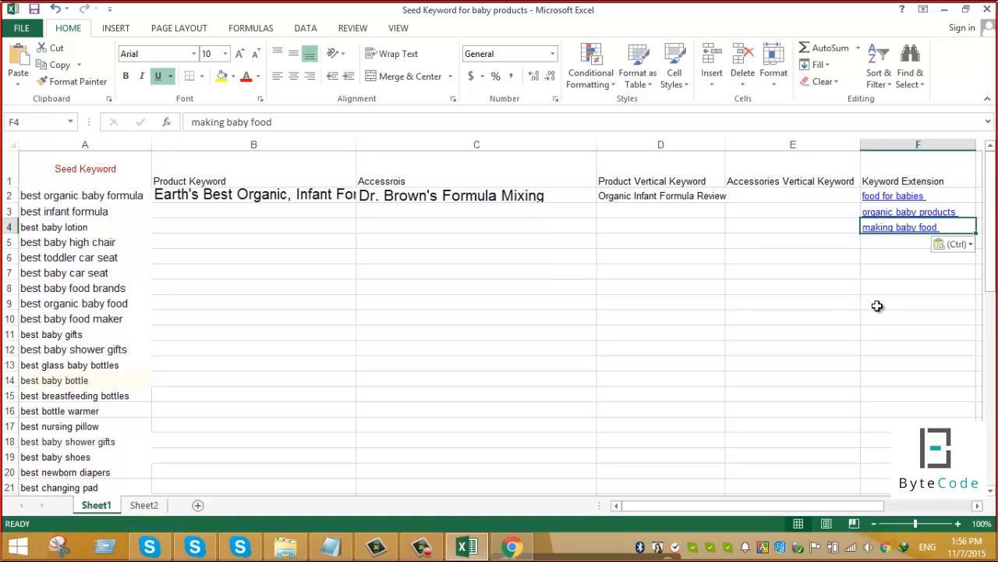
Switch back to the Keyword Planner in Chrome and copy the keyword idea "organic infant formula".
click(513, 548)
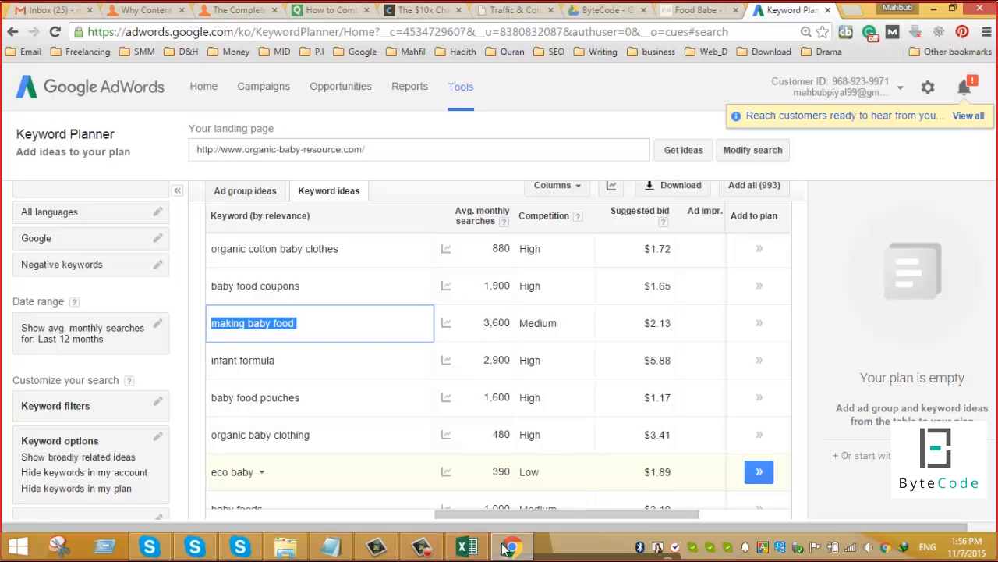
scroll(292, 372, down, 2)
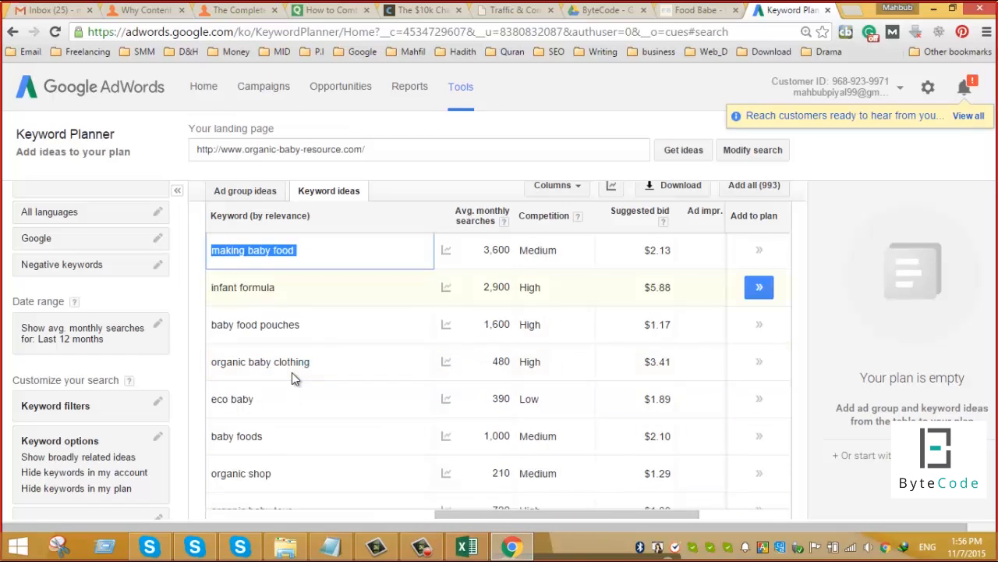
scroll(291, 372, down, 2)
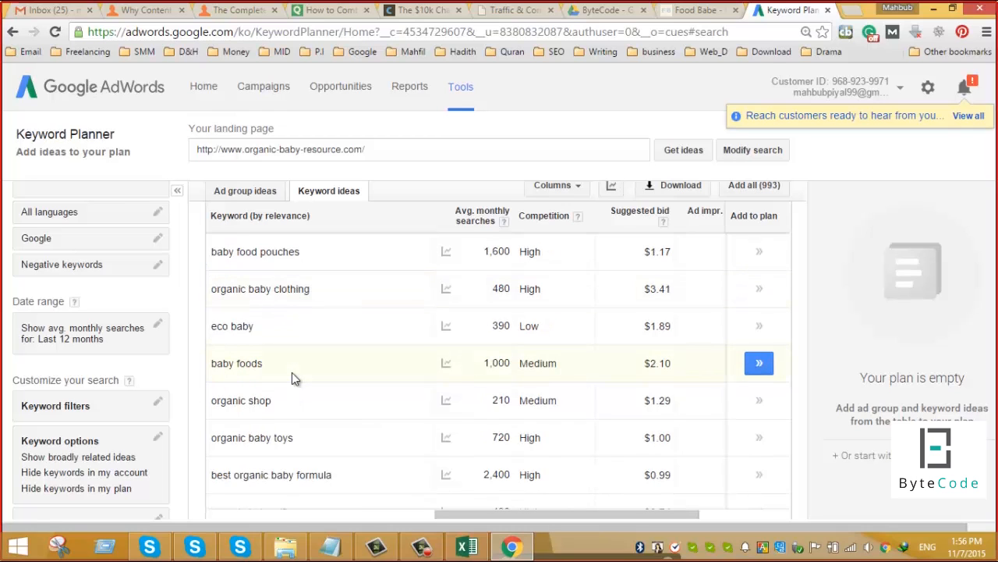
scroll(292, 372, down, 2)
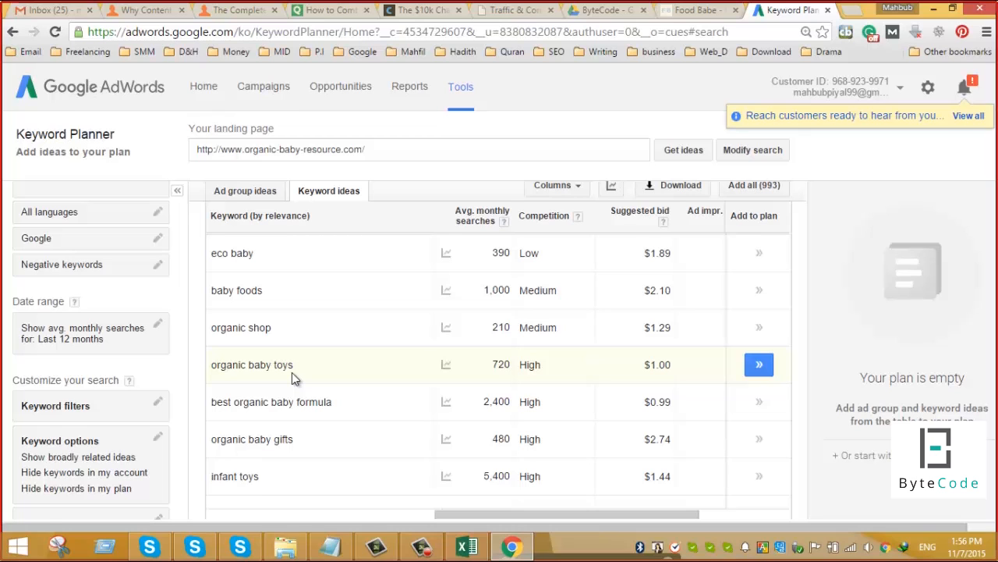
scroll(291, 372, down, 2)
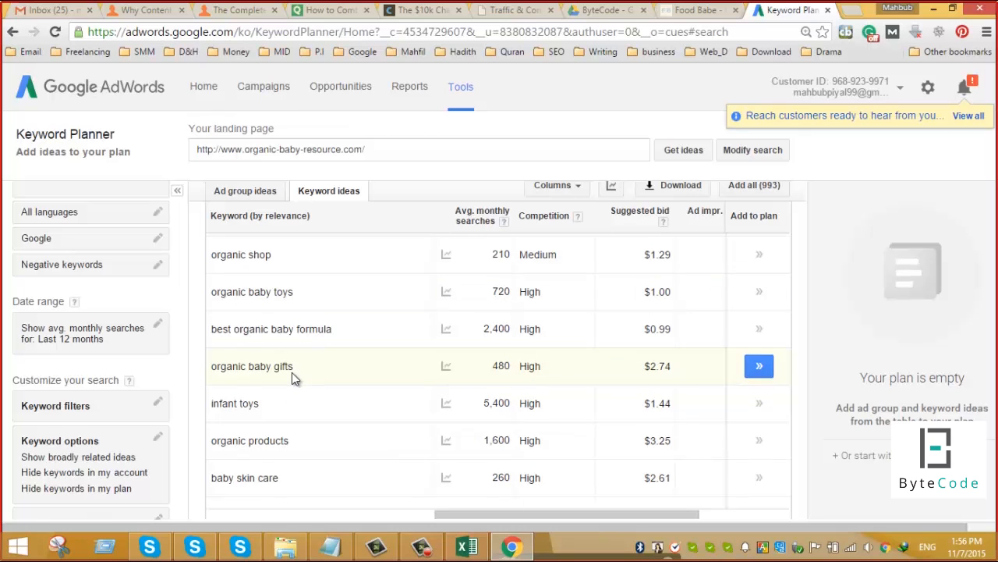
scroll(292, 372, down, 2)
scroll(292, 372, down, 2)
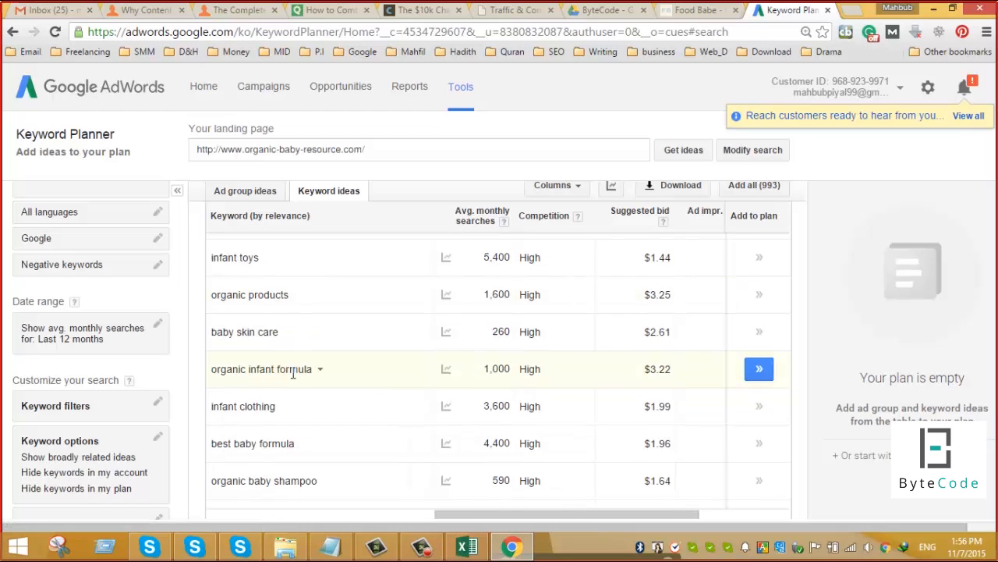
drag(351, 379, 206, 373)
key(ctrl+c)
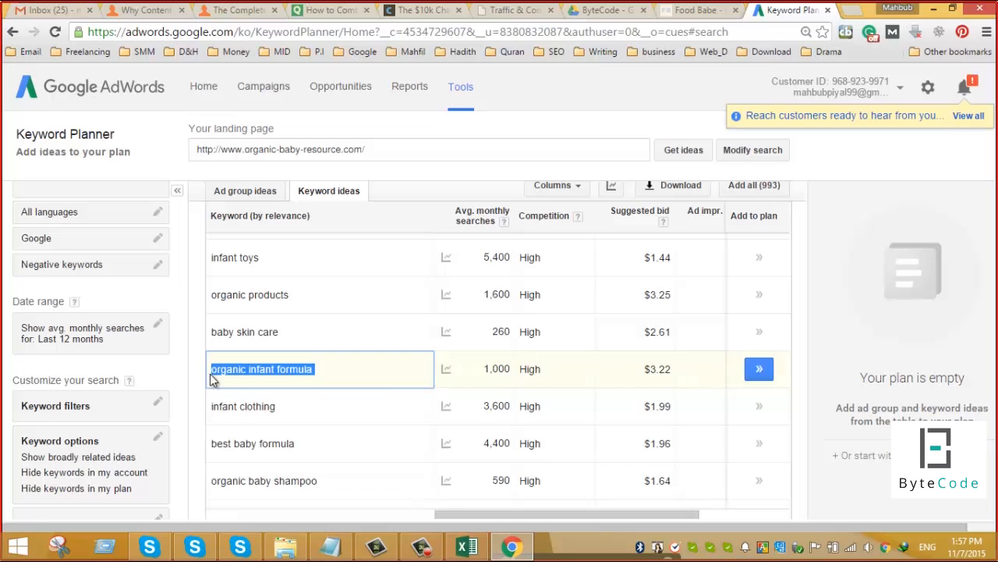
Paste the copied keyword into cell F5 of the seed keyword workbook in Excel and colour its text red.
click(467, 546)
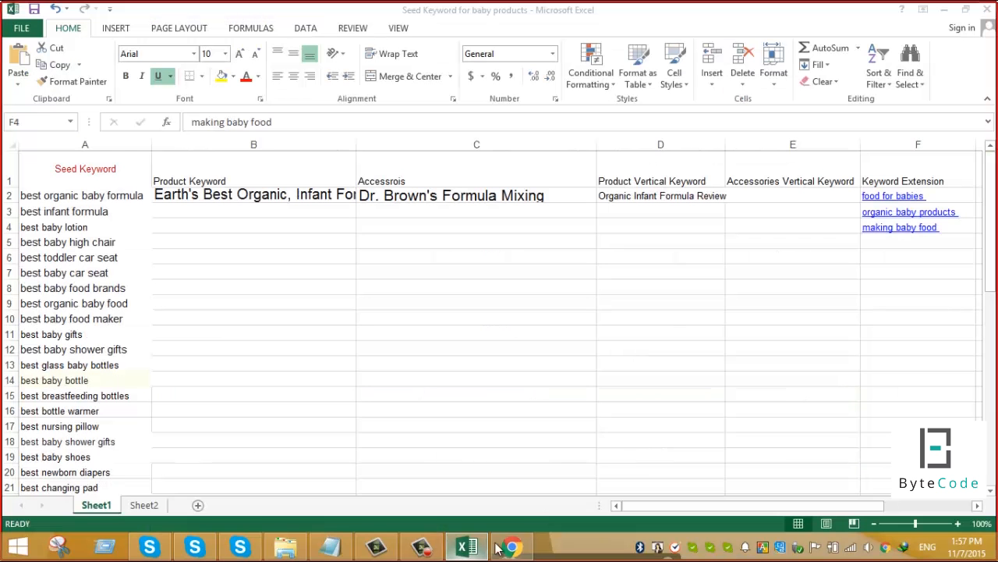
click(909, 239)
key(ctrl+v)
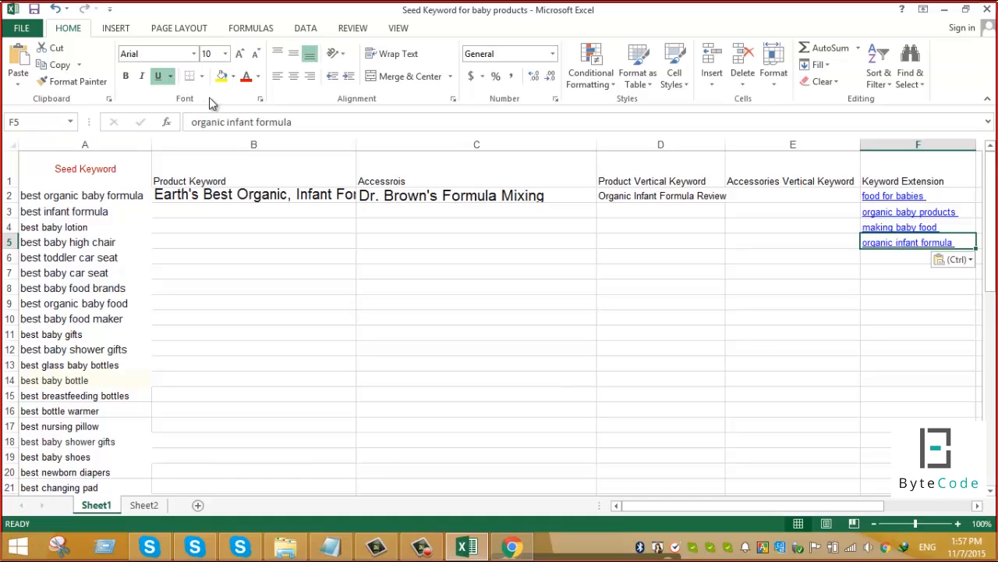
click(246, 78)
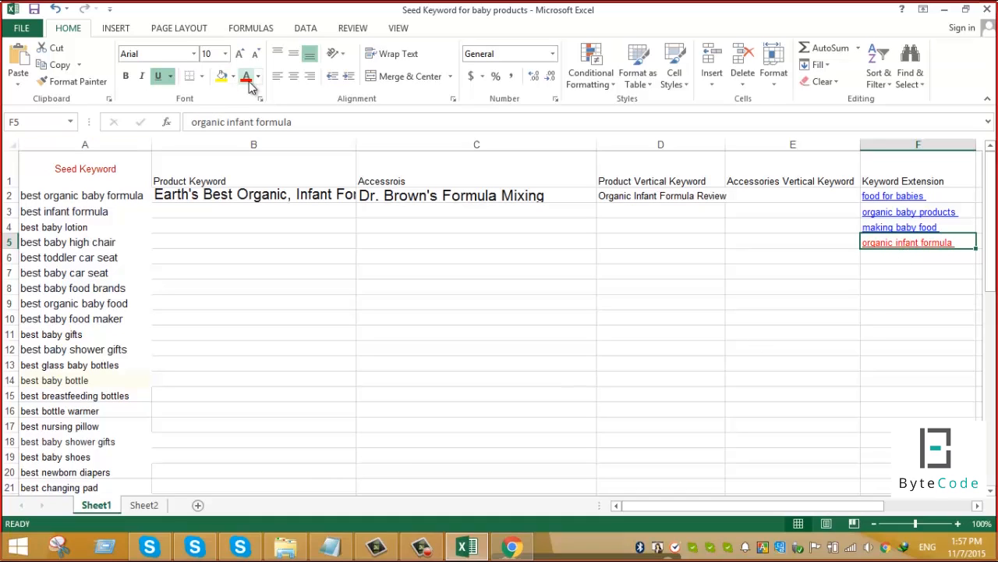
Return to the Keyword Planner in Chrome and copy the keyword idea "food for babies".
click(511, 543)
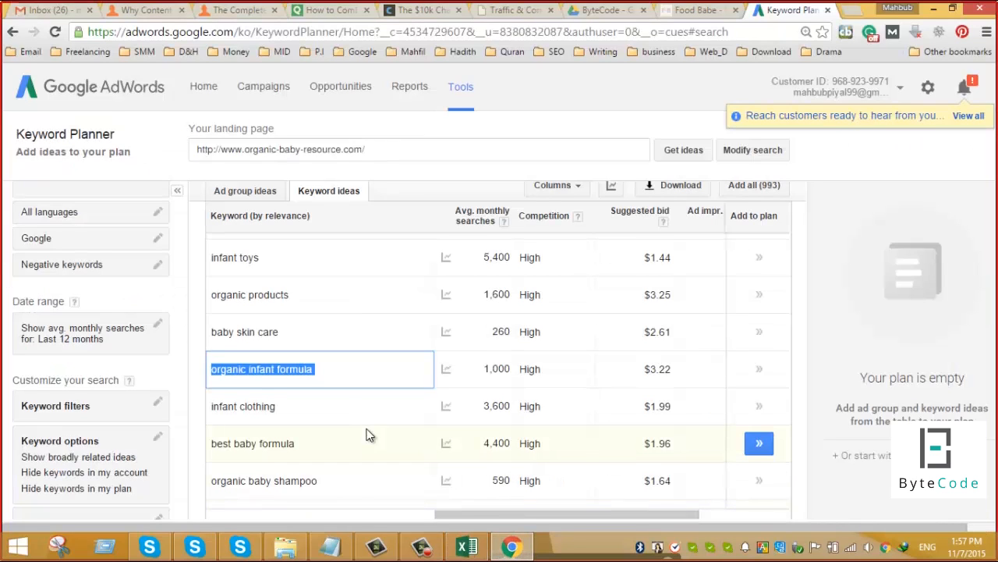
scroll(370, 435, down, 1)
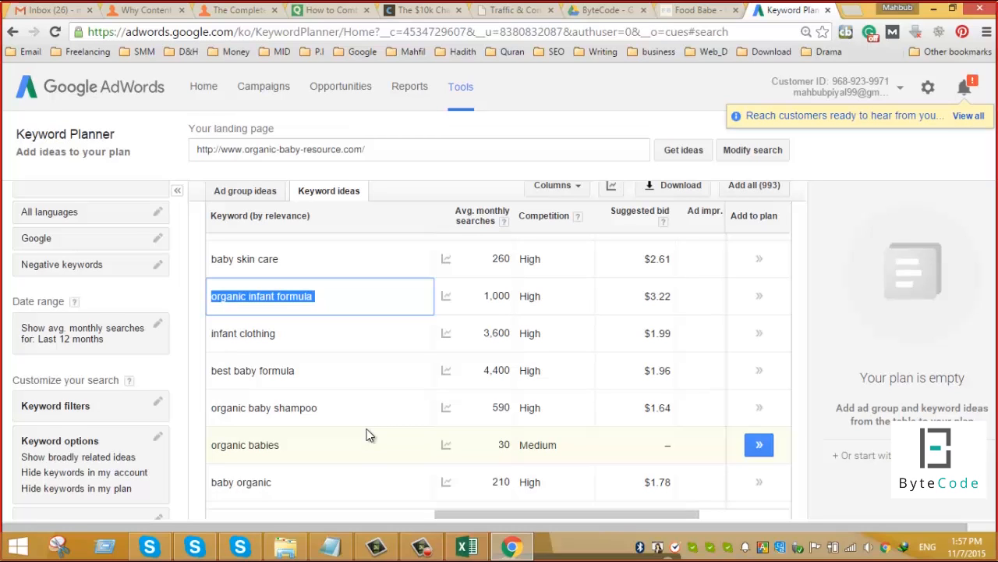
scroll(369, 434, down, 1)
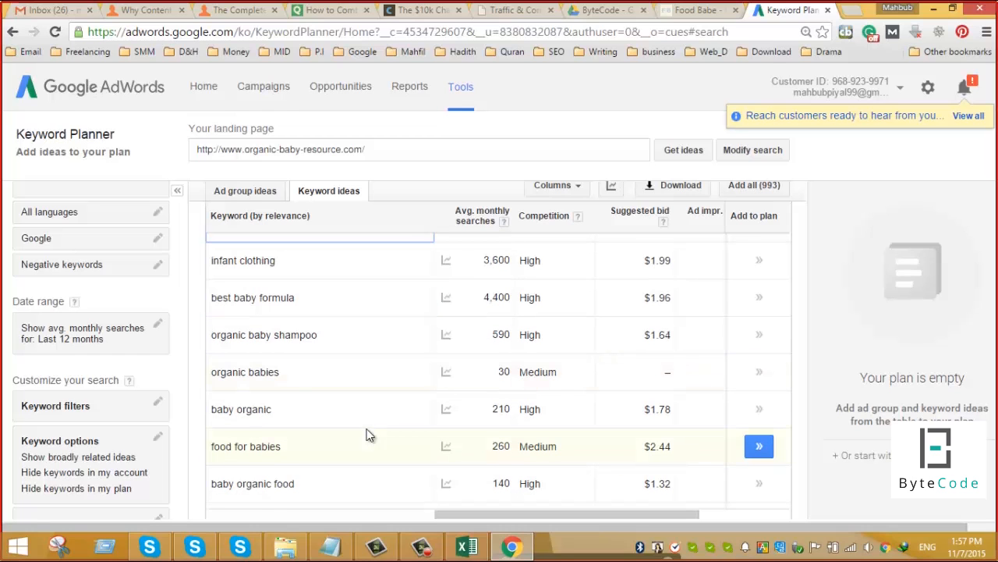
scroll(369, 434, down, 1)
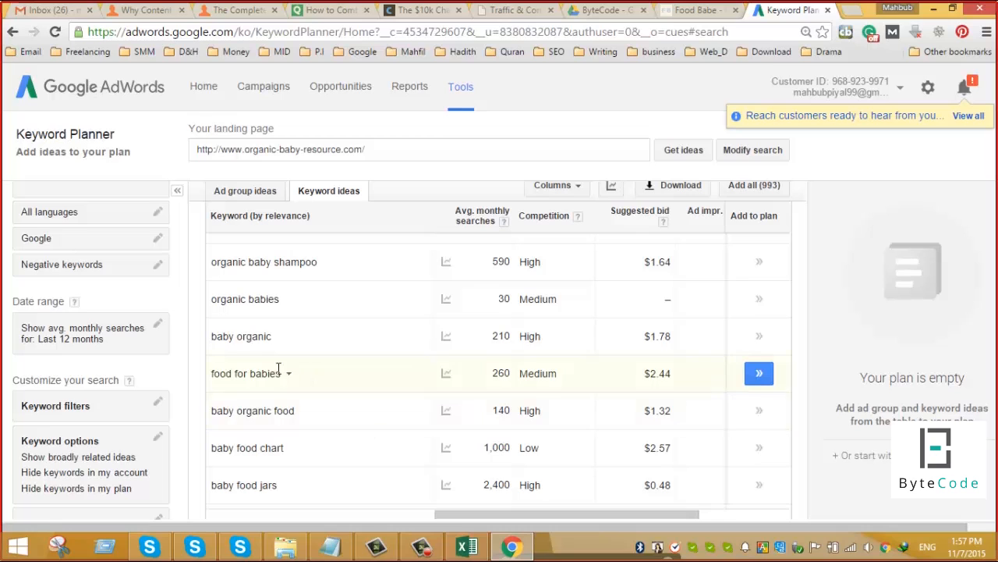
drag(287, 376, 209, 378)
key(ctrl+c)
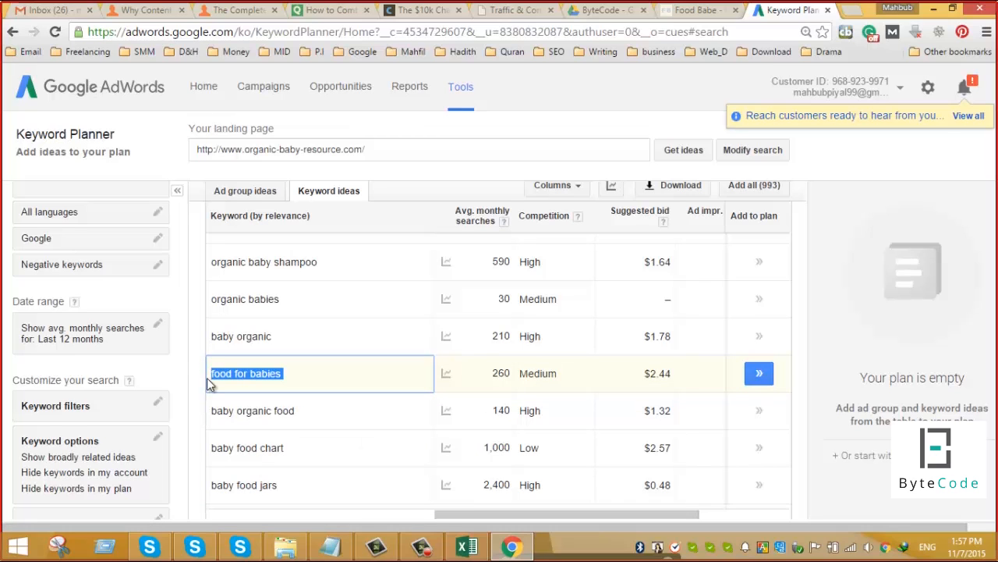
Switch to the seed keyword workbook in Excel and paste the copied keyword into cell F6 under Keyword Extension.
click(468, 546)
click(896, 257)
key(ctrl+v)
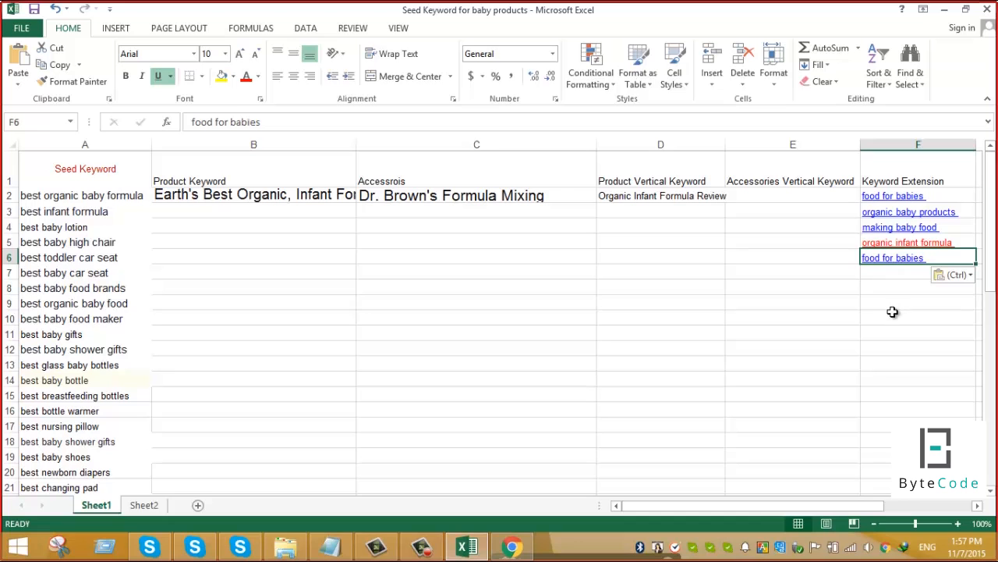
Switch back to the Keyword Planner in Chrome and review the remaining keyword ideas through the end of the current results page.
click(513, 548)
scroll(582, 429, down, 8)
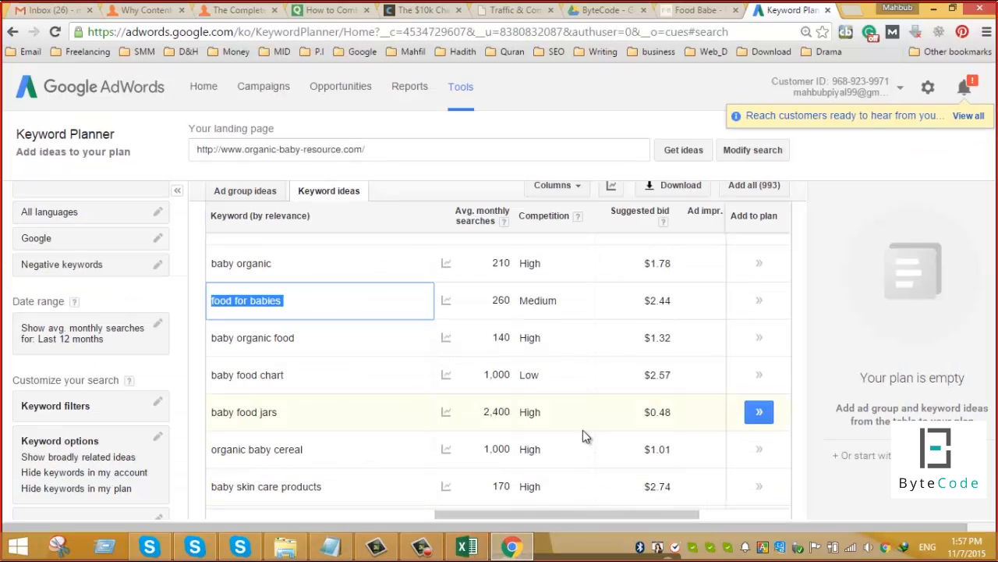
scroll(584, 431, down, 12)
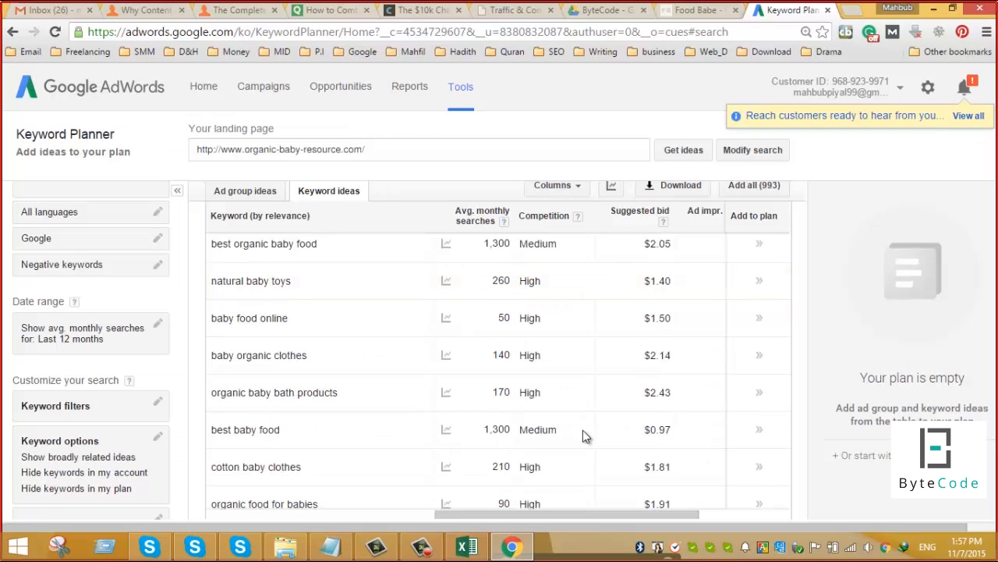
scroll(583, 431, down, 5)
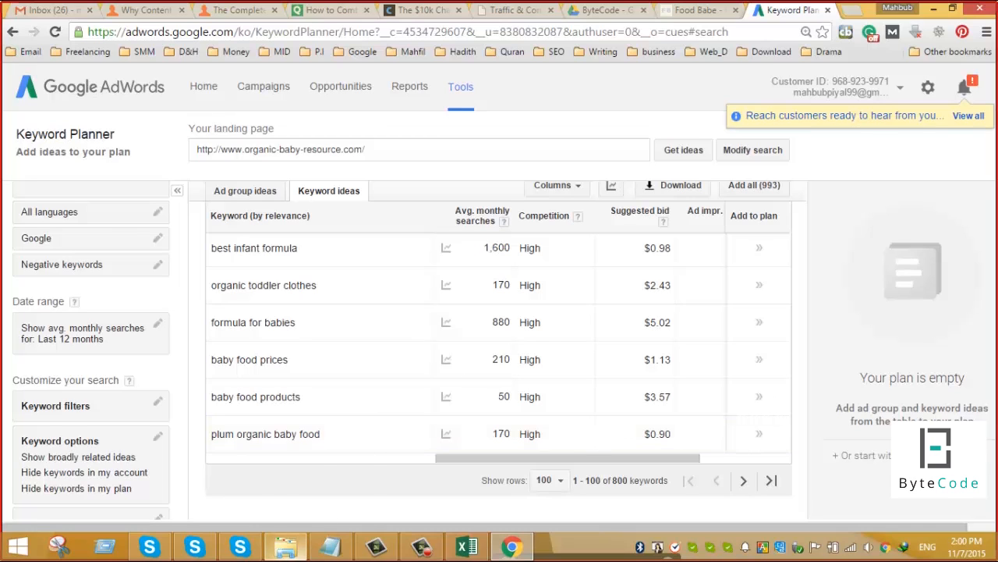
click(424, 551)
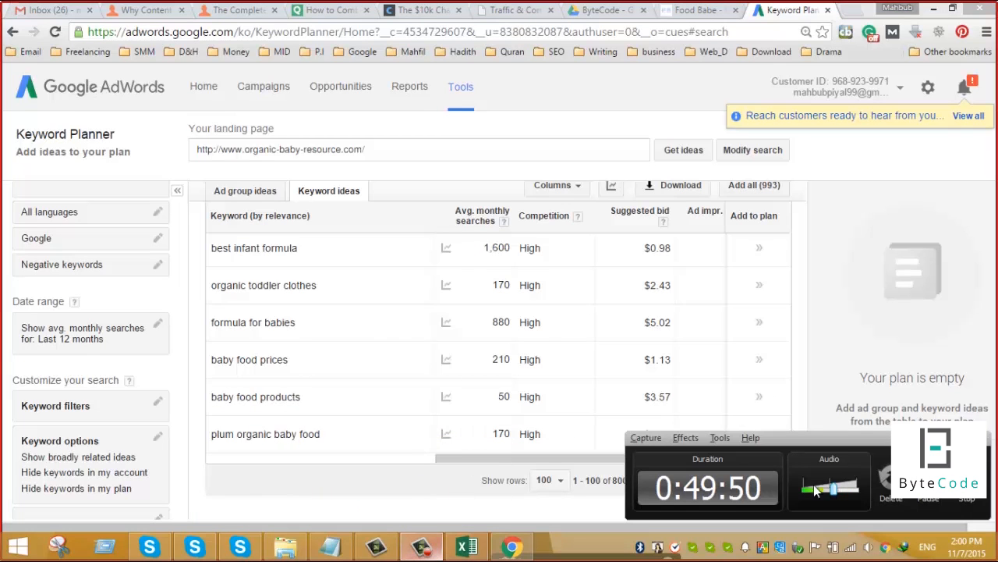